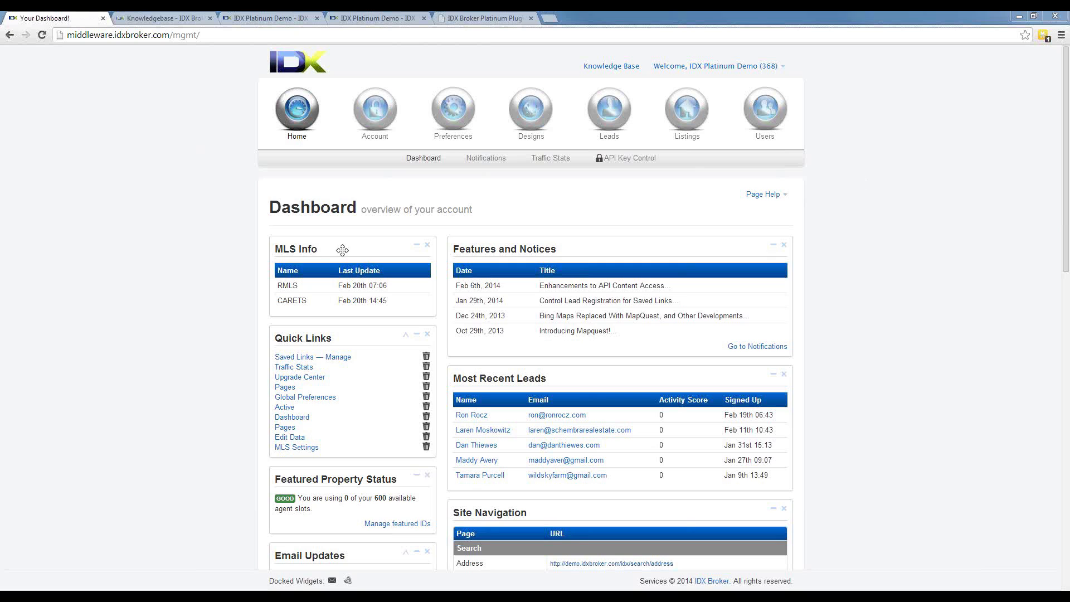
Step: Remove the MLS Info widget from the dashboard and add it back from the list of available widgets
scroll(518, 225, "down", 1)
scroll(518, 225, "up", 1)
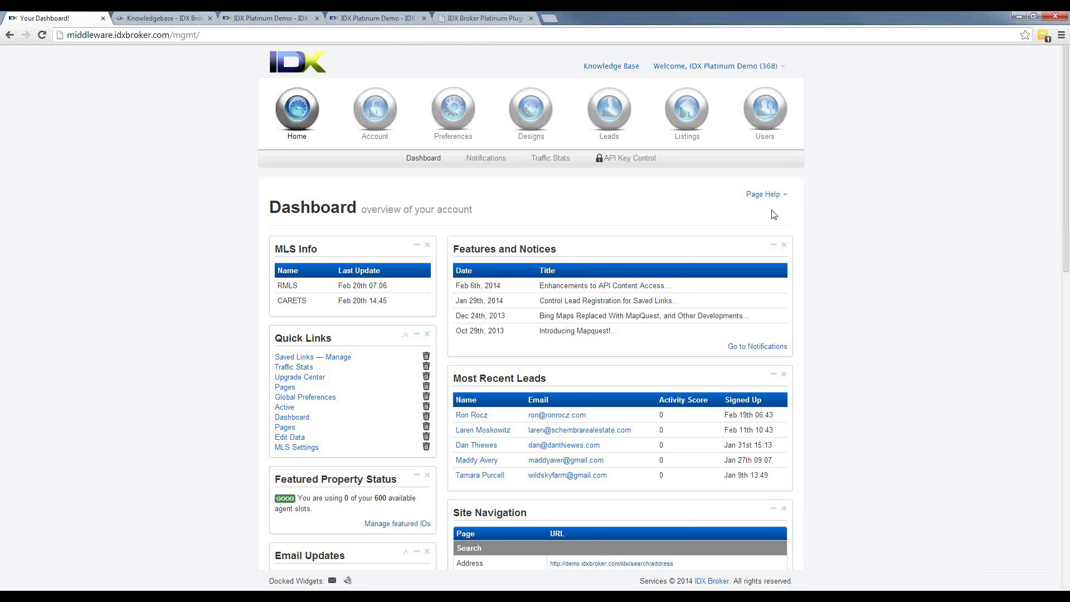
left_click(428, 245)
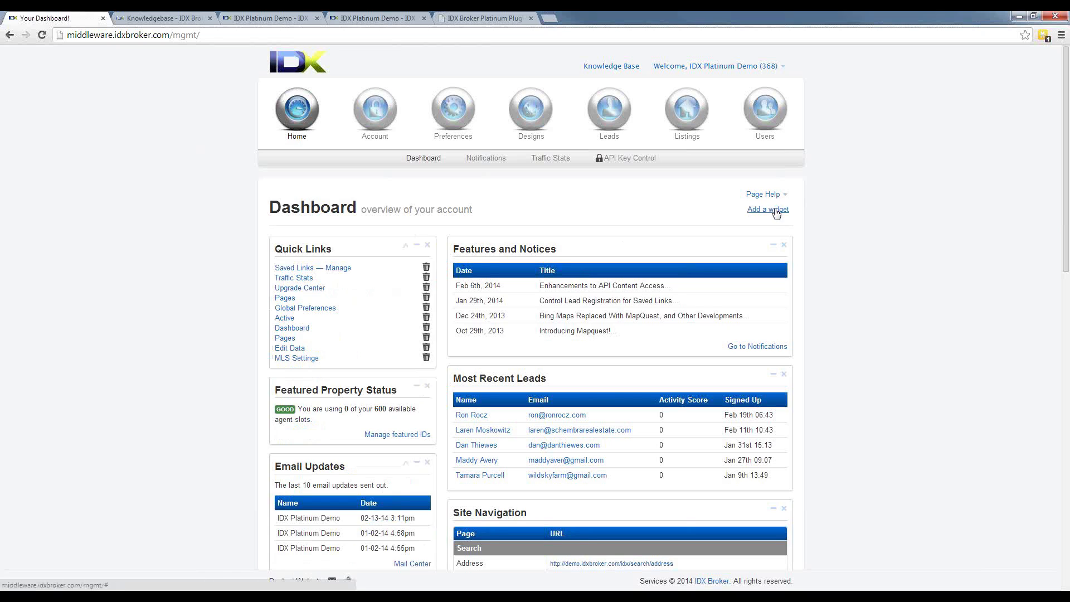
left_click(777, 211)
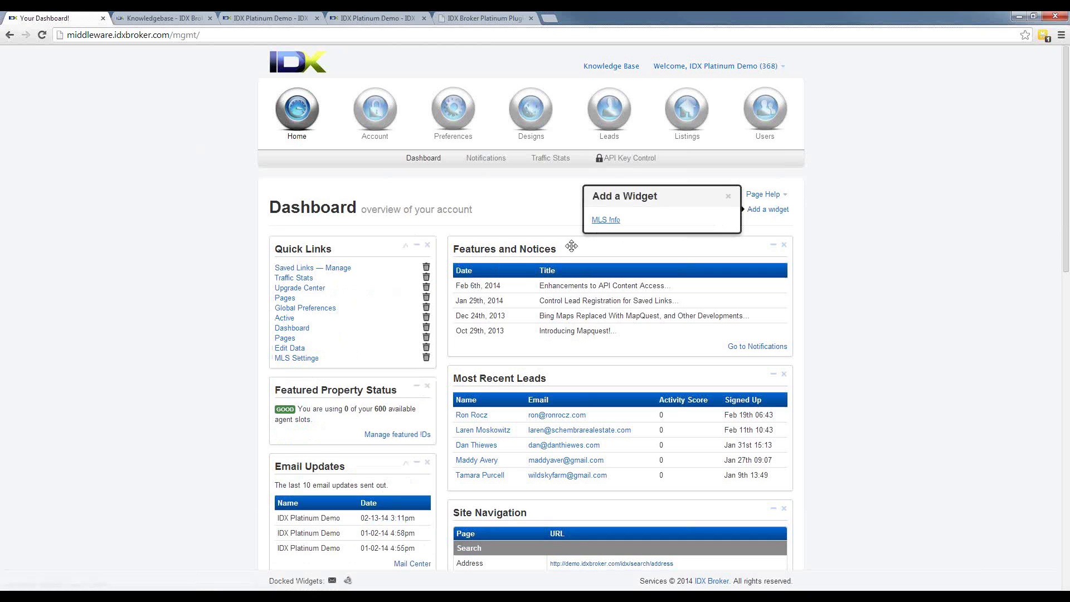
left_click(602, 224)
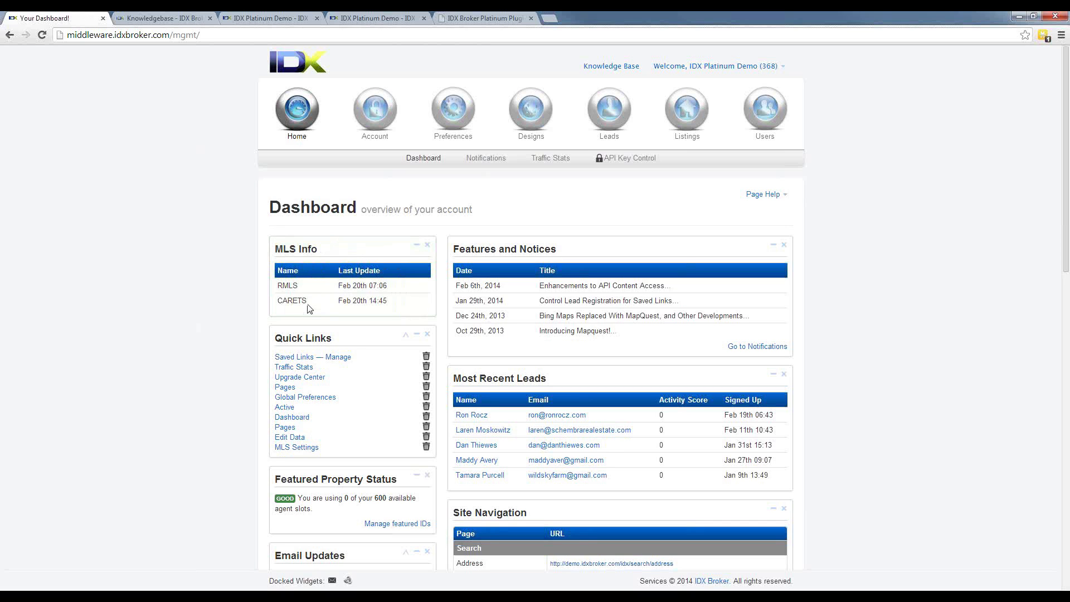
Step: Move the Featured Property Status widget above the Quick Links widget on the dashboard
scroll(309, 308, "down", 2)
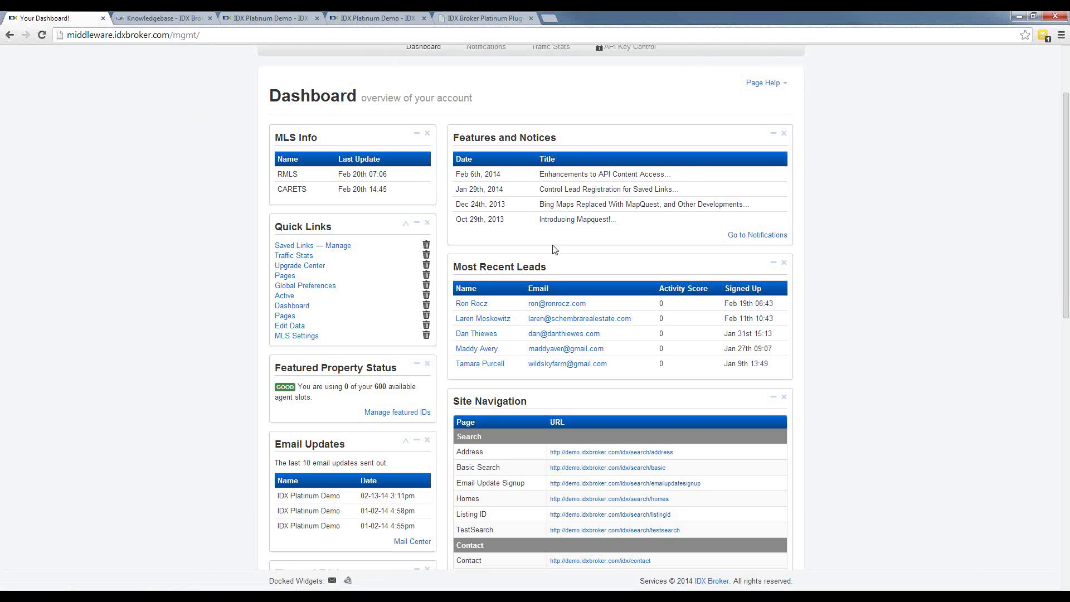
scroll(515, 315, "down", 3)
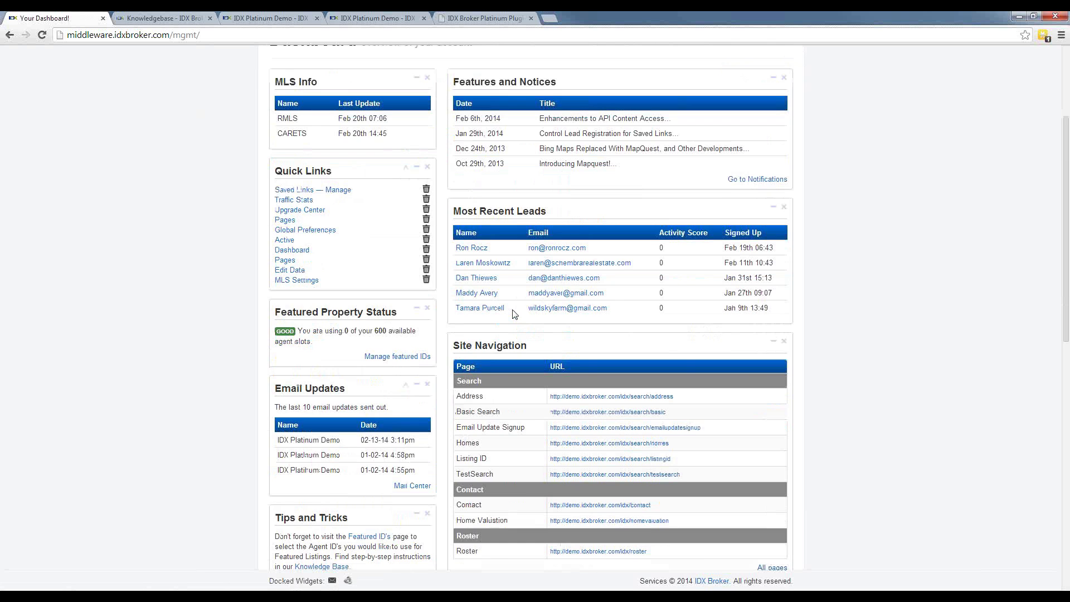
scroll(515, 315, "up", 2)
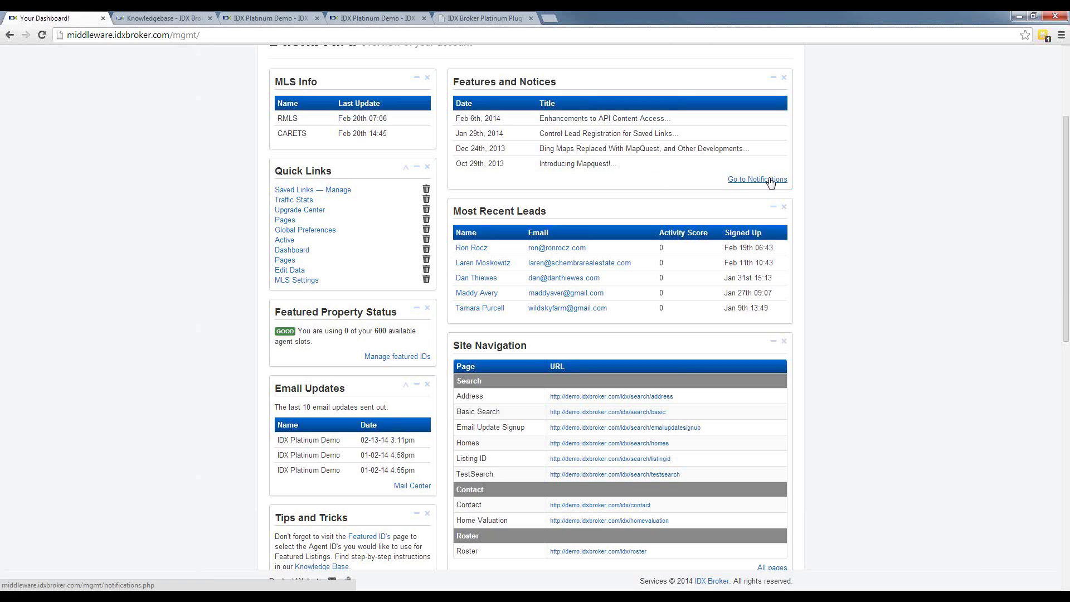
scroll(373, 319, "down", 1)
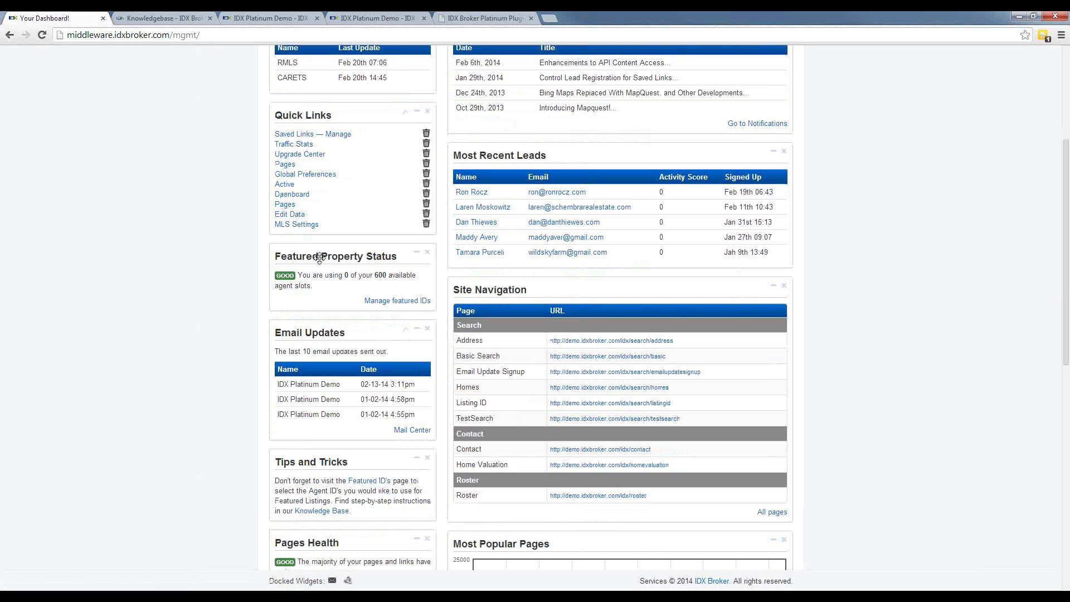
scroll(315, 250, "up", 2)
left_click_drag(315, 362, 320, 240)
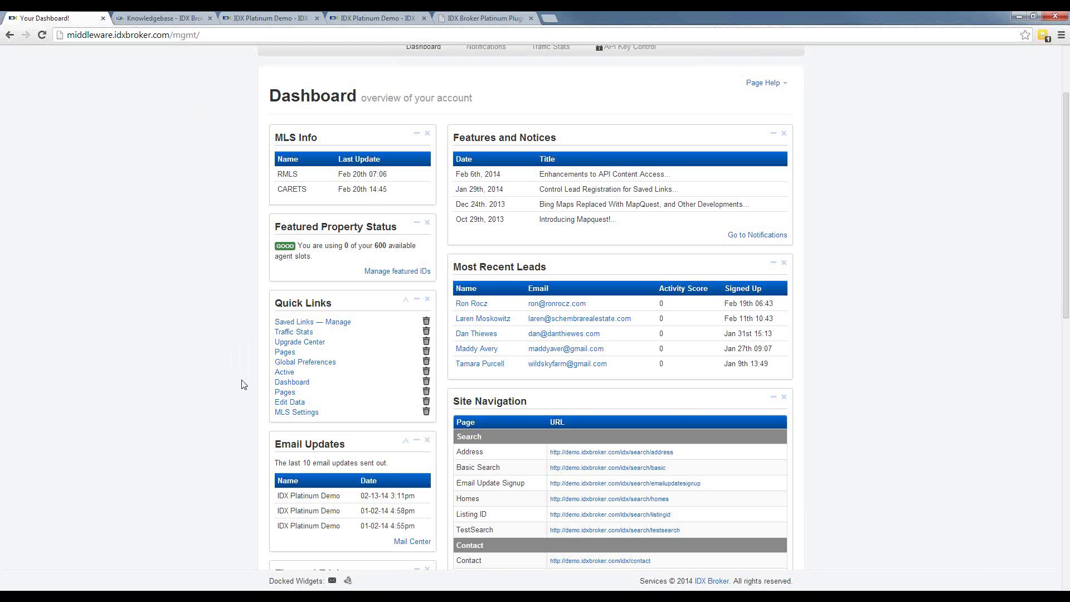
Step: Examine the remaining dashboard widgets, including Email Updates, Pages Health, Emails Sent, Traffic Stats, Account Notes and Site Navigation
scroll(243, 384, "down", 1)
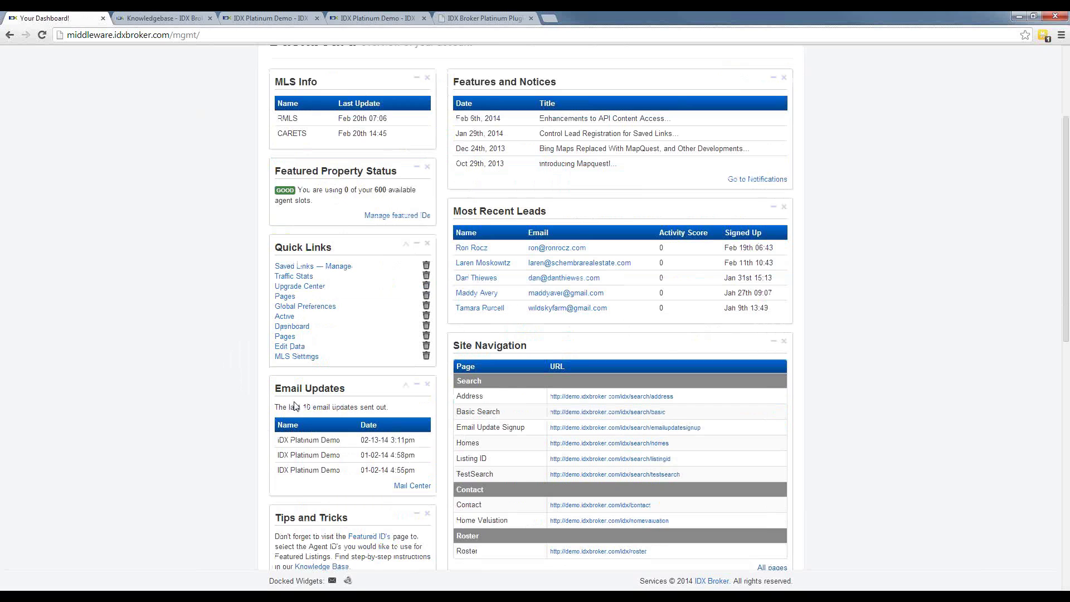
scroll(330, 437, "down", 1)
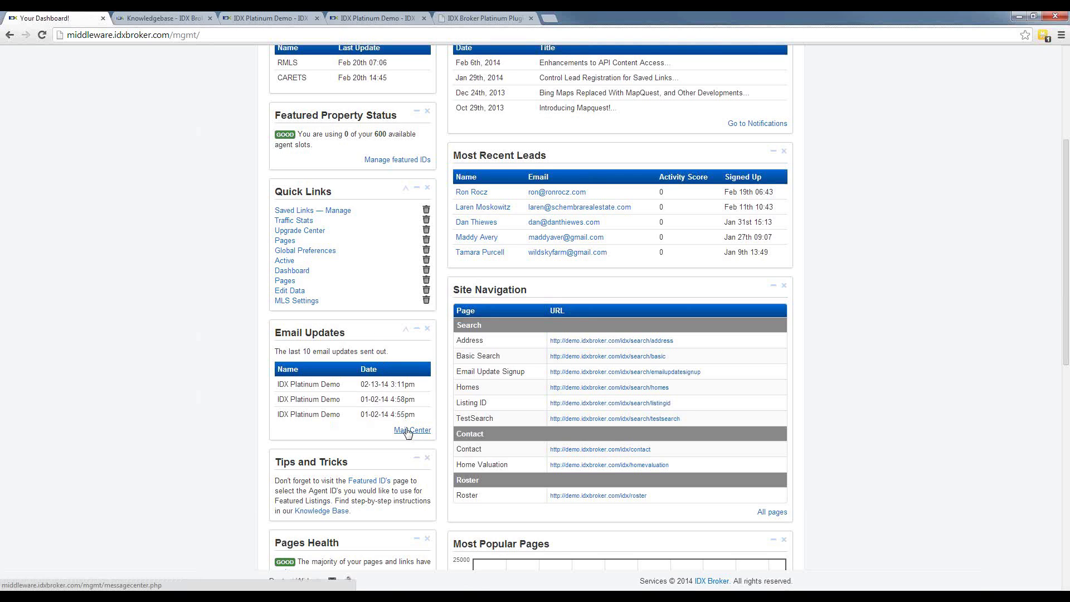
scroll(281, 487, "down", 2)
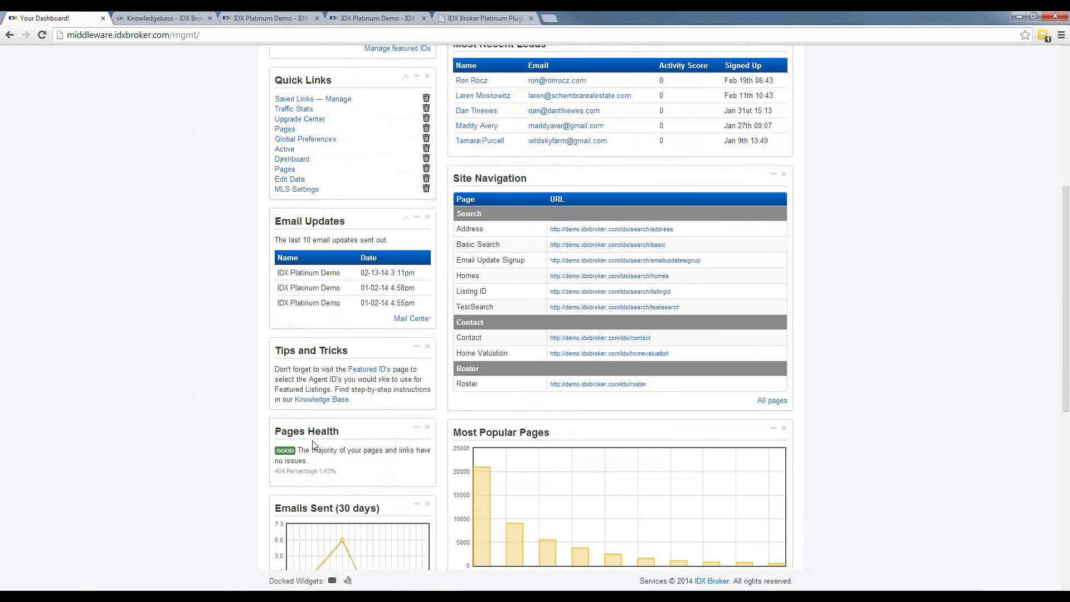
scroll(313, 445, "down", 1)
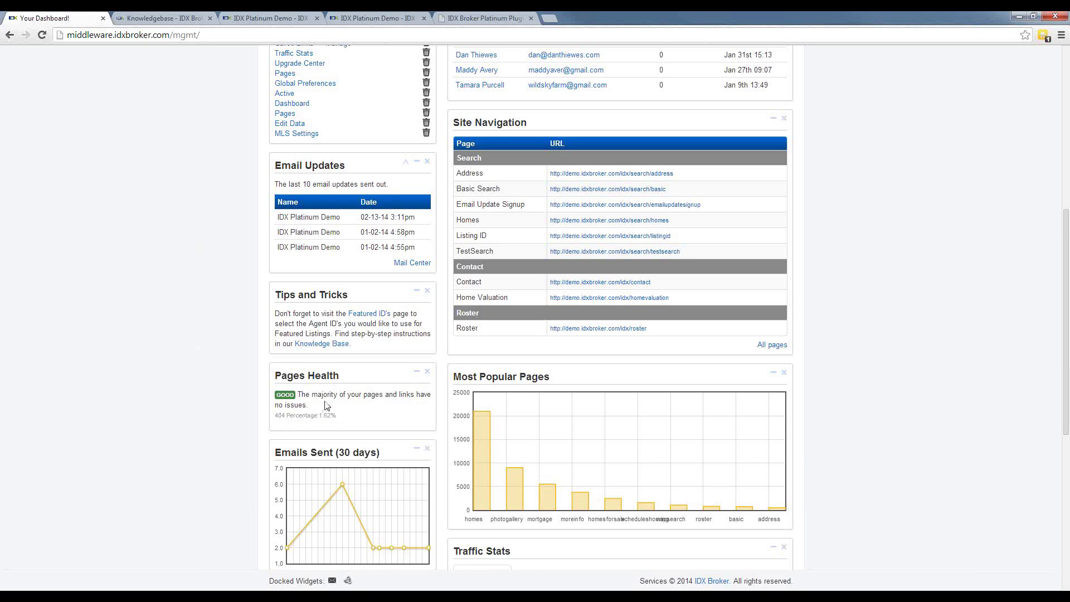
scroll(327, 405, "down", 1)
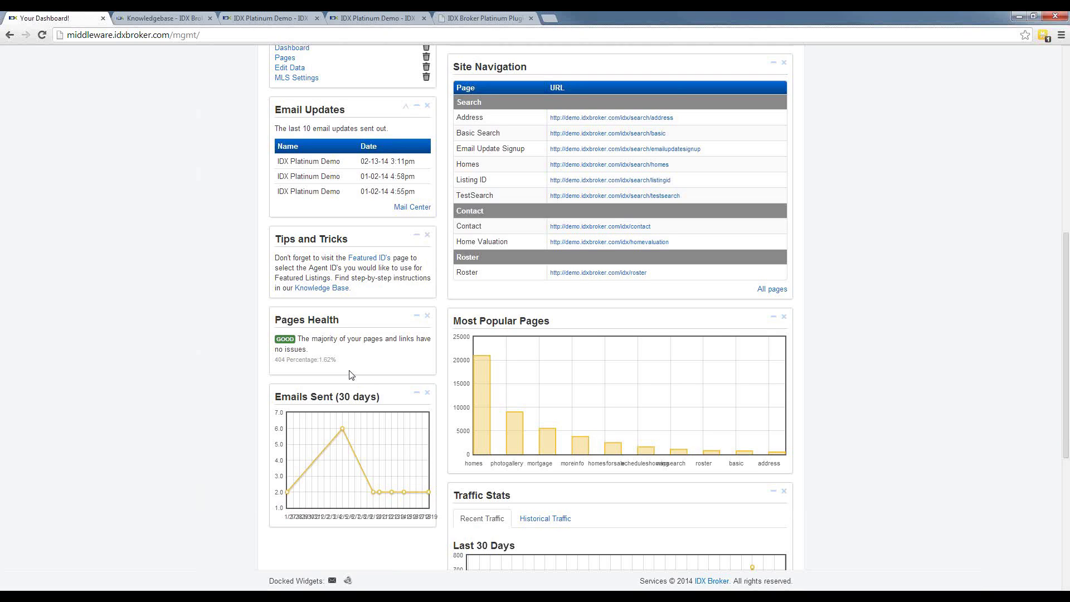
scroll(348, 426, "down", 1)
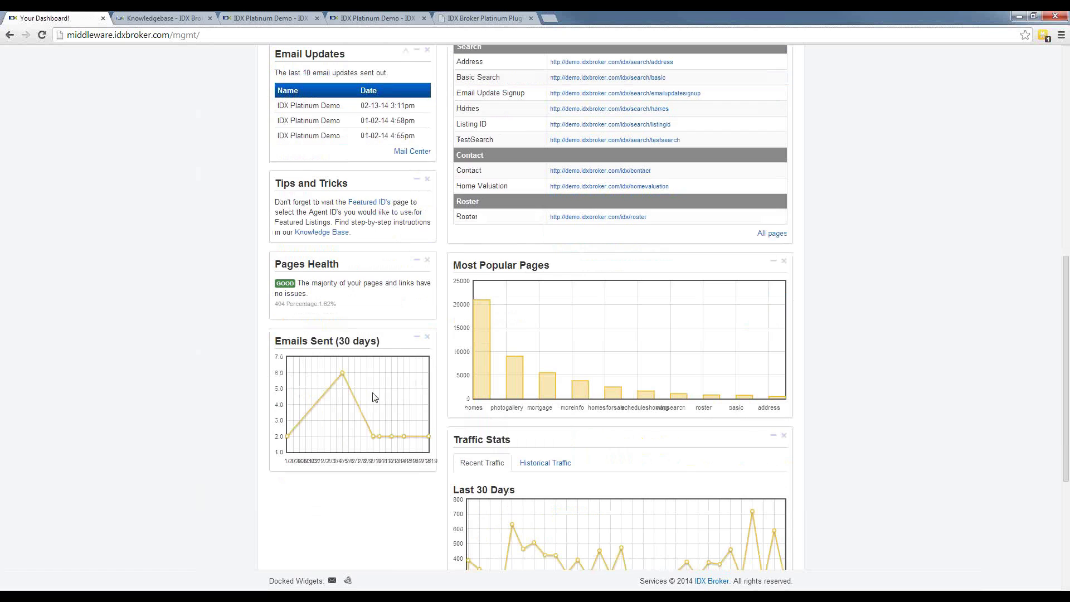
scroll(346, 454, "down", 1)
scroll(569, 457, "down", 1)
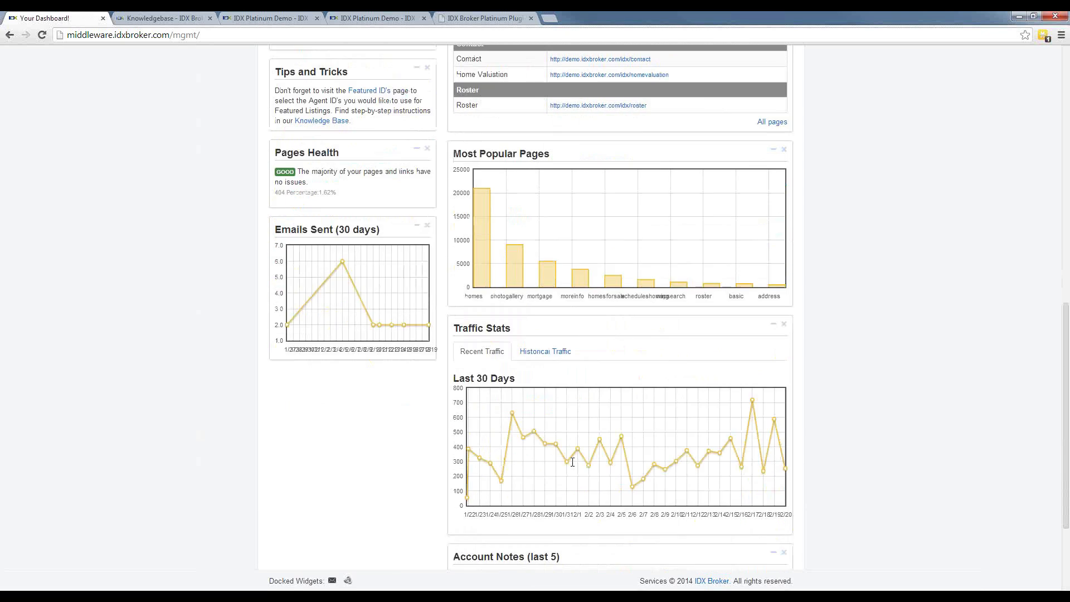
scroll(572, 462, "down", 3)
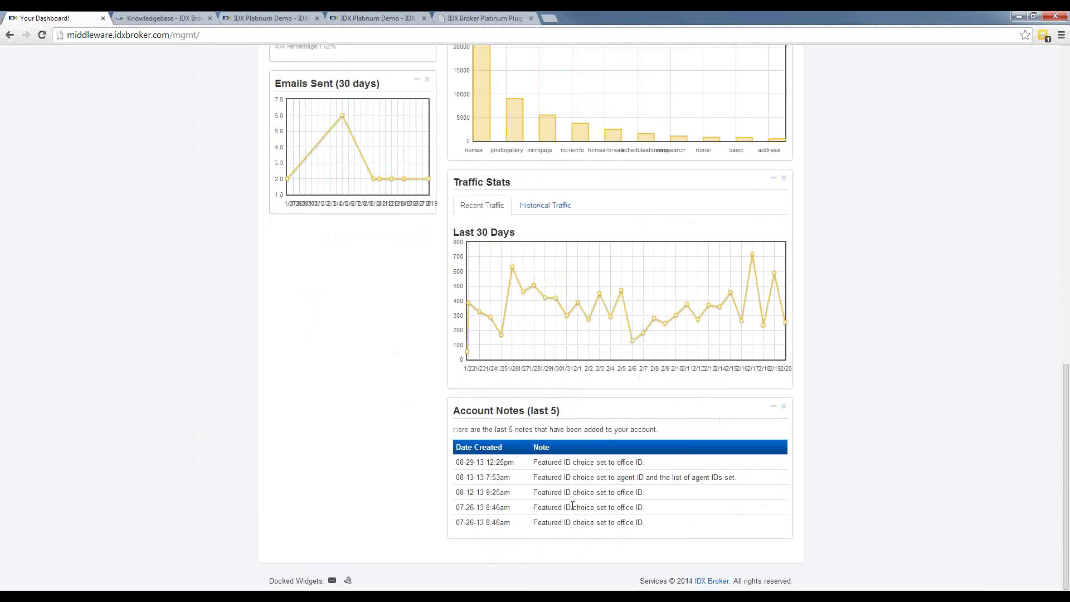
scroll(562, 519, "up", 7)
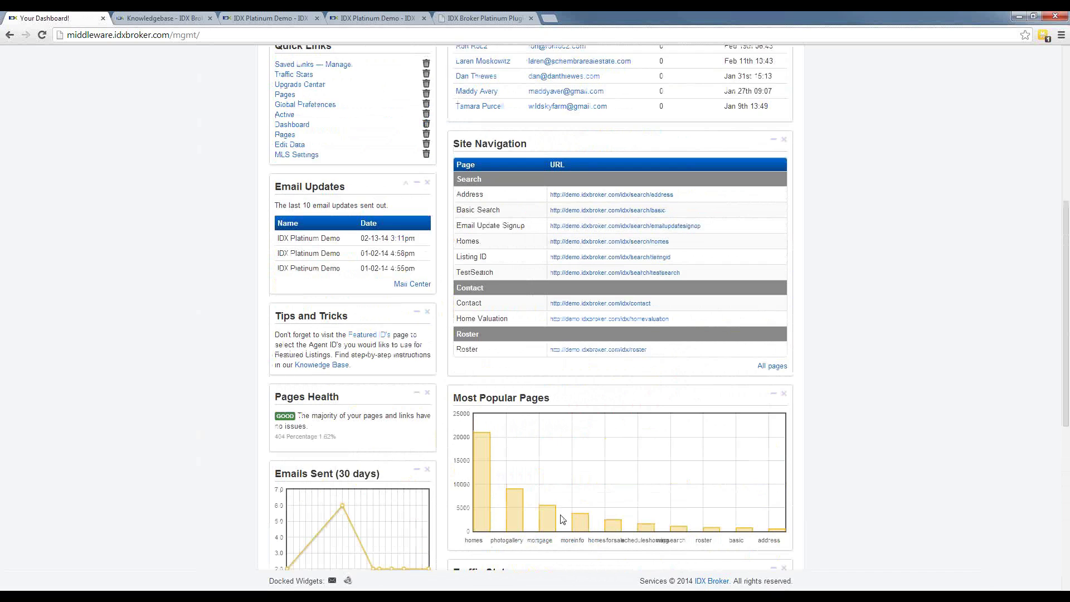
scroll(546, 315, "up", 1)
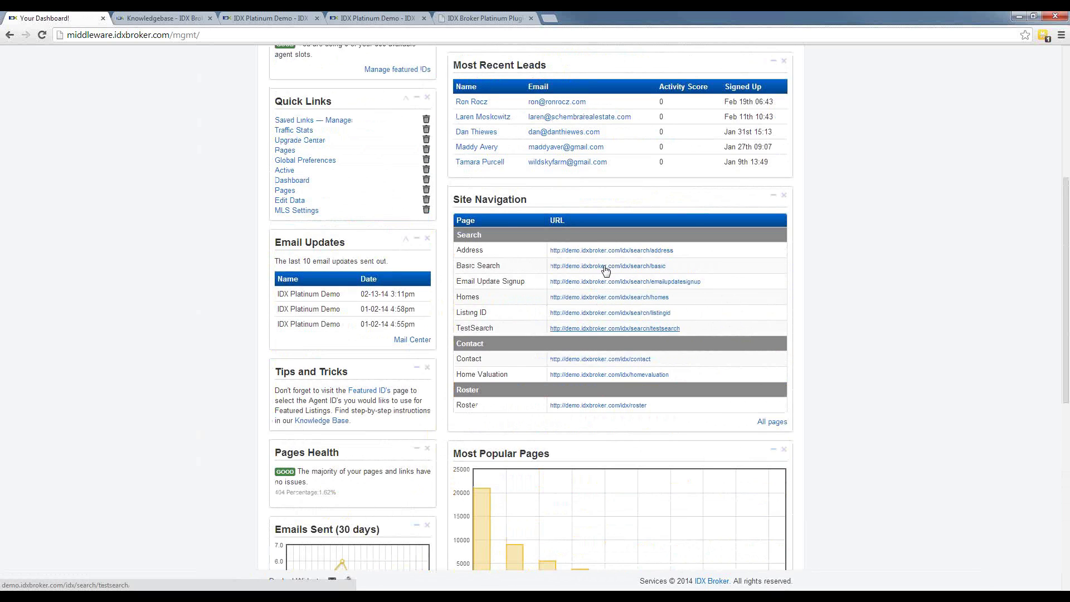
scroll(606, 271, "up", 1)
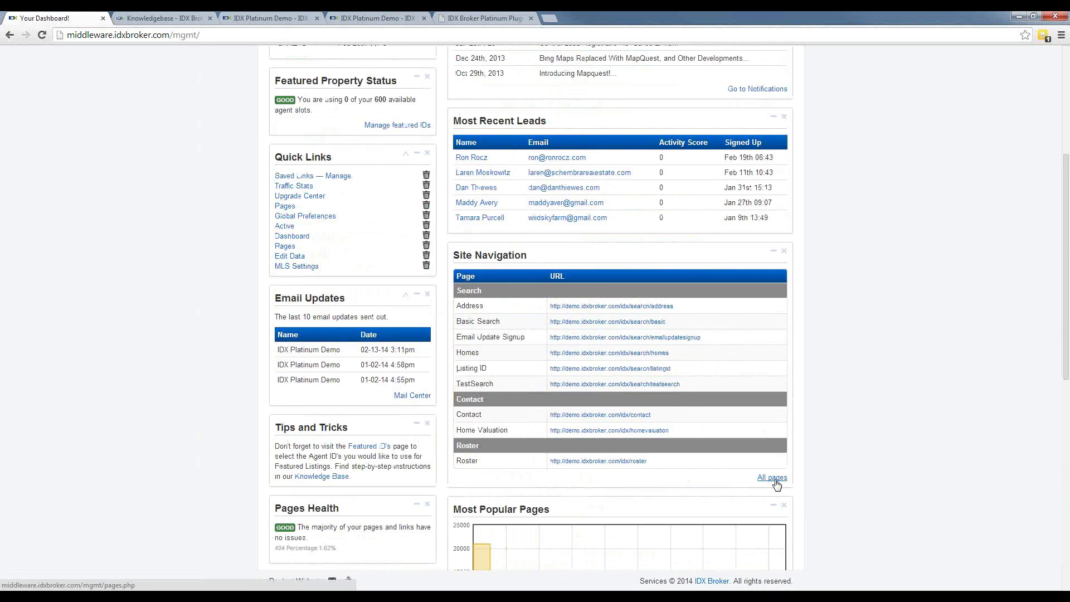
scroll(776, 484, "up", 4)
scroll(774, 483, "down", 1)
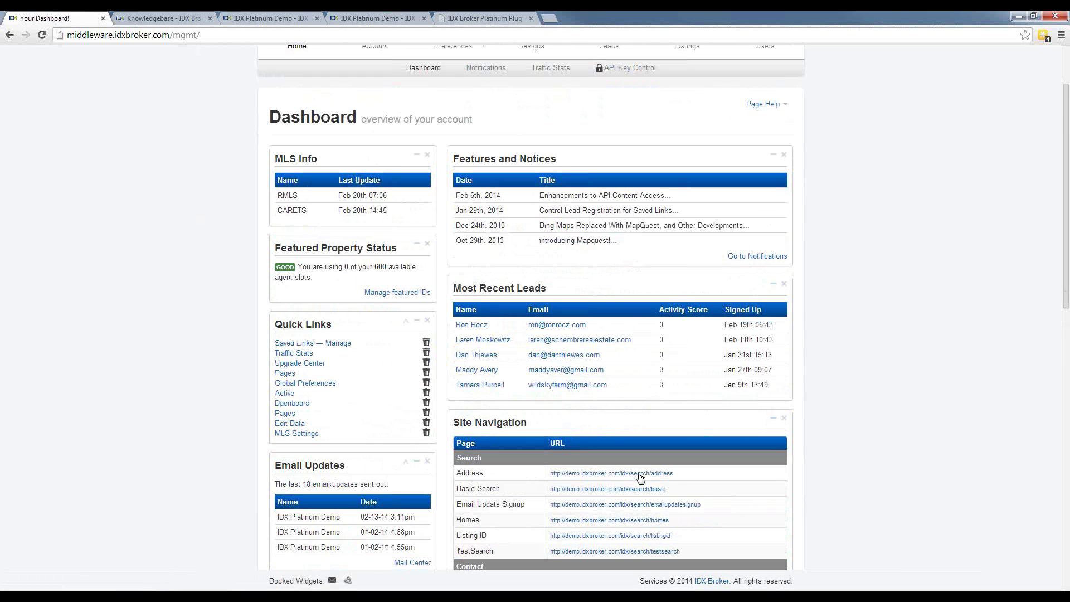
Step: View the Dashboard Widgets knowledge base article through the dashboard's page help, and return to the dashboard
scroll(517, 400, "up", 1)
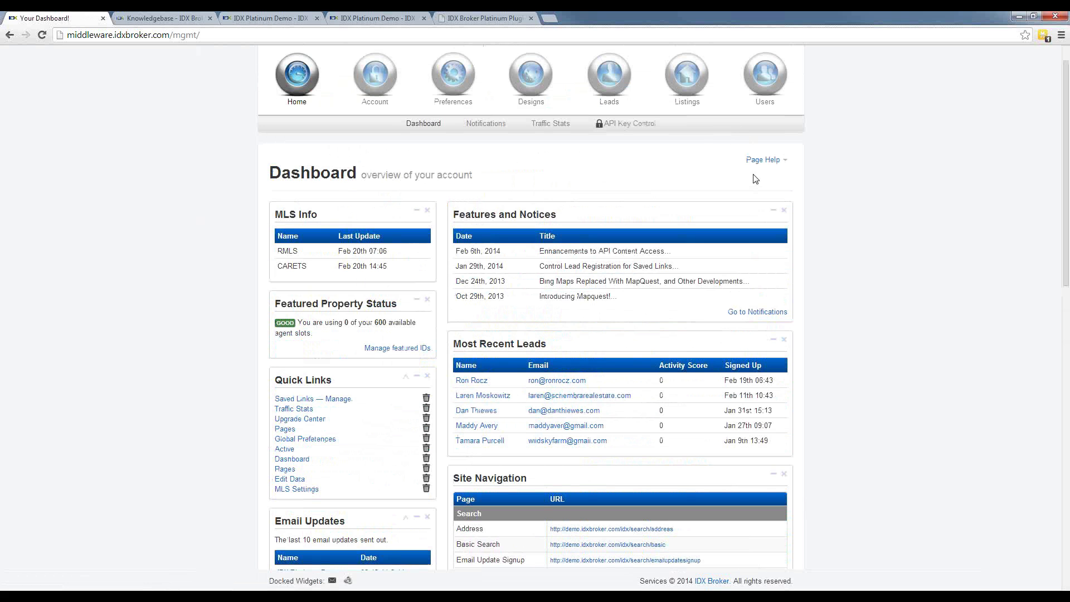
left_click(765, 160)
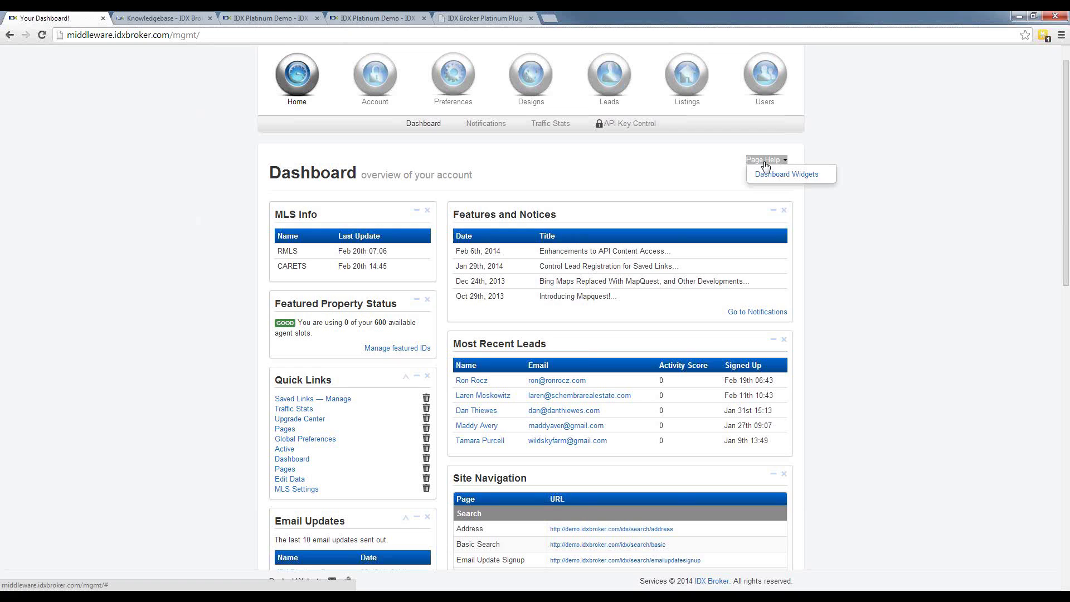
left_click(765, 175)
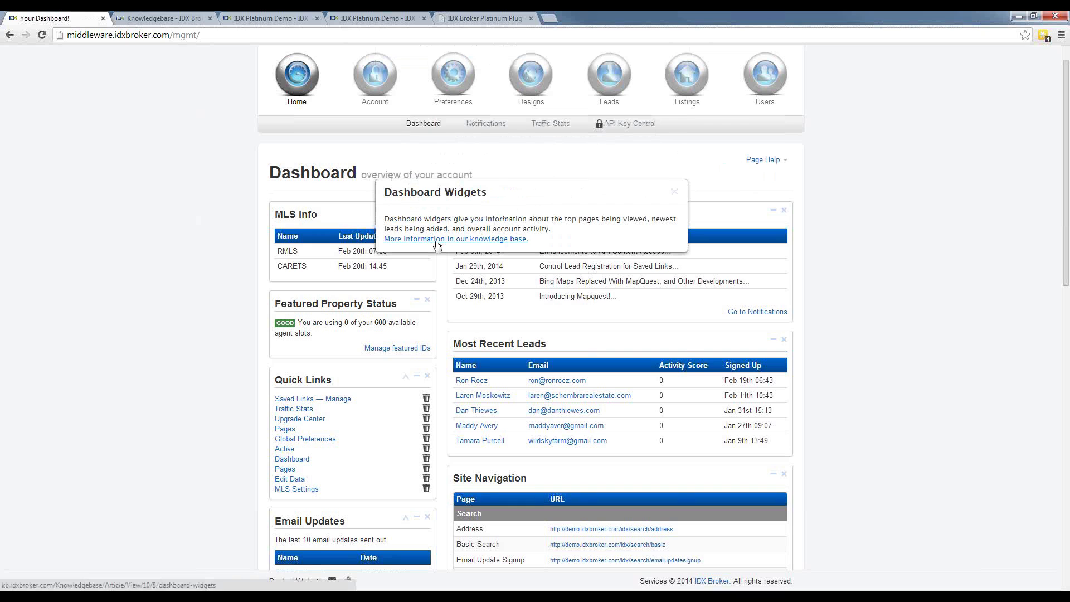
left_click(437, 239)
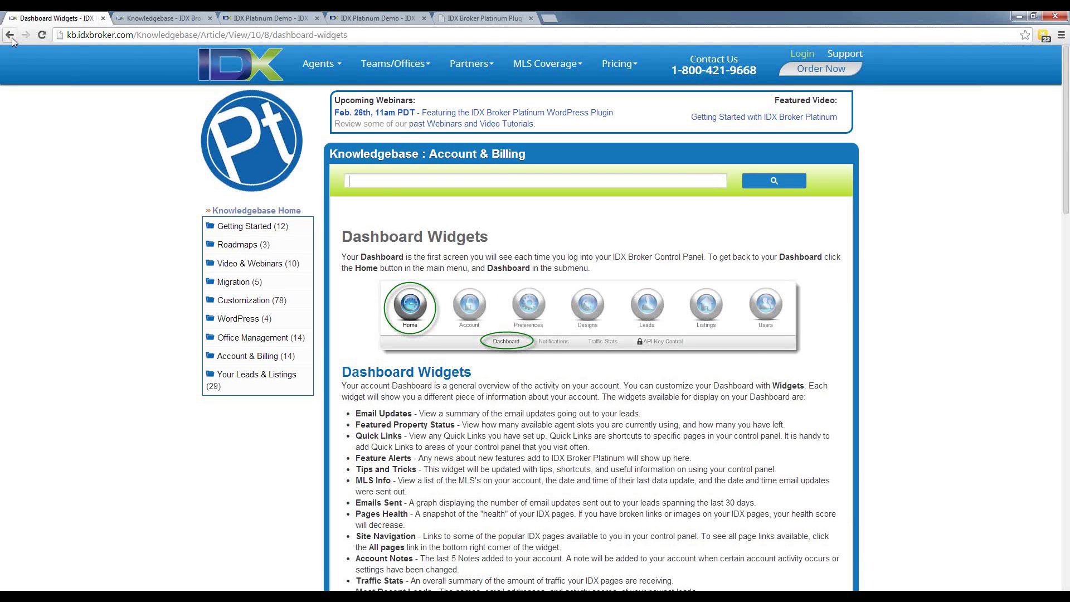
left_click(10, 35)
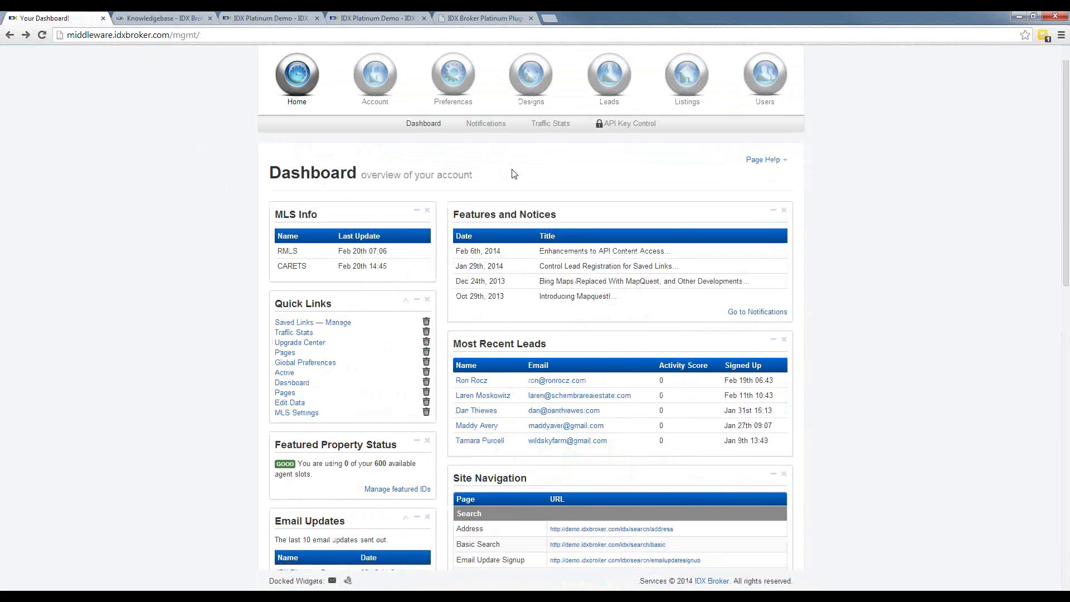
scroll(512, 170, "up", 1)
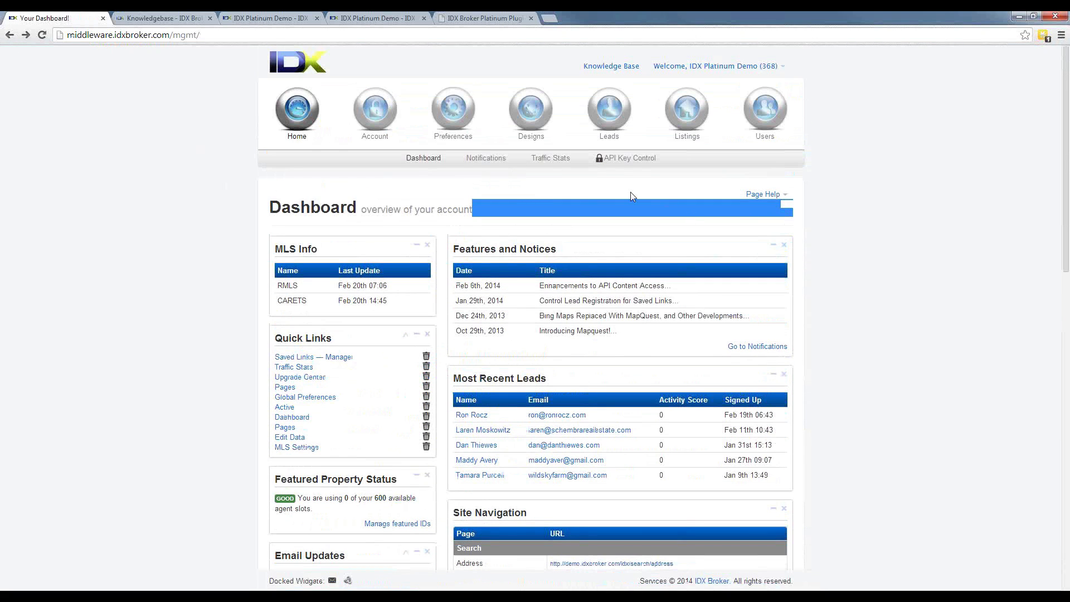
Step: Open the Notifications page and read through the feature announcements, from saved link lead registration to the MapQuest introduction
left_click(486, 159)
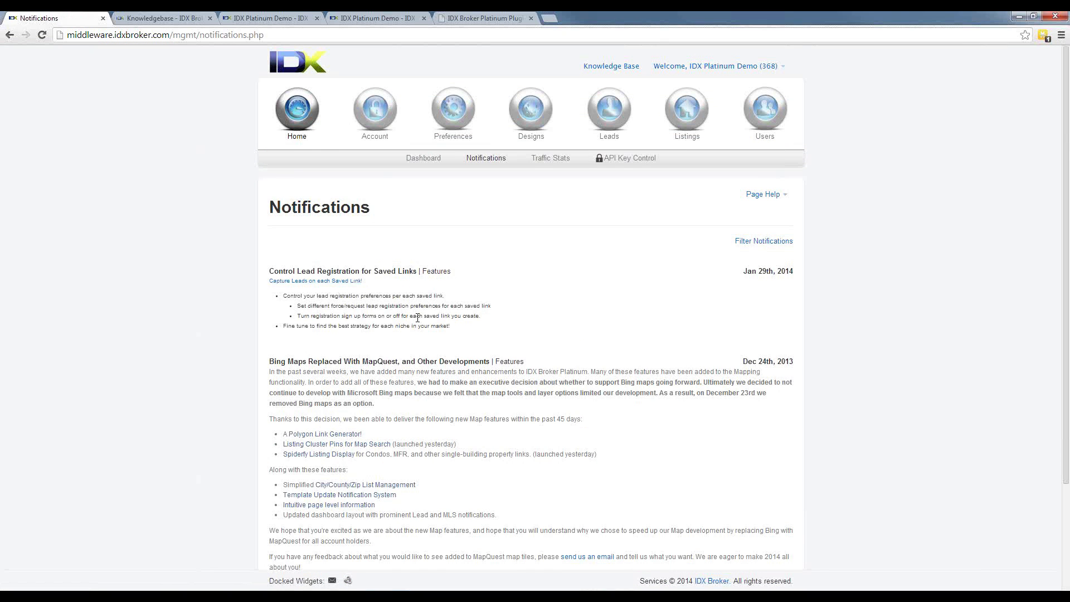
scroll(417, 318, "down", 3)
scroll(417, 322, "up", 1)
scroll(390, 312, "down", 1)
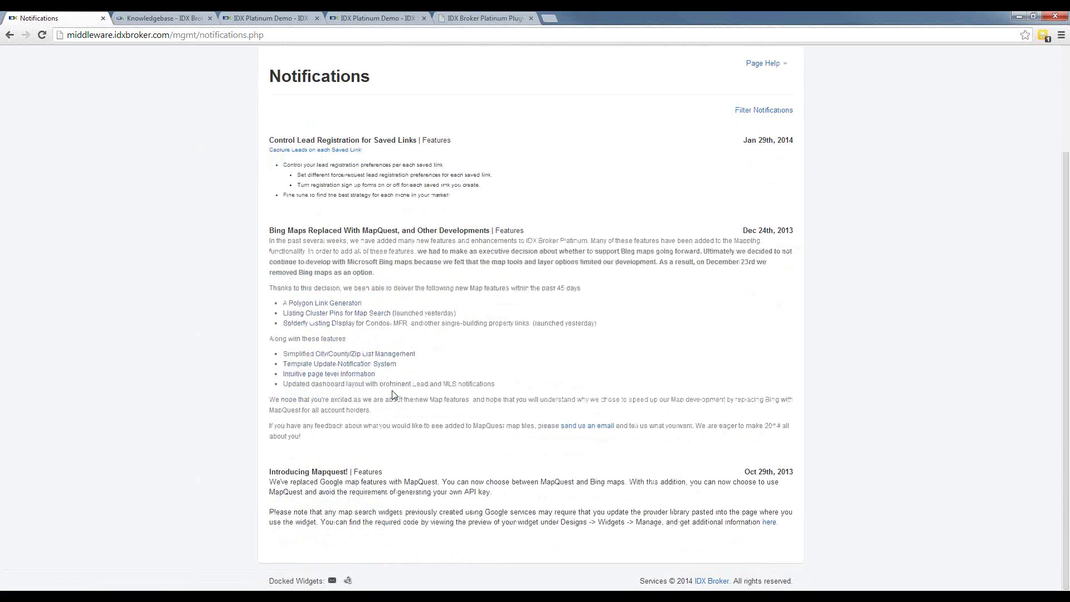
scroll(379, 428, "up", 3)
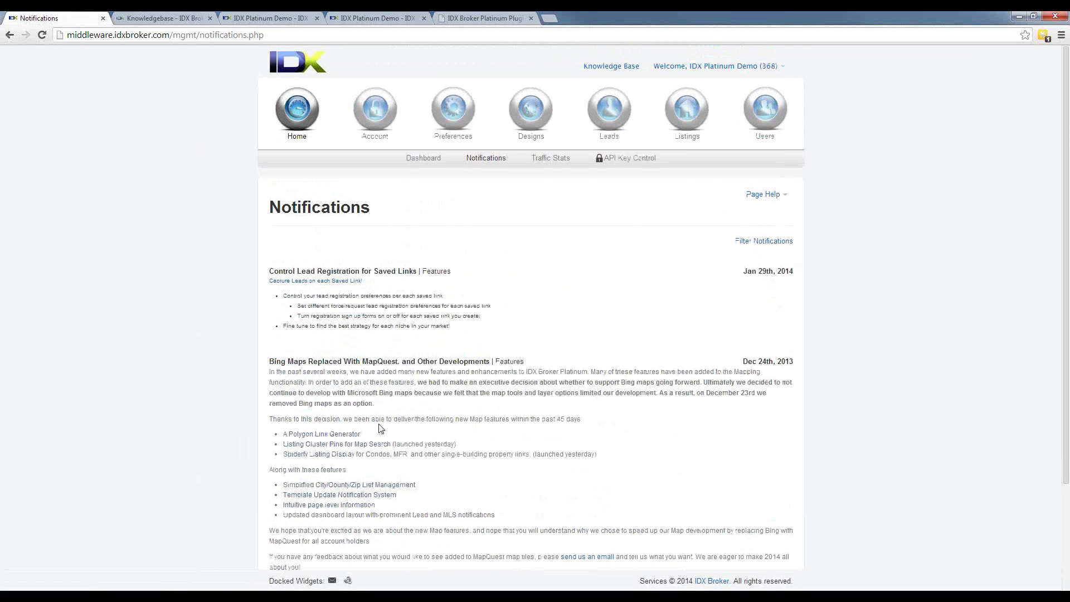
scroll(379, 427, "down", 3)
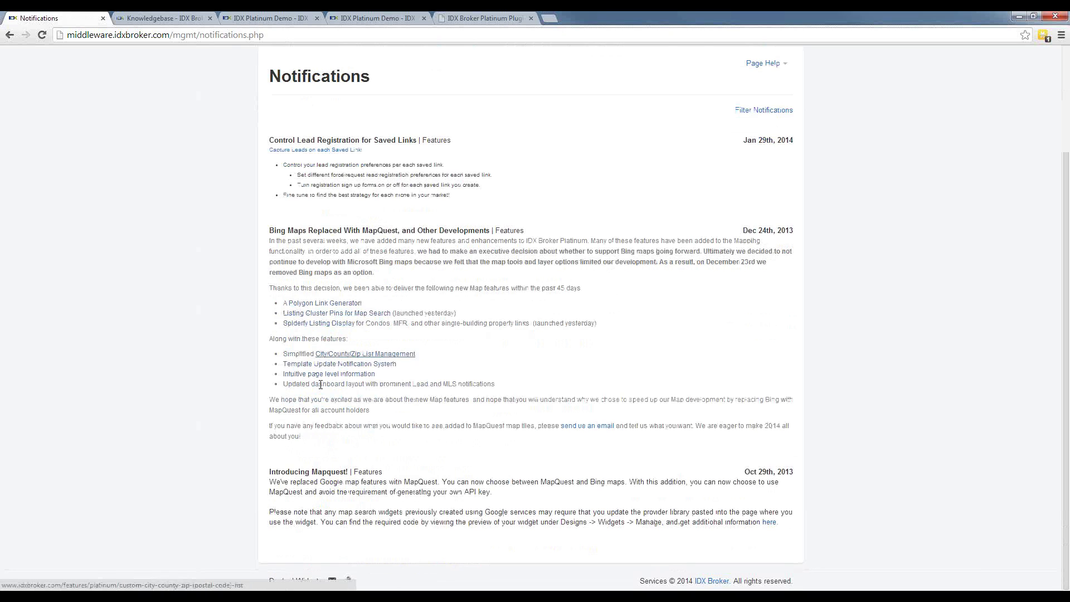
scroll(483, 379, "up", 3)
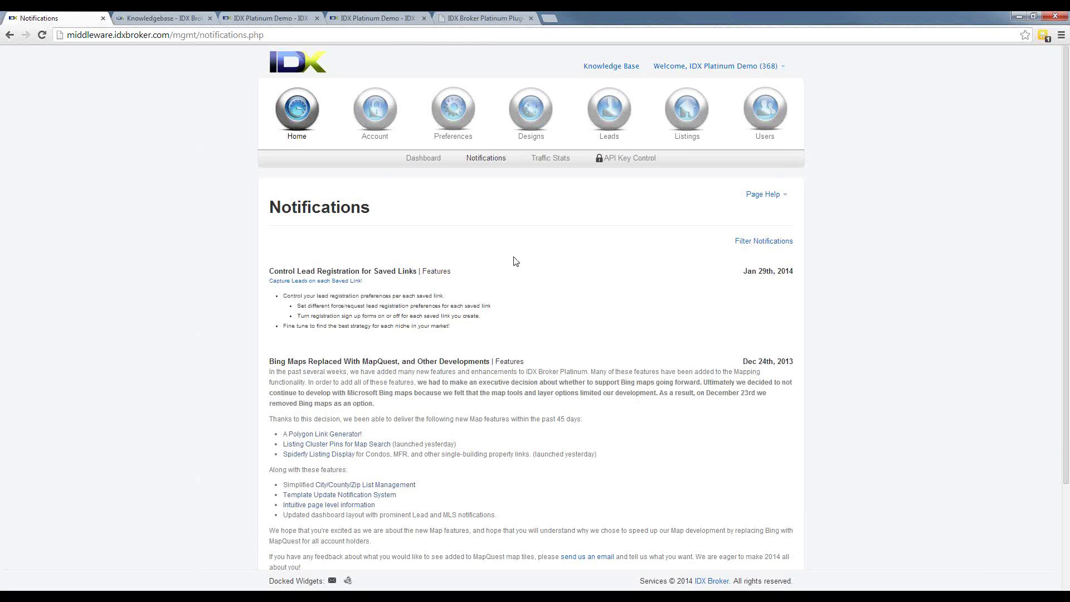
Step: Open the Traffic Stats page, group the referrers by domain, and switch the grouping back to full referrer
left_click(554, 162)
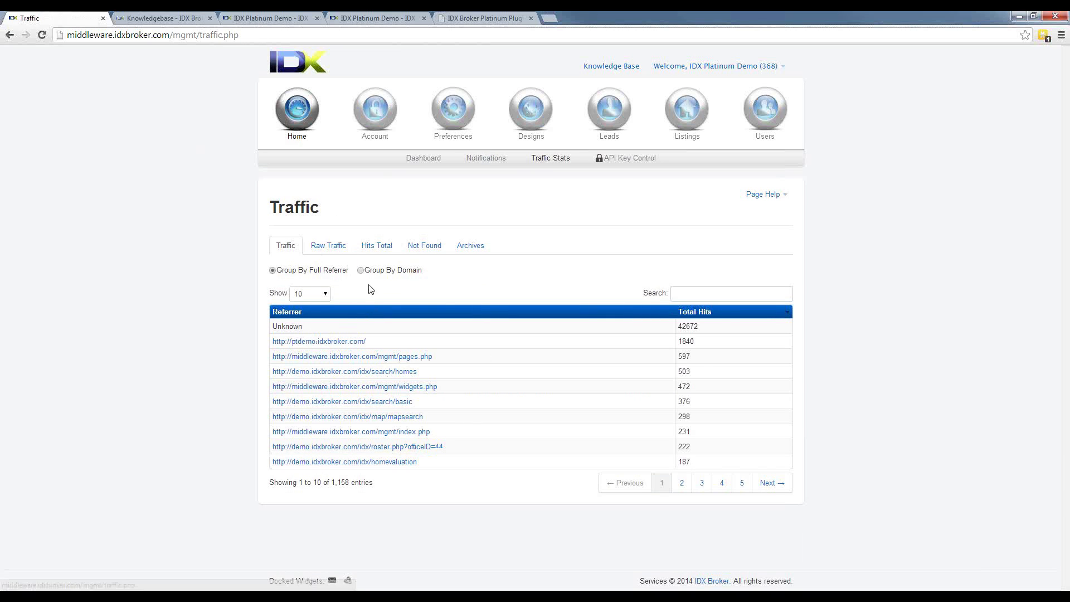
left_click(361, 271)
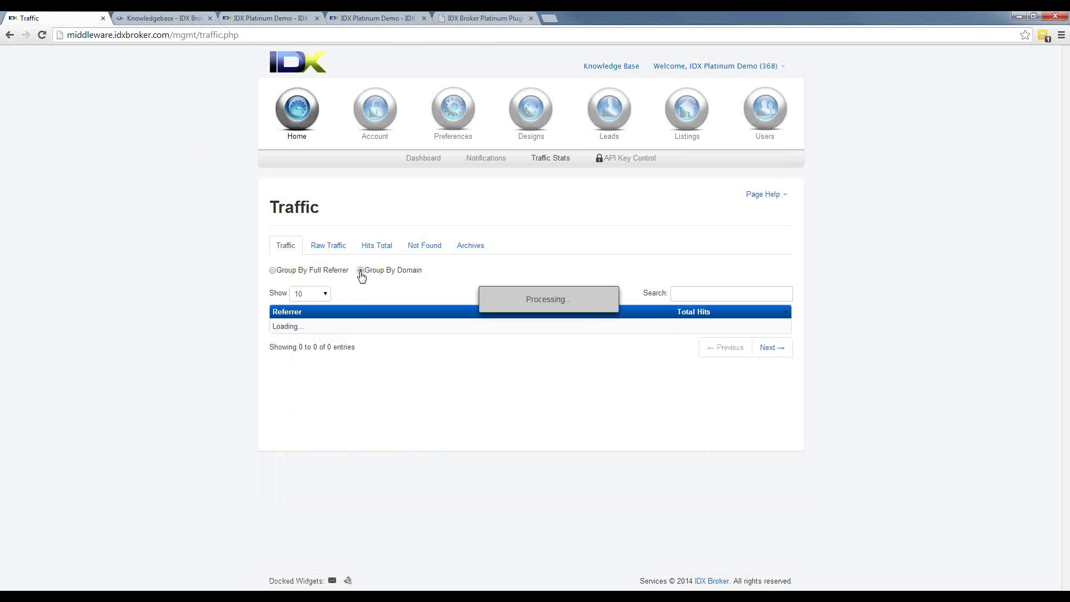
left_click(274, 272)
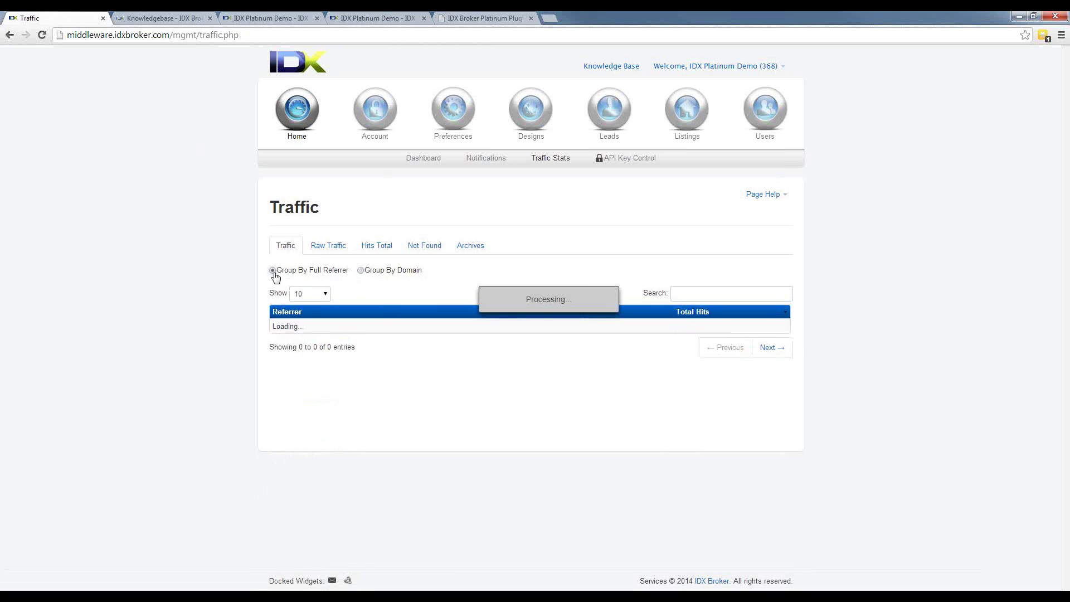
Step: Review the raw traffic log and the hits total per page, expanding and collapsing the photogallery page's traffic graph
left_click(335, 251)
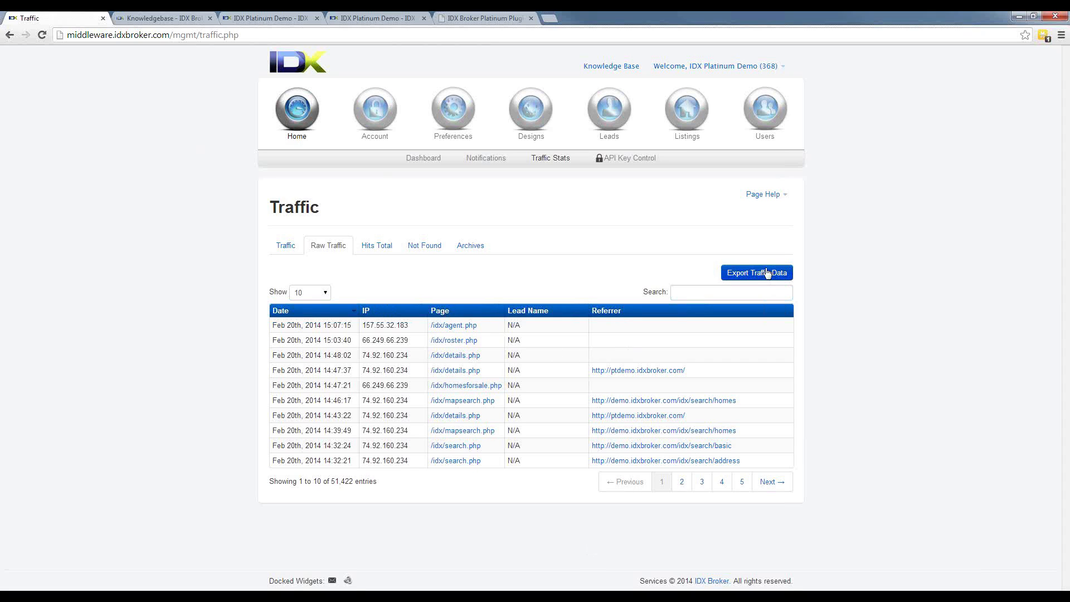
left_click_drag(354, 481, 330, 483)
left_click(365, 248)
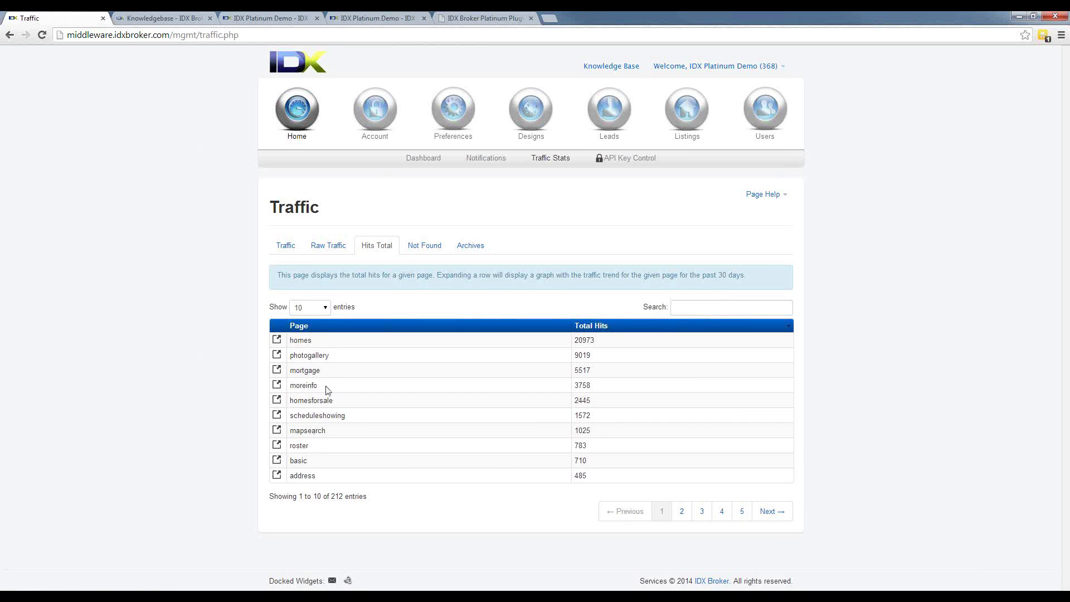
left_click(277, 355)
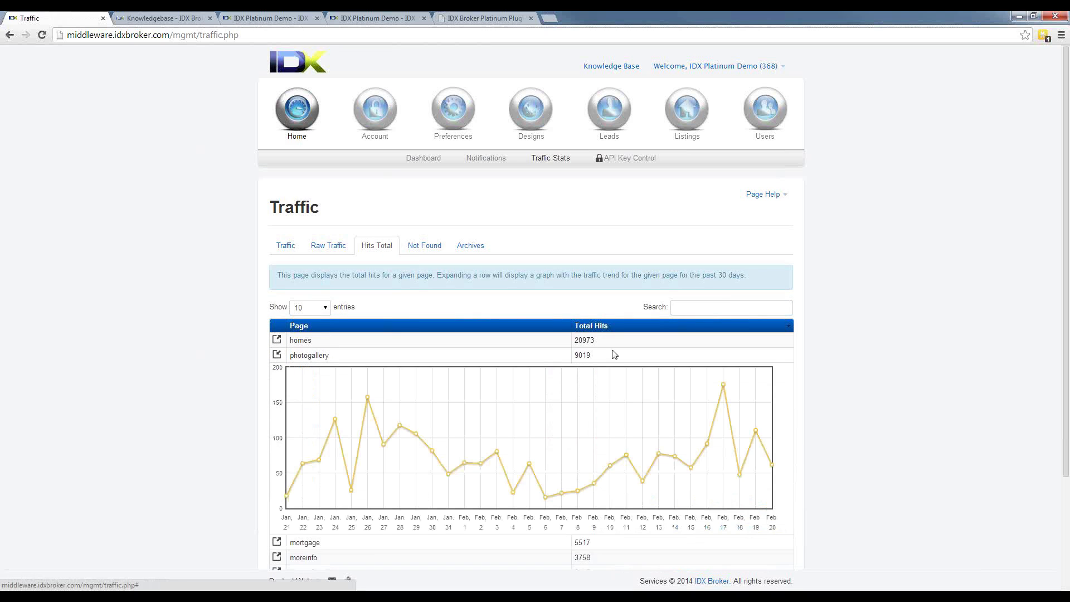
left_click(278, 355)
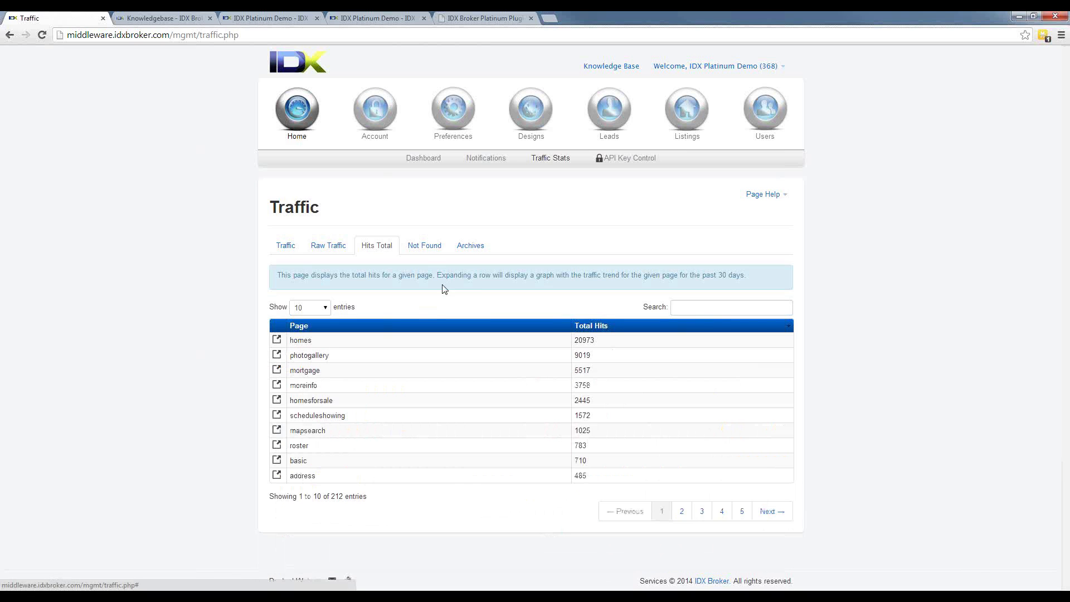
Step: View the Not Found traffic log and browse both pages of the traffic archives, returning to page 1
left_click(424, 245)
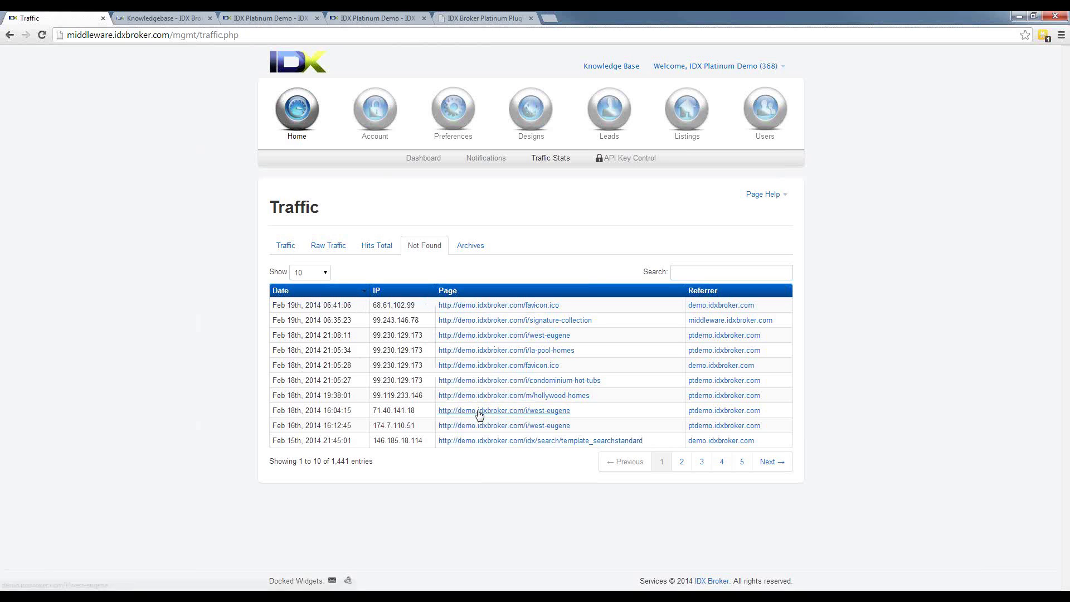
left_click(466, 249)
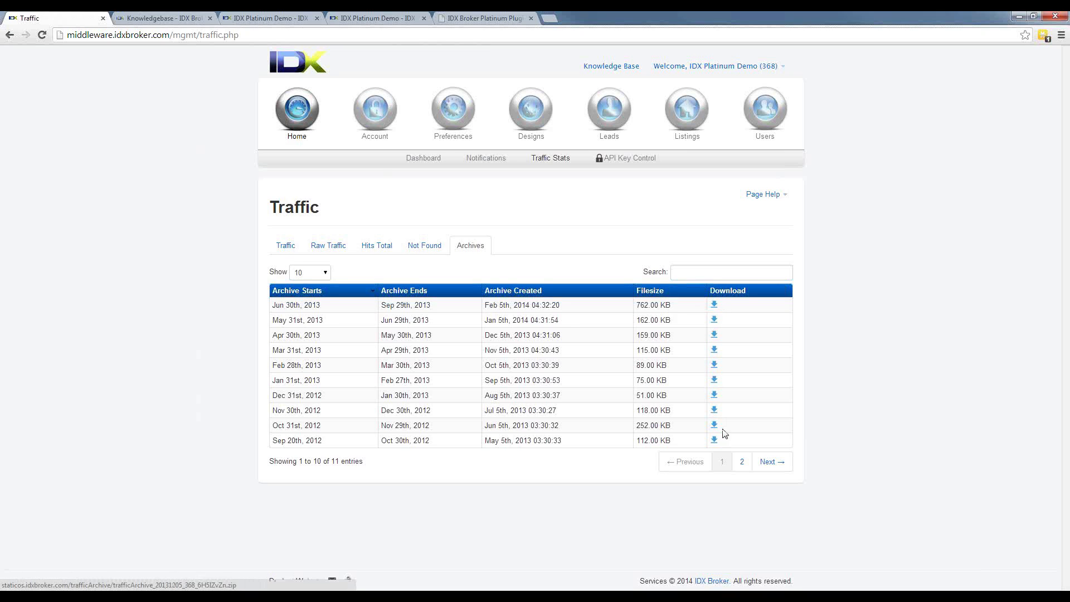
left_click(742, 462)
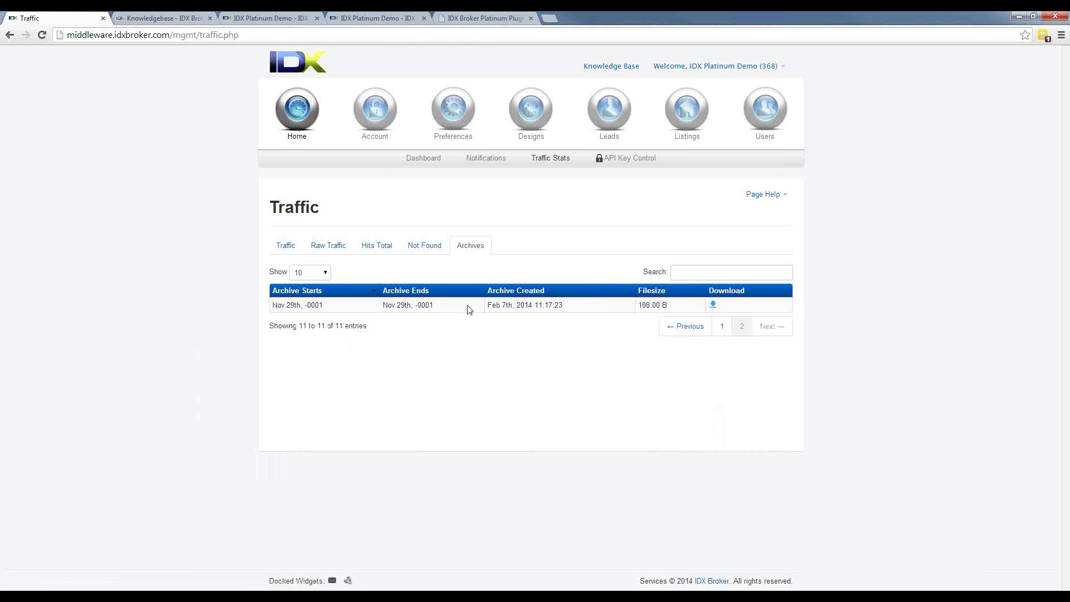
left_click(723, 329)
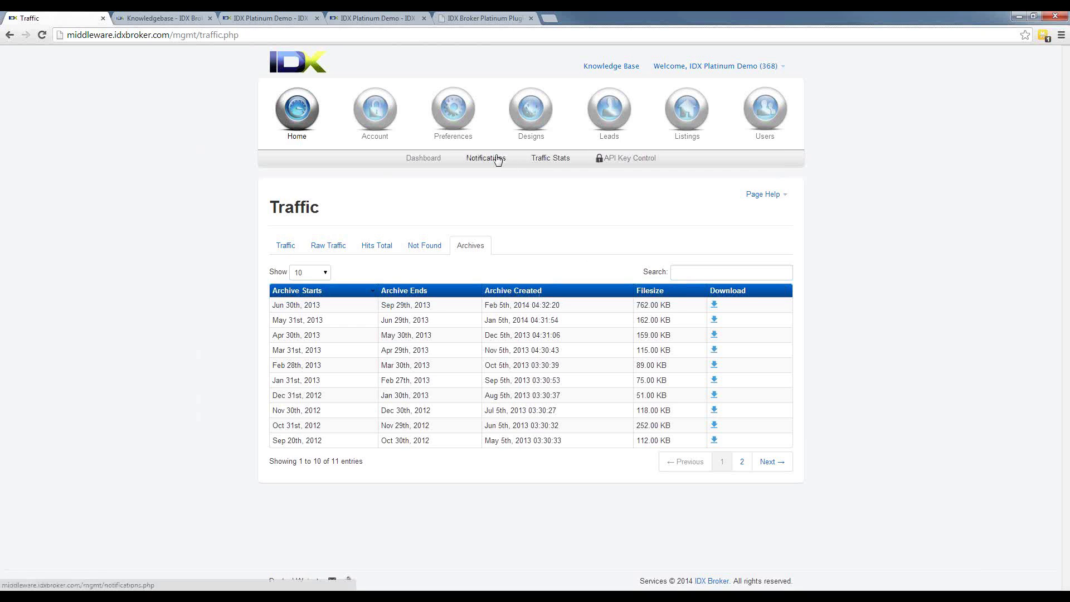
Step: Examine the account key and API traffic in API Key Control, and locate the key's field in the WordPress IDX Broker Platinum plugin settings
left_click(620, 160)
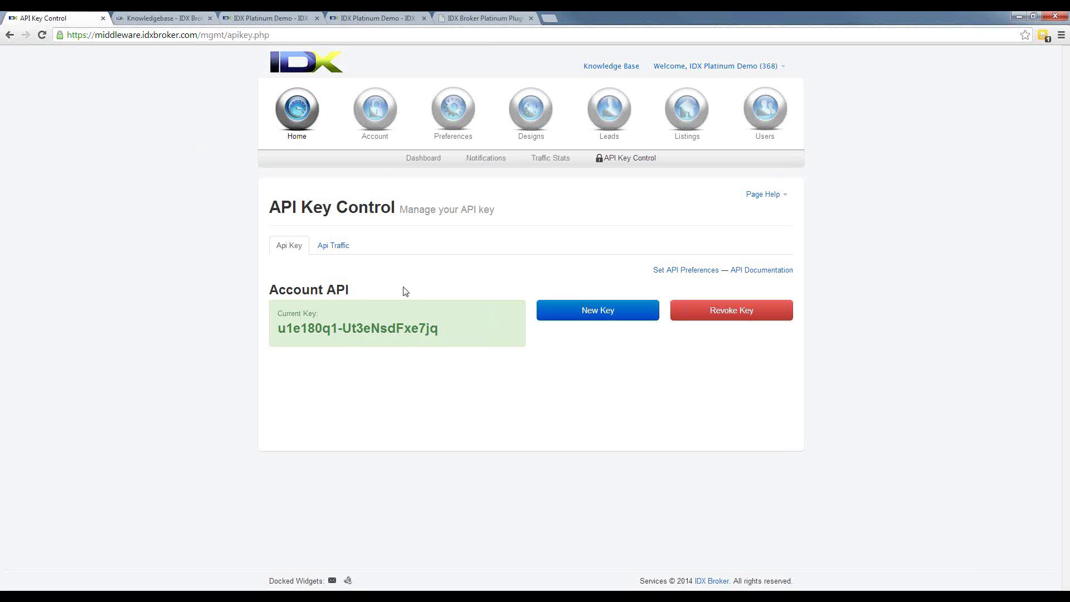
left_click_drag(438, 329, 283, 332)
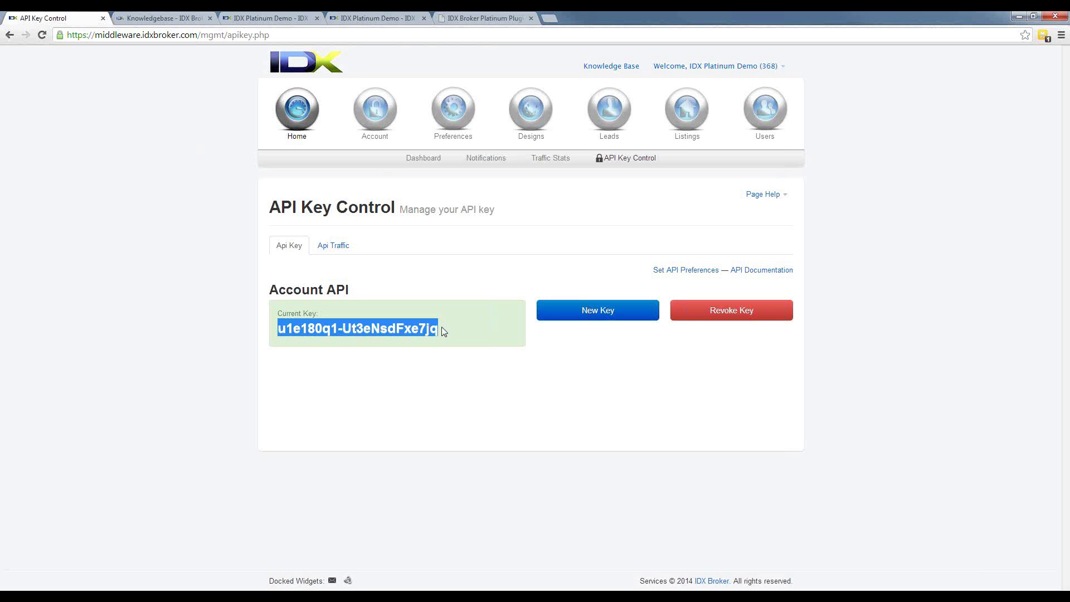
left_click(486, 17)
left_click_drag(298, 140, 147, 143)
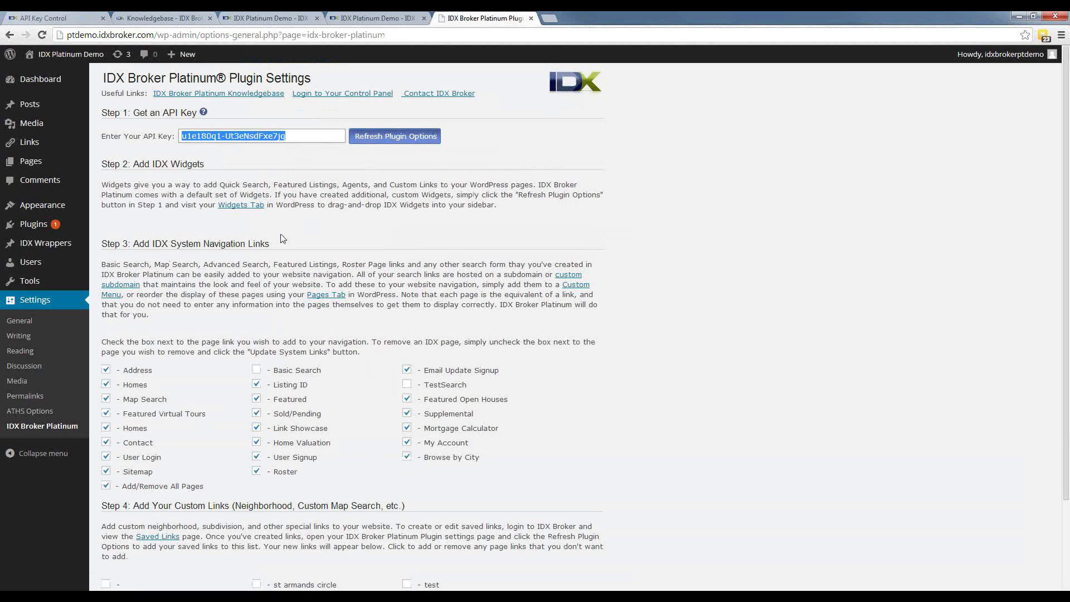
left_click(75, 22)
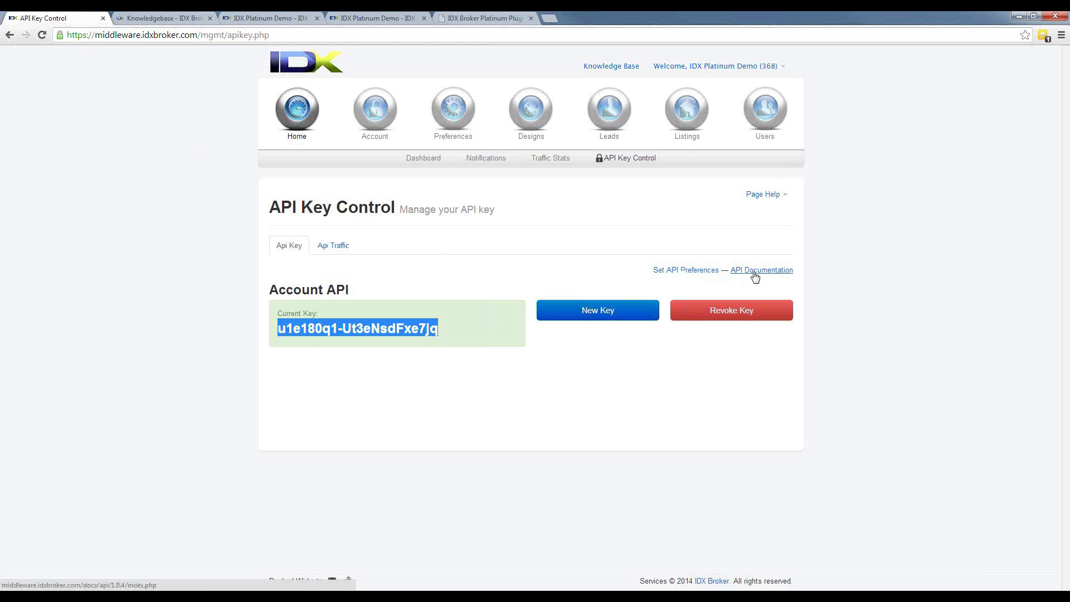
left_click(346, 245)
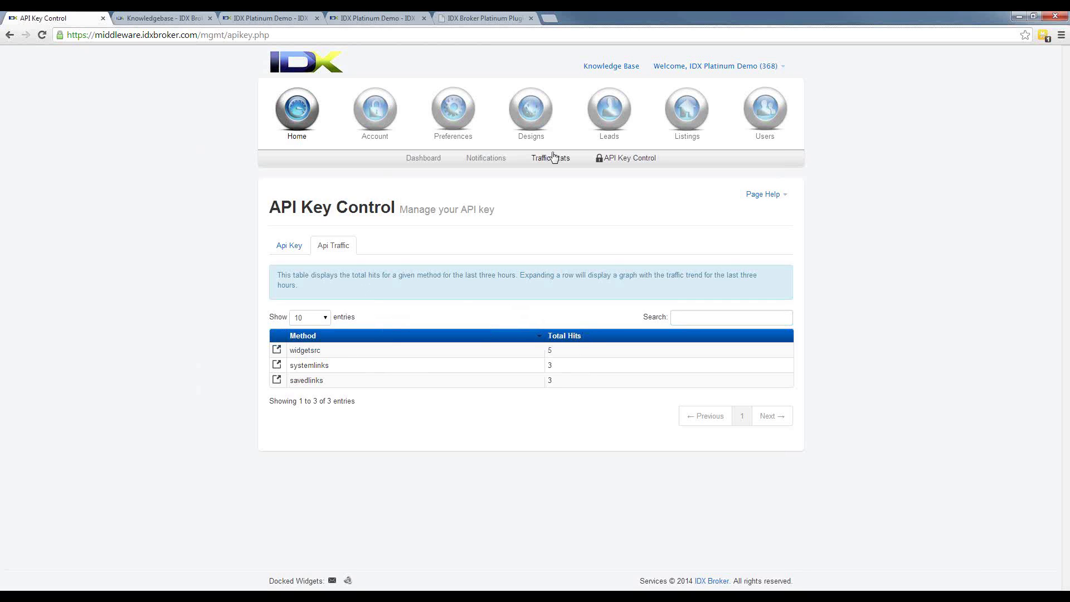
Step: Open the Account section's Message Center and highlight messagecenter.php in the page address
mouse_move(368, 117)
left_click(309, 162)
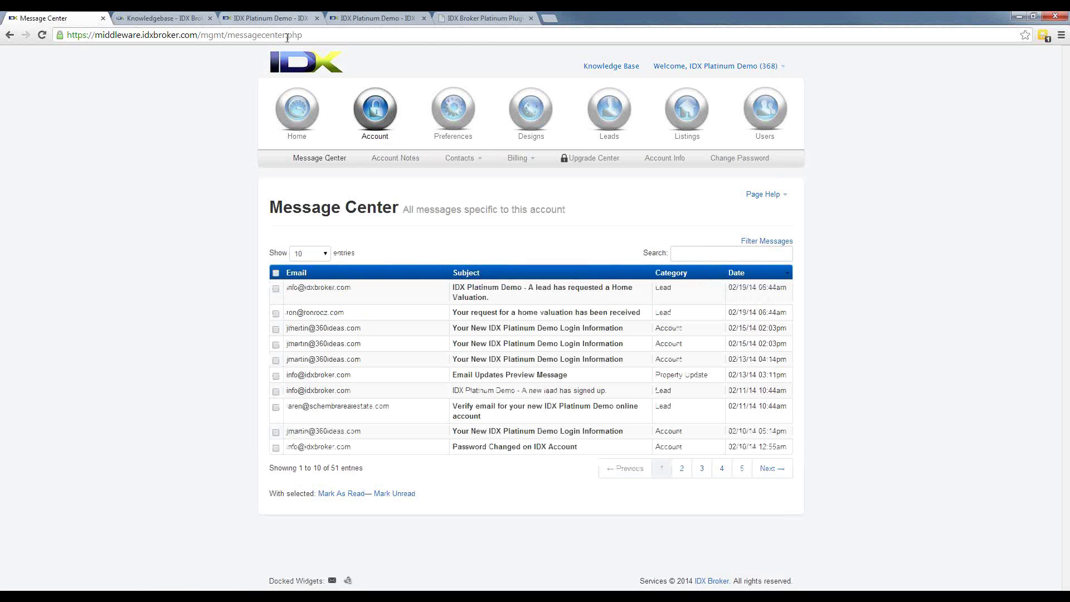
left_click(245, 36)
left_click(235, 34)
left_click_drag(228, 34, 309, 33)
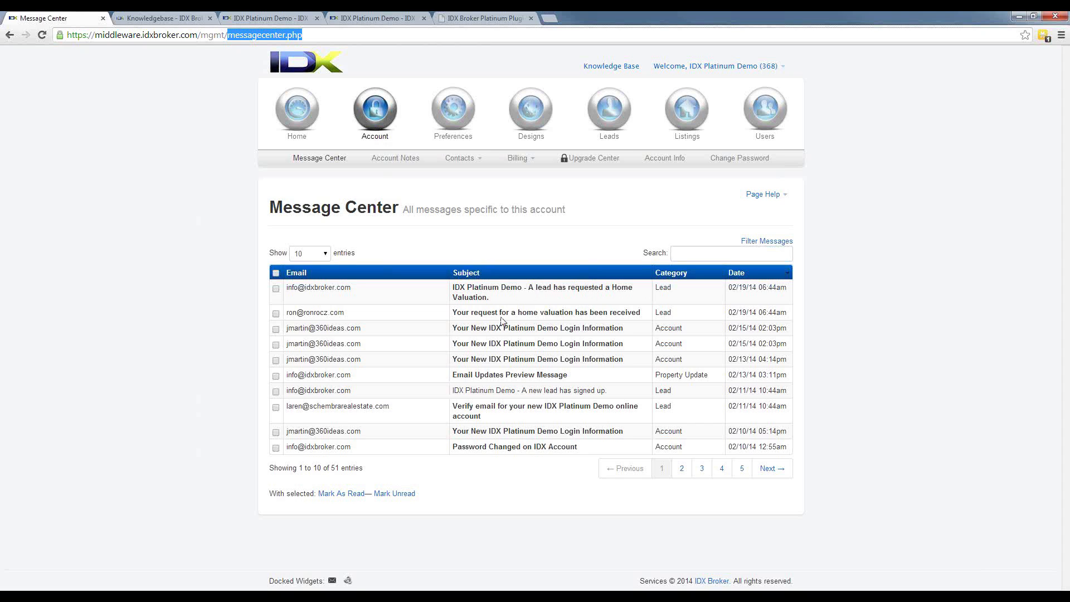
Step: Read the newest message about a lead requesting a home valuation, and return to the inbox
left_click(506, 293)
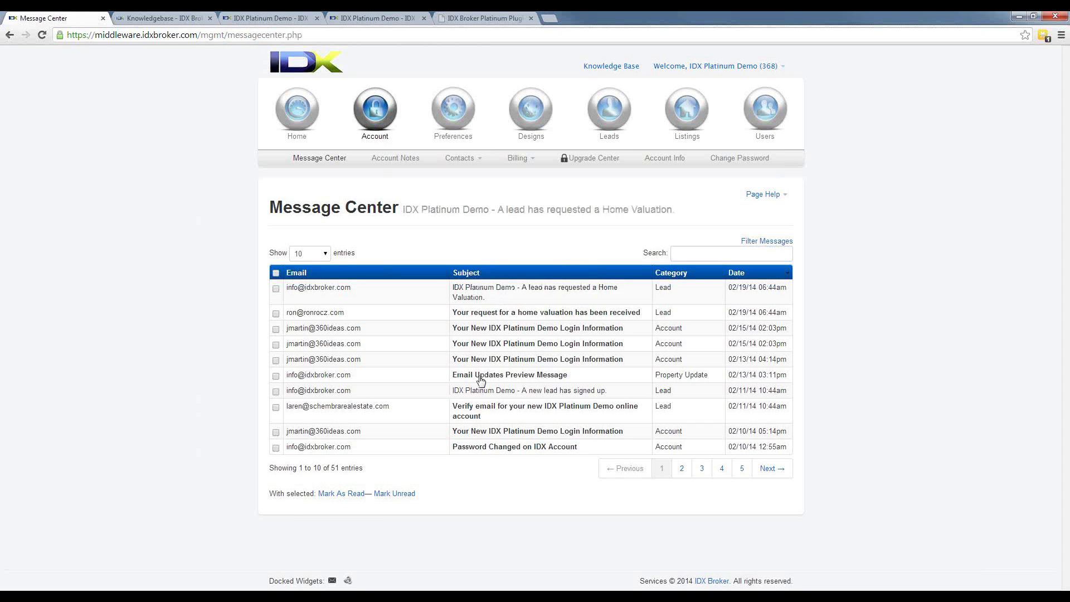
scroll(481, 381, "down", 2)
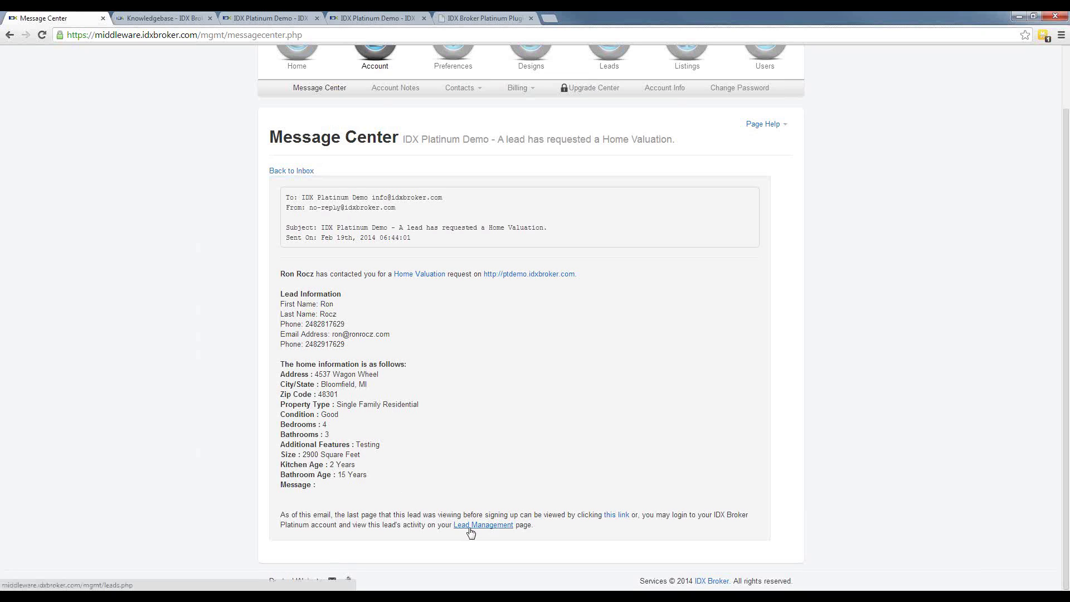
scroll(471, 532, "up", 2)
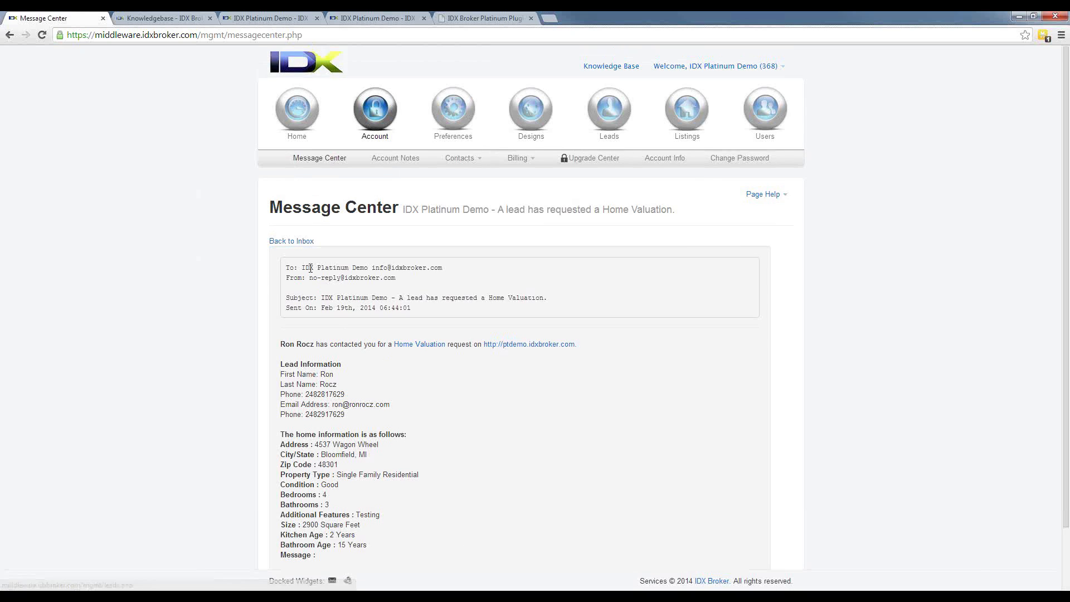
left_click(291, 241)
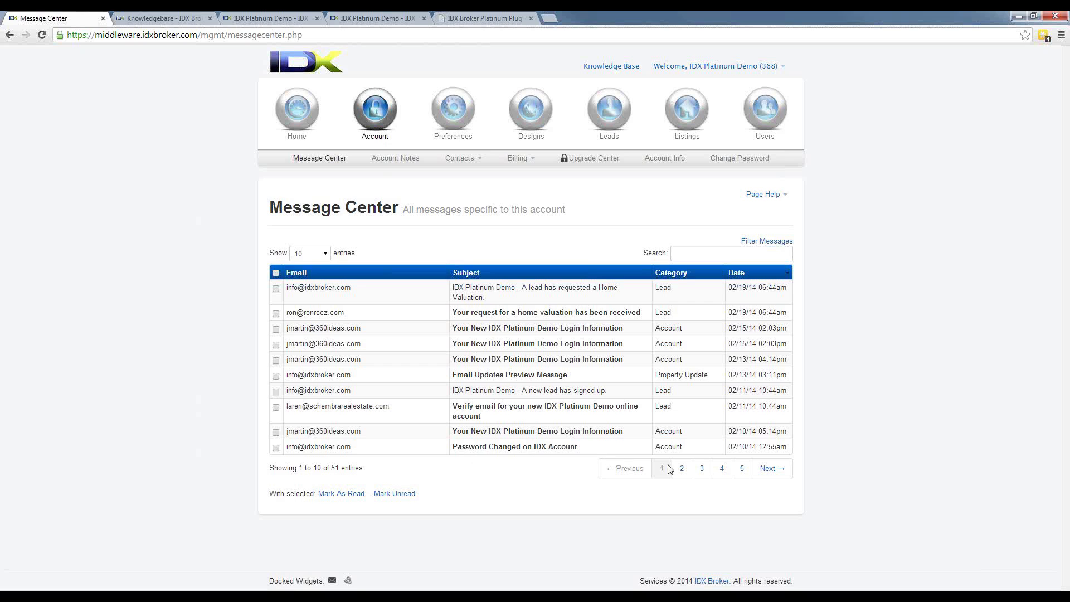
Step: Go to page 3 of the messages, read the Email Updates Preview Message sent at 04:55pm, and return to the inbox
left_click(686, 470)
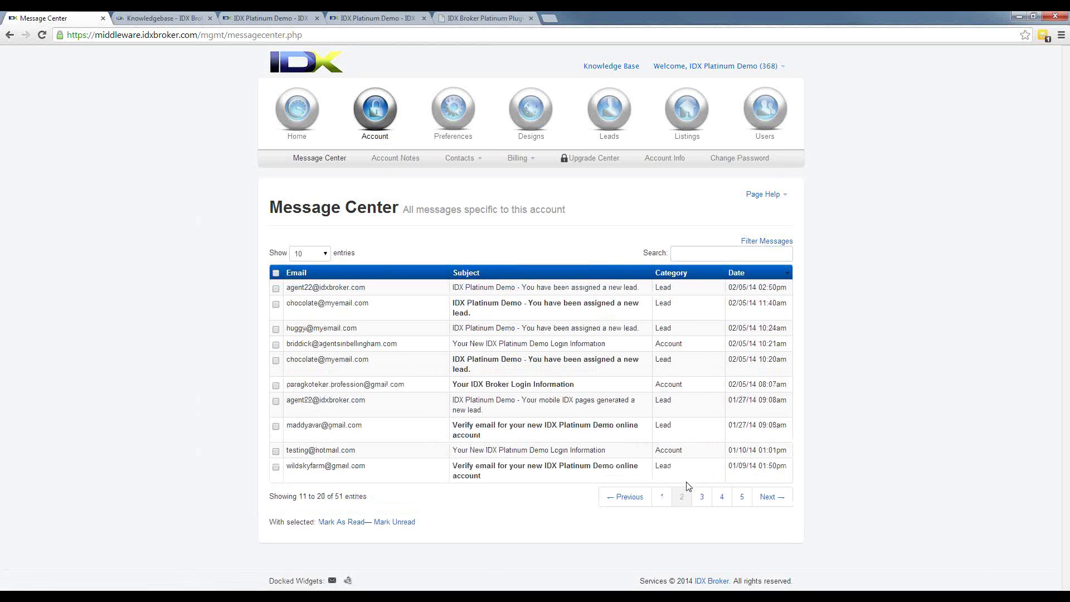
left_click(703, 496)
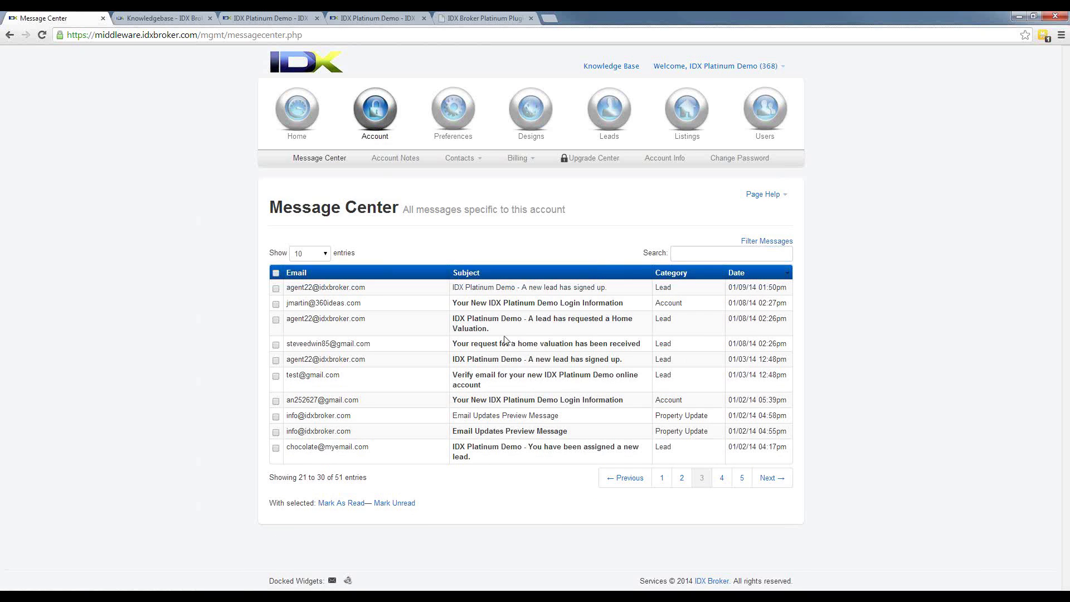
left_click(493, 434)
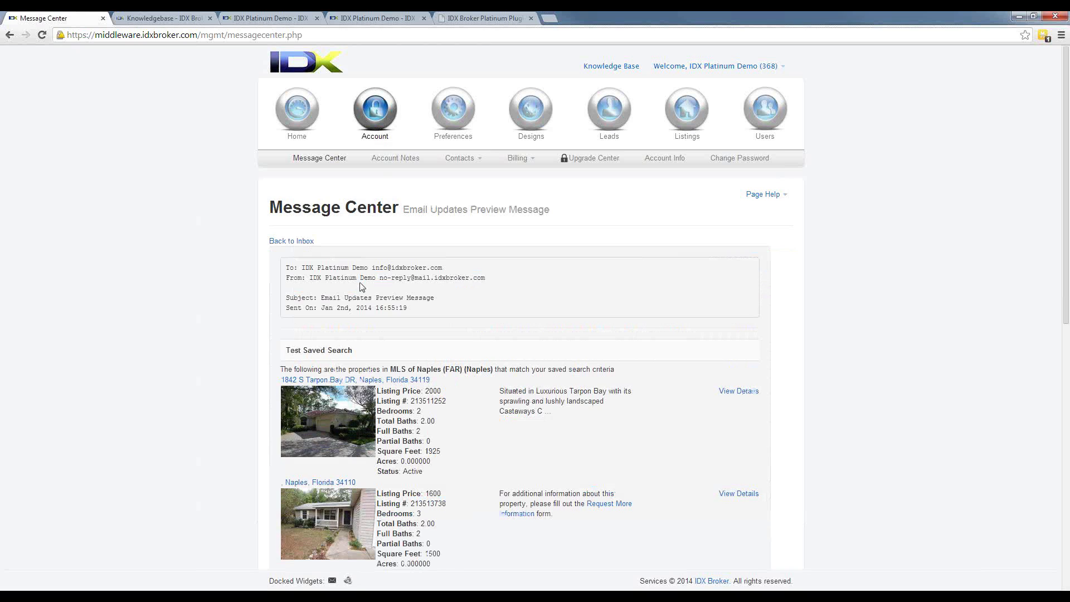
scroll(363, 287, "down", 1)
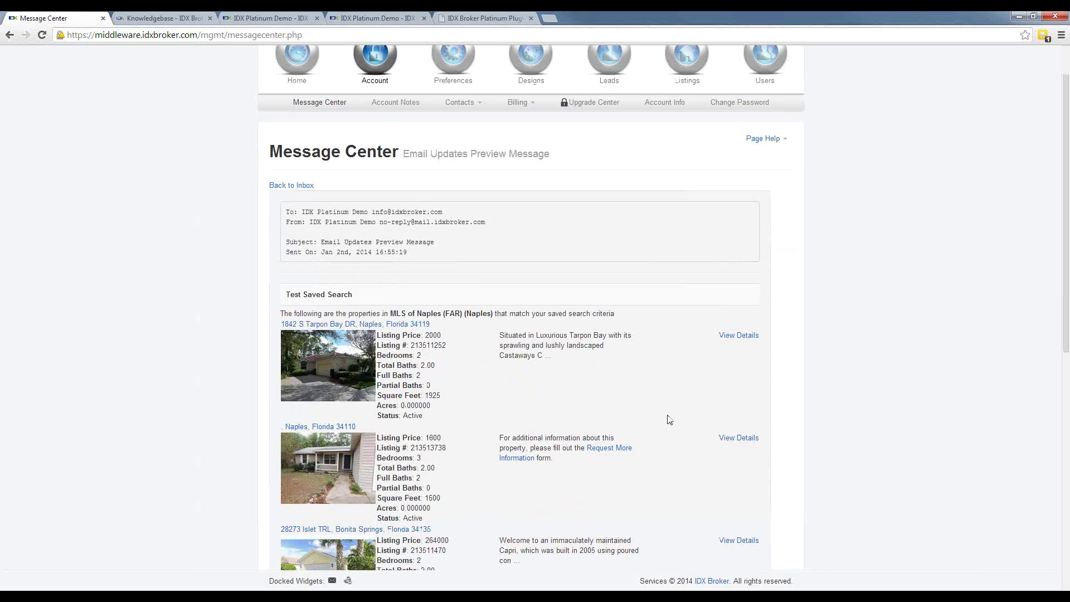
scroll(398, 395, "down", 7)
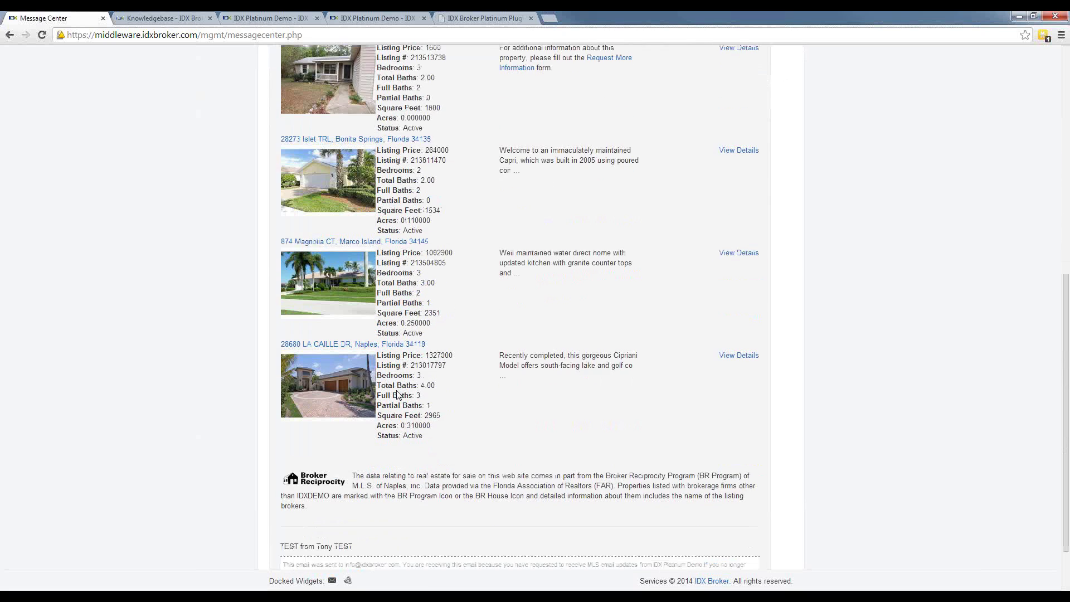
scroll(398, 395, "down", 1)
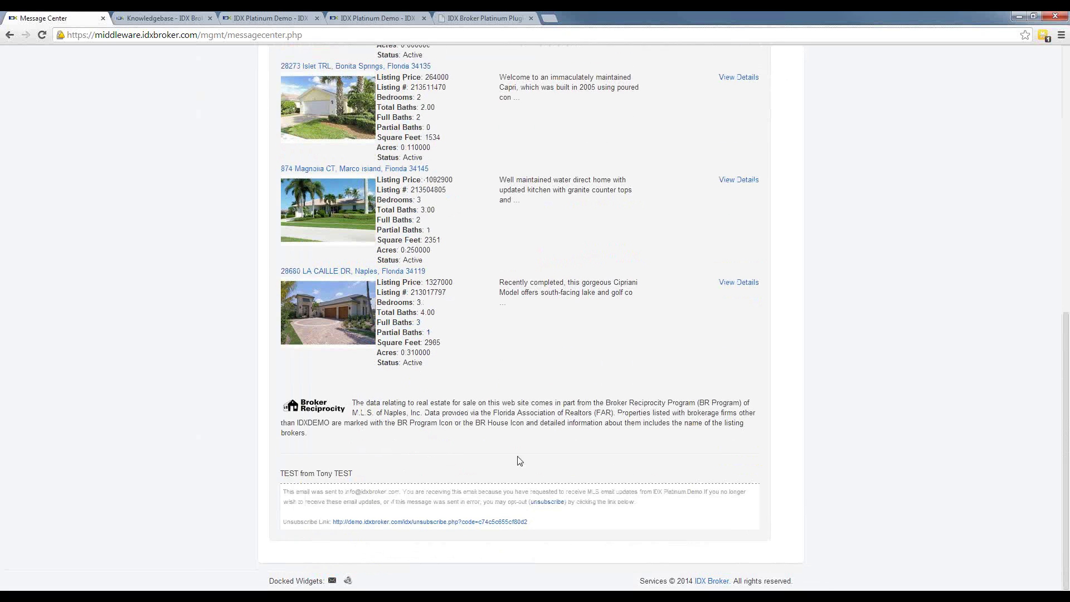
scroll(422, 423, "up", 7)
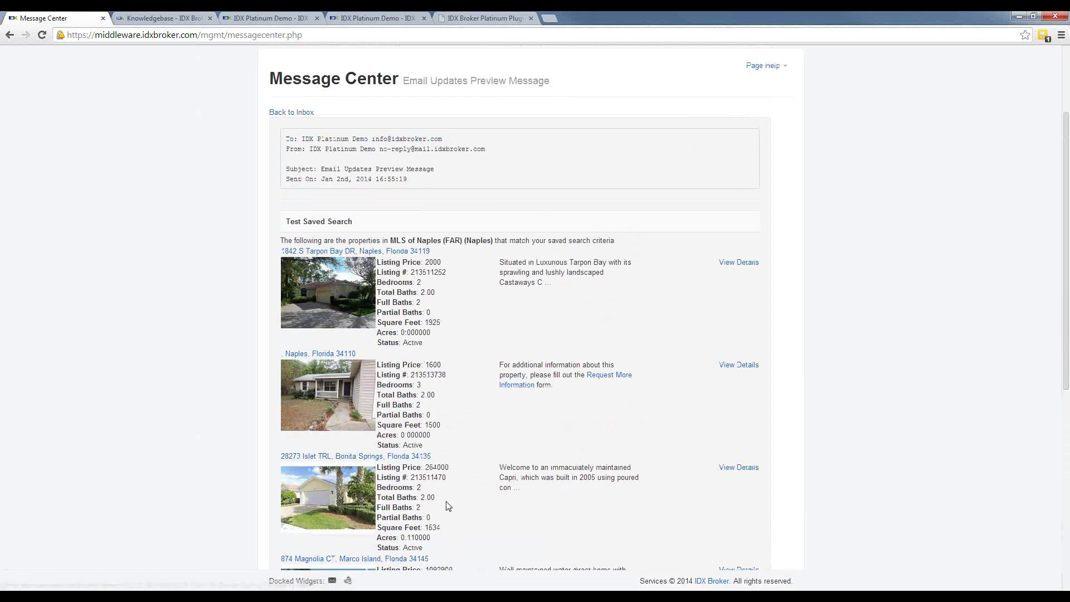
scroll(448, 504, "up", 3)
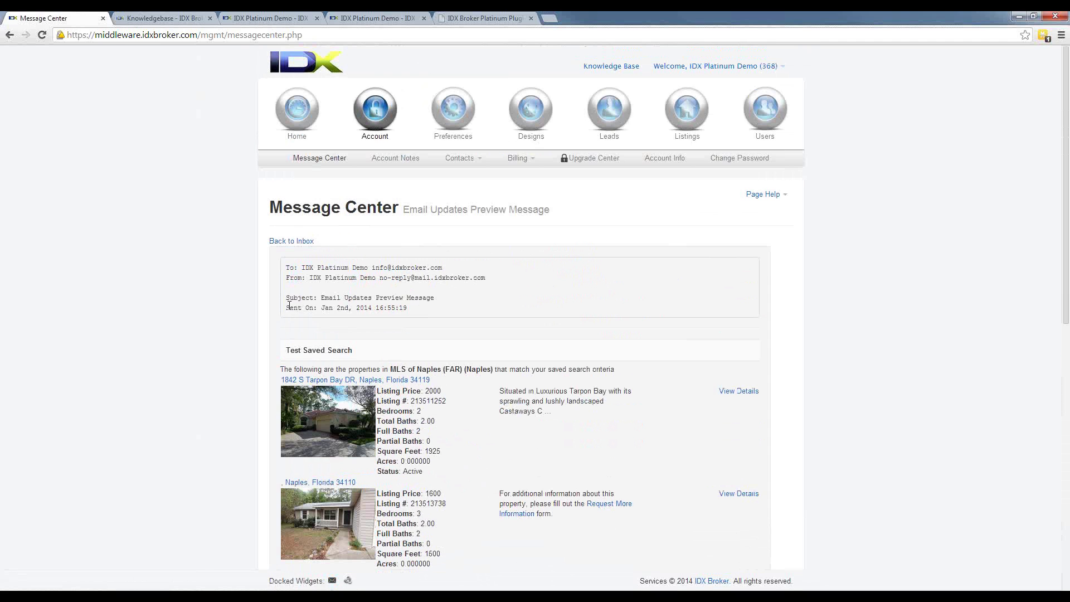
left_click(288, 242)
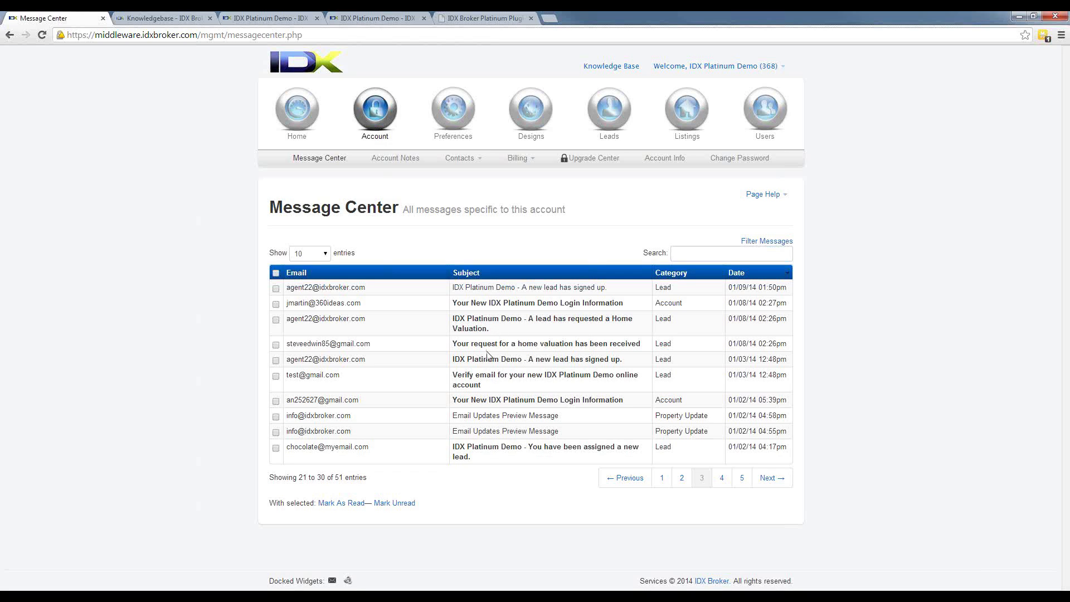
Step: Read the 01/03/14 message about a new lead signing up, and continue to page 4 of the inbox
left_click(538, 364)
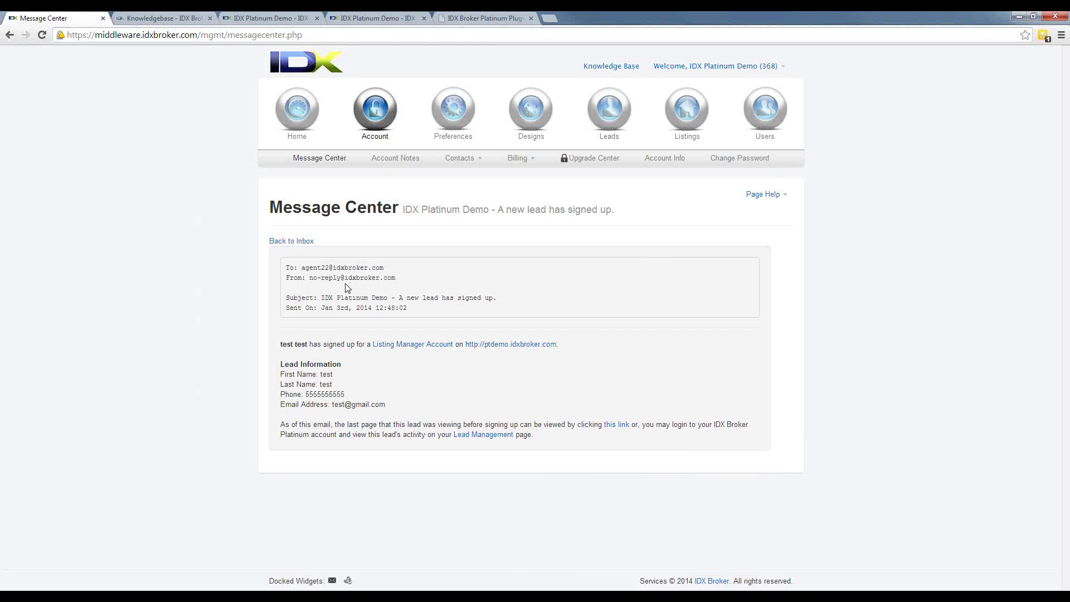
left_click(297, 241)
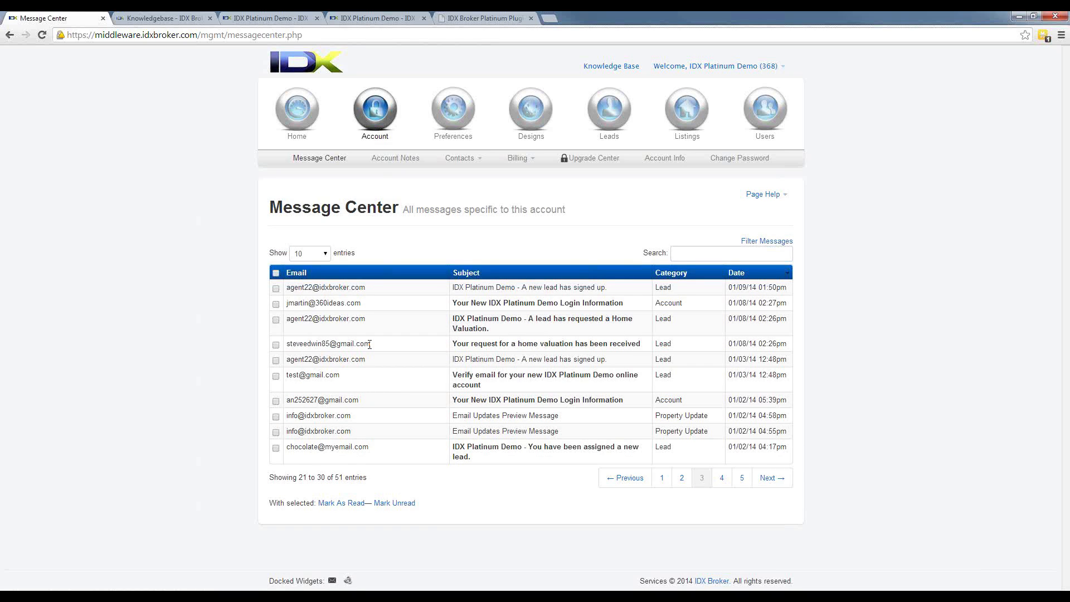
left_click(719, 479)
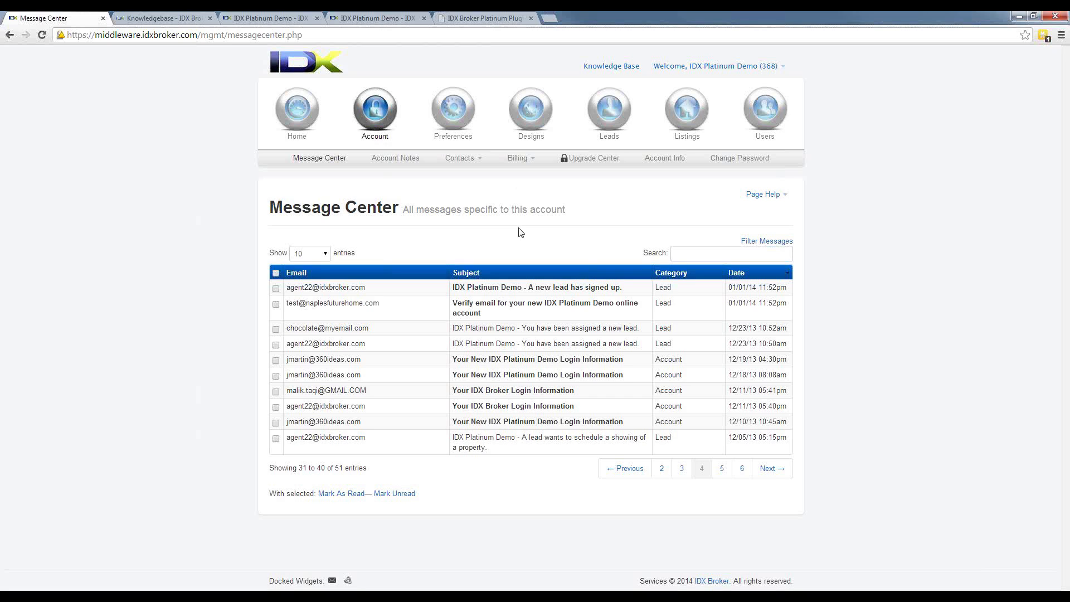
Step: Open the Account Notes and highlight part of the 11/21/12 account upgrade request note
left_click(394, 159)
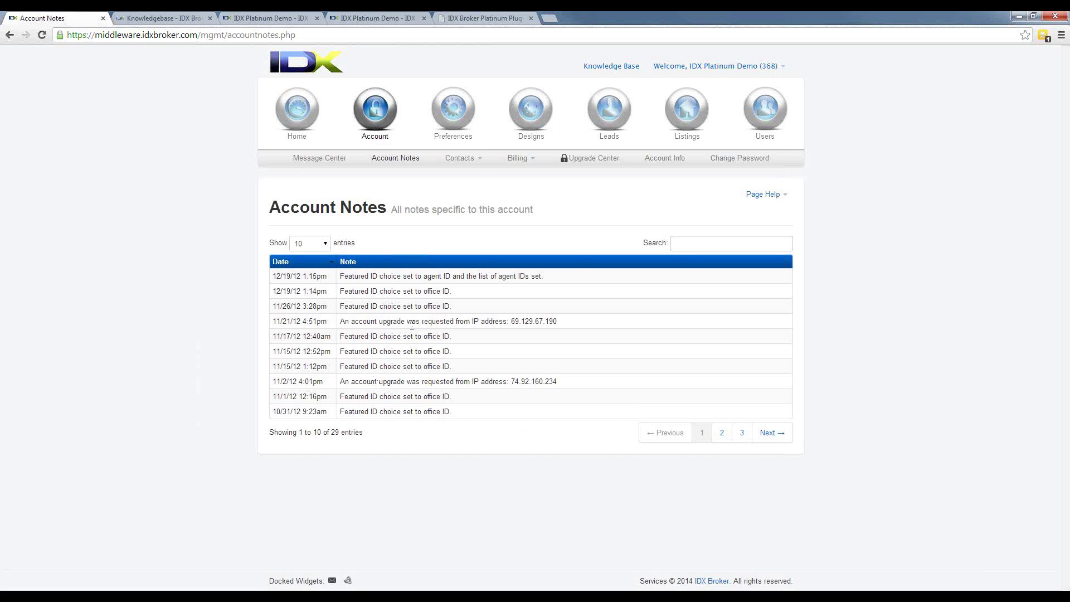
left_click_drag(377, 324, 460, 323)
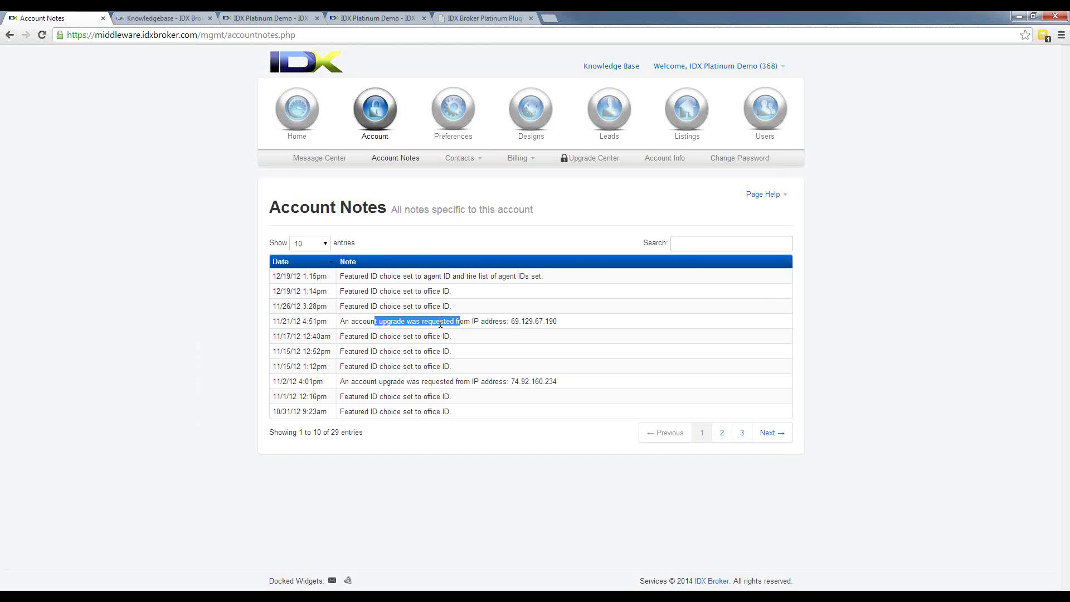
Step: View the list of account contacts, and open the account's billing information
left_click(452, 161)
left_click(457, 177)
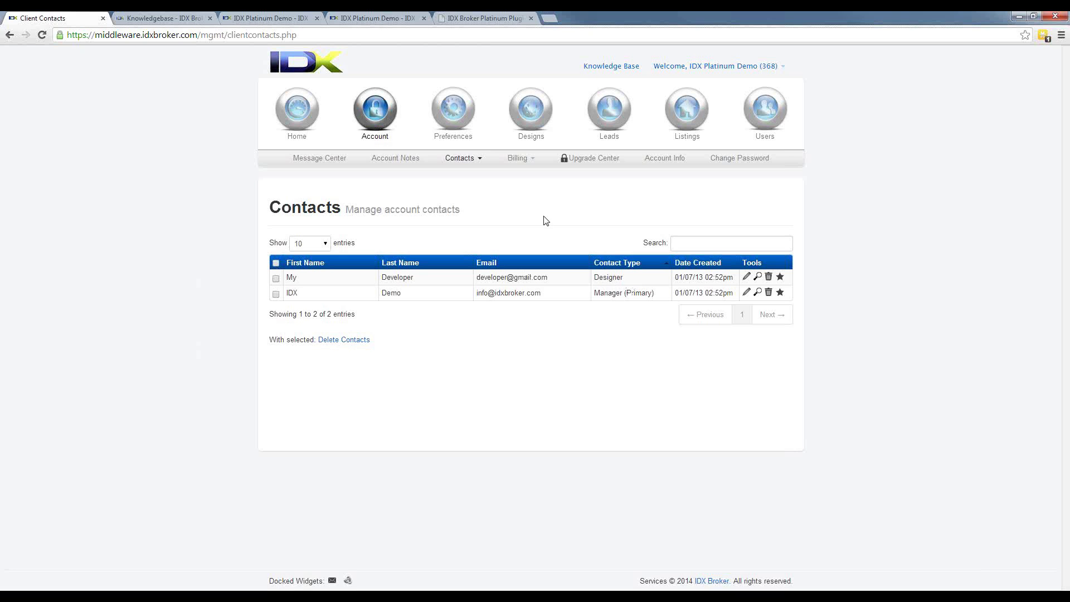
left_click(523, 160)
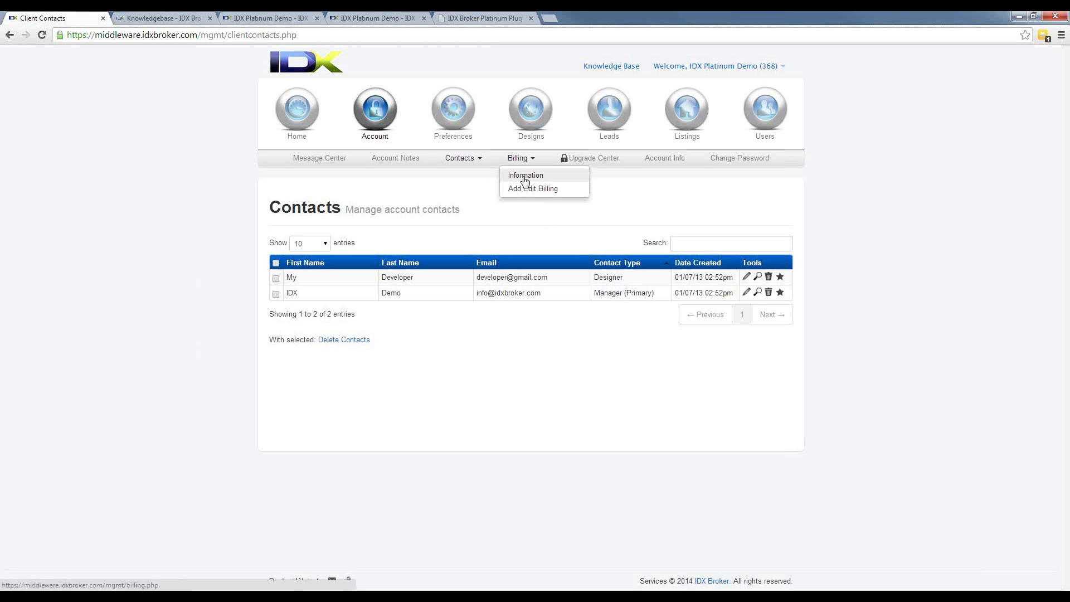
left_click(524, 176)
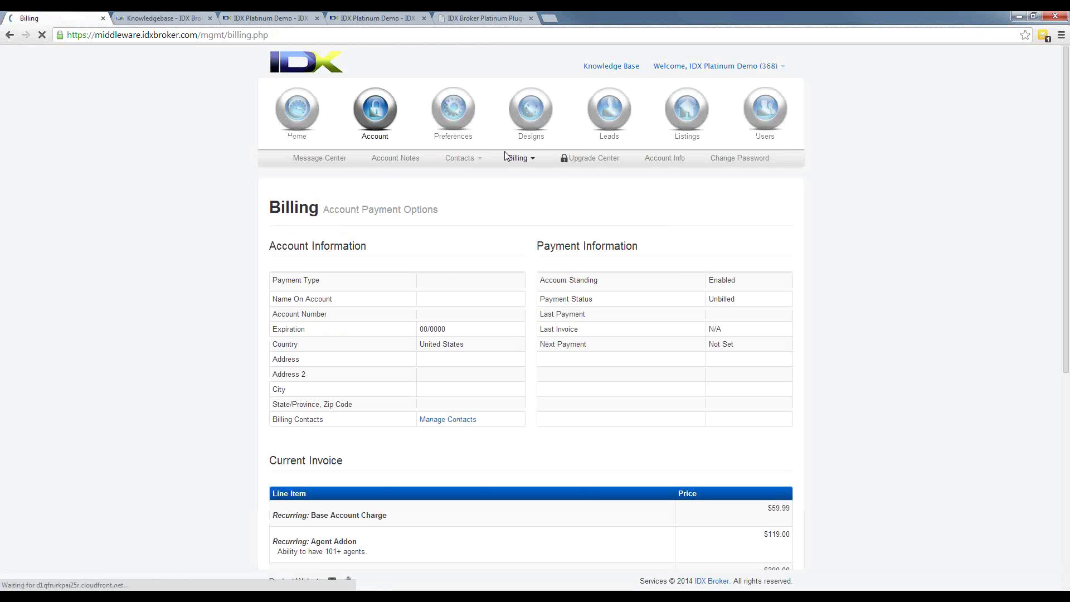
Step: Examine the Billing page, including the current invoice's line items, the print and email invoice options, and the invoice history
scroll(406, 287, "down", 3)
scroll(405, 287, "up", 2)
scroll(405, 287, "down", 5)
scroll(404, 286, "down", 1)
scroll(506, 430, "up", 2)
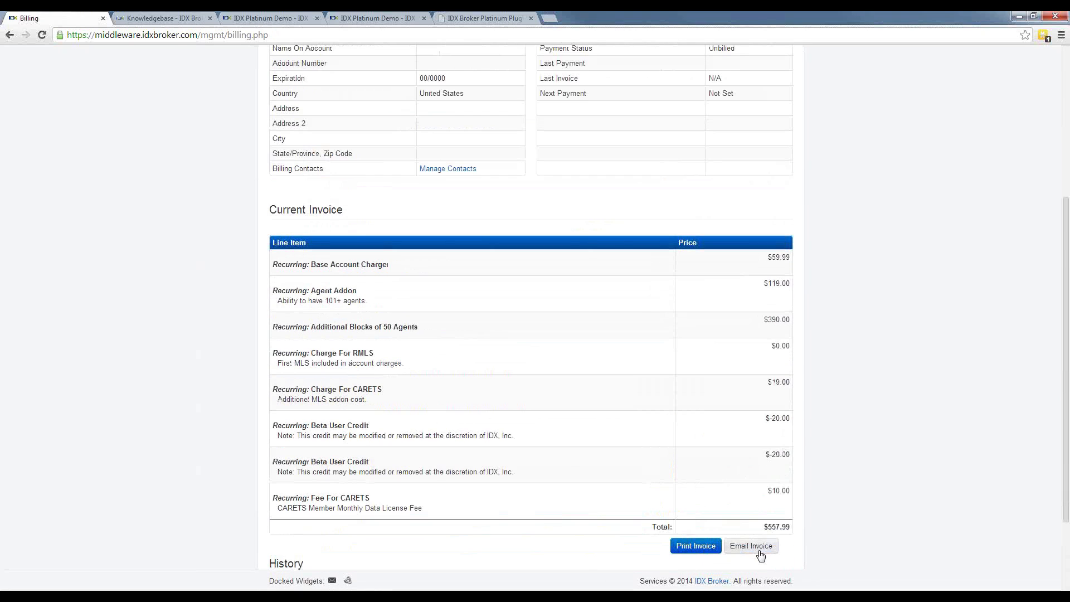
scroll(570, 452, "down", 2)
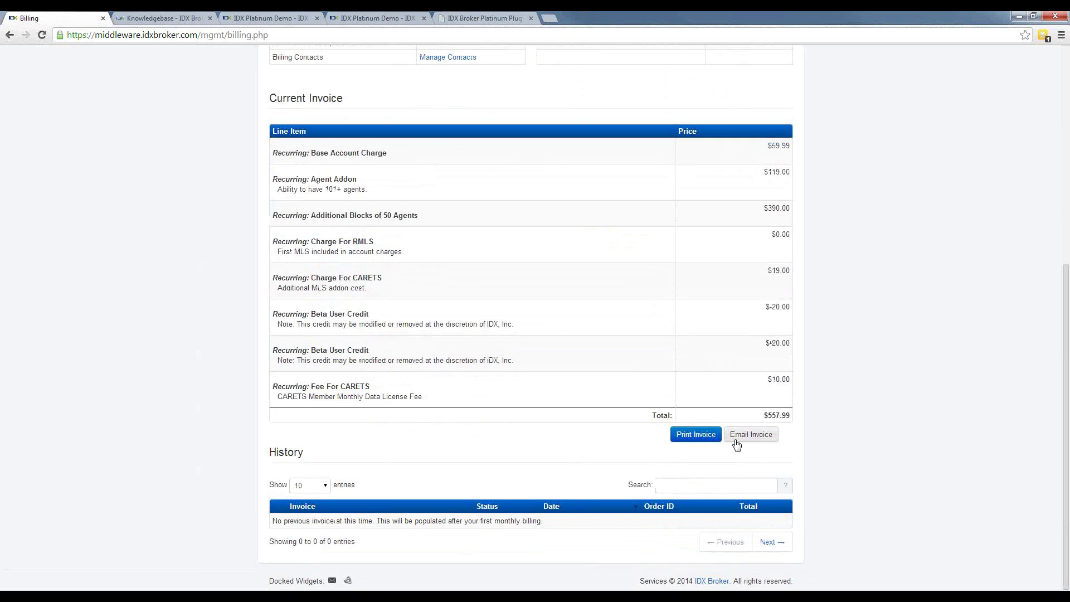
scroll(528, 442, "up", 1)
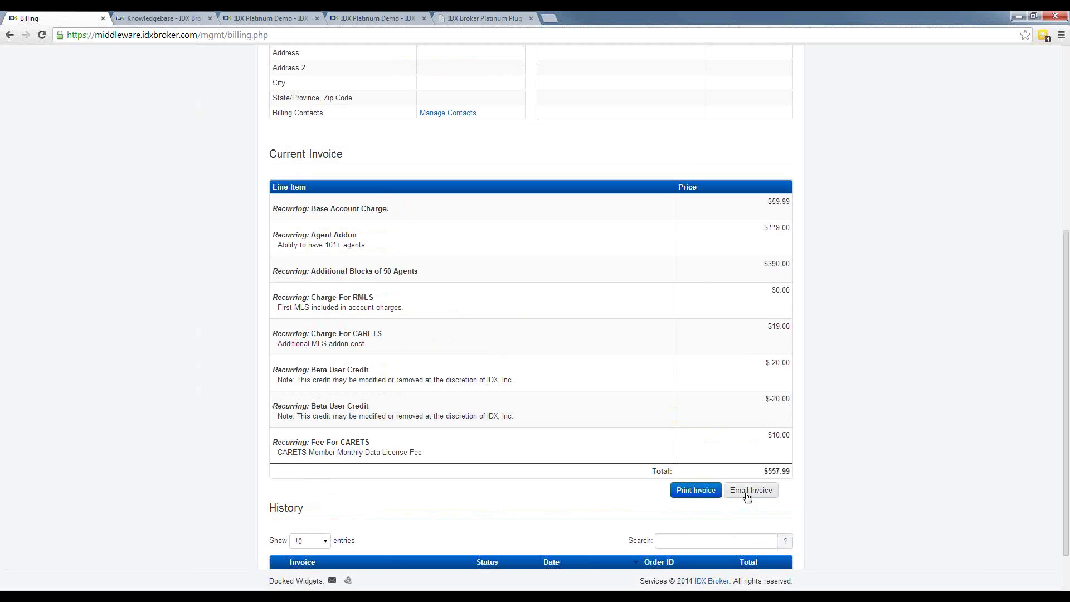
scroll(657, 500, "up", 5)
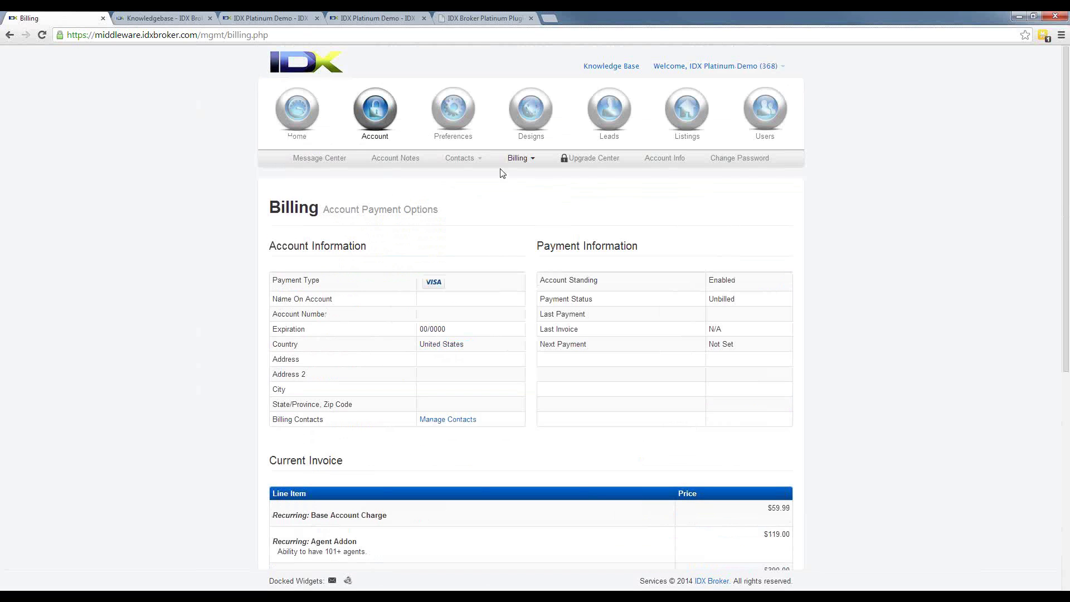
Step: View the form for adding or editing billing details, and open the Upgrade Center
left_click(520, 158)
left_click(519, 189)
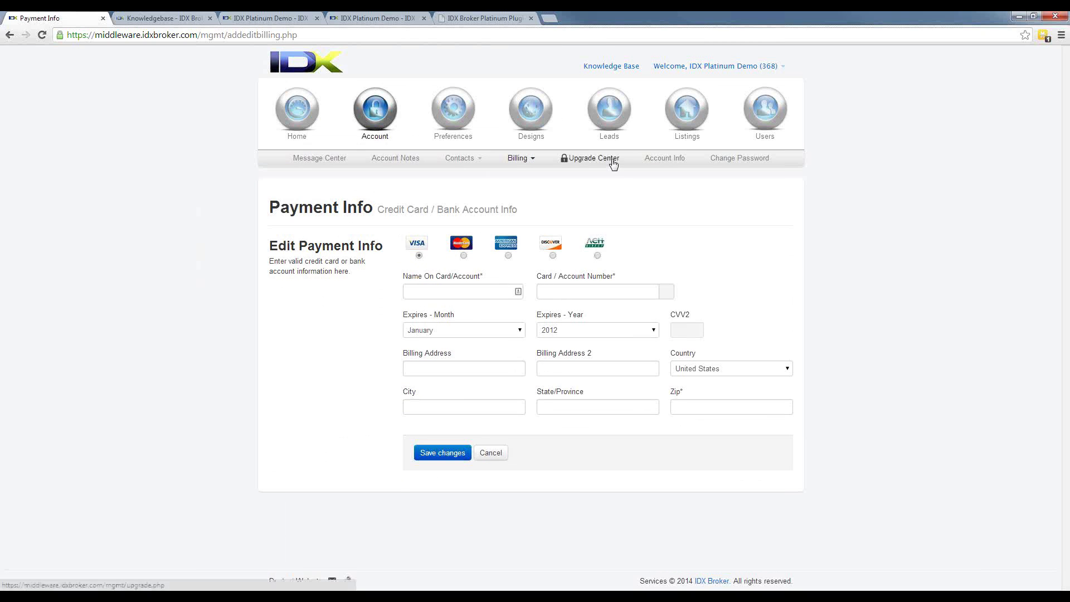
left_click(600, 161)
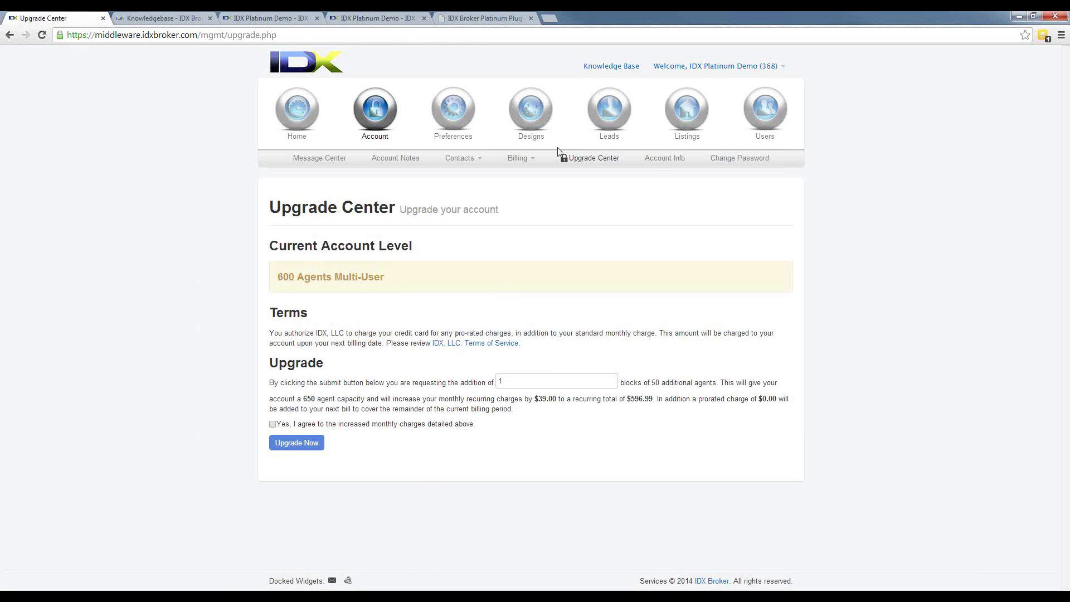
Step: Open Account Info and set Use Custom Domain to Yes under Subdomain/Domain Control
left_click(661, 160)
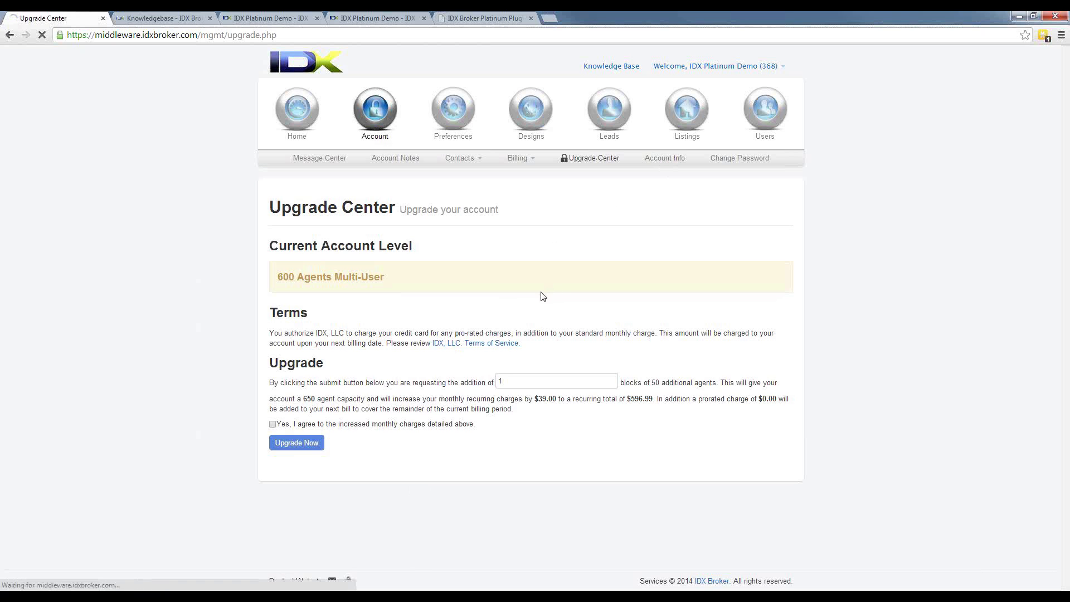
scroll(503, 317, "down", 2)
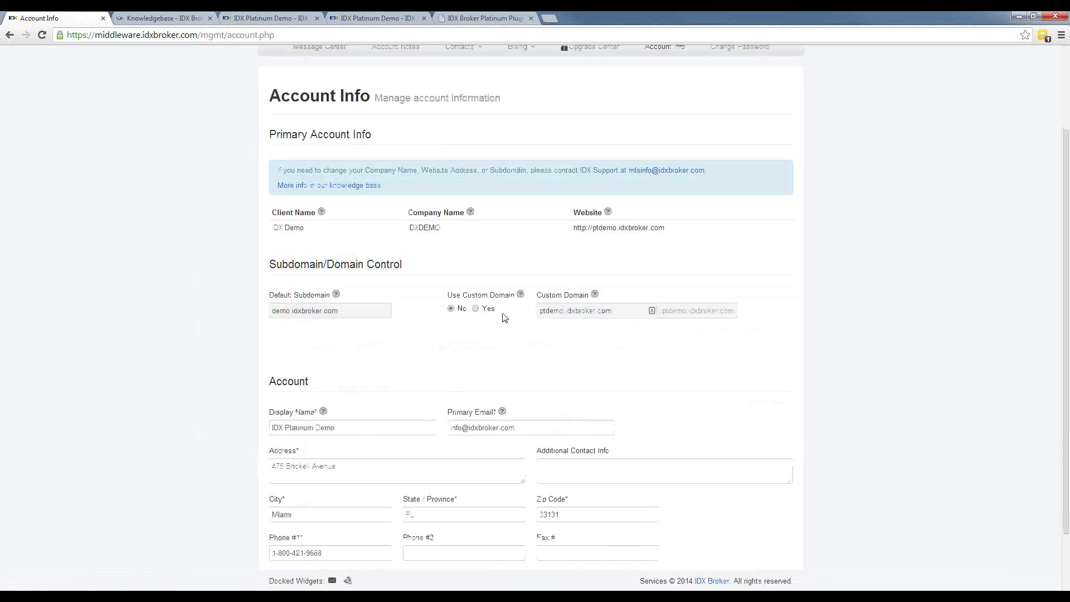
scroll(497, 326, "up", 2)
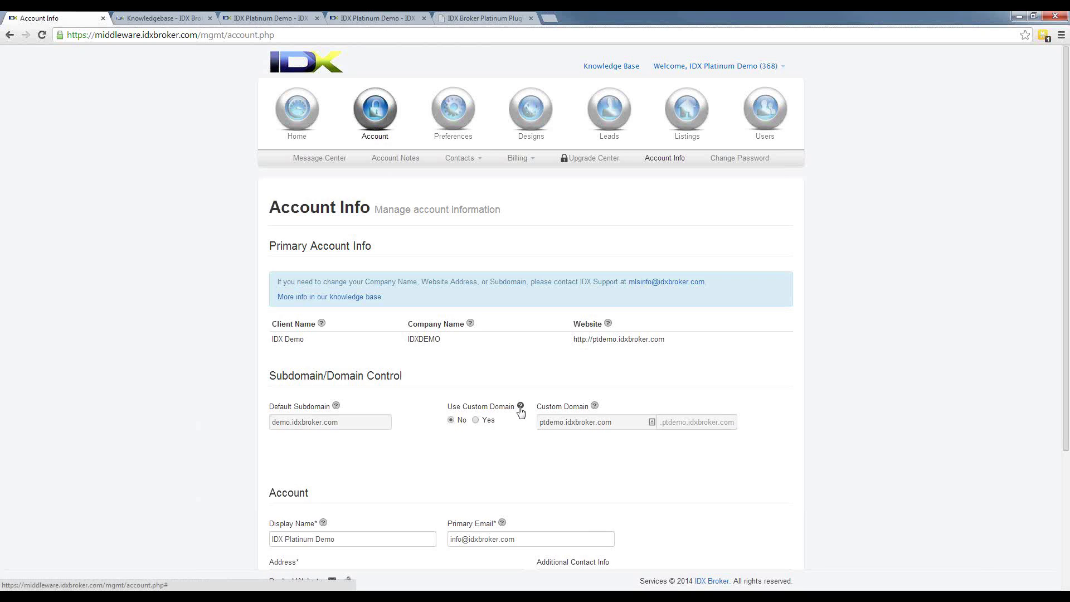
left_click(475, 420)
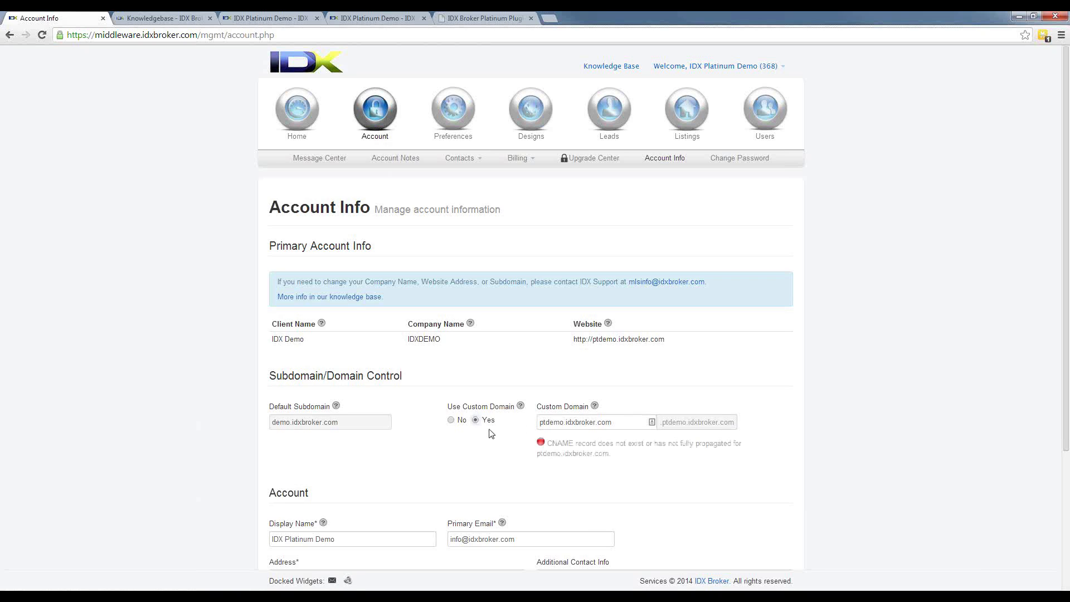
Step: Highlight both parts of the custom domain, and replace the editable part with "search"
double_click(620, 423)
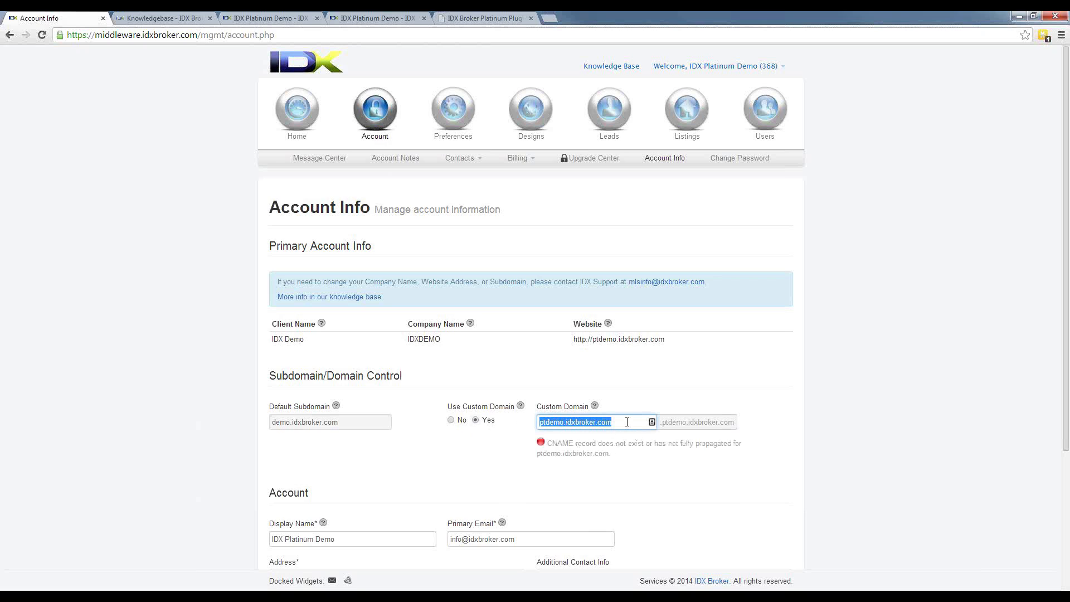
left_click_drag(627, 421, 566, 422)
left_click_drag(660, 422, 741, 430)
left_click(681, 426)
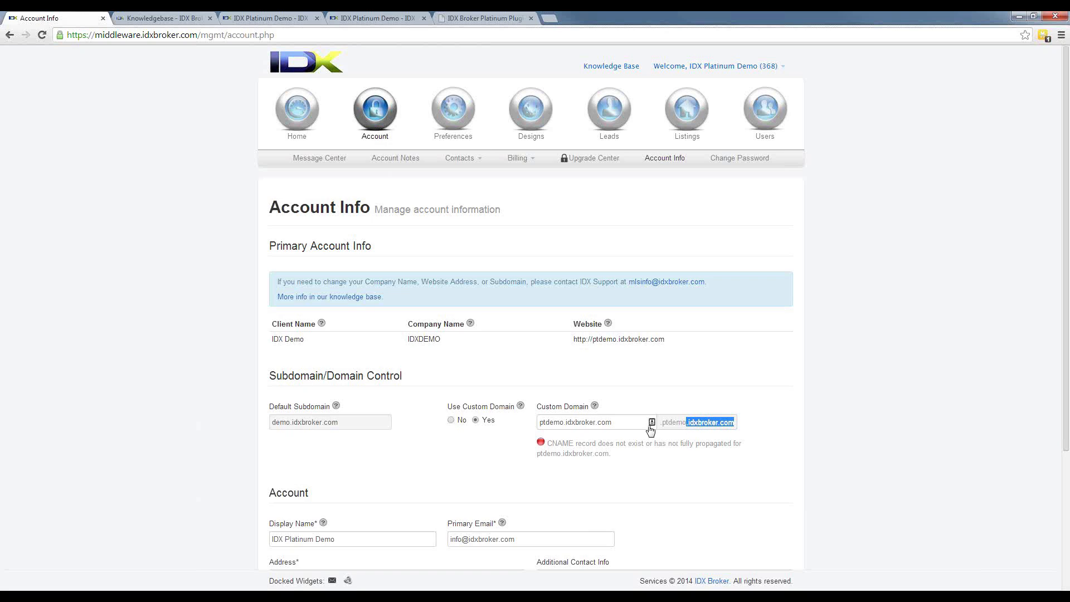
left_click_drag(636, 424, 505, 426)
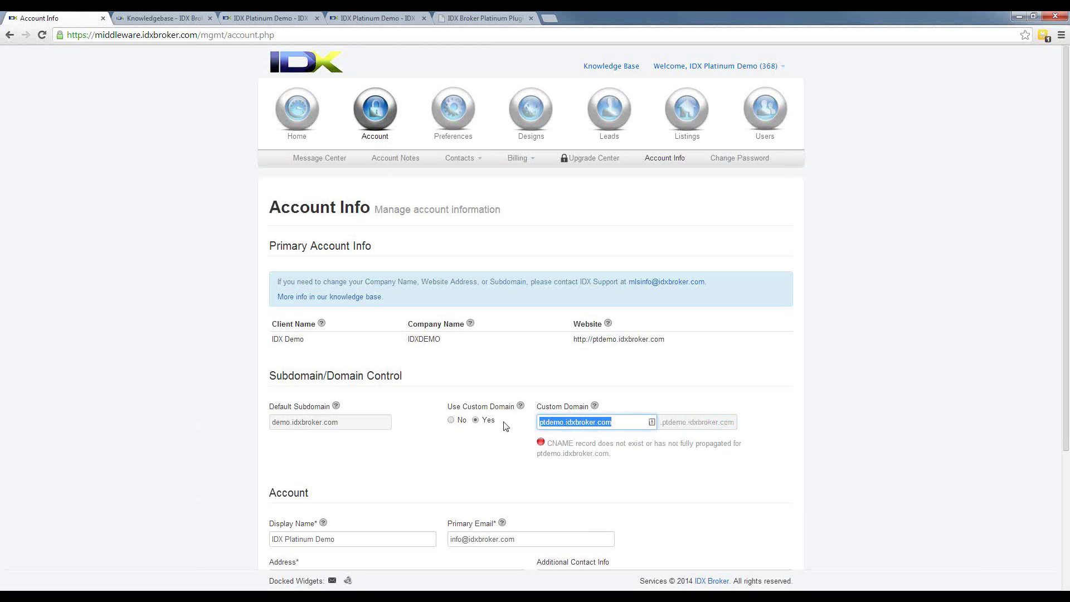
type("search")
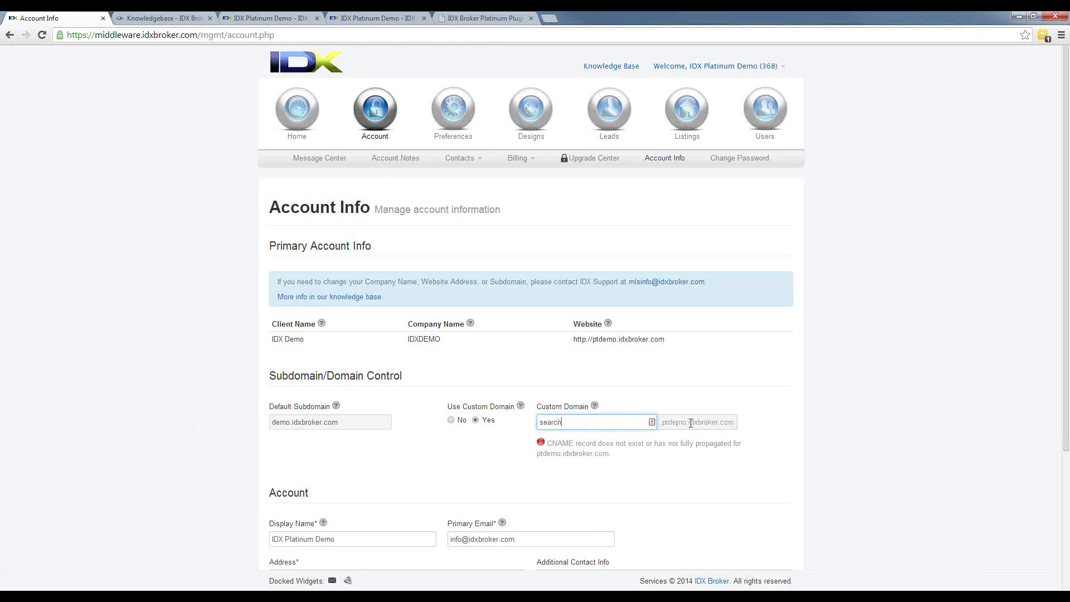
Step: Read the Custom Domain help, highlight the "12 to 48 hours" validation wait, and close the help
left_click(595, 406)
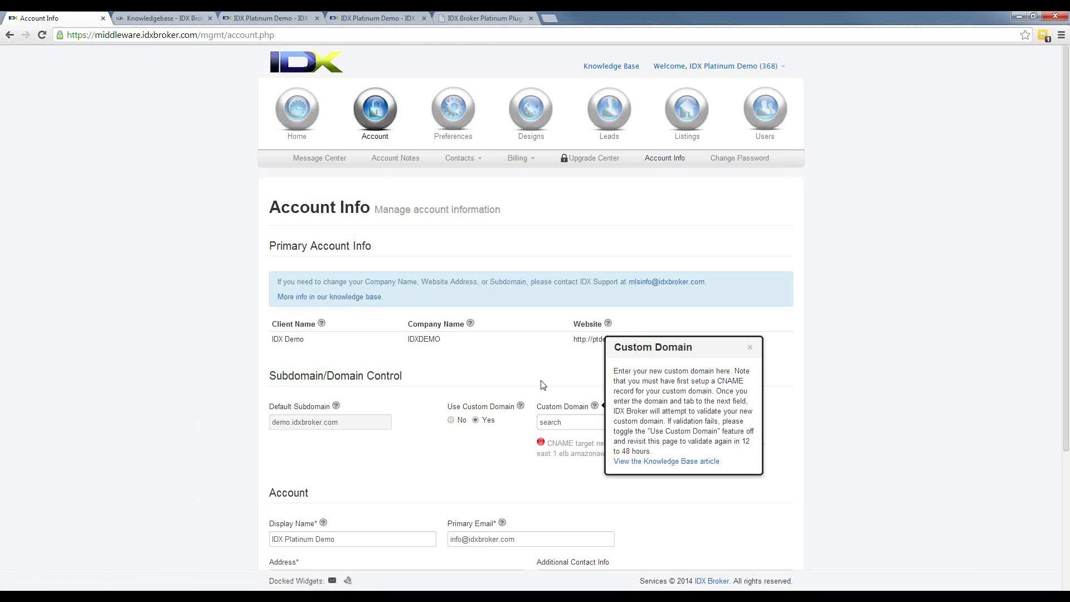
left_click(750, 348)
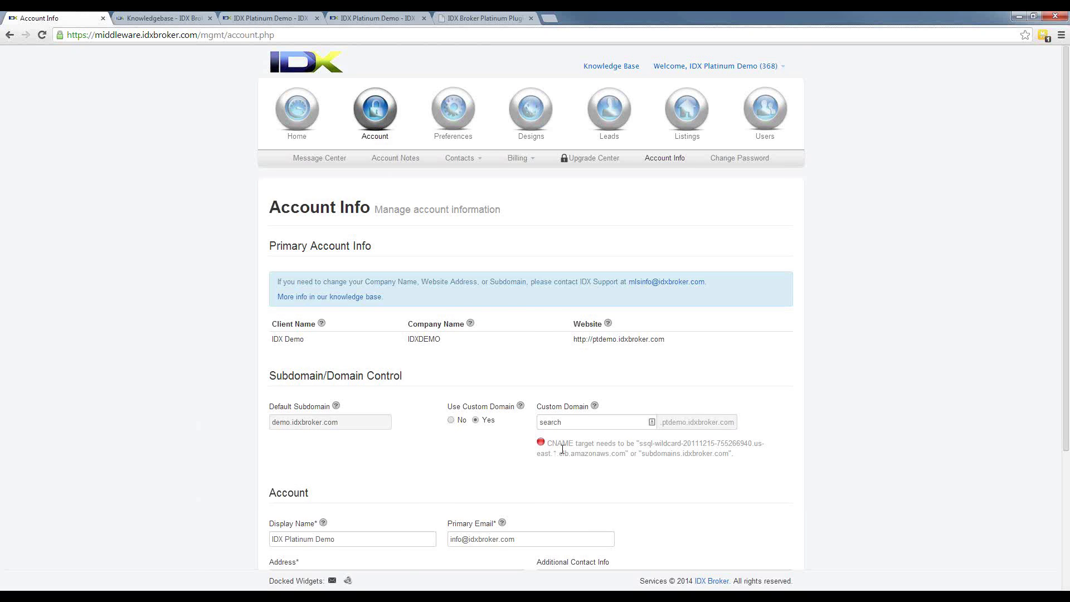
scroll(563, 449, "down", 4)
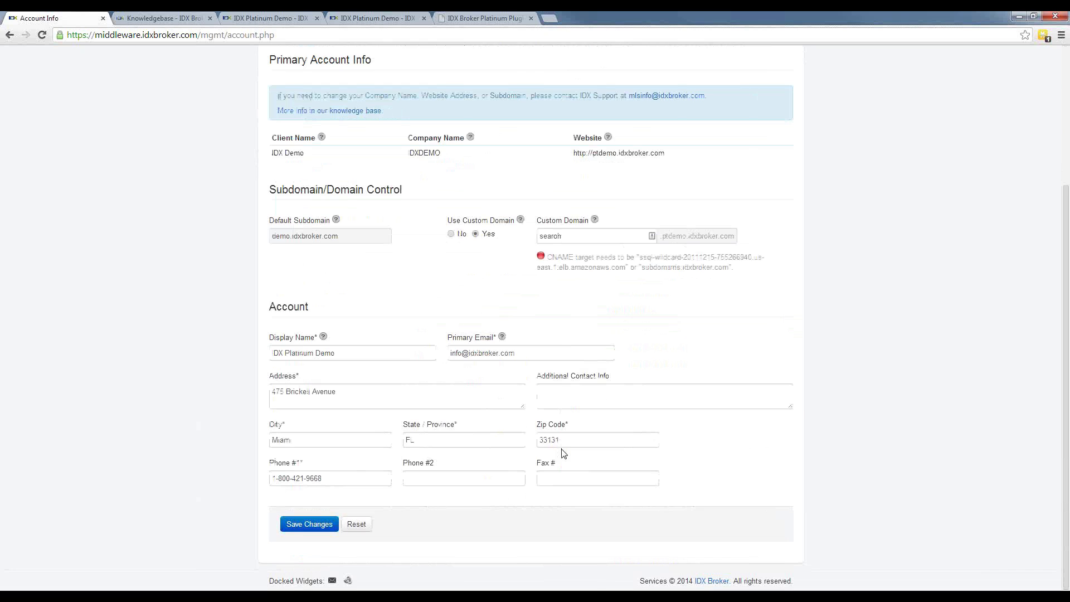
scroll(564, 453, "up", 4)
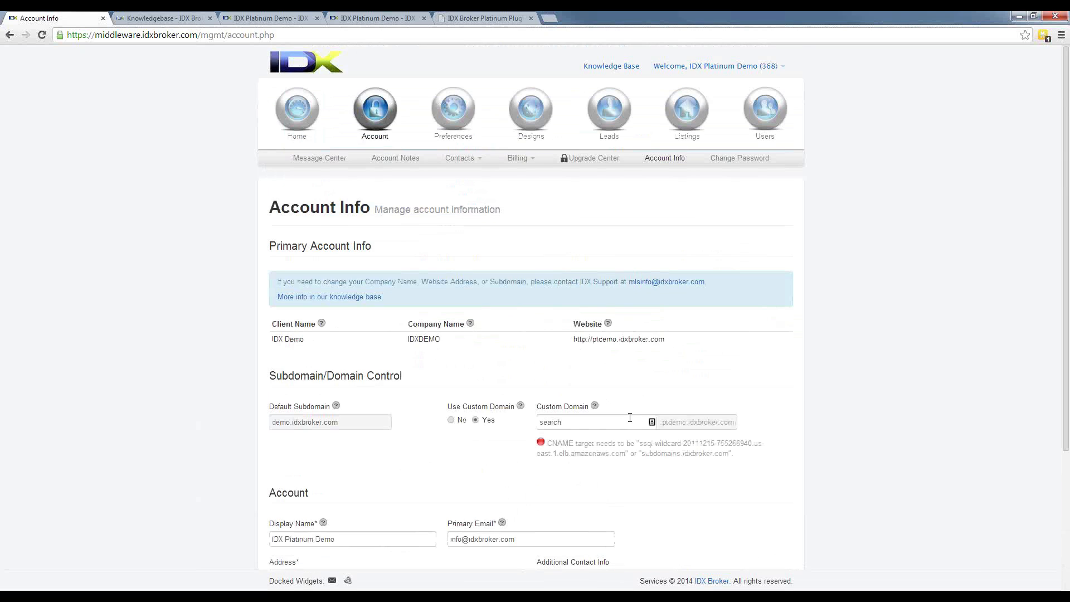
left_click(595, 406)
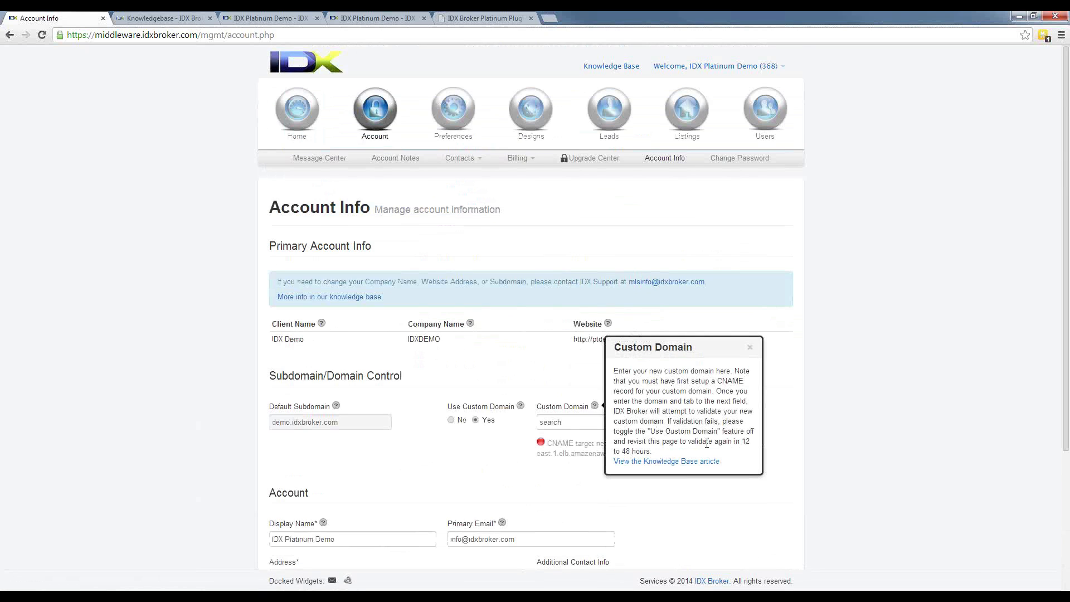
left_click_drag(738, 441, 733, 458)
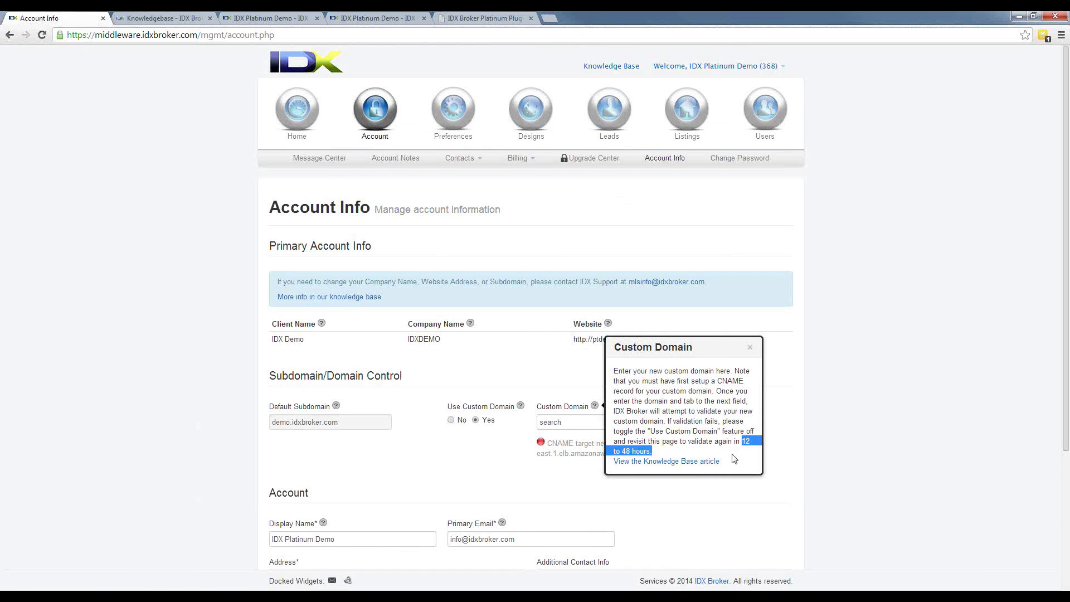
left_click(750, 349)
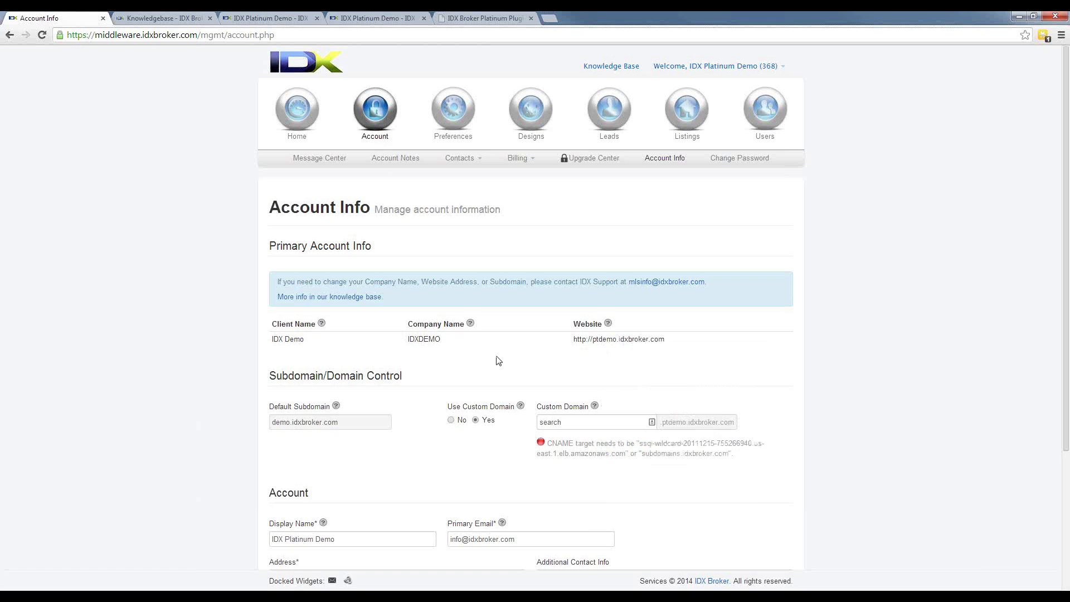
Step: View the Change Password page, and open Global Preferences to review the search page settings
left_click(729, 160)
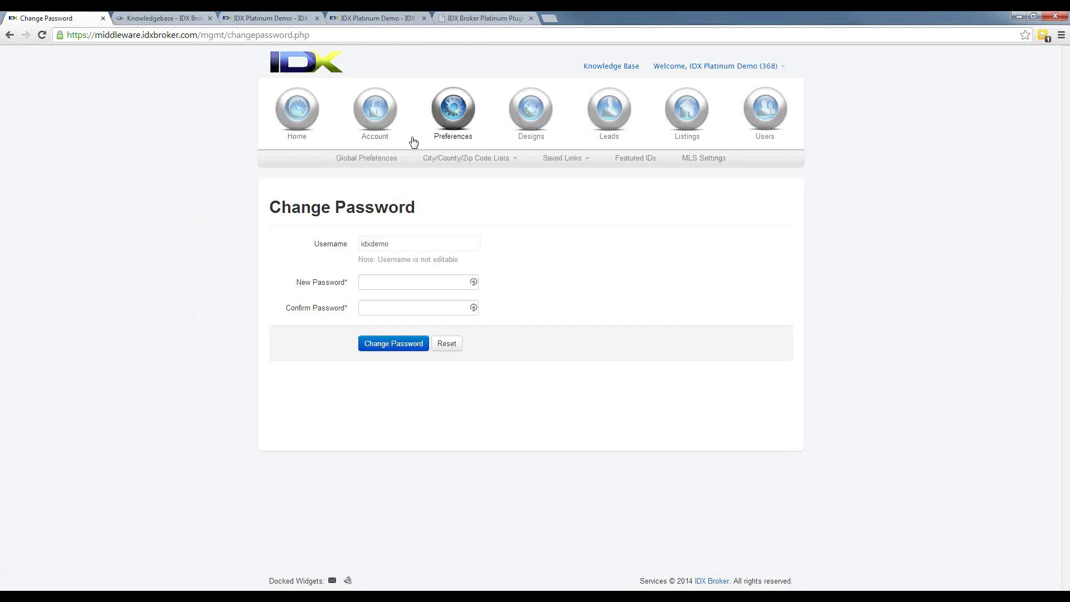
left_click(374, 159)
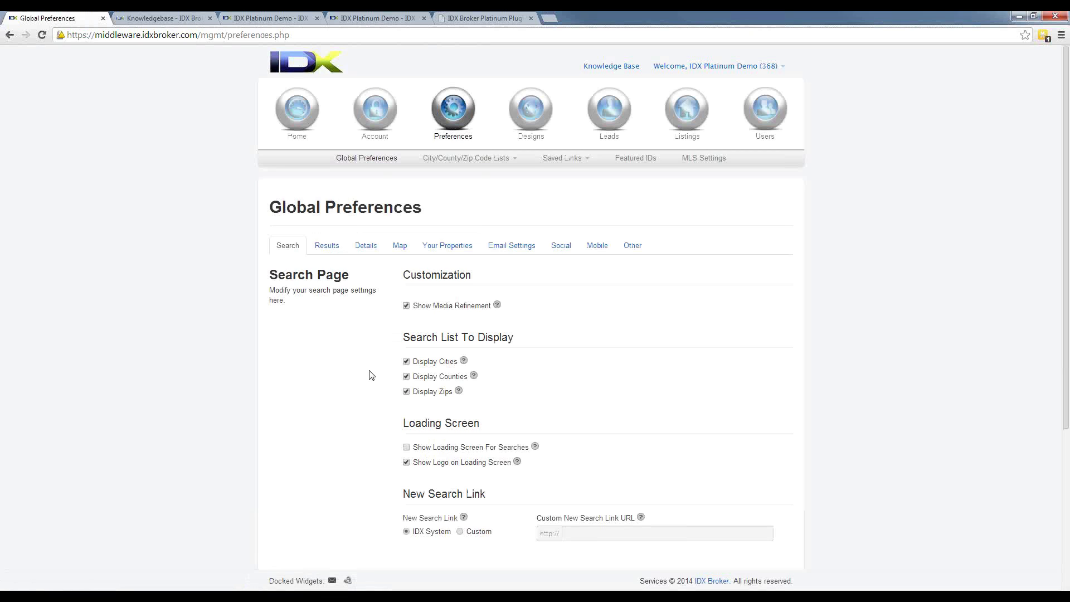
scroll(352, 306, "down", 2)
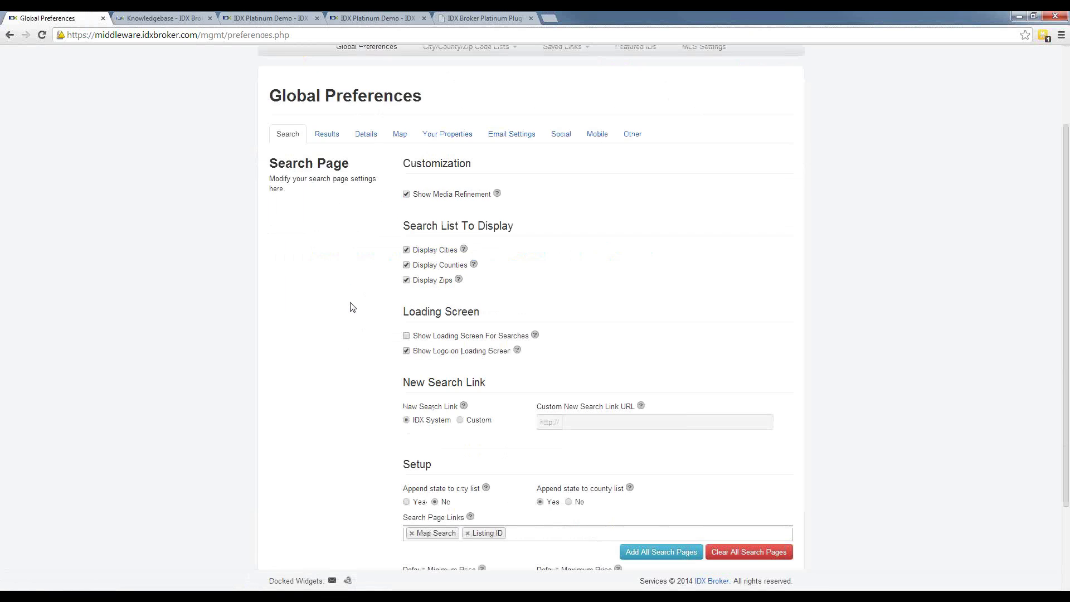
scroll(352, 306, "down", 2)
scroll(352, 306, "up", 4)
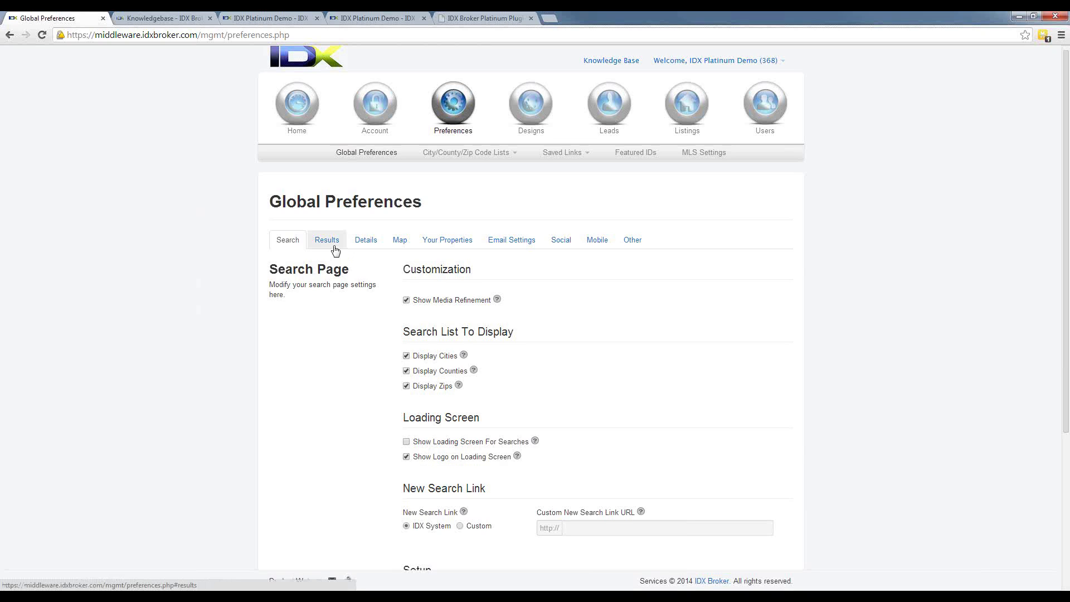
Step: Disable Show Media Refinement for the search page, and check its help
left_click(406, 300)
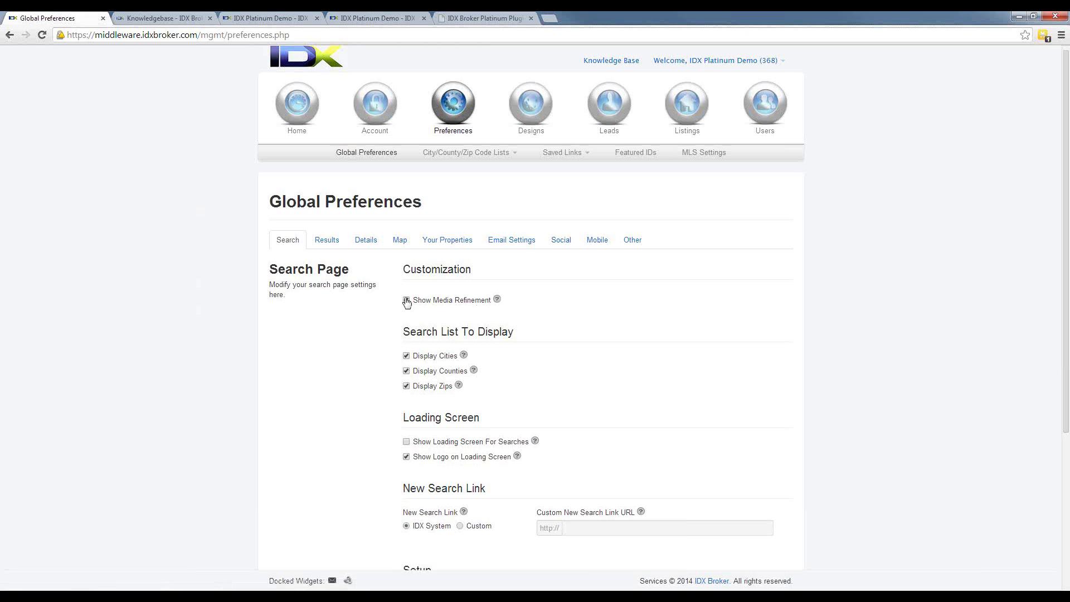
left_click(497, 301)
left_click(497, 304)
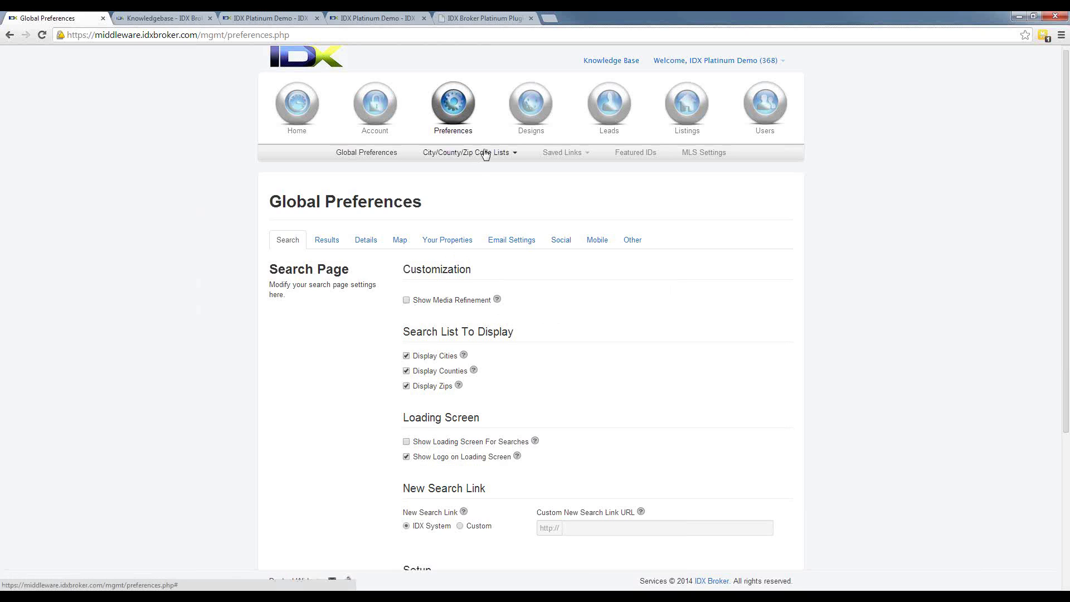
Step: Try to open Listing ID Search on the IDX Platinum Demo site, glance at the Knowledgebase, and return to Global Preferences
left_click(287, 12)
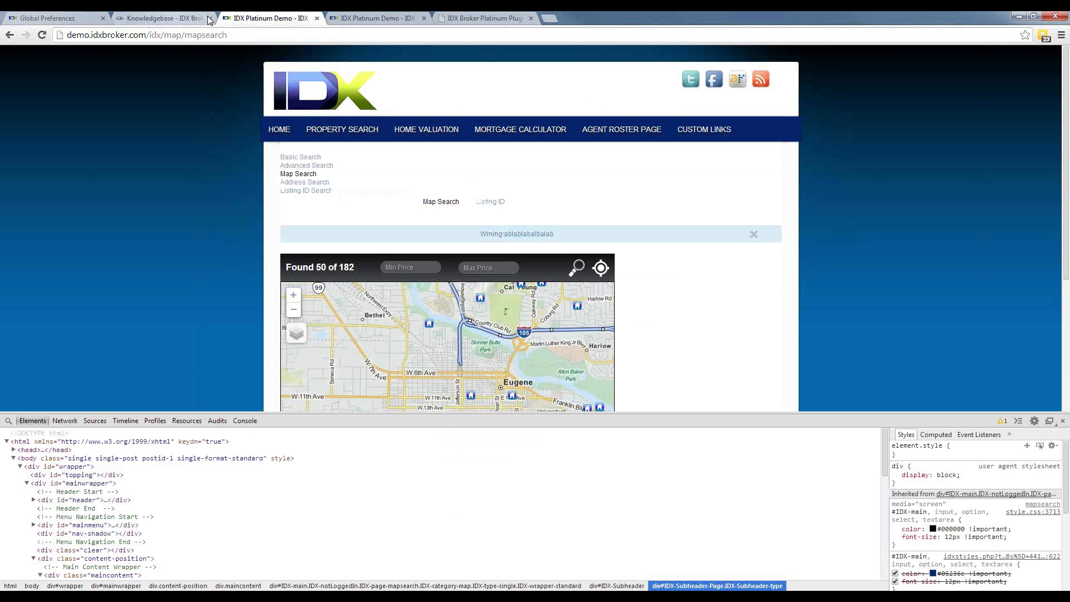
left_click(178, 18)
left_click(387, 19)
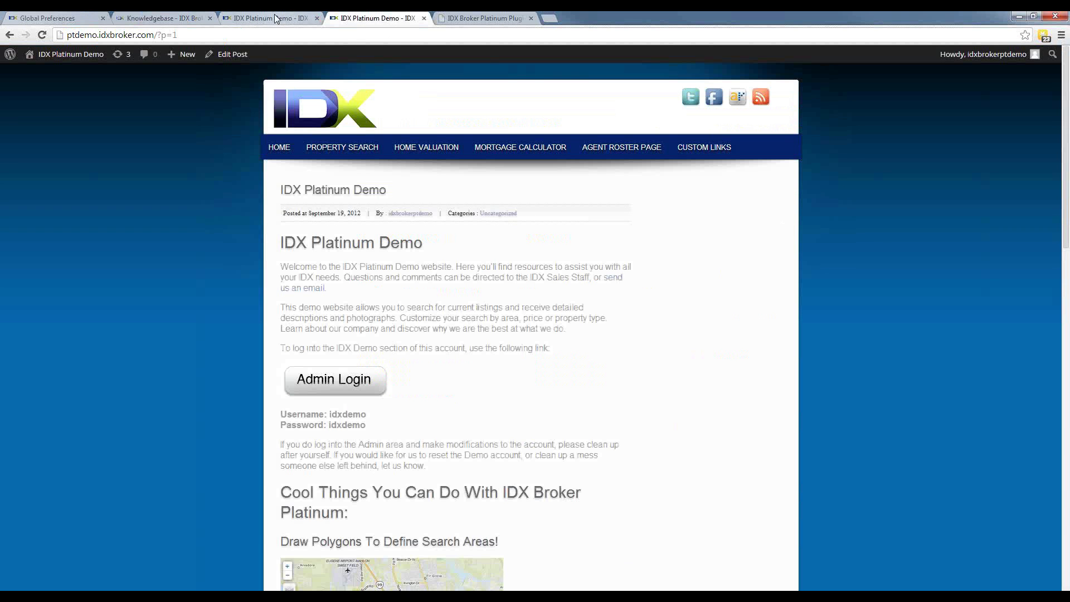
left_click(276, 19)
left_click(297, 192)
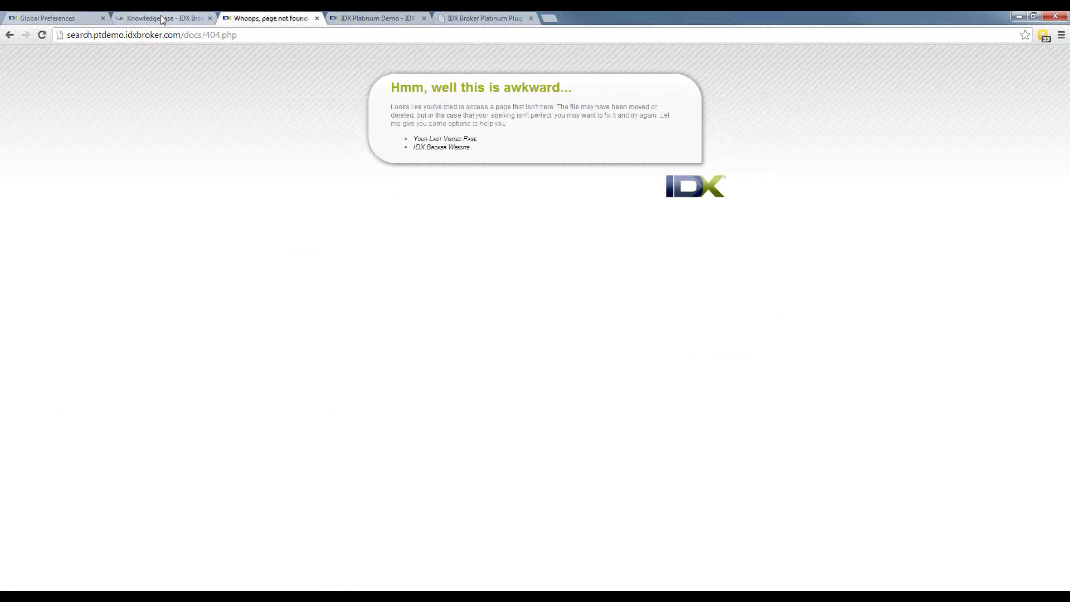
left_click(160, 19)
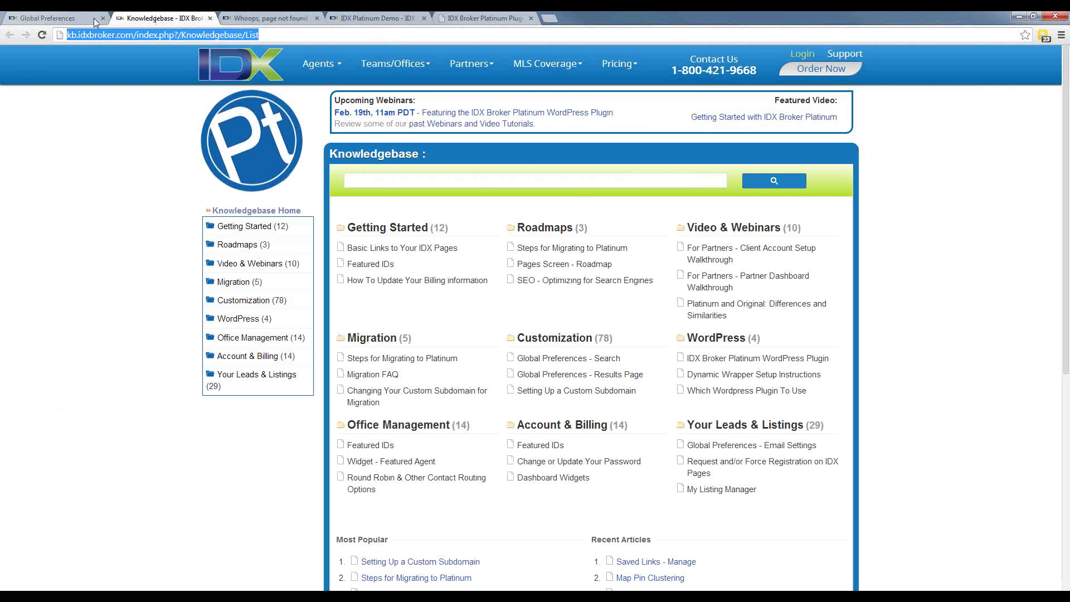
left_click(79, 18)
mouse_move(531, 106)
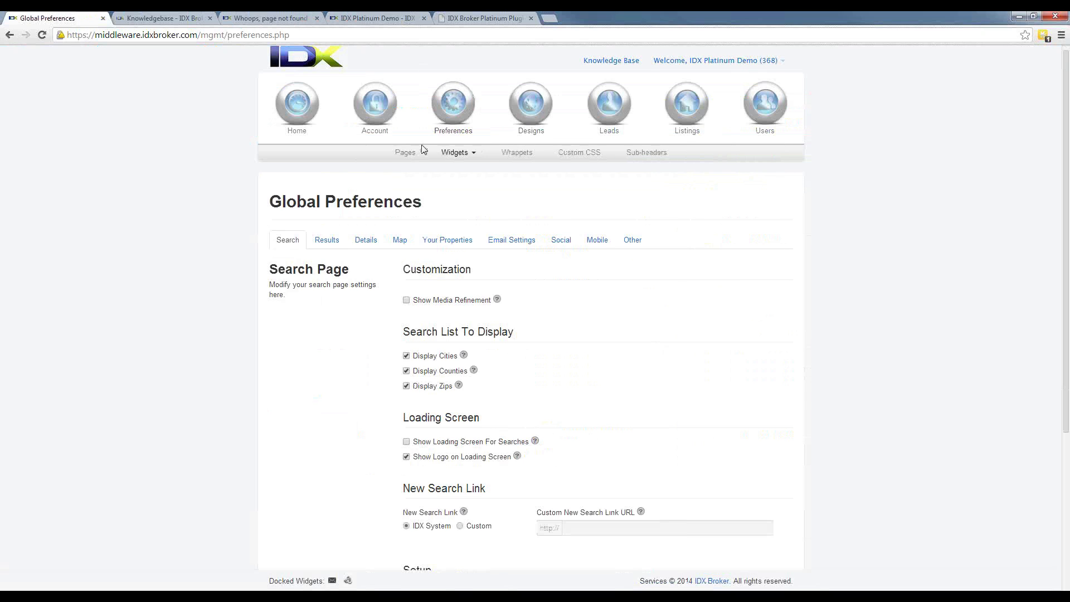
Step: Open the Designs Pages list in a new browser tab and try to open the Homes search page
right_click(405, 152)
left_click(432, 154)
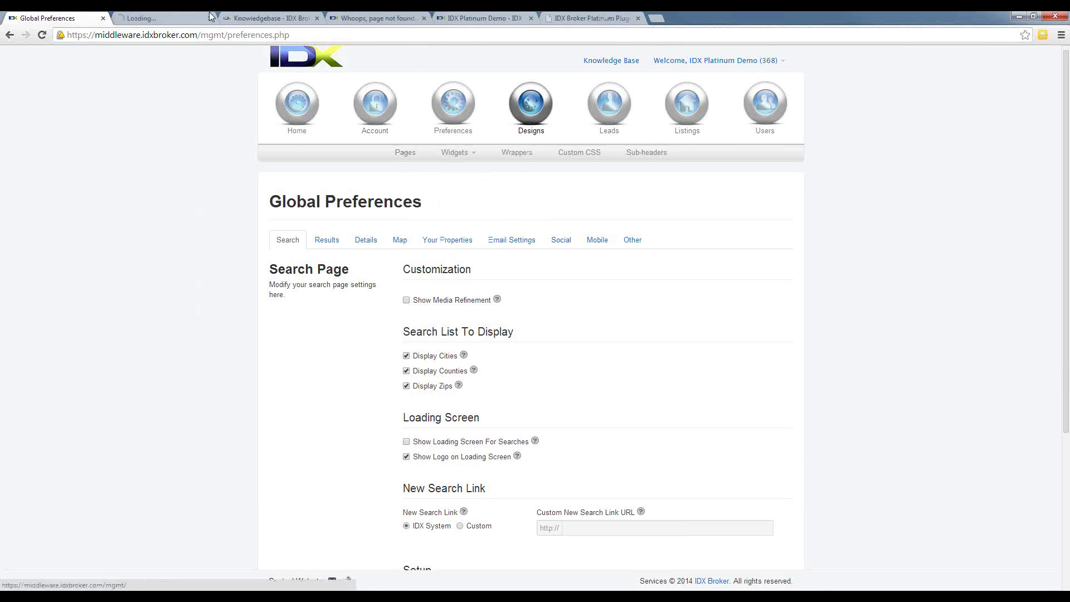
left_click(167, 20)
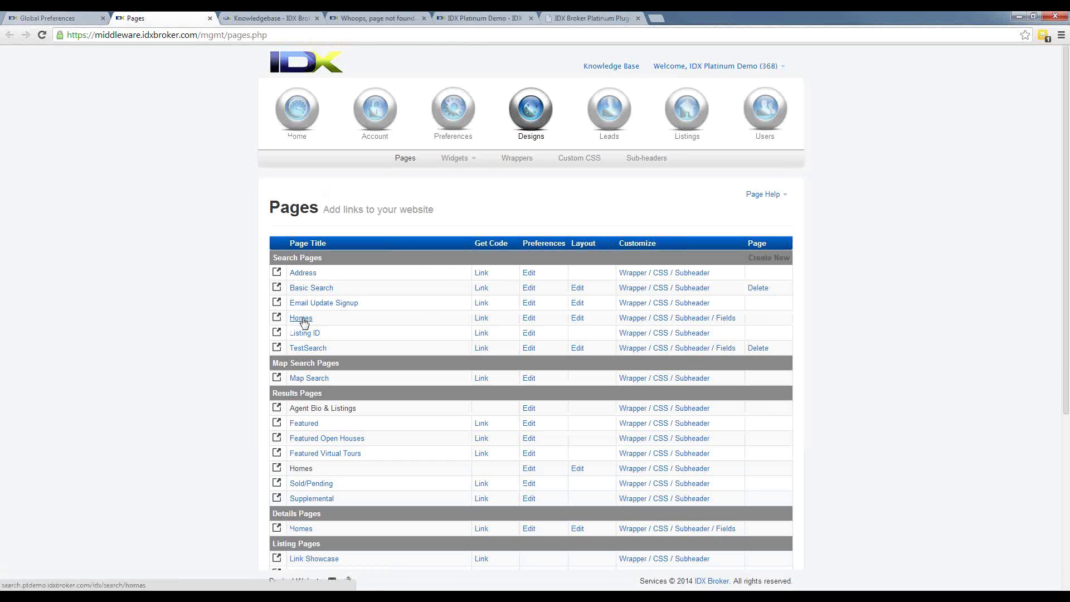
left_click(302, 318)
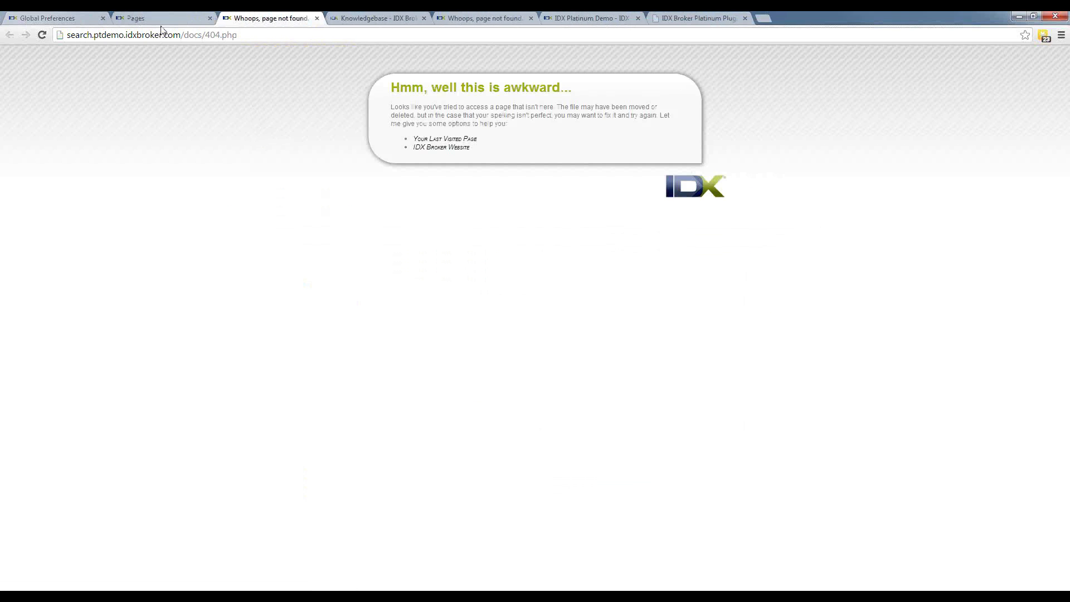
left_click(163, 20)
Step: In Account Info, set Use Custom Domain to No and save the changes
left_click(47, 18)
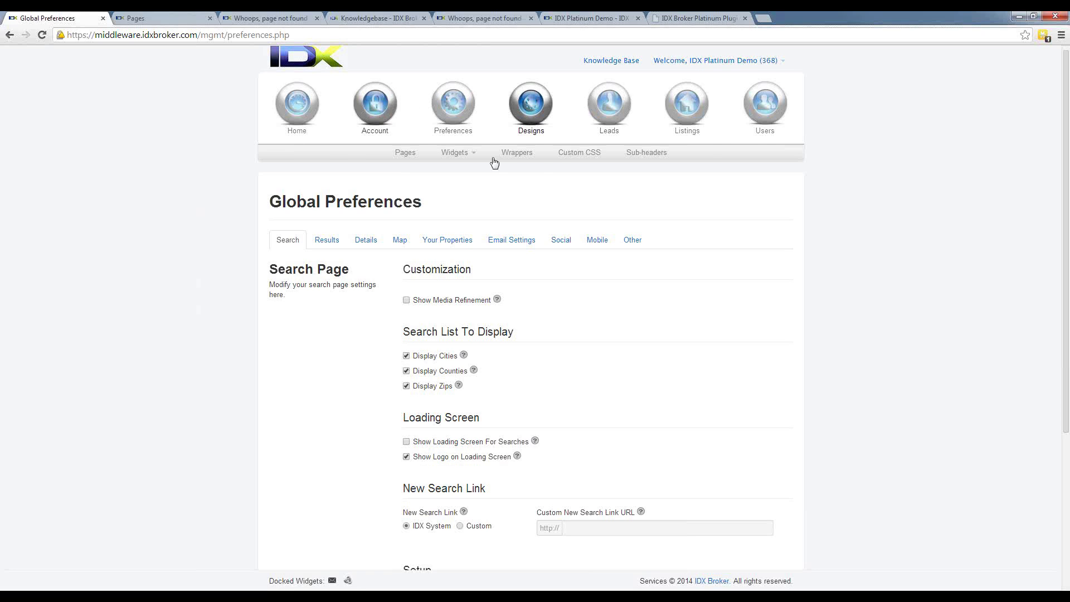
mouse_move(379, 103)
left_click(666, 153)
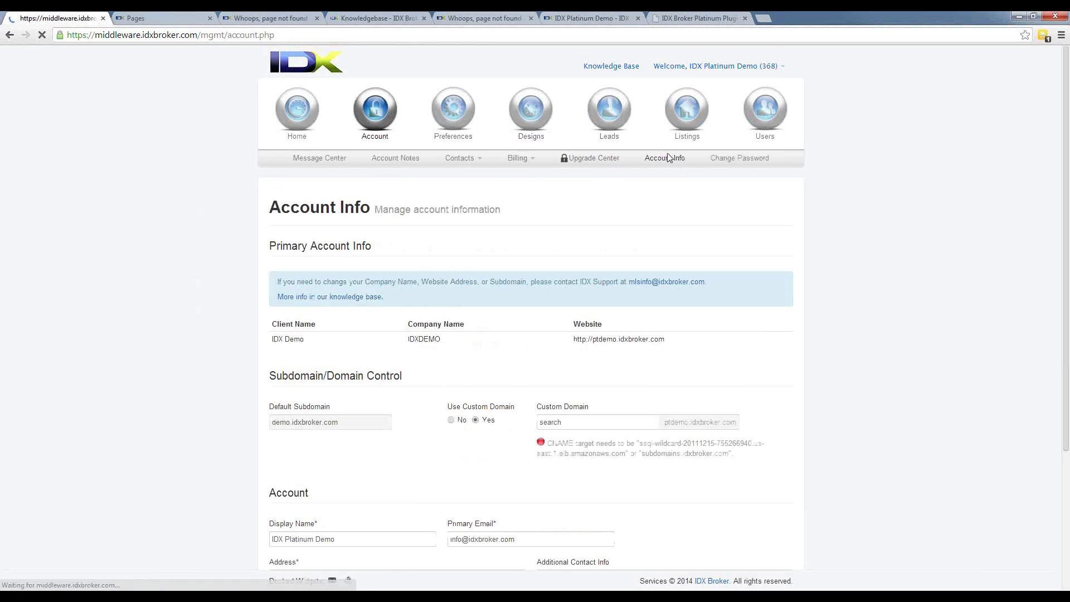
left_click(452, 422)
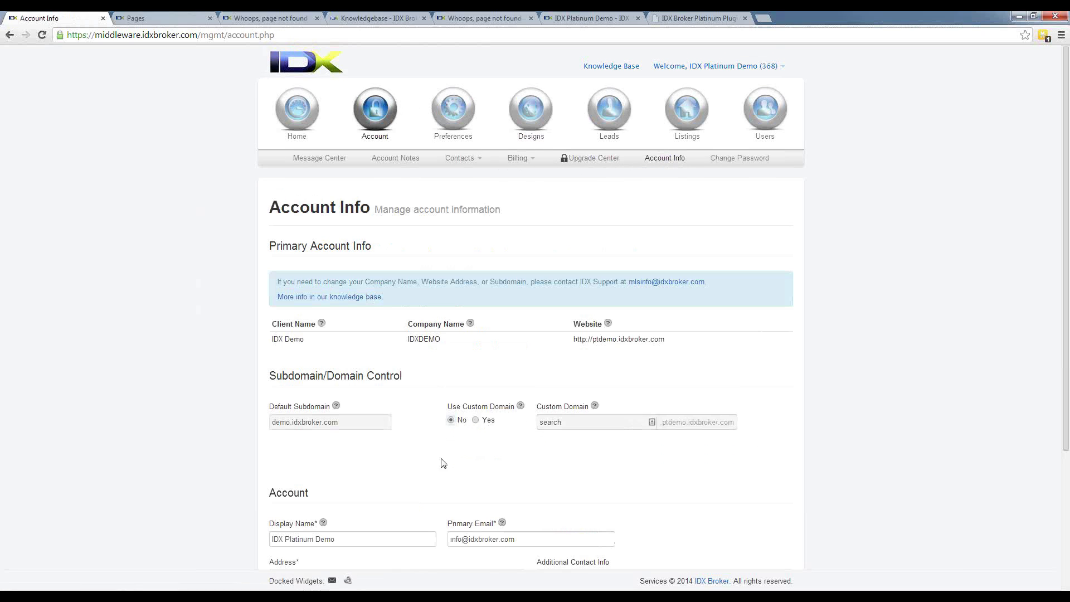
scroll(454, 424, "down", 3)
left_click(309, 524)
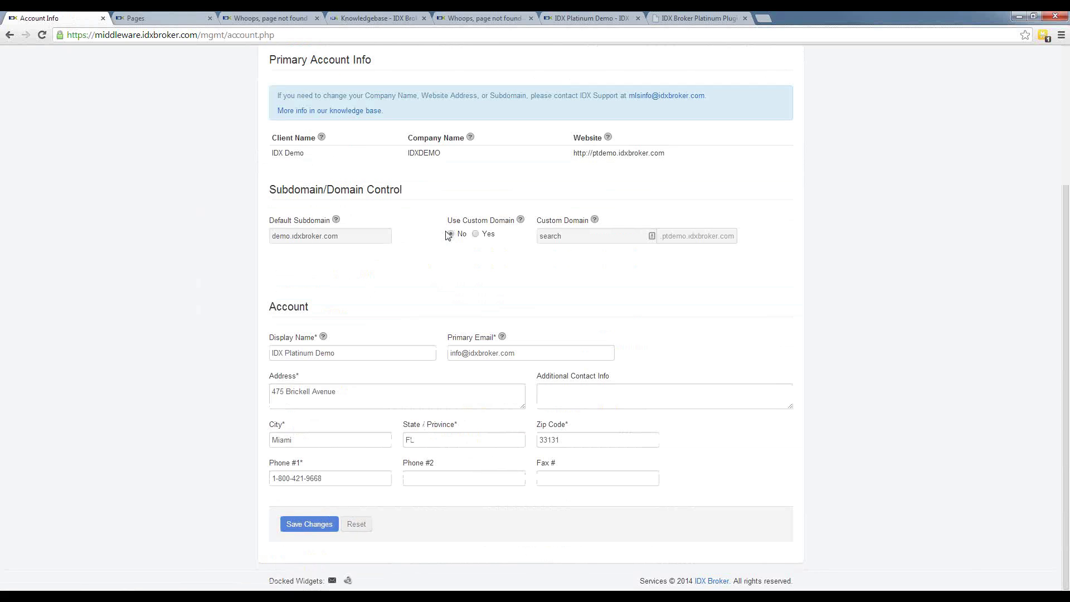
Step: Close the page-not-found tab, reload the Pages list and open the Homes search page
left_click(287, 18)
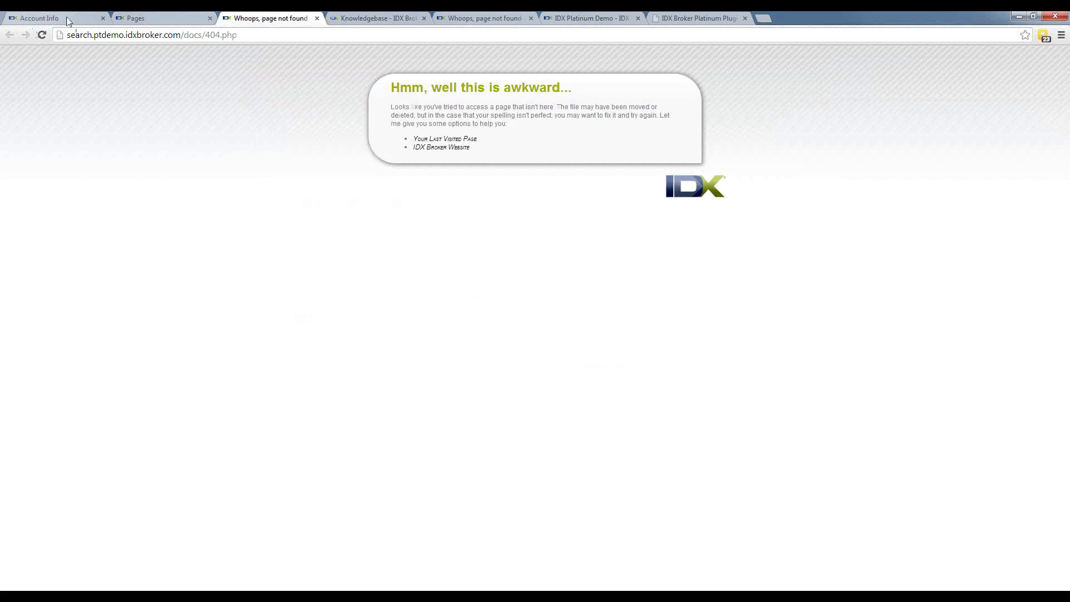
left_click(316, 18)
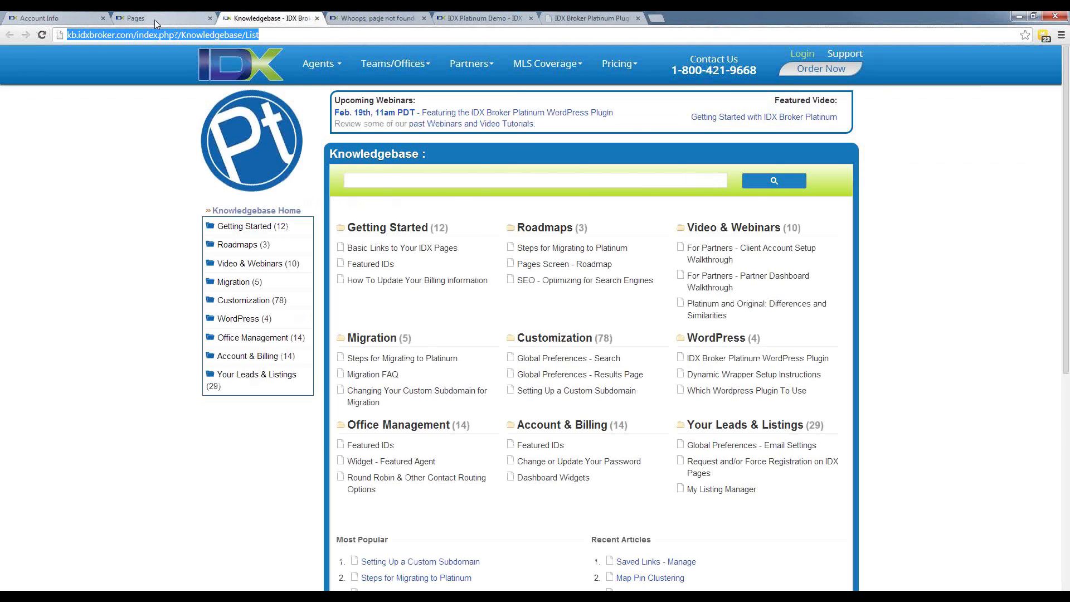
left_click(155, 19)
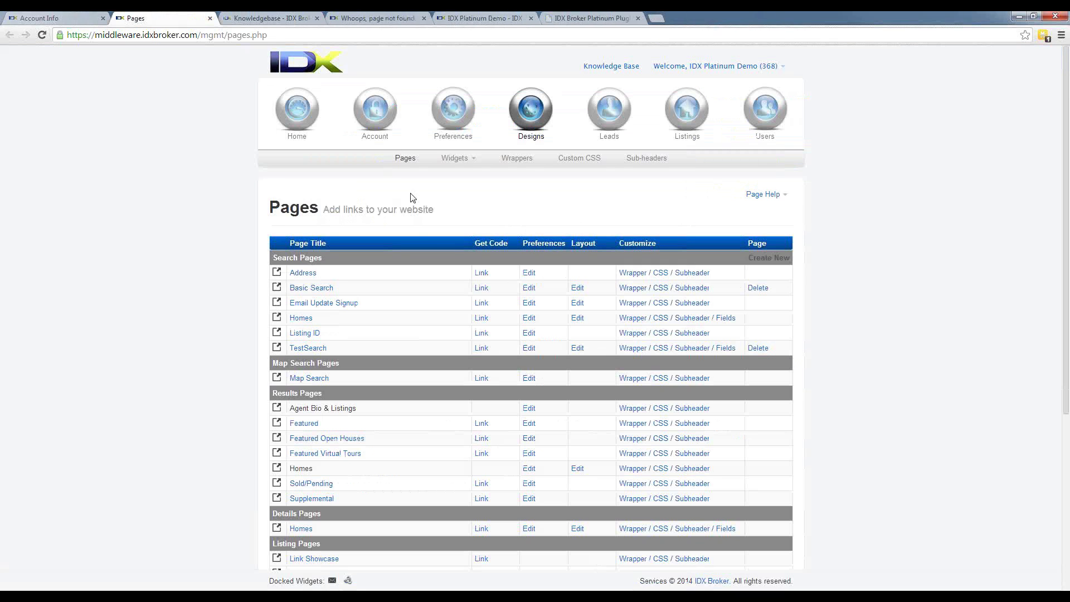
left_click(42, 35)
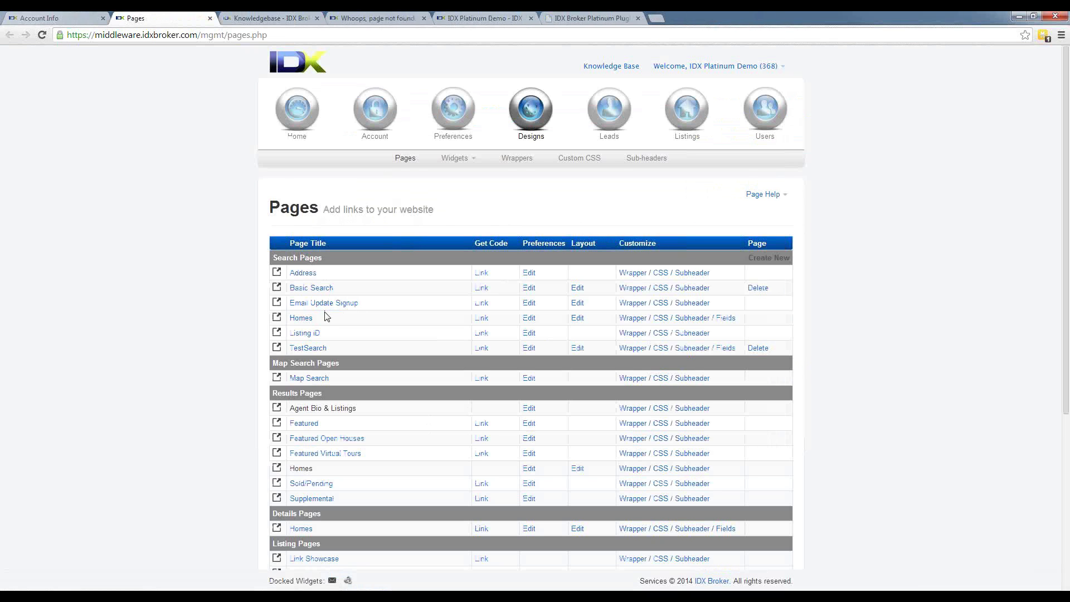
left_click(301, 318)
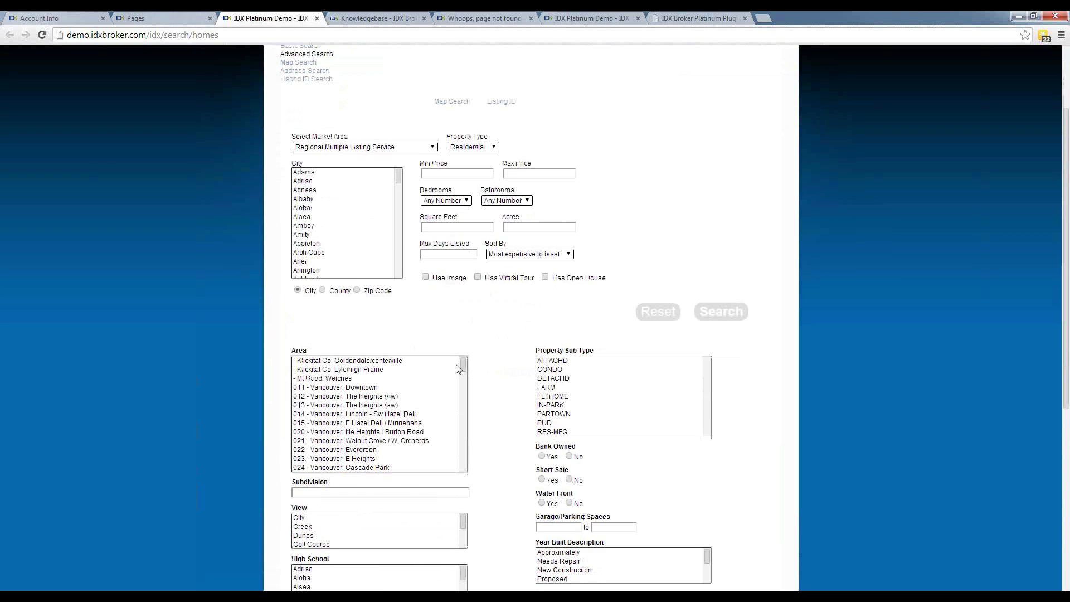
Step: Enable the Has Image, Has Virtual Tour and Has Open House filters on the Homes search page
scroll(424, 382, "down", 2)
scroll(432, 364, "down", 2)
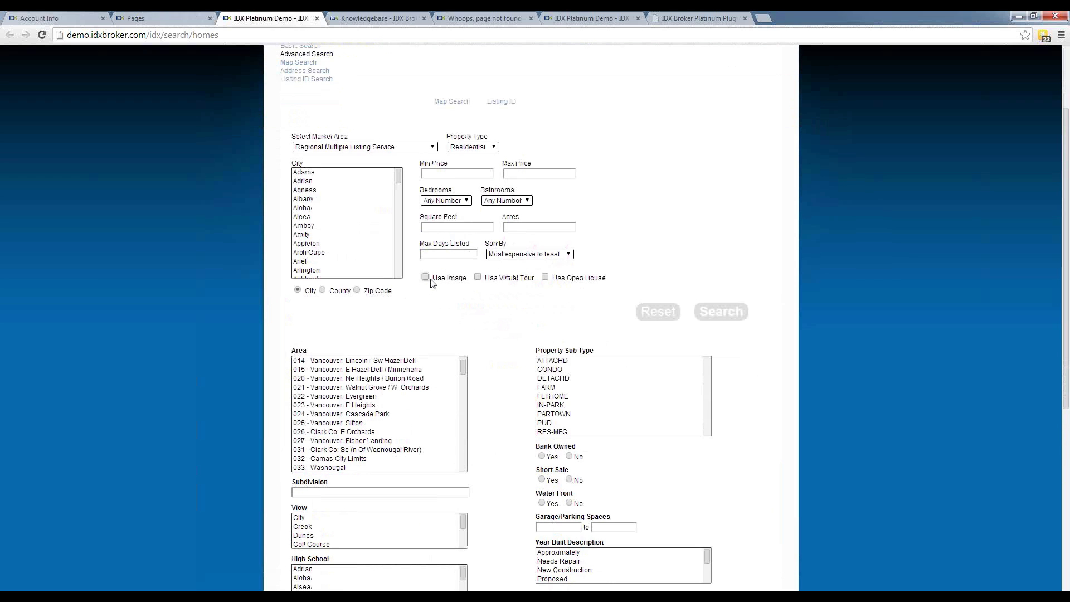
left_click(425, 278)
left_click(478, 277)
left_click(544, 277)
Step: Return to Global Preferences, enable Show Loading Screen For Searches, and review the remaining search page settings
left_click(53, 18)
scroll(452, 114, "up", 3)
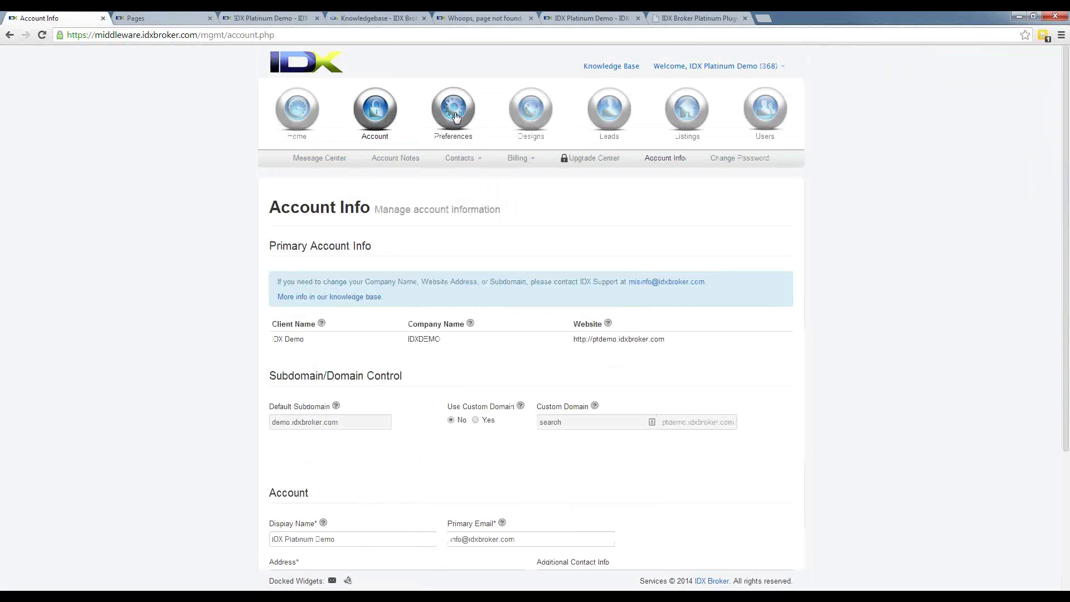
left_click(345, 160)
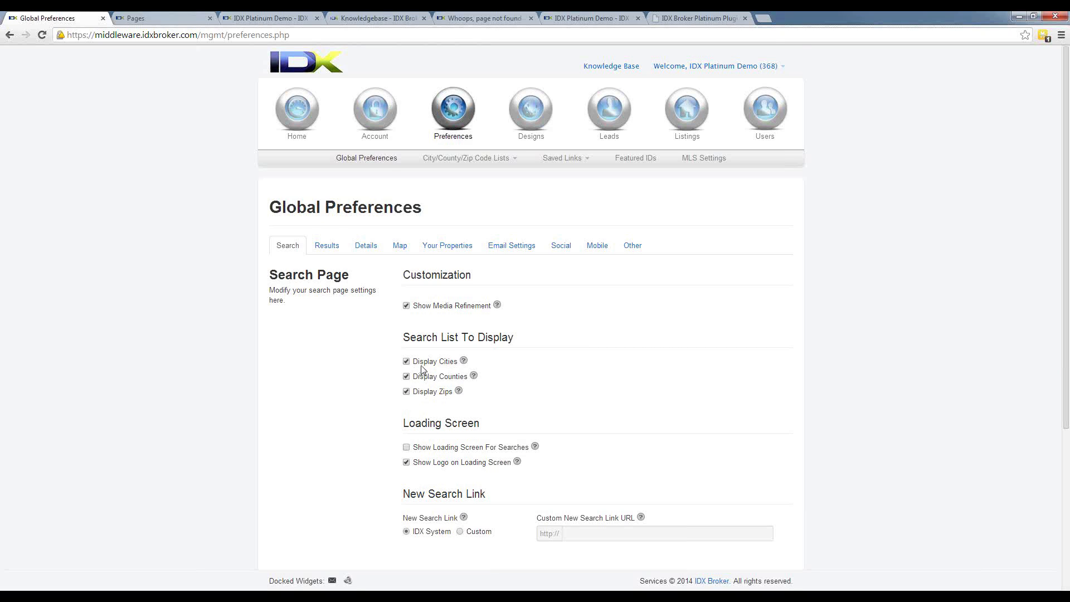
scroll(422, 370, "down", 1)
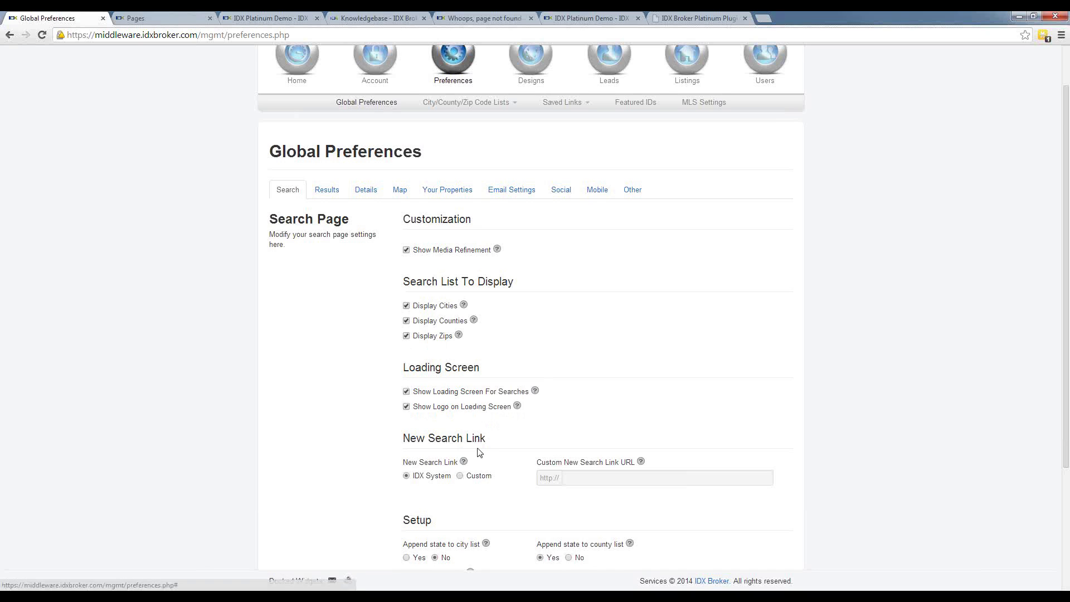
scroll(477, 452, "down", 1)
scroll(480, 452, "down", 1)
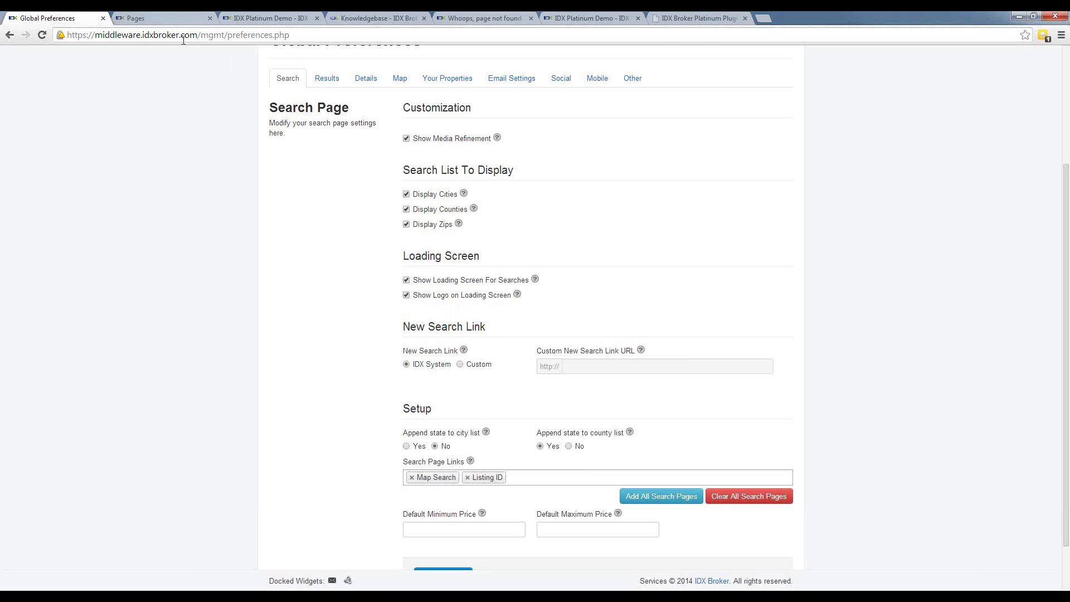
Step: Run the Homes search with the three media filters and return to Global Preferences
left_click(181, 21)
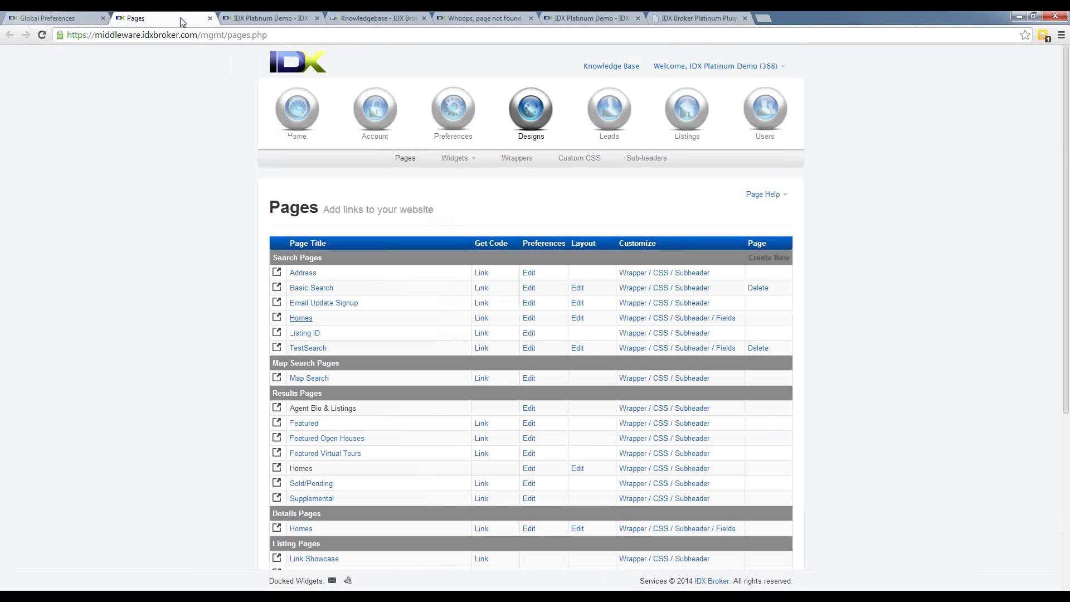
left_click(296, 20)
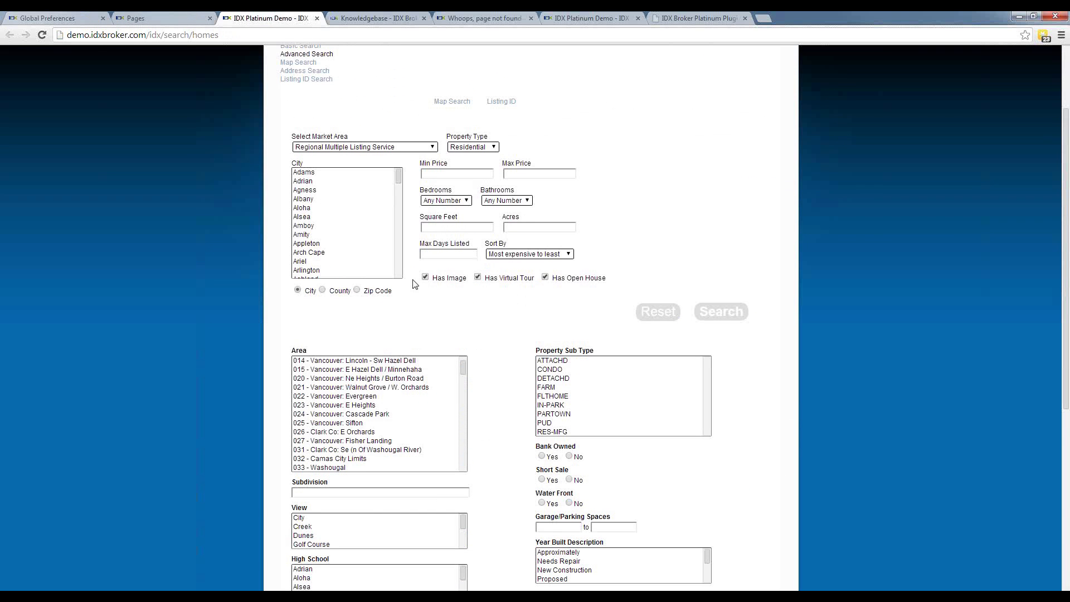
left_click(721, 311)
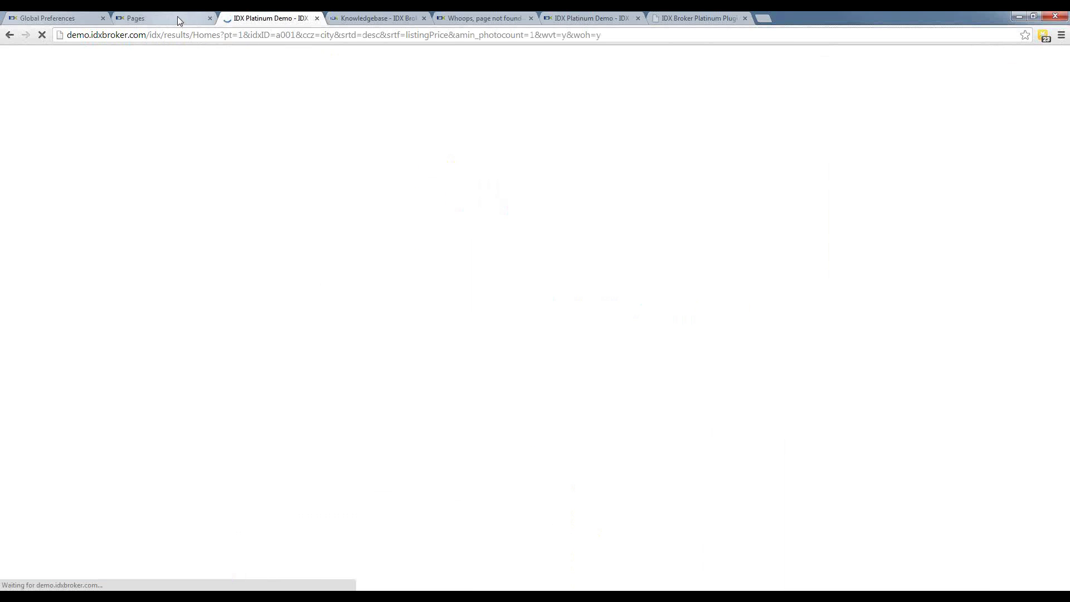
left_click(177, 17)
left_click(65, 16)
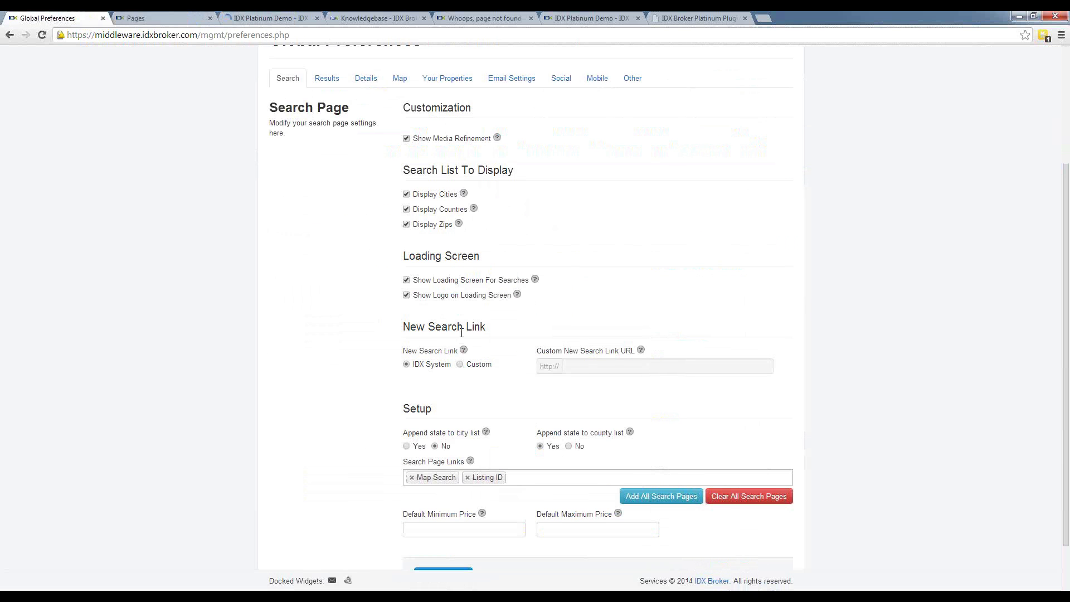
Step: Try the Custom option for New Search Link, focus its URL field, and set the link back to IDX System
scroll(451, 382, "down", 1)
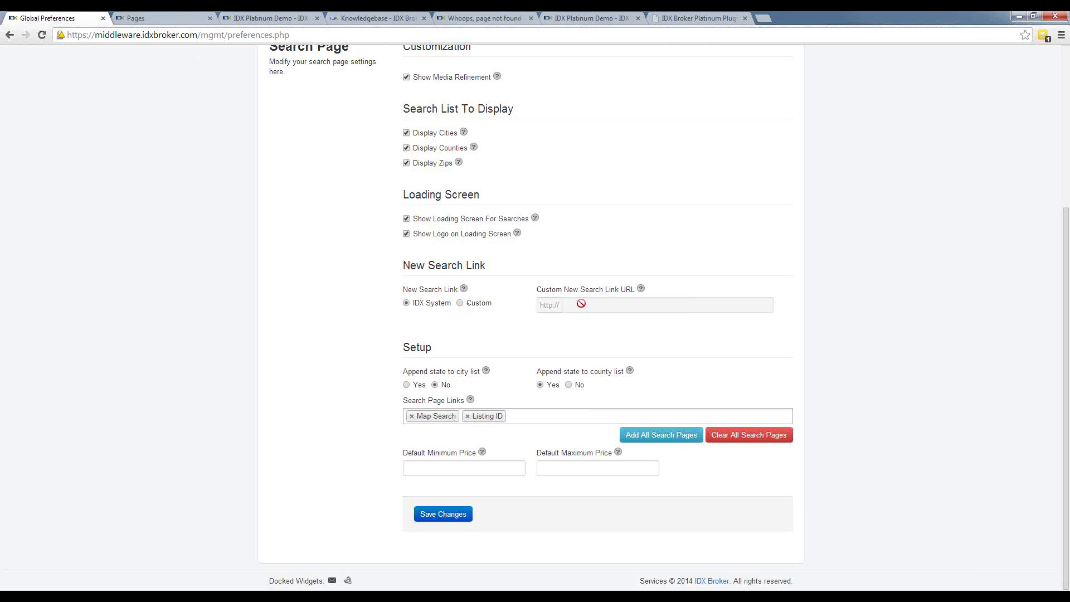
left_click(460, 304)
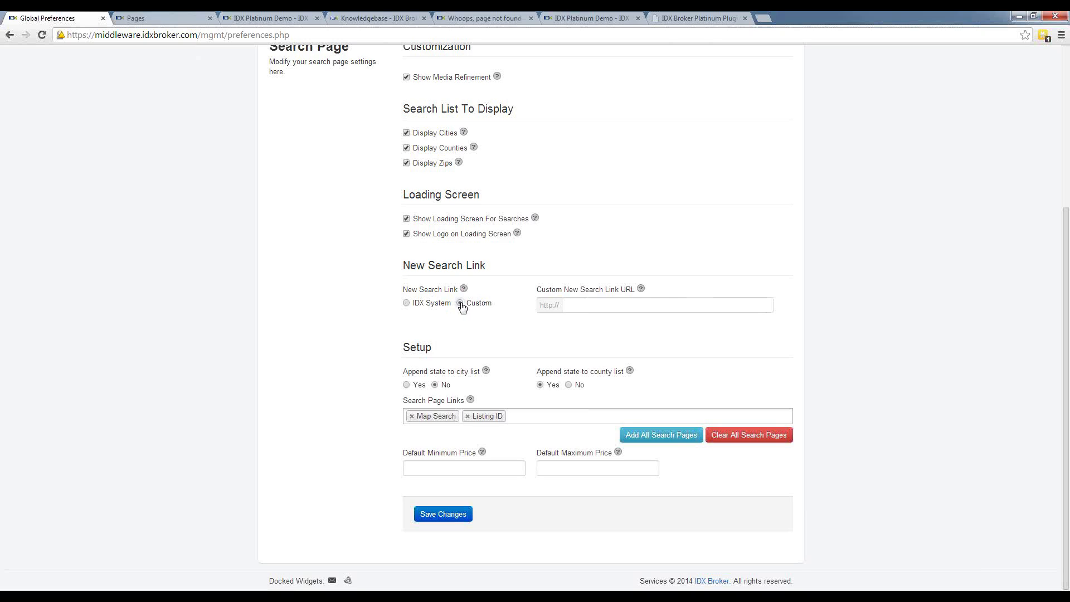
left_click(584, 309)
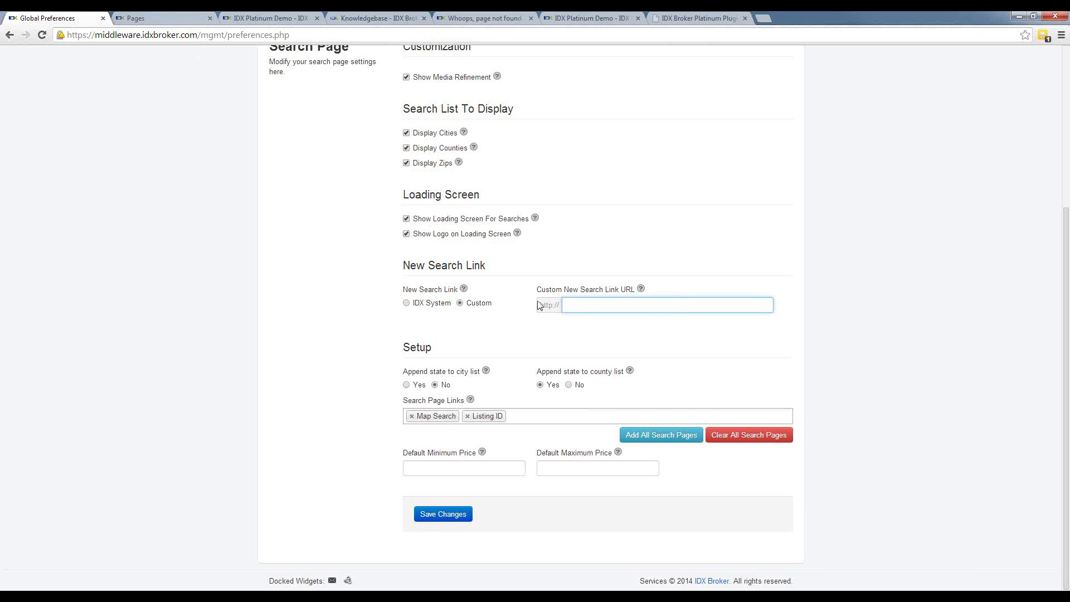
left_click(408, 305)
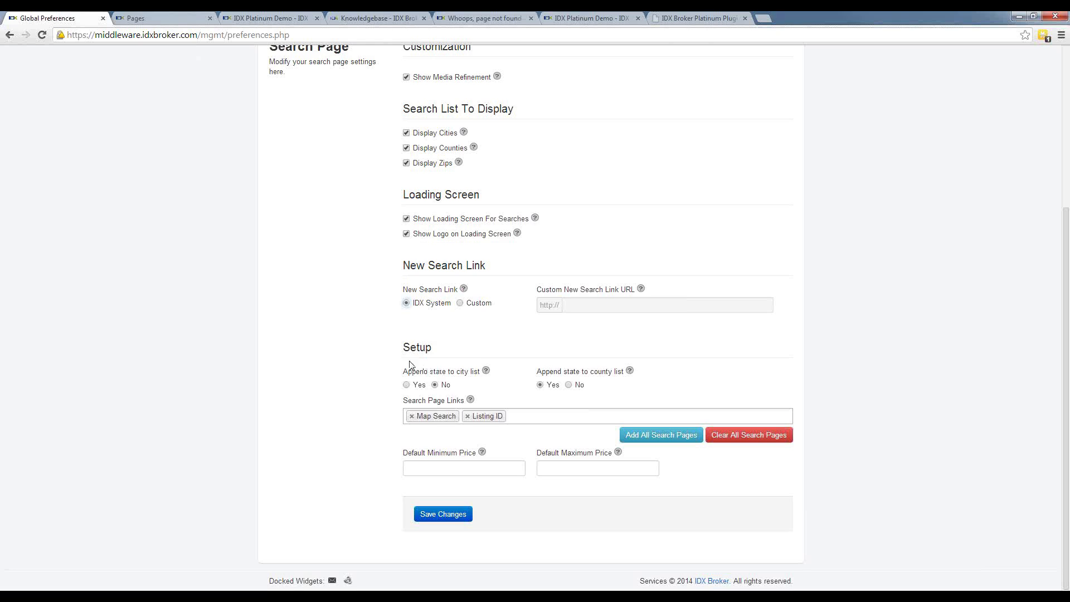
Step: Start a new search from the demo site's results page and select Amity in the city list
left_click(406, 386)
left_click(161, 20)
left_click(258, 20)
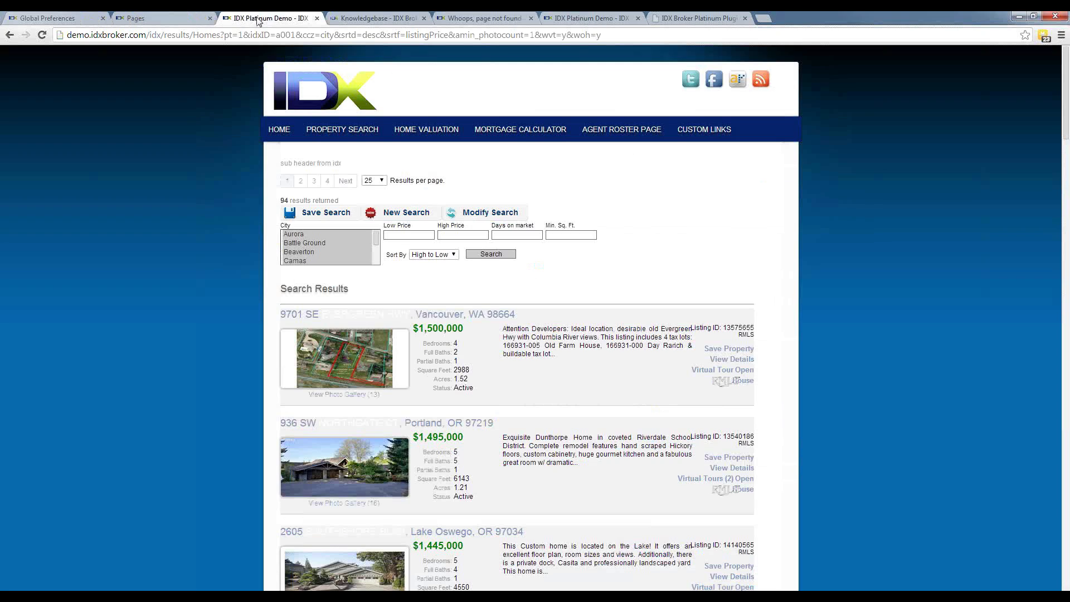
left_click(391, 215)
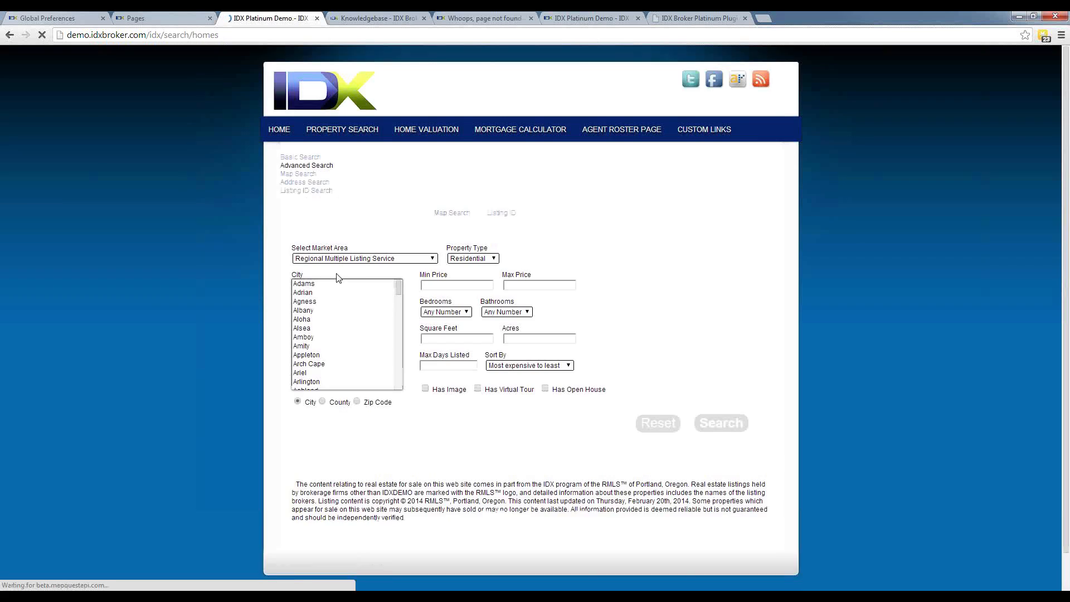
left_click(318, 346)
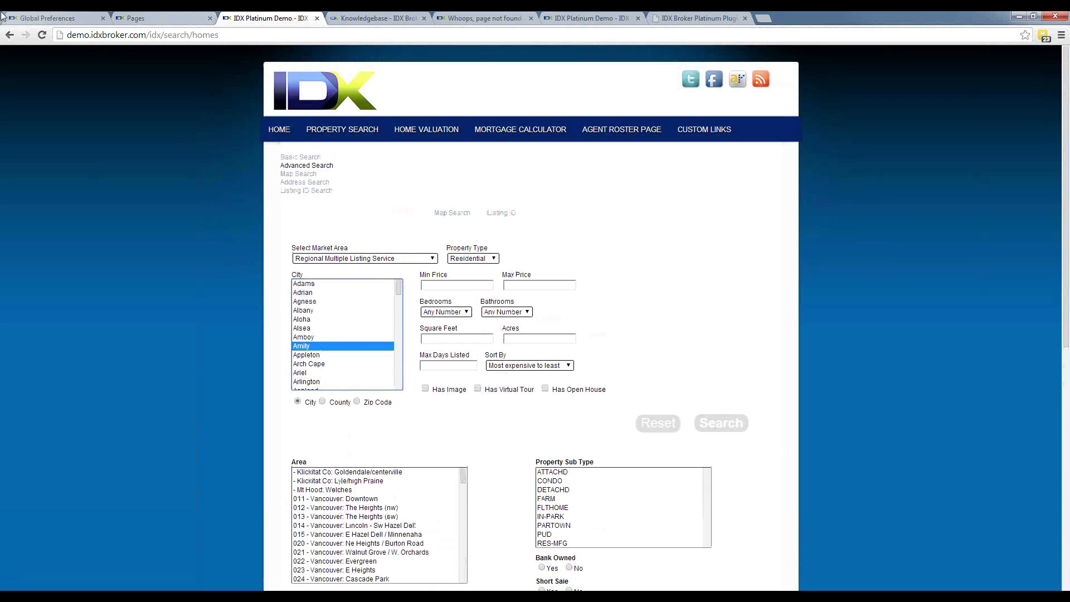
Step: Add Email Update Signup to the Search Page Links in Global Preferences and save the changes
left_click(39, 18)
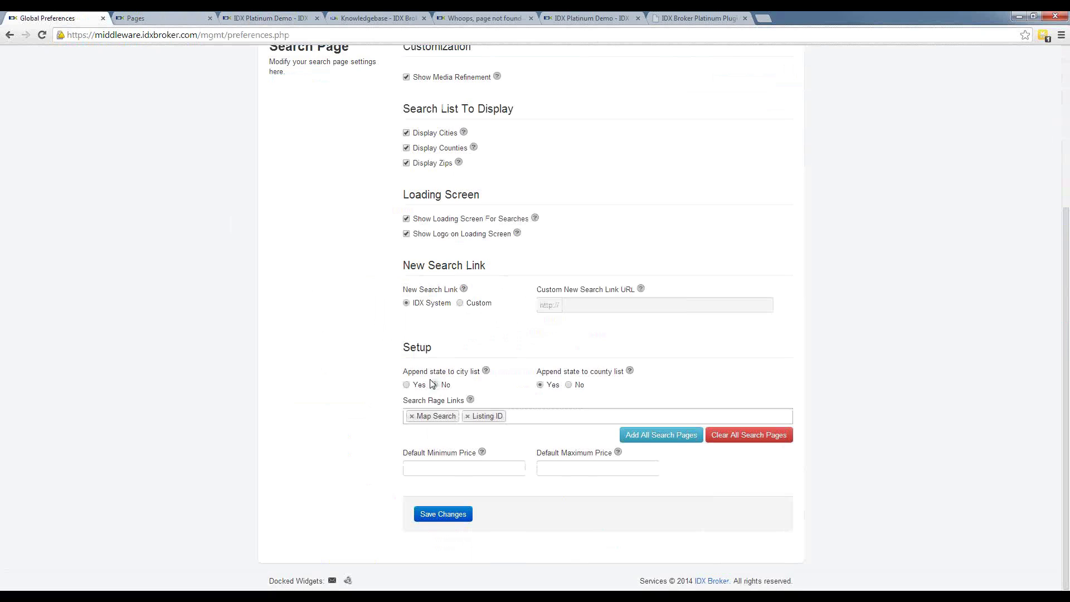
left_click(512, 415)
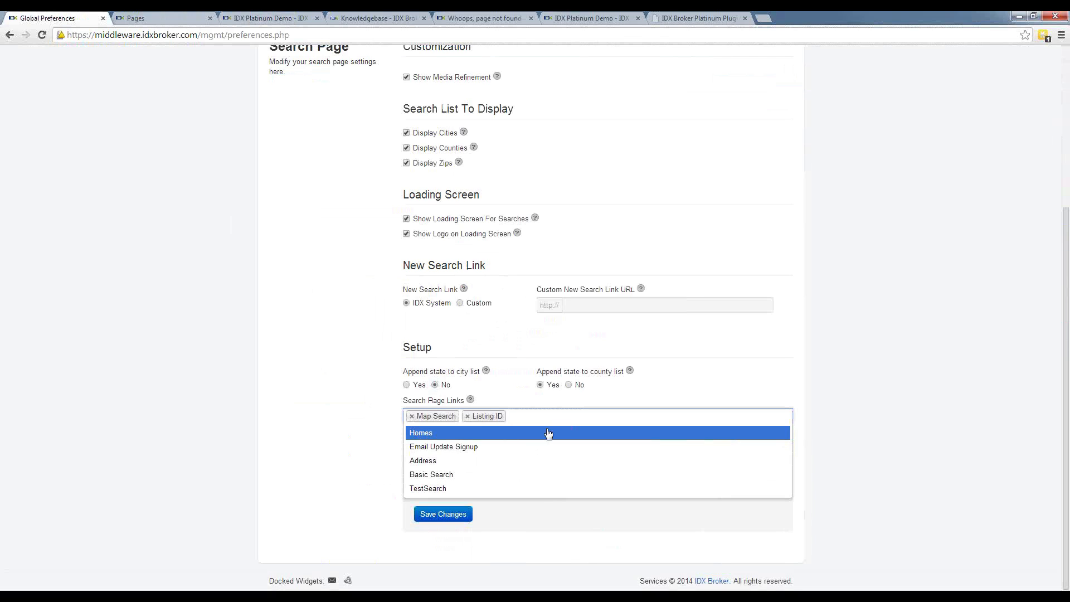
left_click(545, 446)
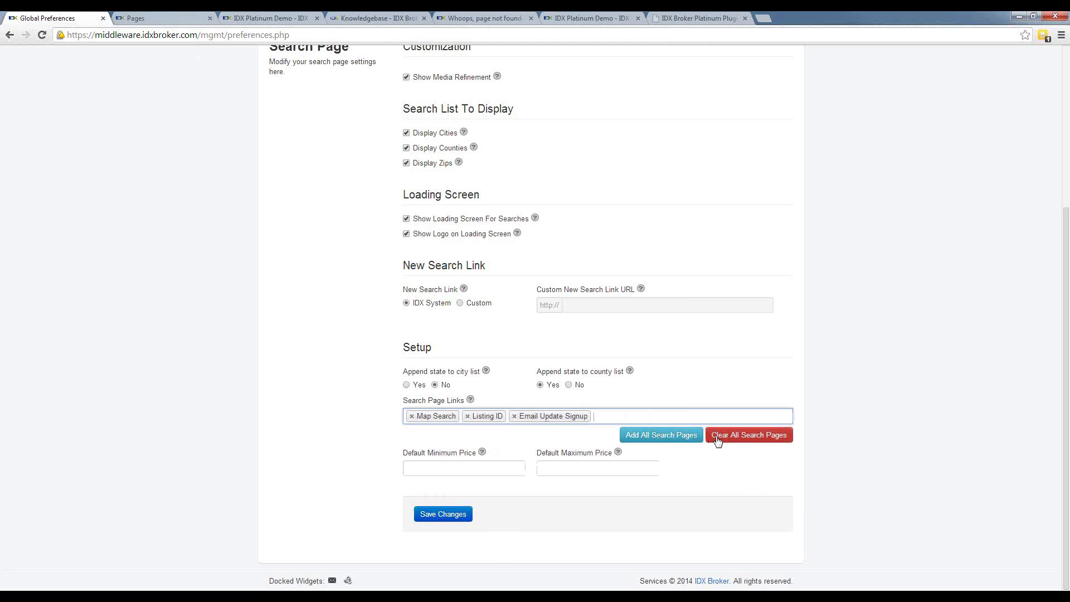
left_click(442, 513)
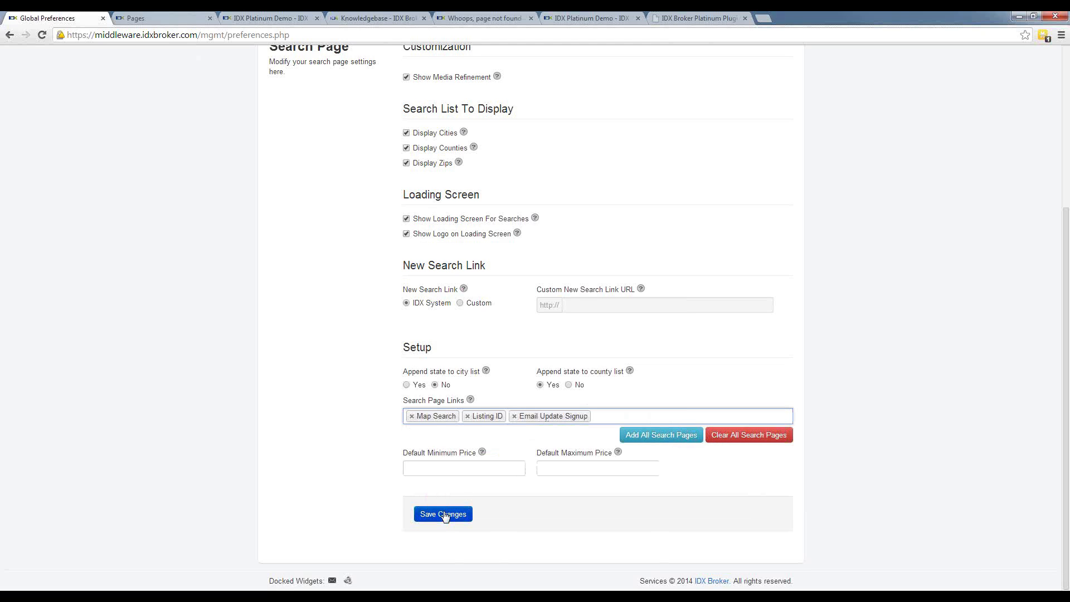
Step: Reload the demo Homes search page and open its Email Update Signup link
left_click(253, 15)
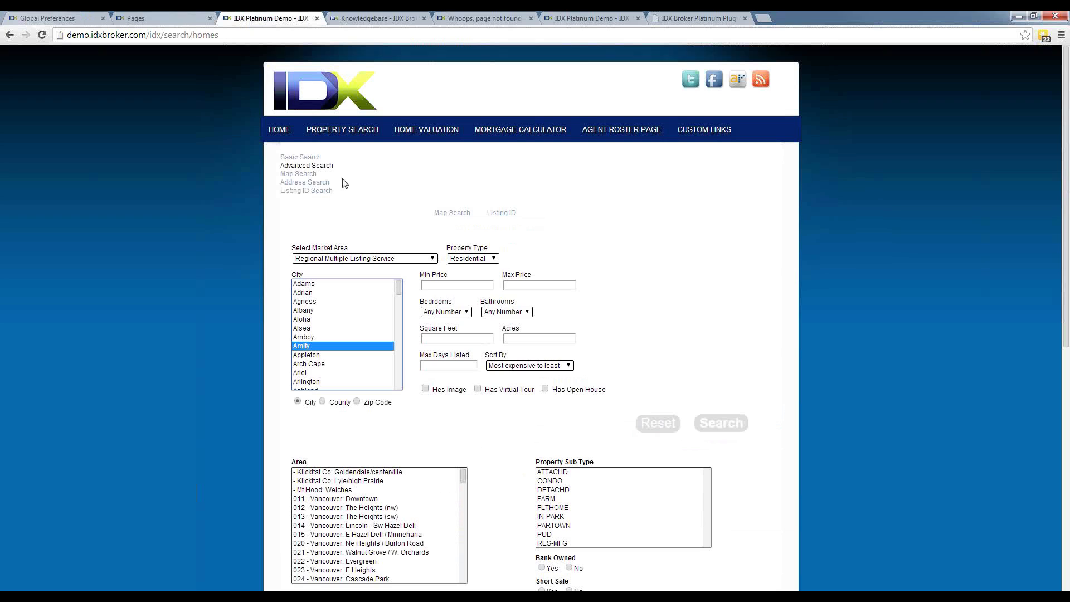
left_click(43, 35)
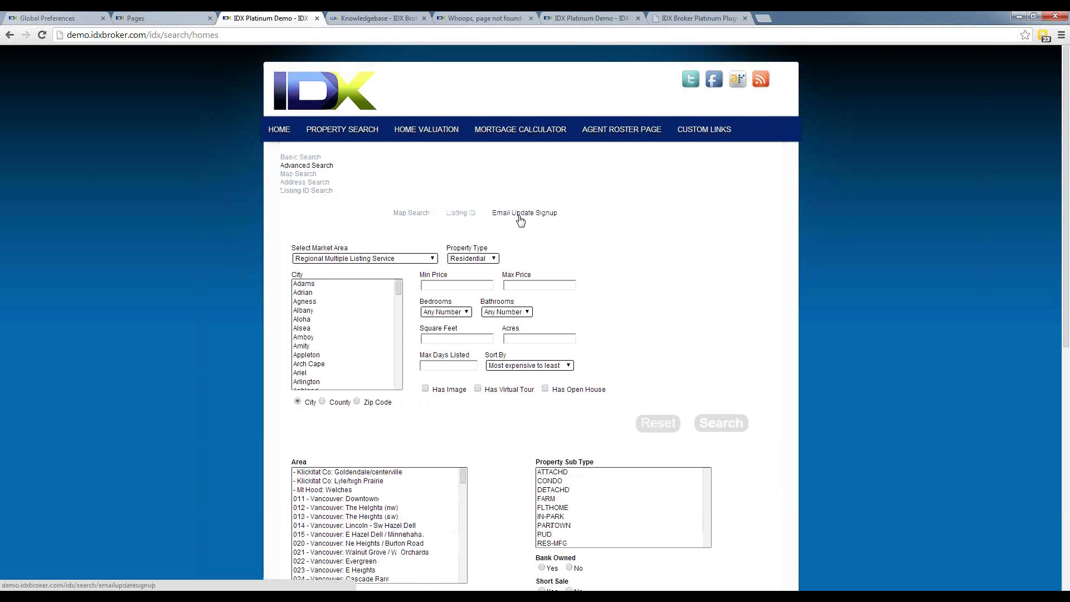
left_click(512, 215)
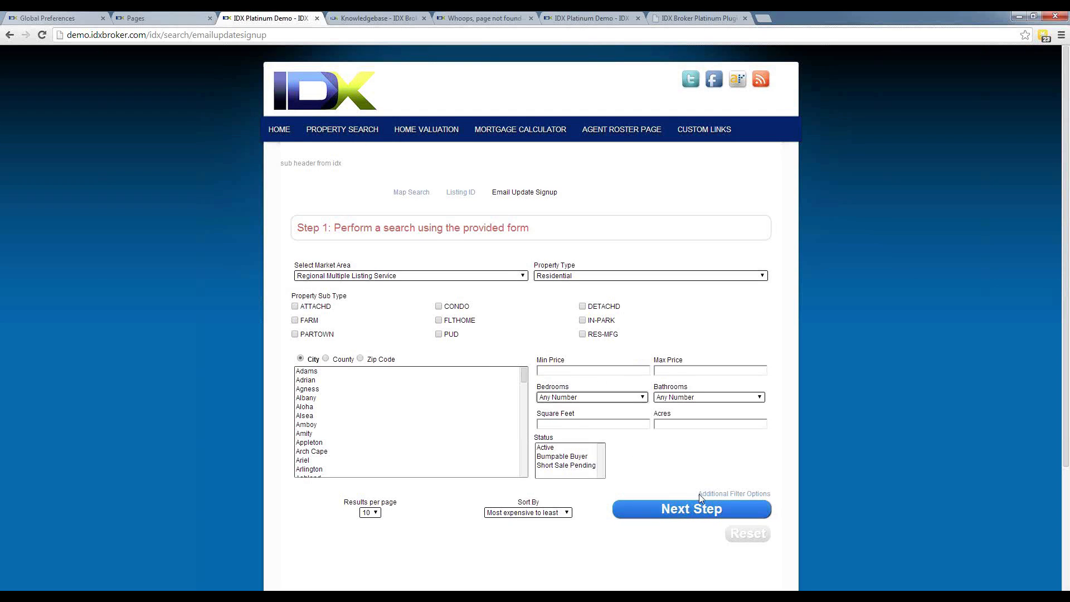
Step: Continue the email update signup to its account creation form and focus the First Name field
left_click(697, 513)
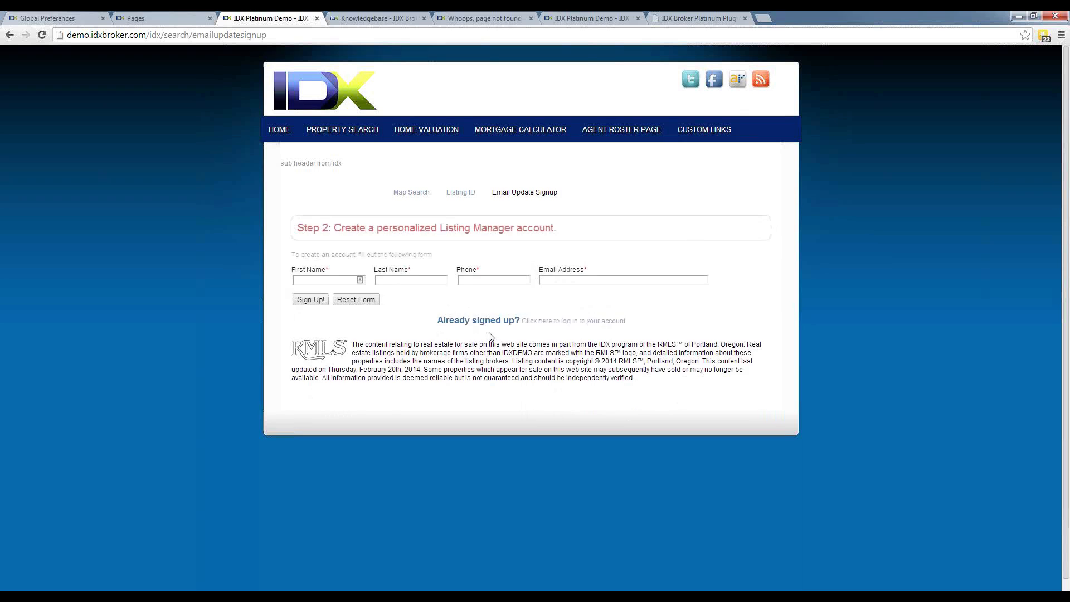
left_click(314, 277)
Step: Add Basic Search to the Search Page Links in Global Preferences and save the changes
left_click(47, 18)
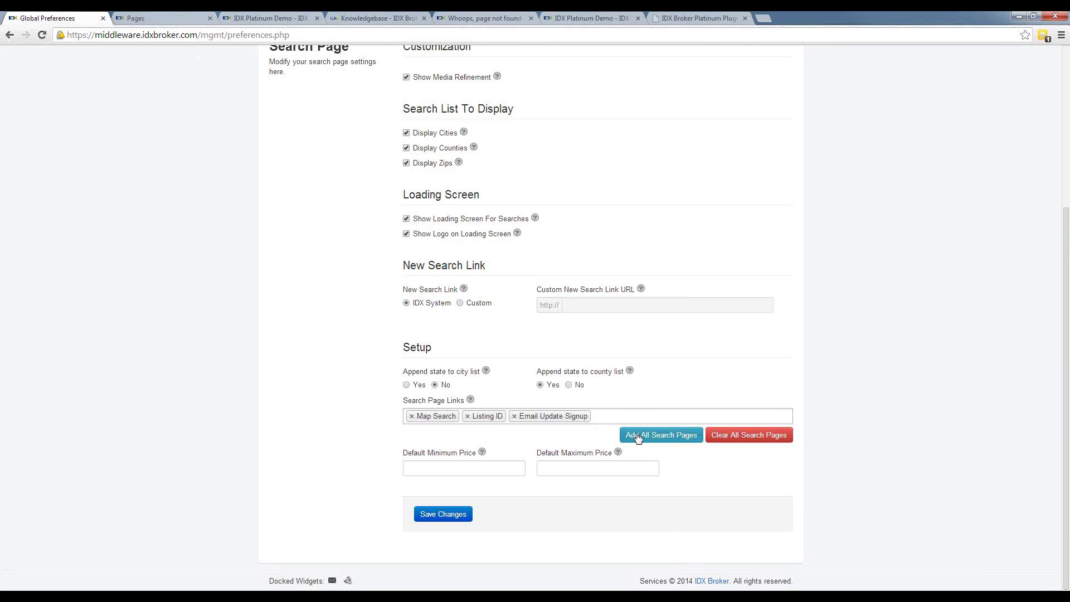
left_click(624, 418)
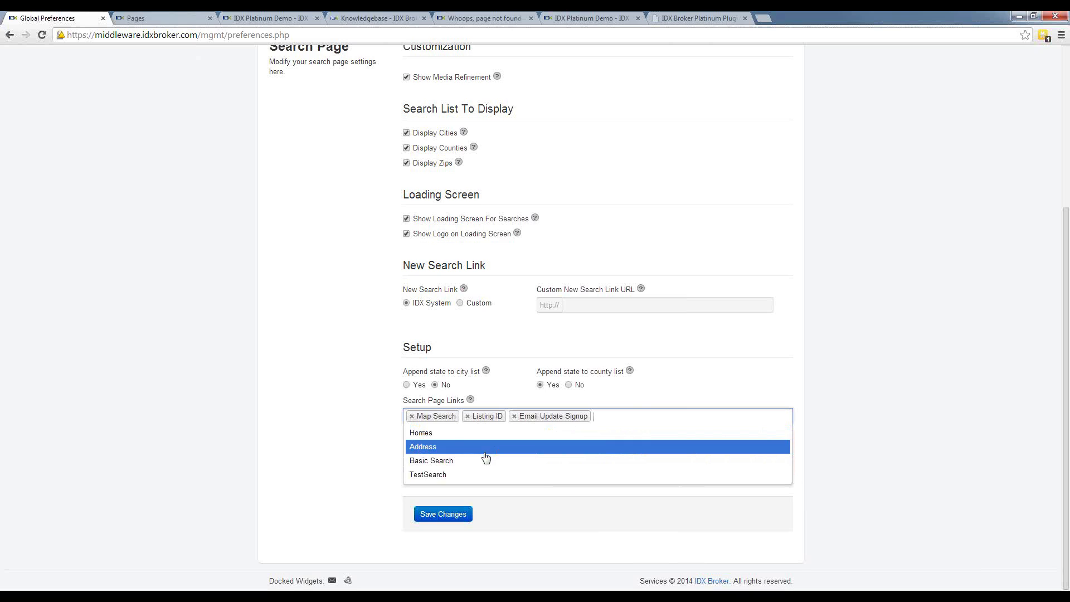
left_click(553, 459)
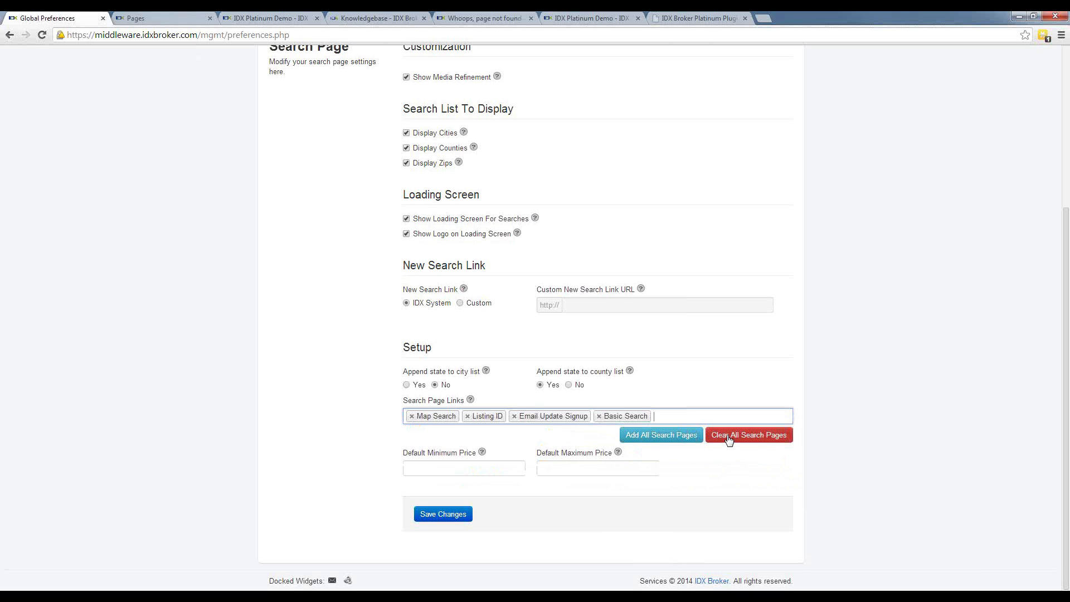
left_click(453, 514)
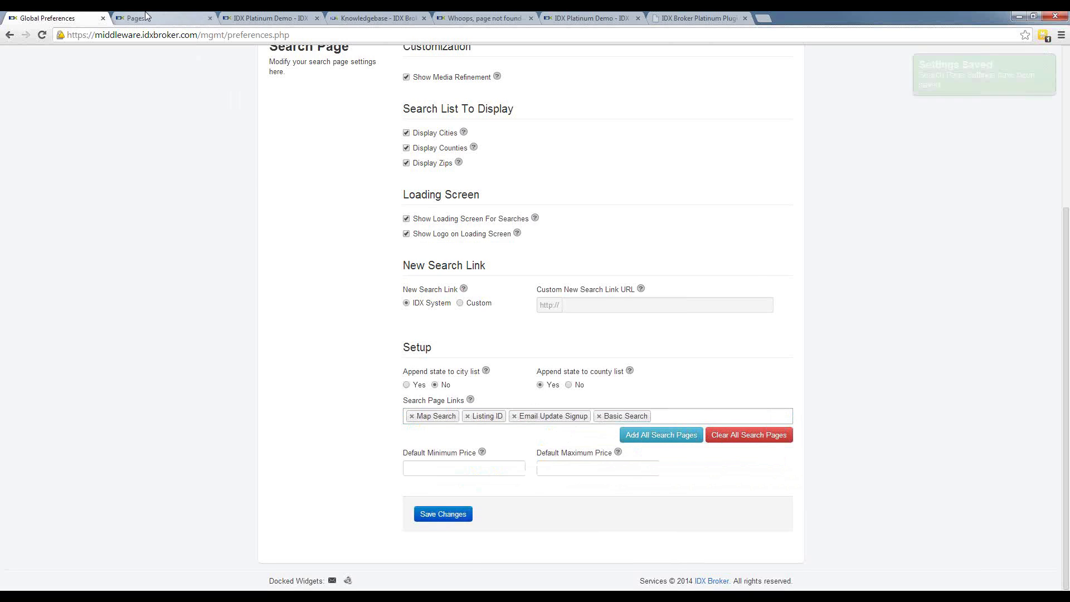
Step: Return to the demo Homes search page and reload it to check its search page links
left_click(145, 12)
left_click(271, 20)
left_click(10, 34)
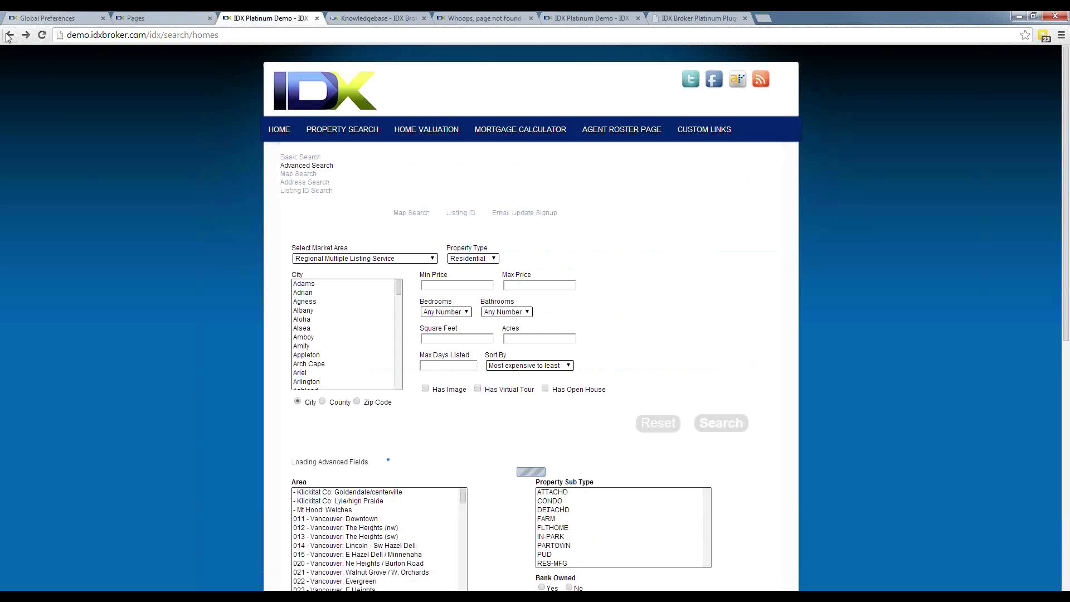
left_click(42, 35)
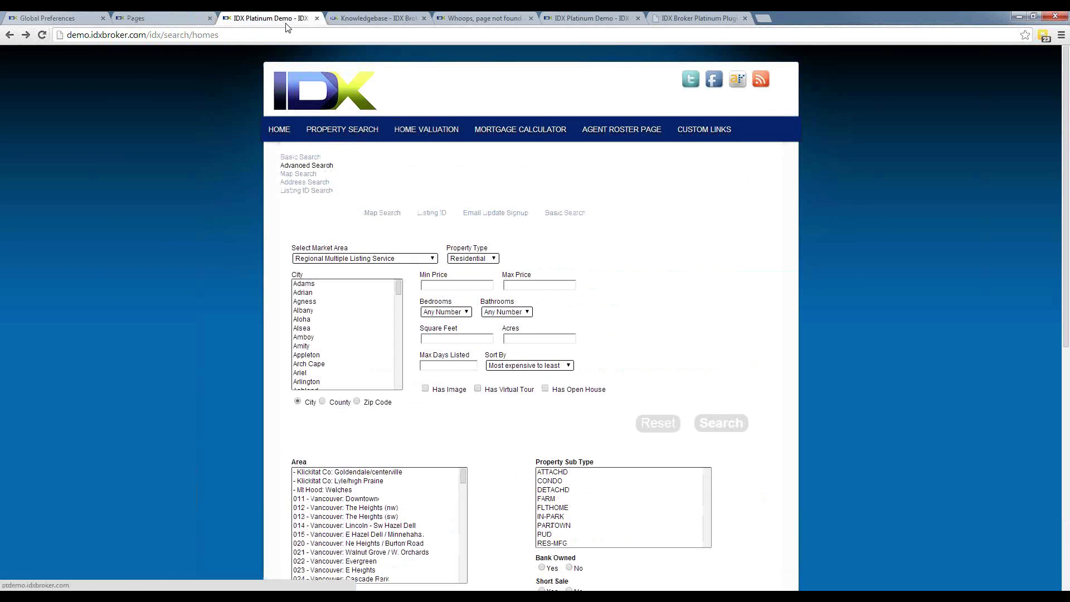
Step: Save the search page settings in Global Preferences and open the Results page settings
left_click(71, 20)
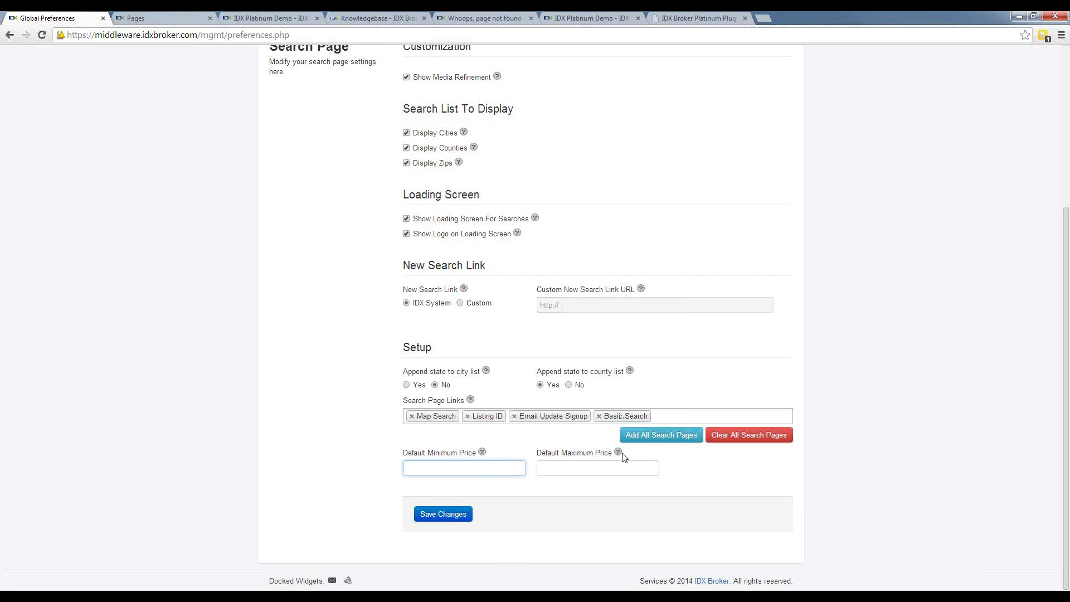
left_click(440, 515)
left_click(327, 245)
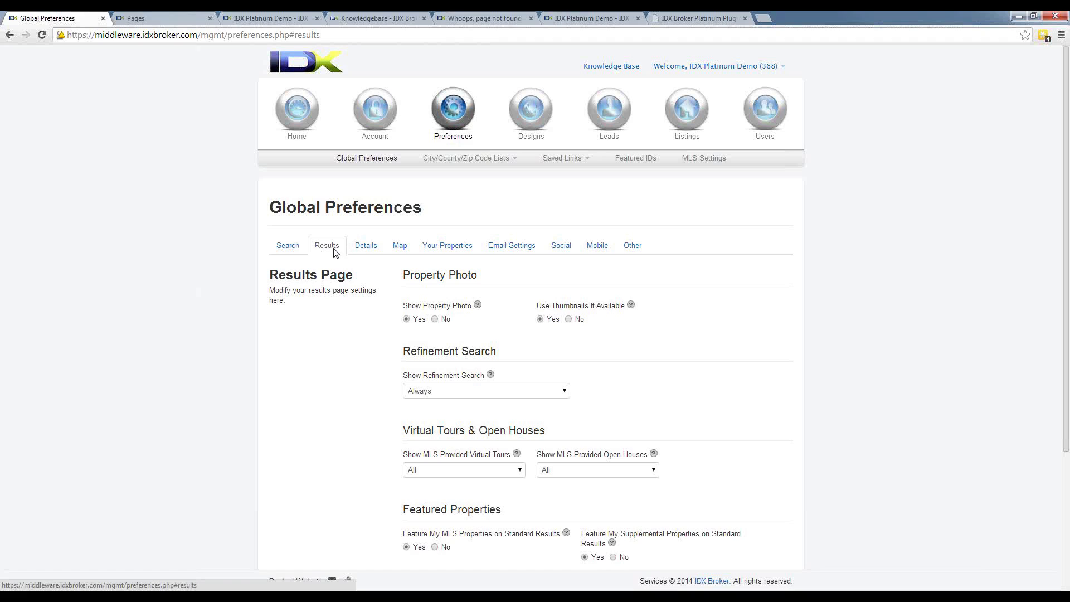
scroll(370, 358, "down", 1)
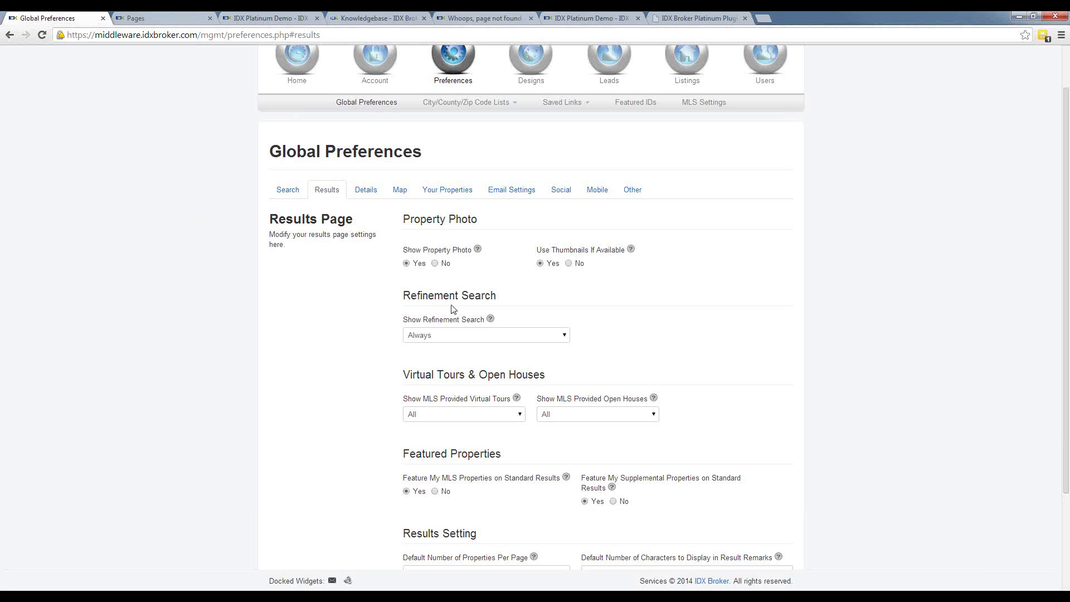
Step: View the Show Refinement Search options and switch to the demo site to see its search results
left_click(455, 338)
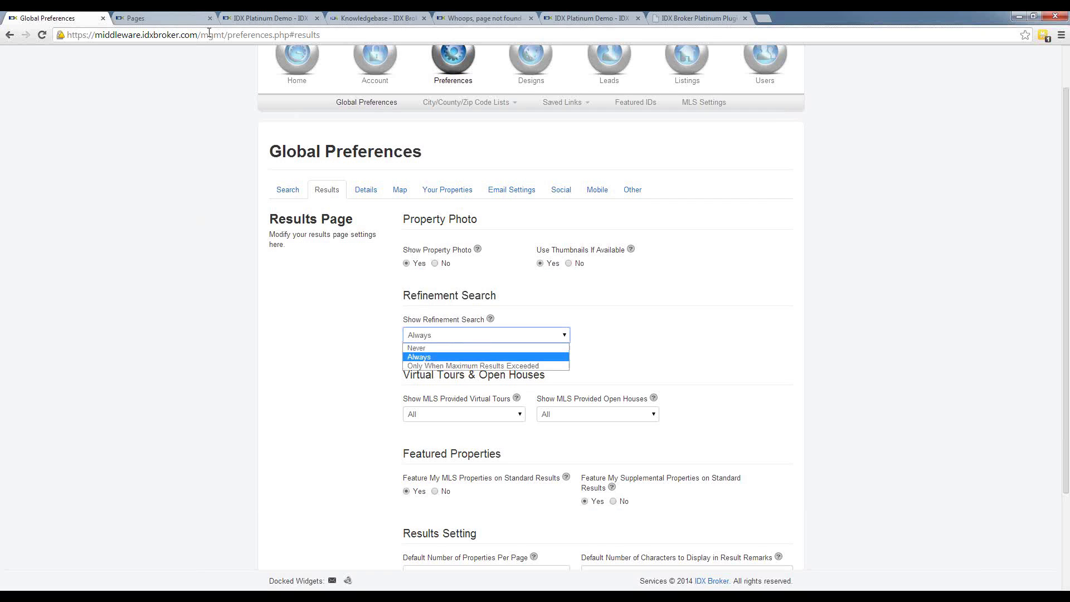
left_click(167, 17)
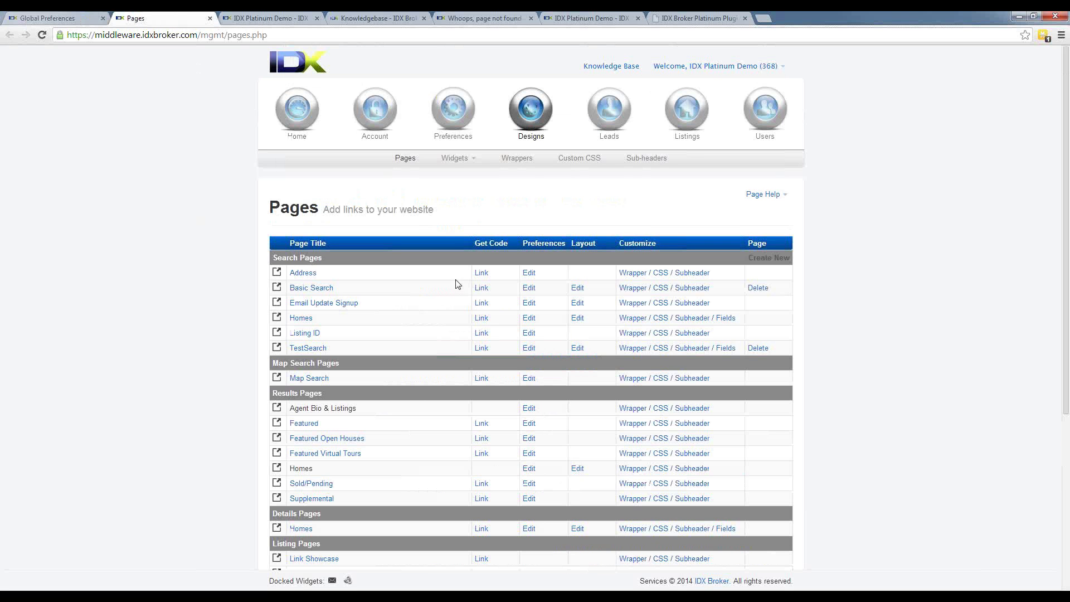
left_click(263, 19)
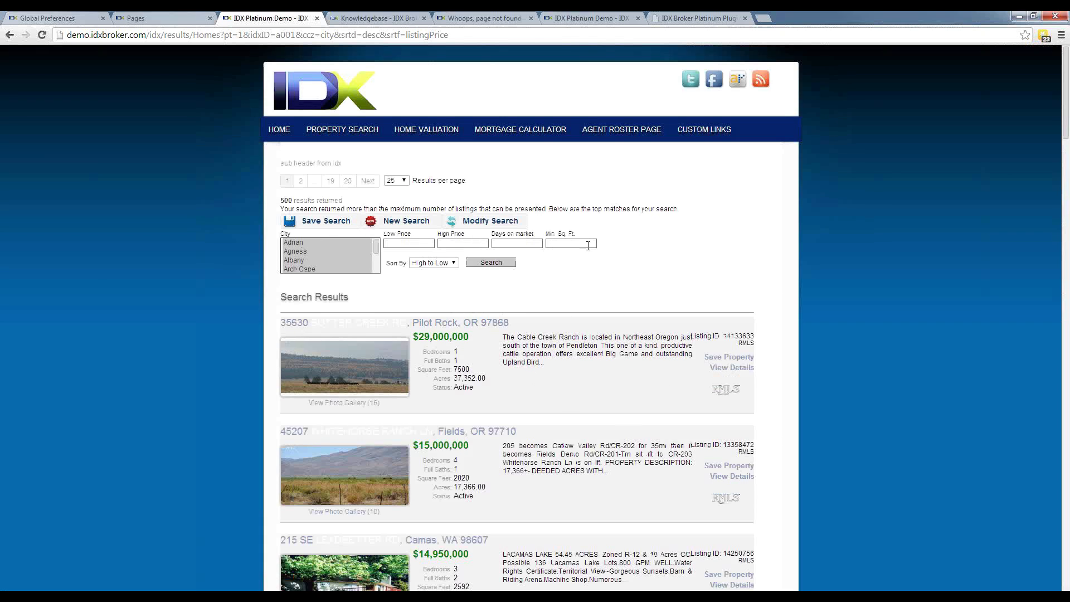
Step: Try the refinement search on the demo results page, viewing the sort options and selecting Albany, Portland and Pilot Rock in the city list
left_click(429, 262)
left_click(424, 270)
left_click(309, 261)
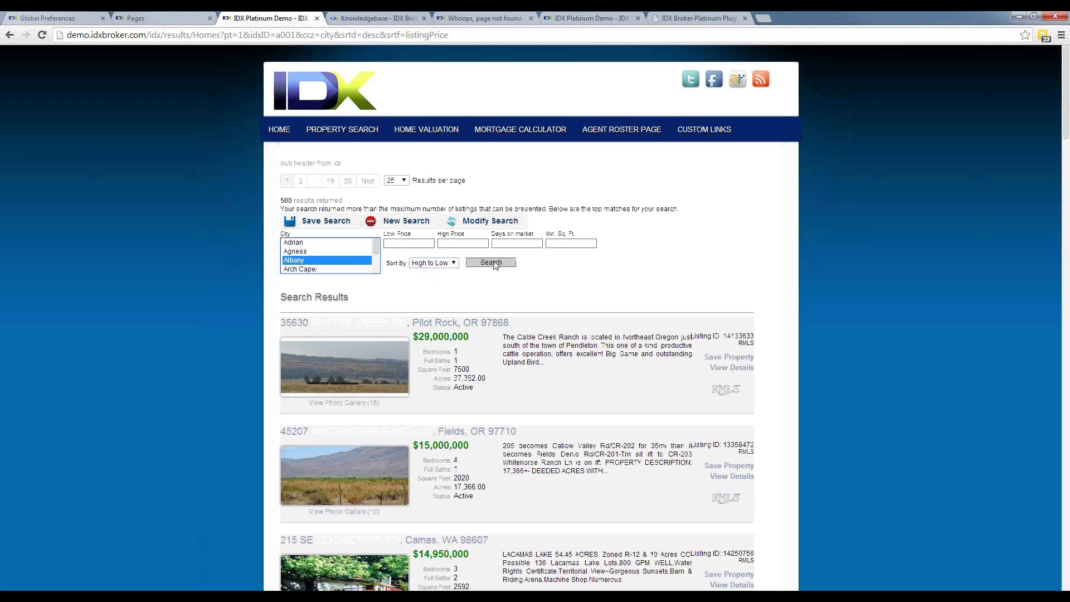
scroll(376, 266, "down", 15)
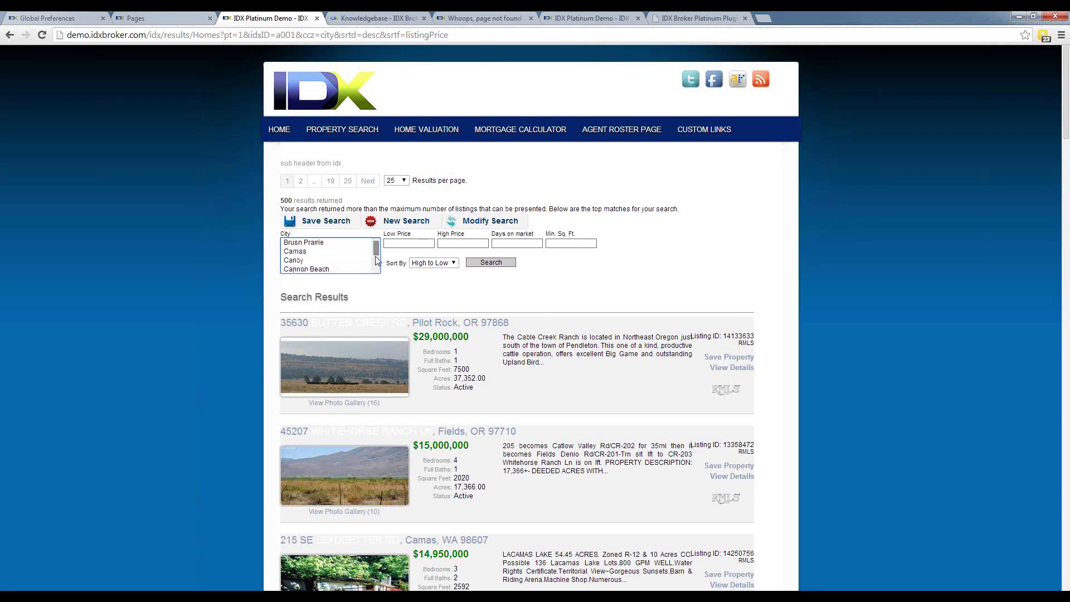
scroll(376, 265, "down", 5)
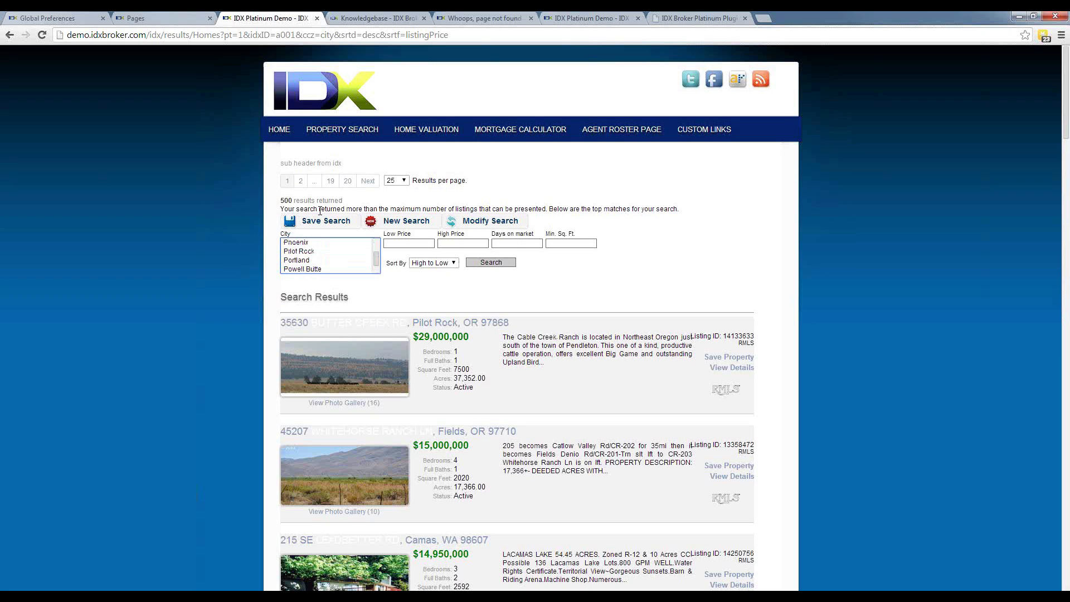
left_click(333, 251)
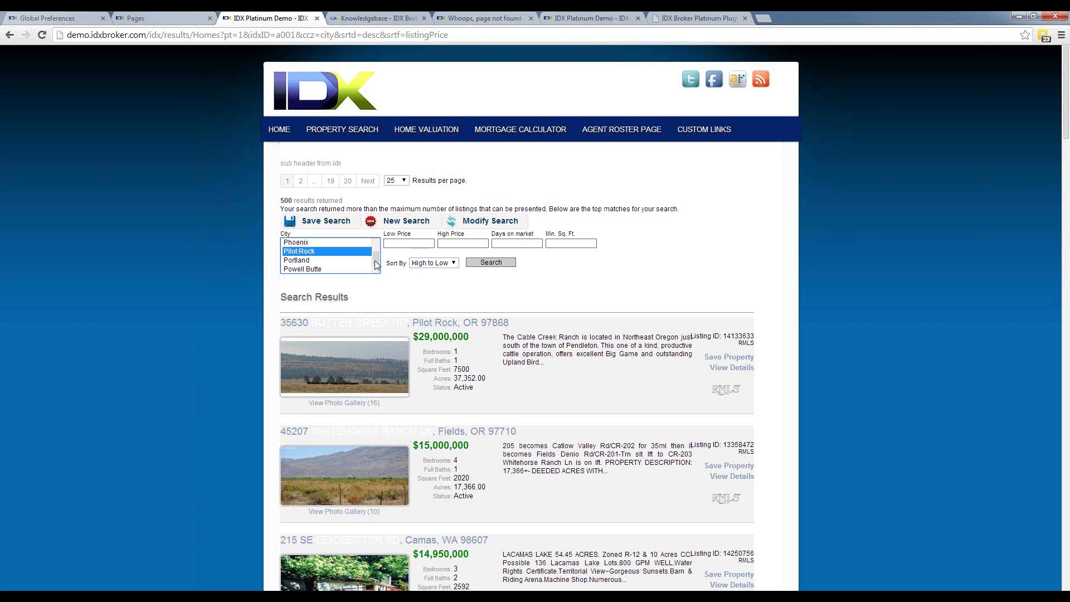
left_click(304, 261)
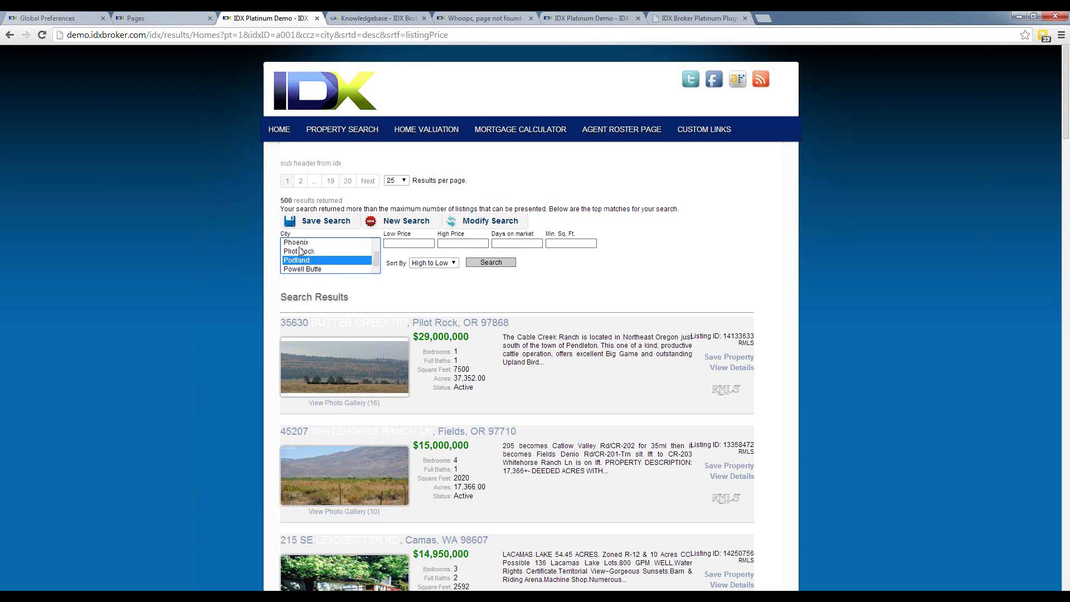
left_click(300, 250)
Step: Review the MLS provided virtual tour and open house display options in the Results page settings
left_click(49, 17)
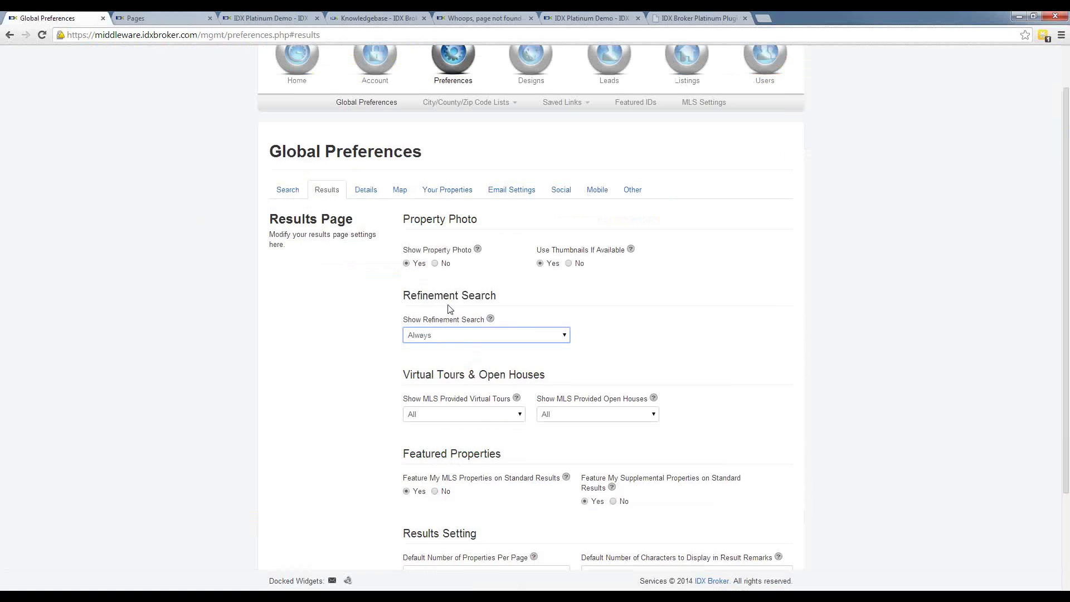
scroll(436, 306, "down", 1)
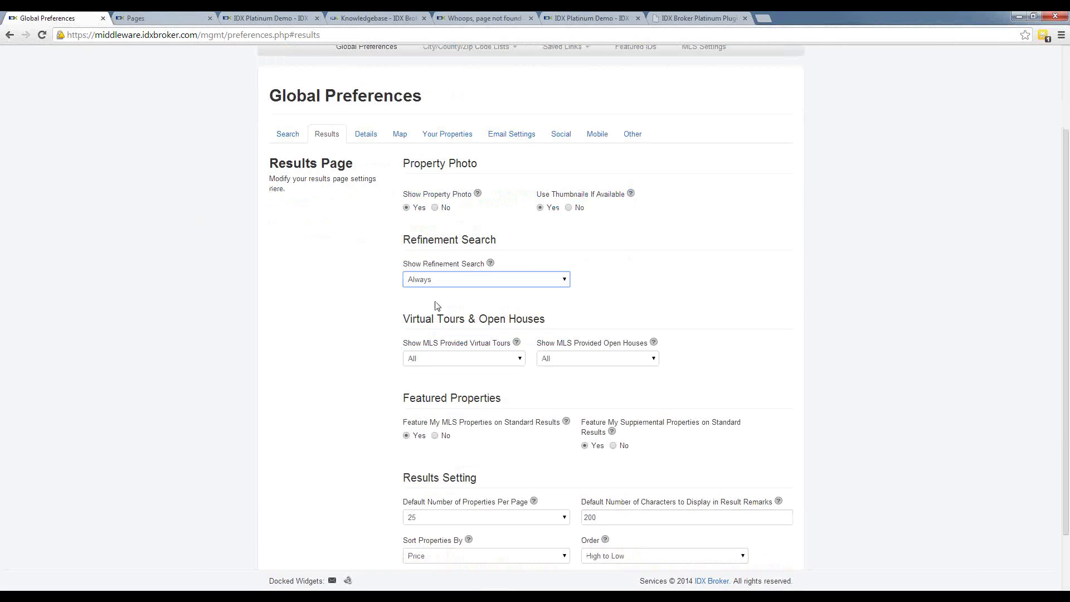
left_click(472, 362)
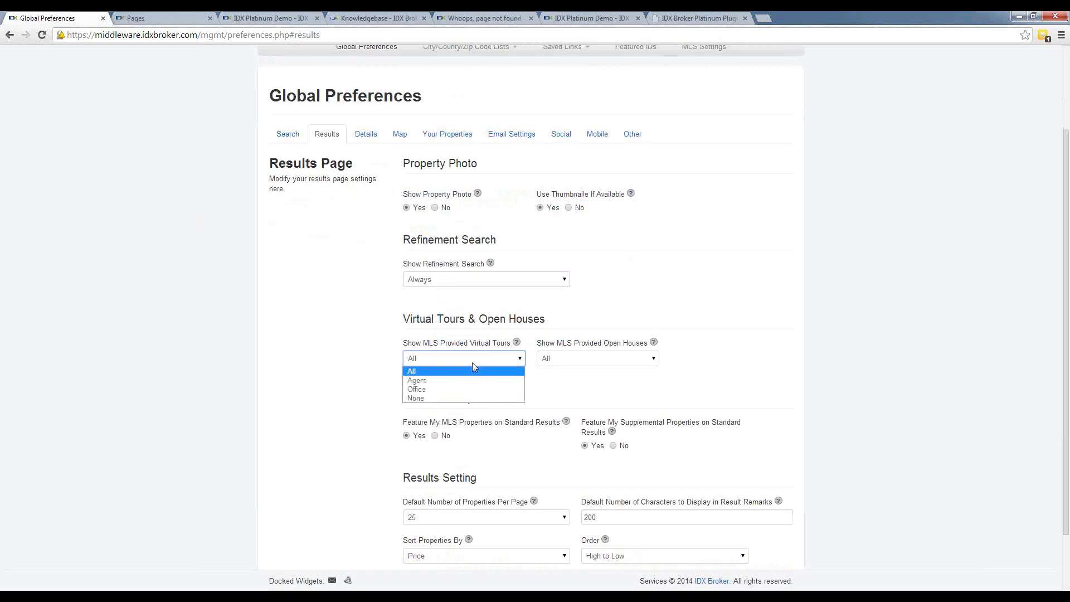
left_click(592, 359)
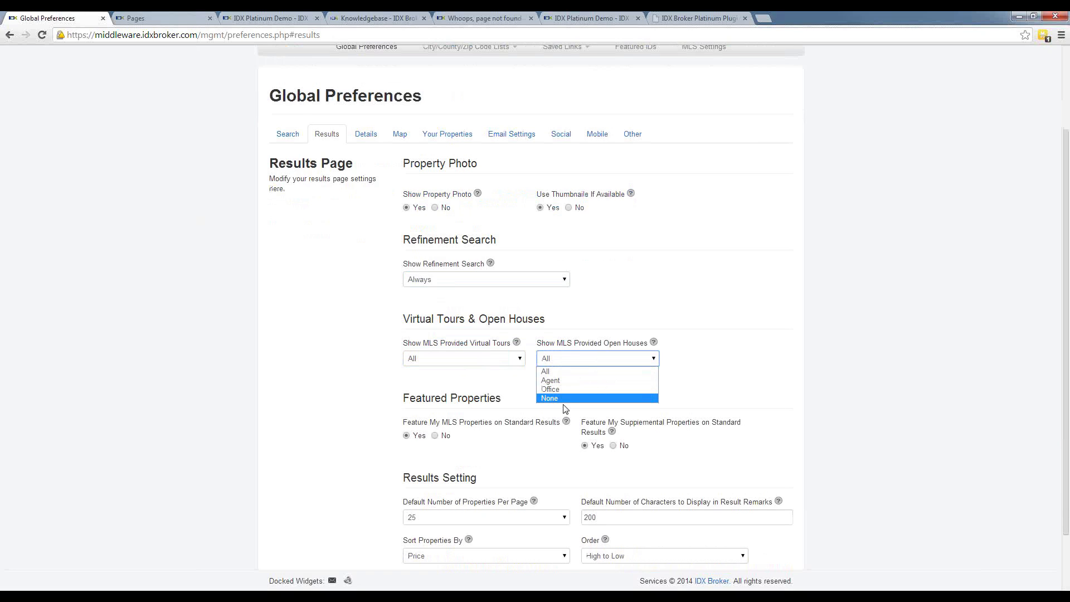
left_click(420, 395)
Step: Try 100 as the Default Number of Properties Per Page and set it back to 25
scroll(426, 390, "down", 1)
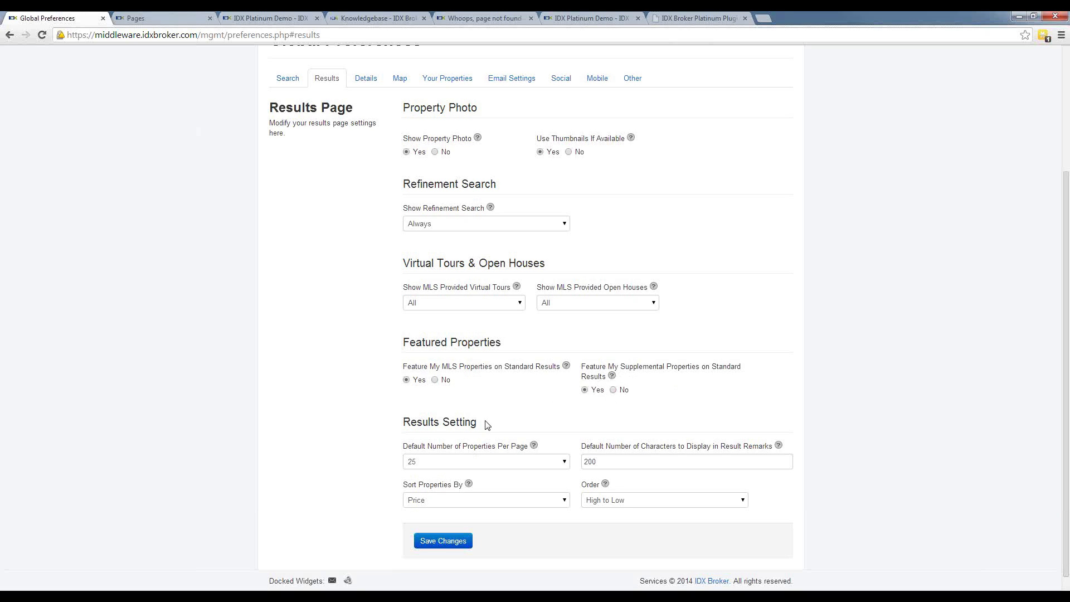
scroll(487, 424, "down", 1)
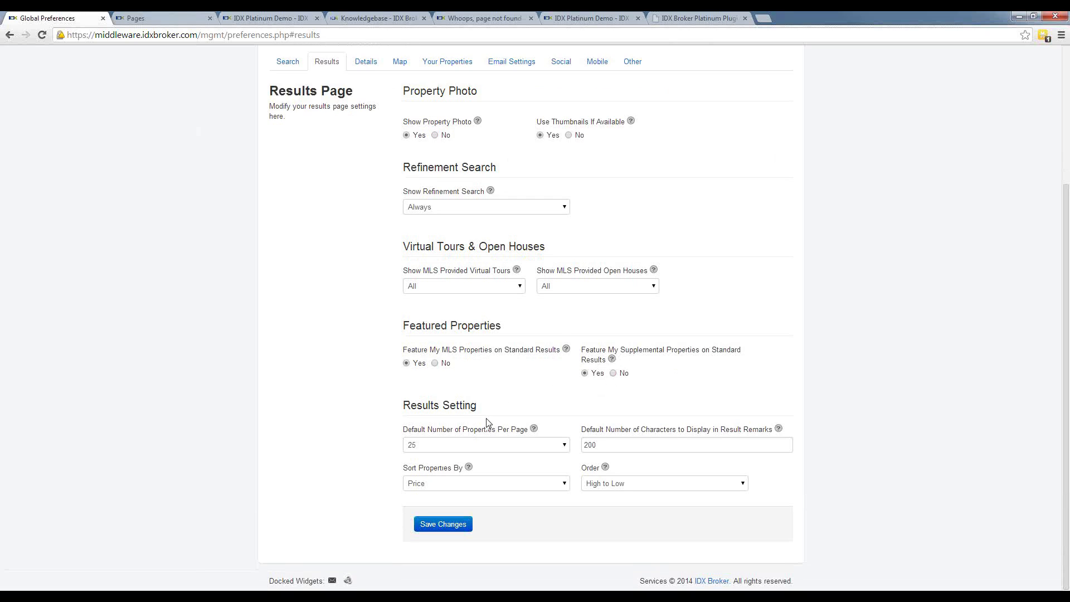
left_click(424, 446)
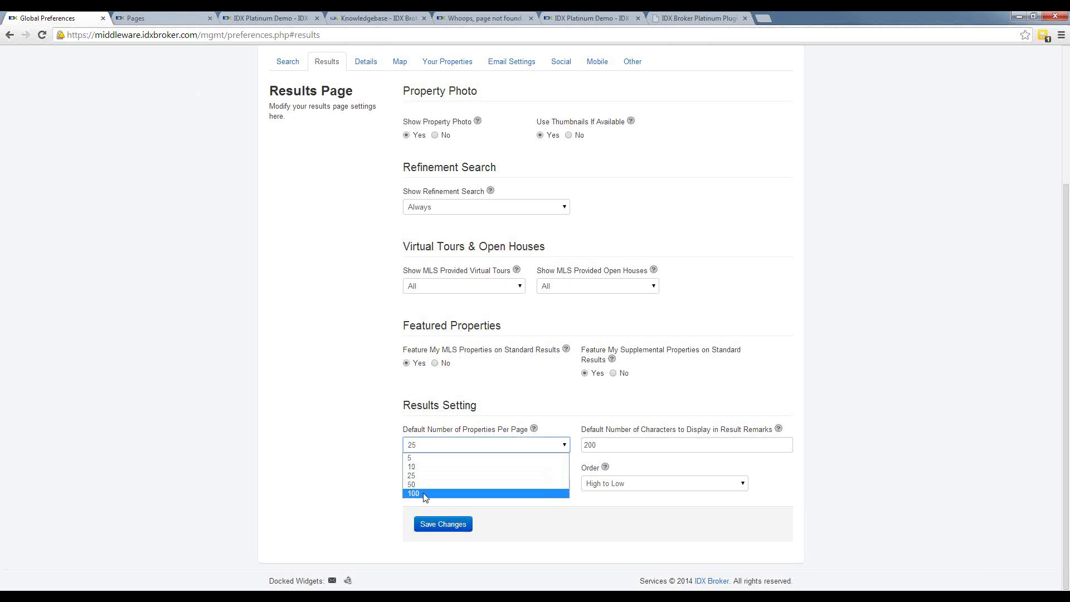
left_click(425, 494)
left_click(431, 446)
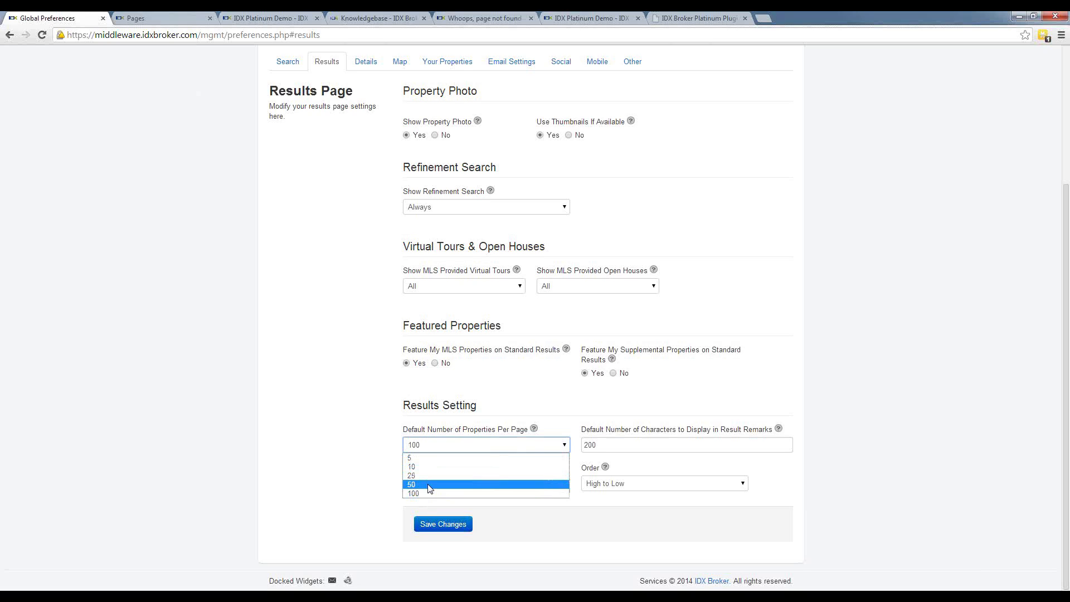
left_click(425, 494)
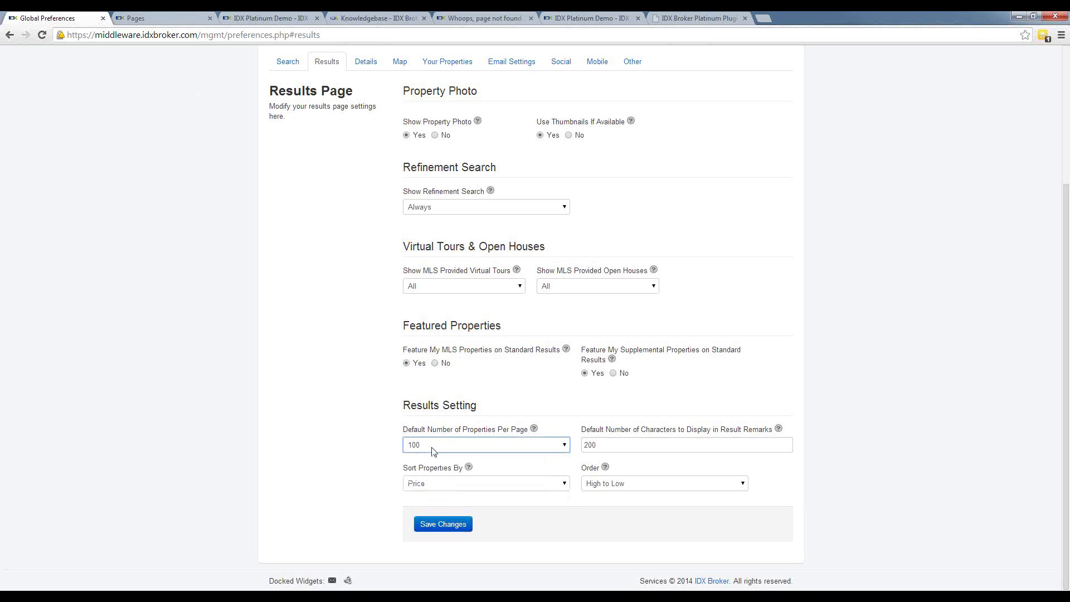
left_click(436, 446)
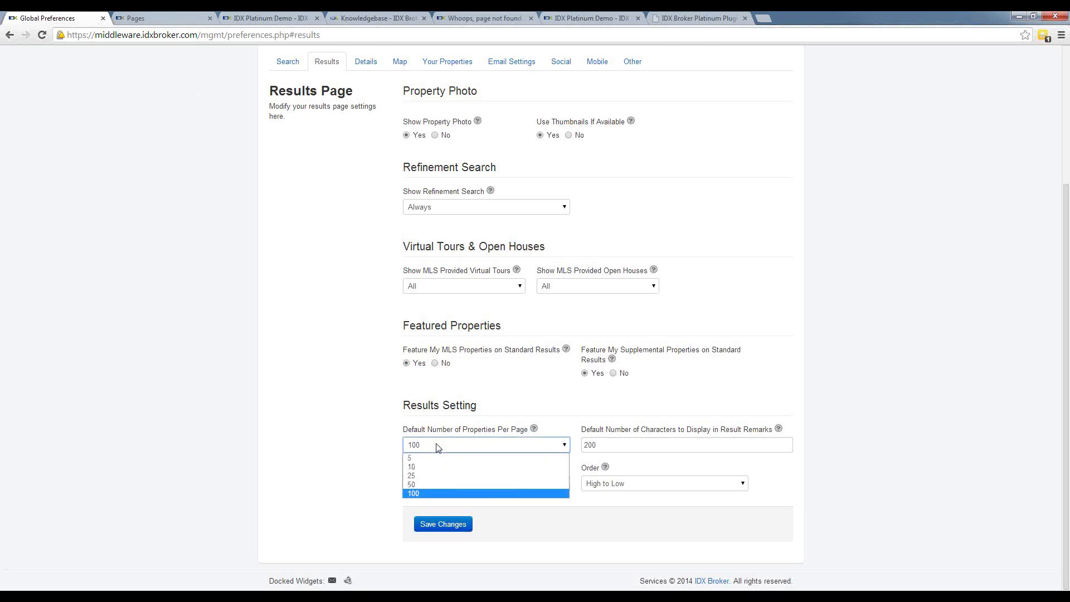
left_click(435, 477)
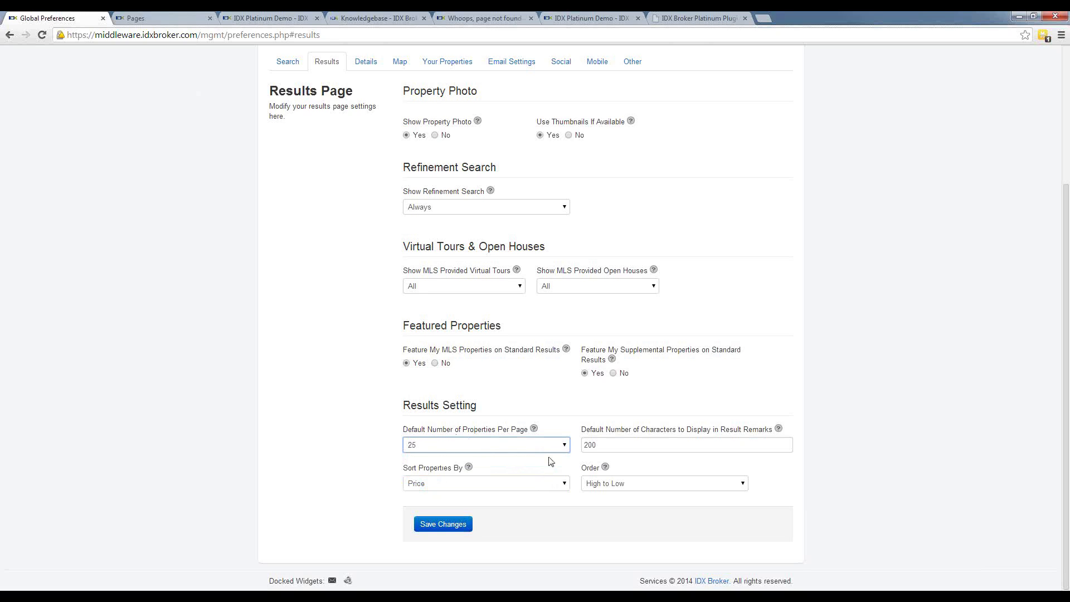
left_click(435, 449)
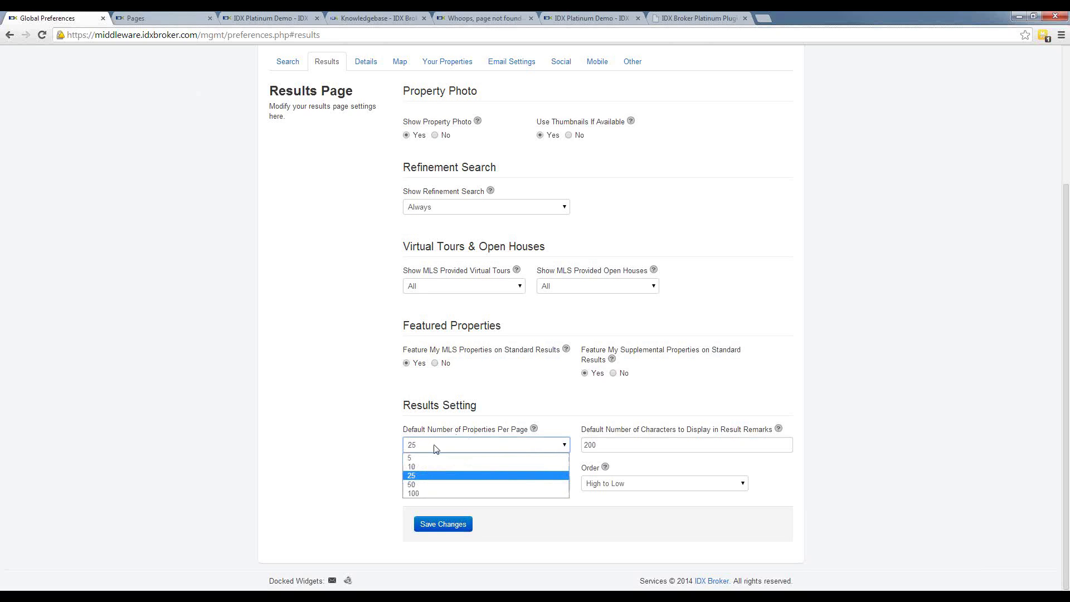
left_click(435, 449)
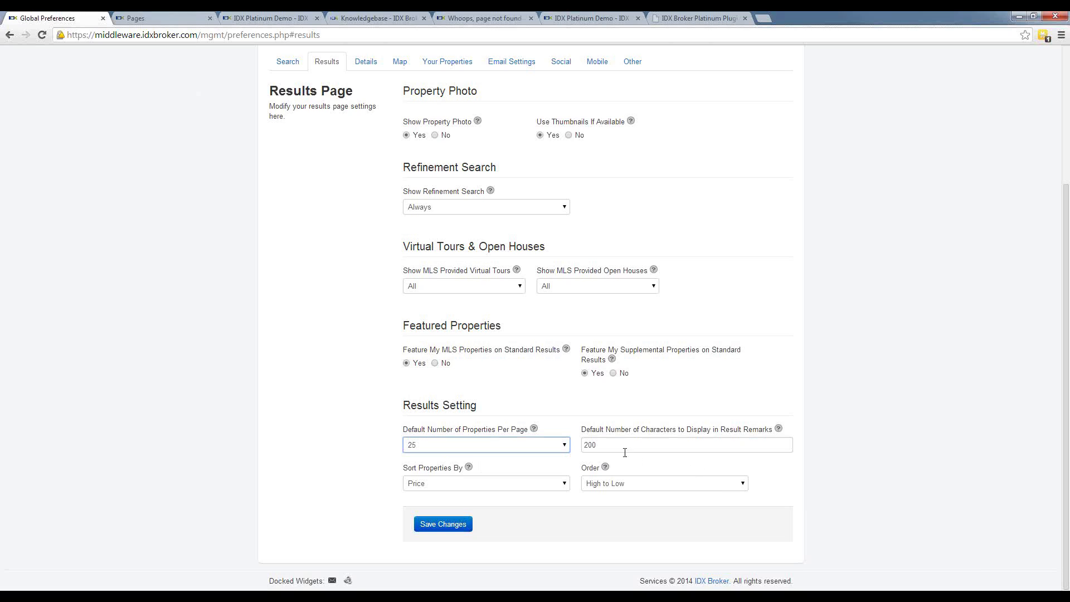
Step: Review the result remarks character limit and the Sort Properties By and Order options for results pages
left_click(642, 444)
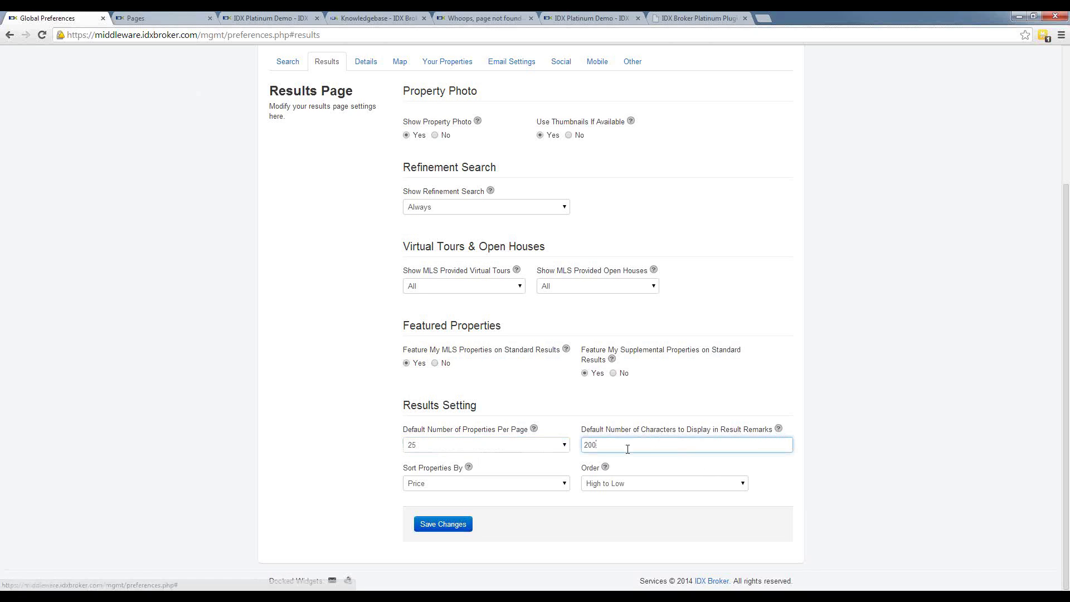
left_click(450, 487)
left_click(449, 484)
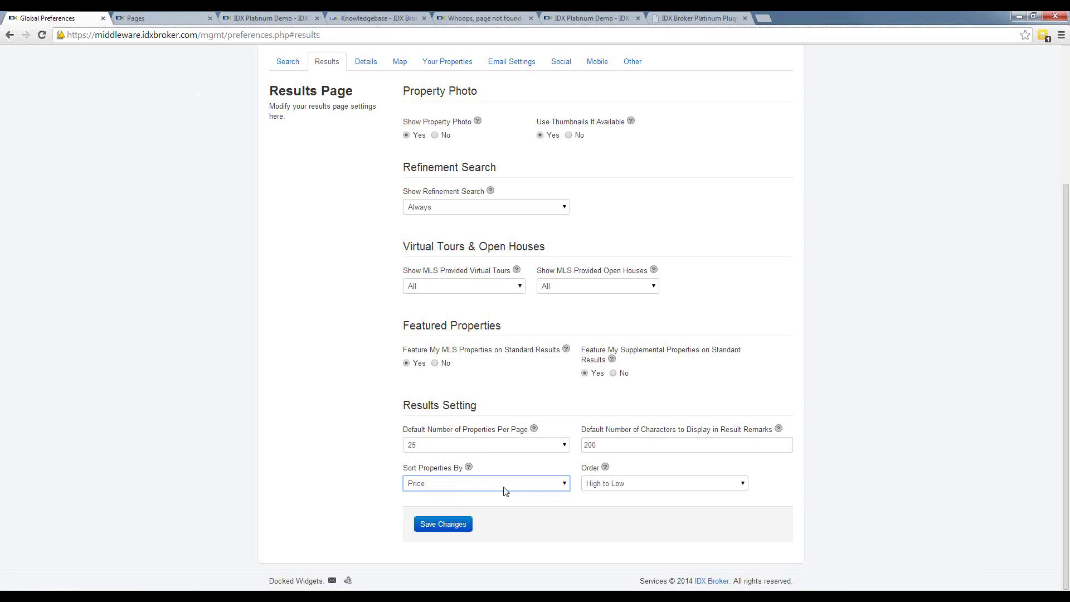
left_click(667, 487)
left_click(668, 489)
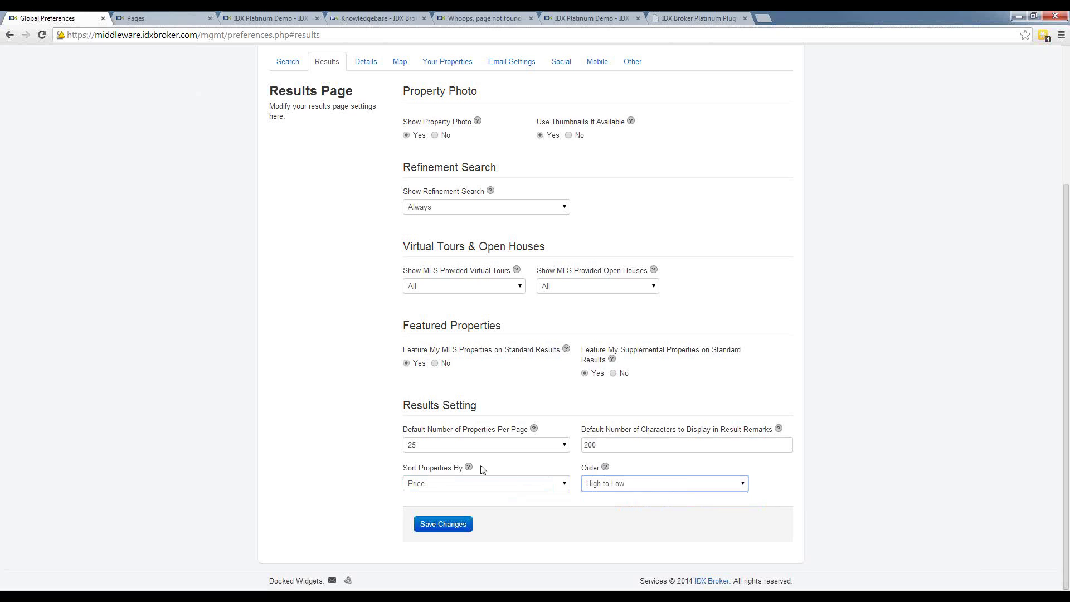
scroll(484, 391, "up", 4)
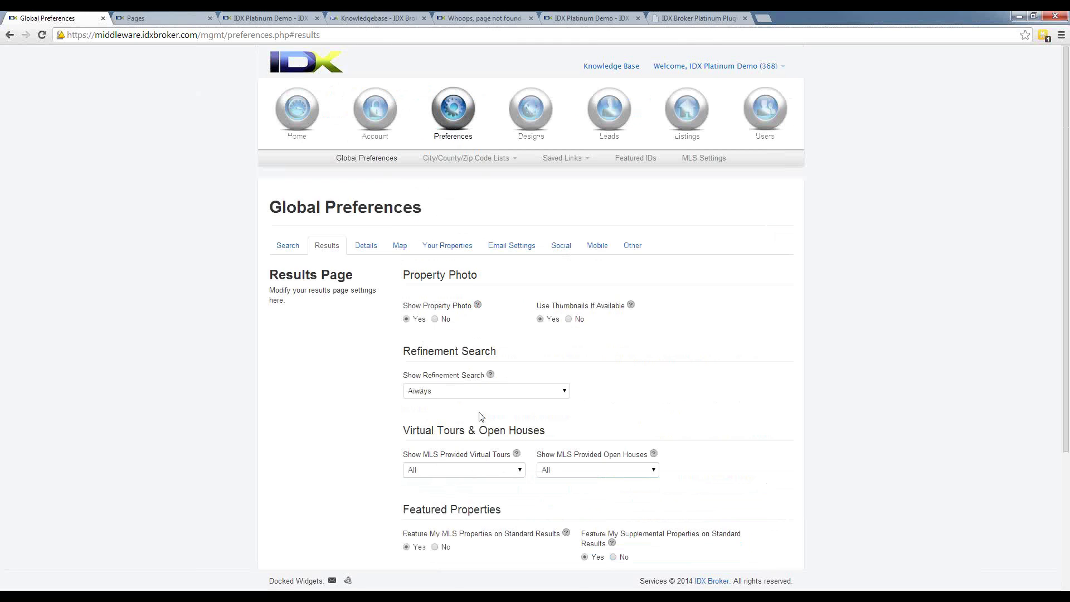
Step: Open the Details page settings without saving the Results changes and select No for Show Empty Detail Data
left_click(365, 246)
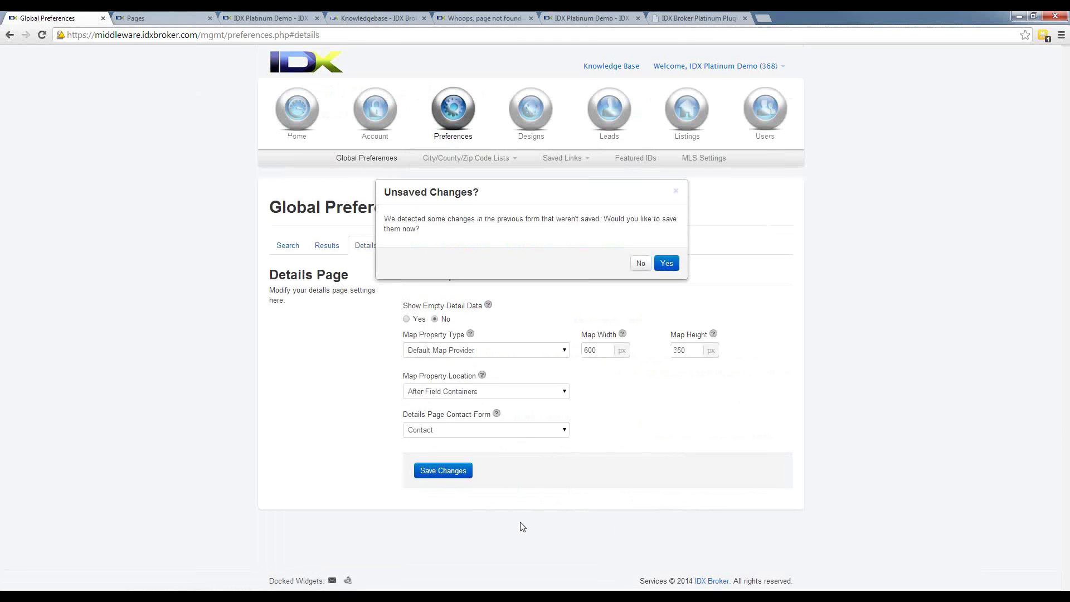
left_click(641, 264)
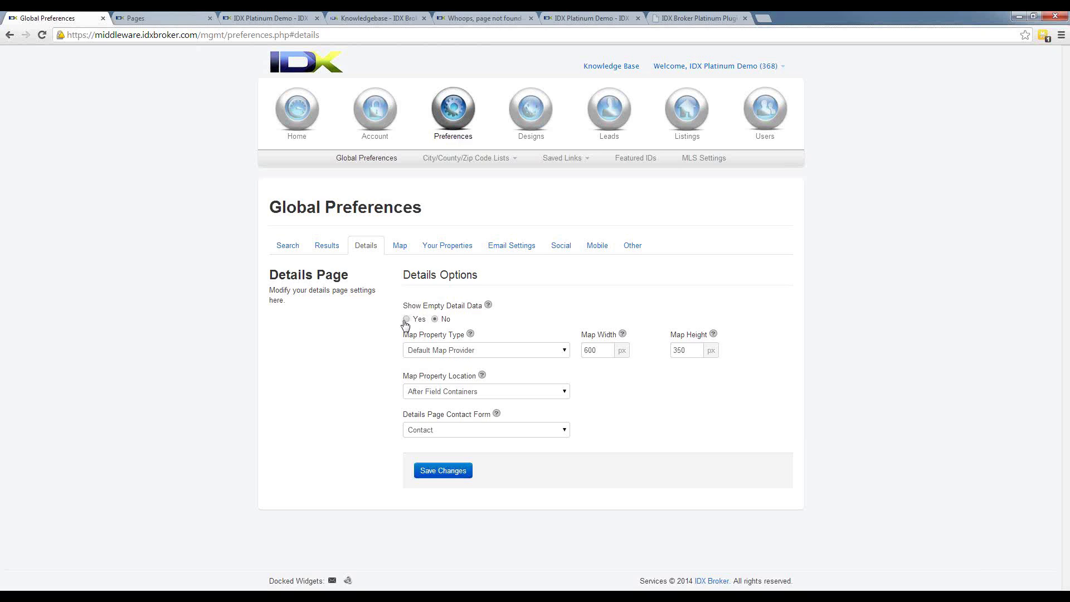
left_click(436, 319)
Step: View the details page of the Pilot Rock listing on the demo site, down to its basic and advanced features
left_click(178, 20)
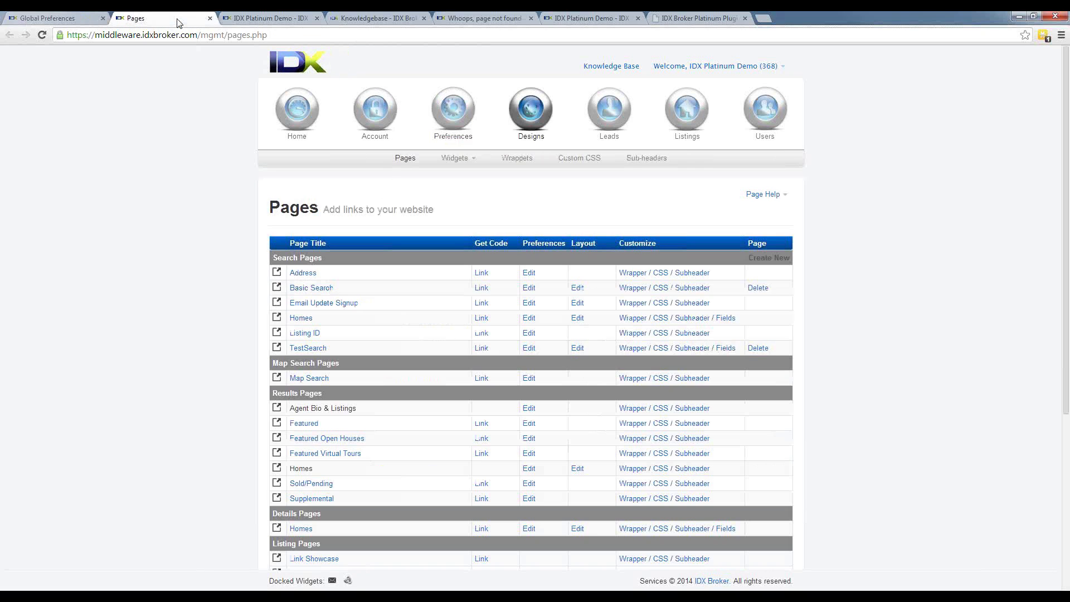
left_click(267, 18)
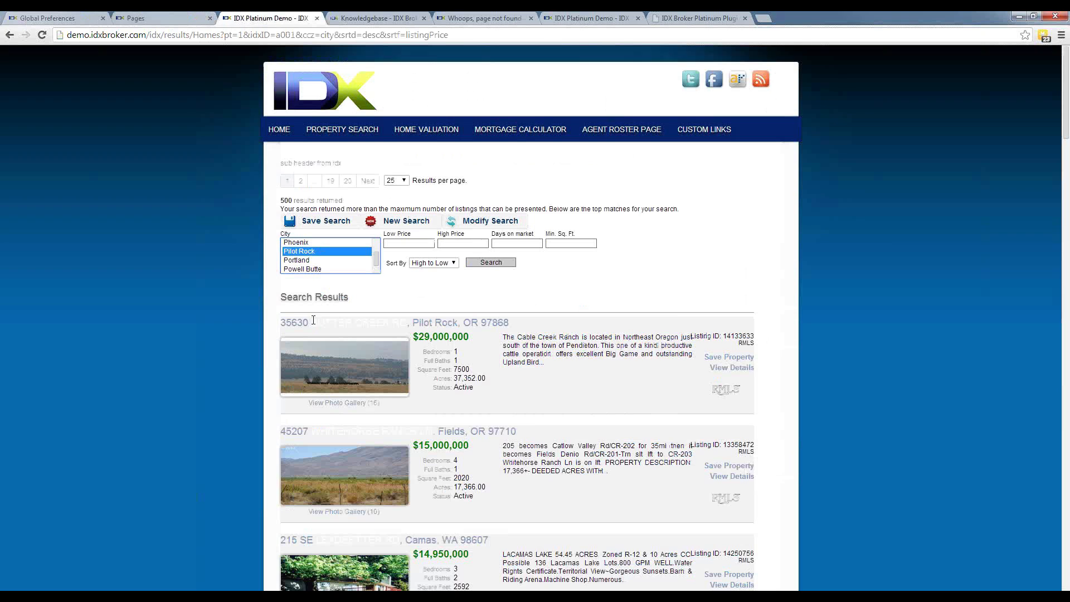
left_click(731, 368)
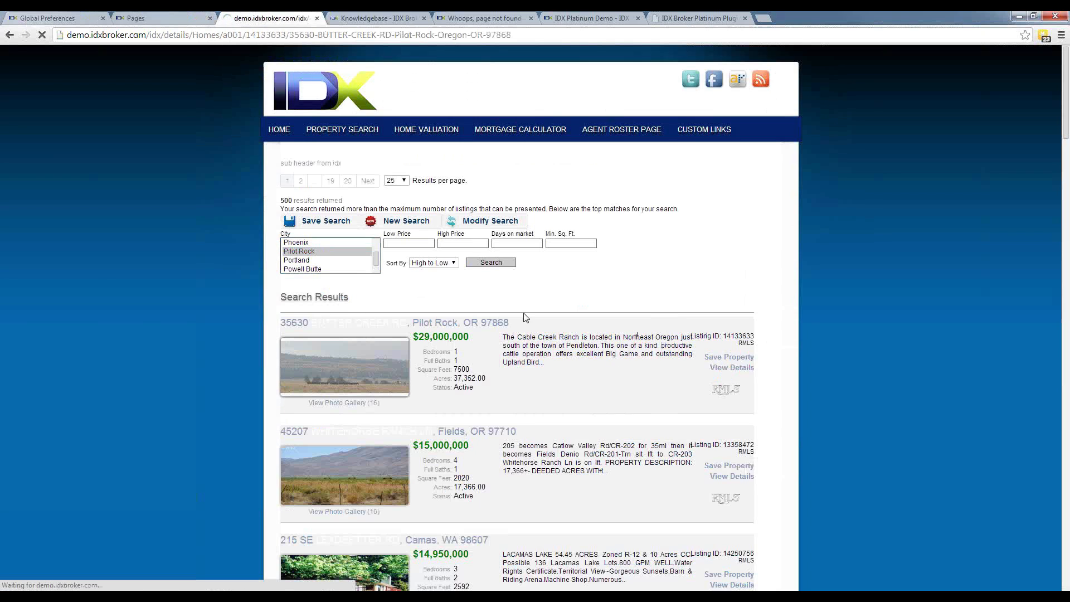
scroll(462, 313, "down", 1)
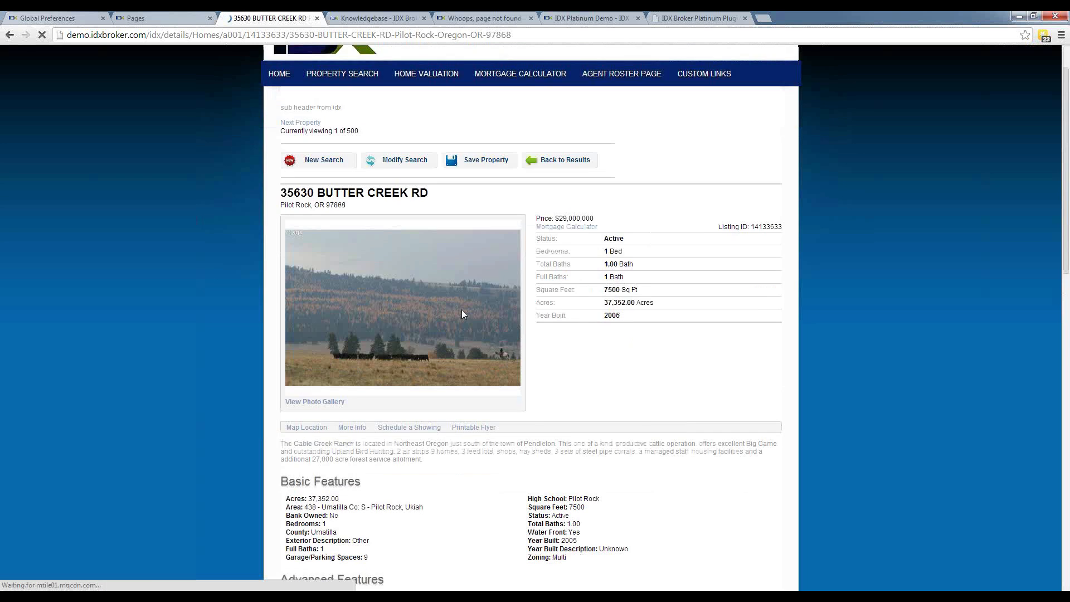
scroll(462, 313, "down", 3)
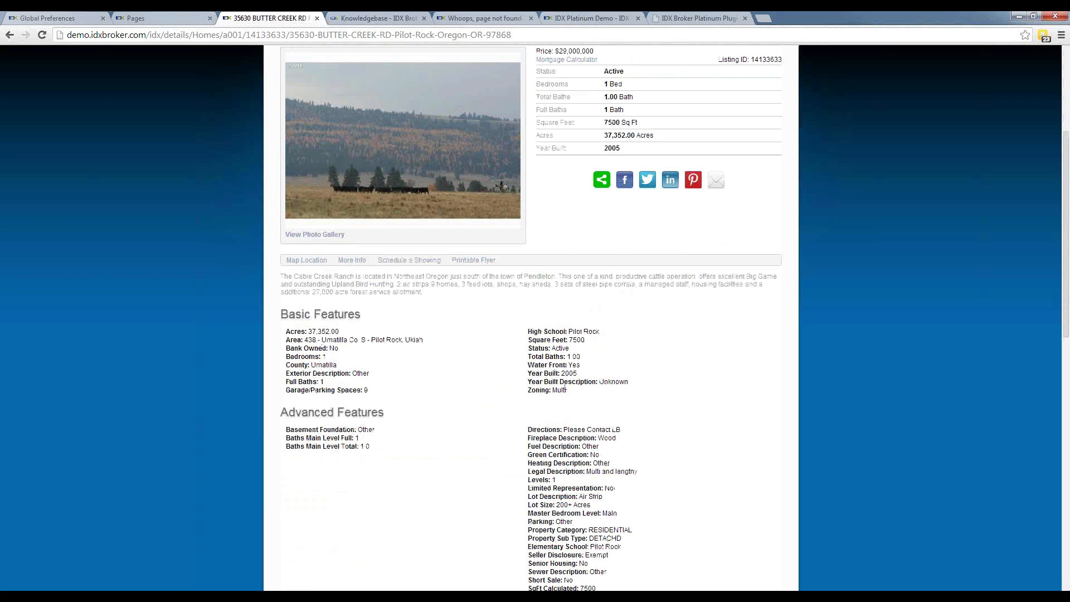
Step: Try Walkscore as the Map Property Type in the Details settings and view its key and size fields
left_click(42, 19)
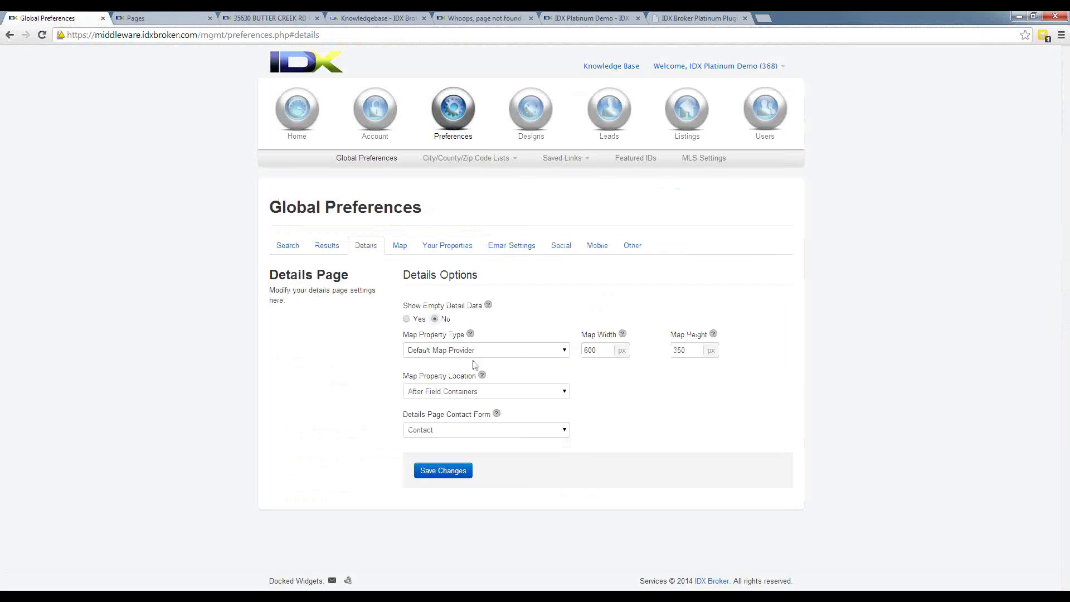
left_click(420, 355)
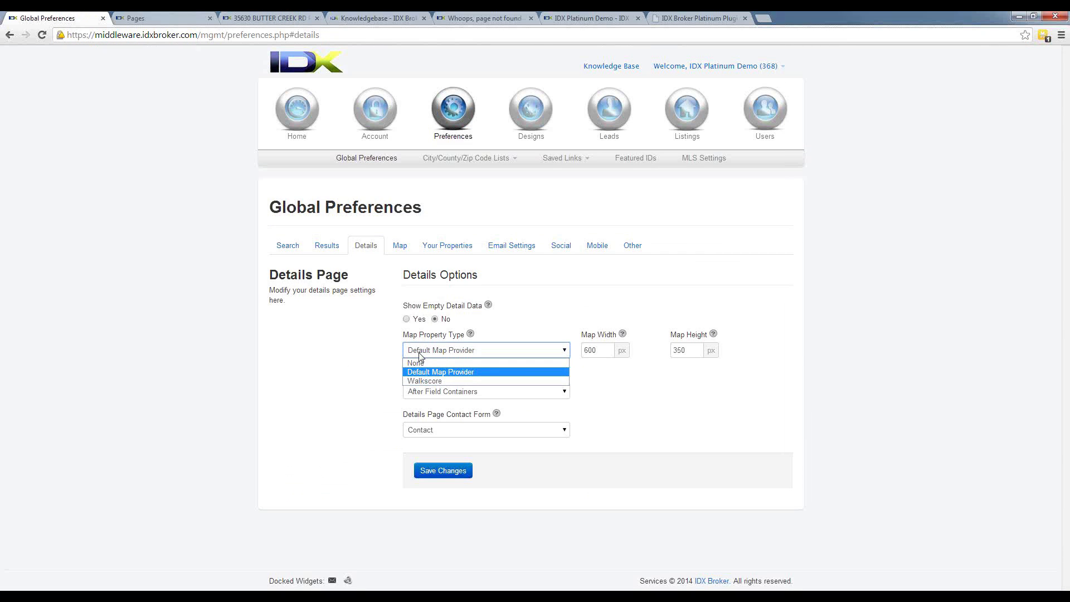
left_click(429, 381)
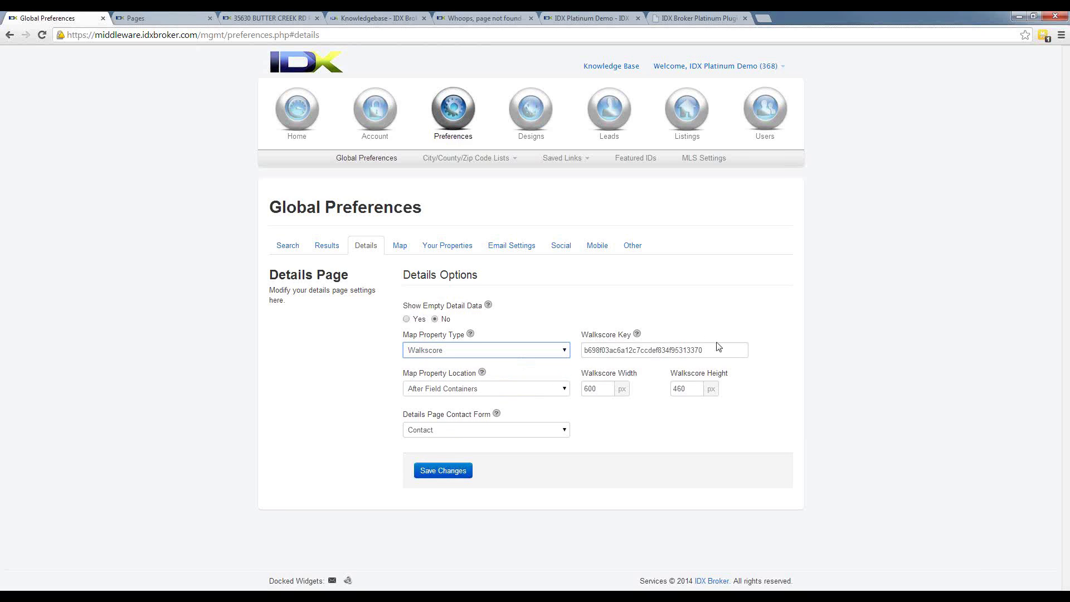
left_click(458, 353)
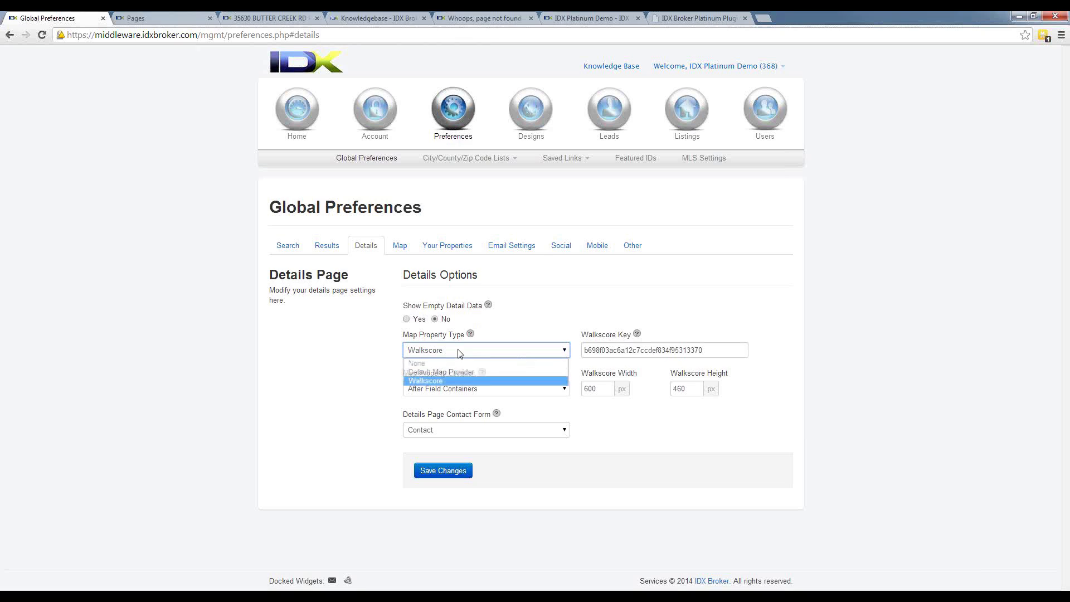
left_click(440, 381)
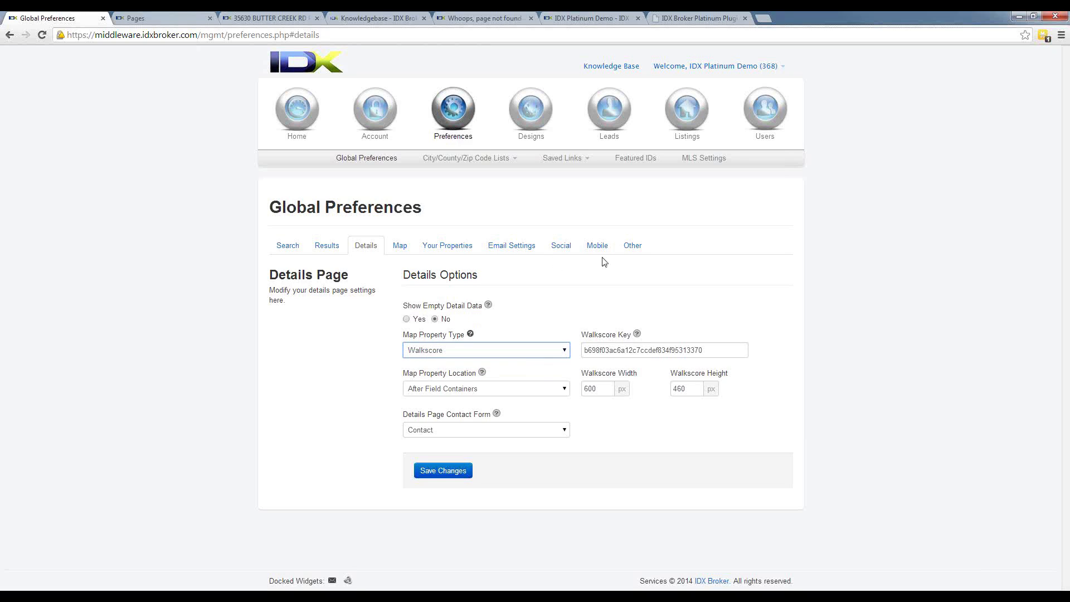
left_click(710, 353)
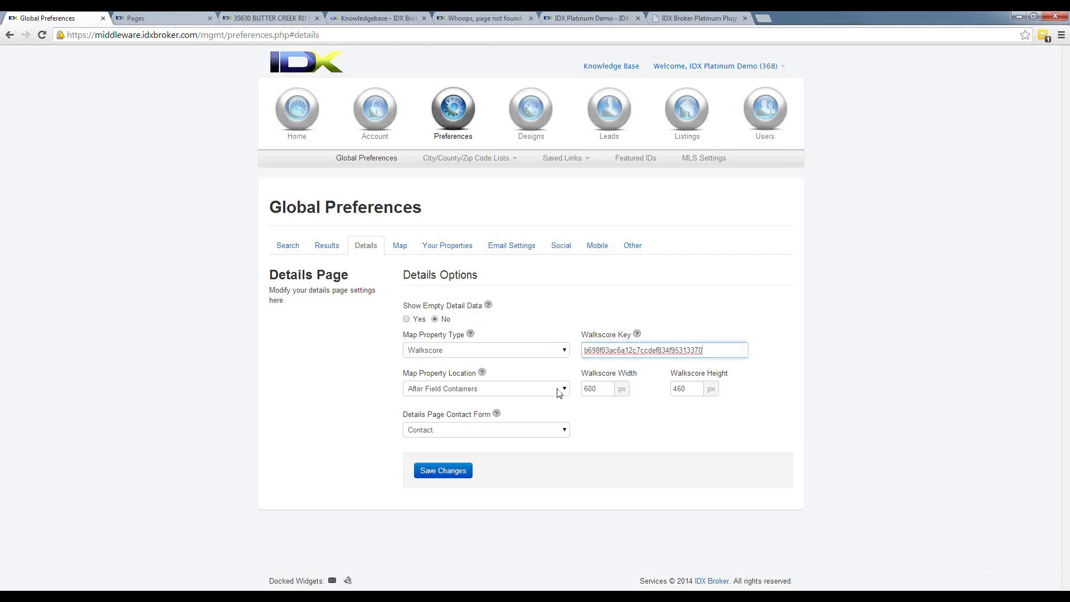
left_click(595, 412)
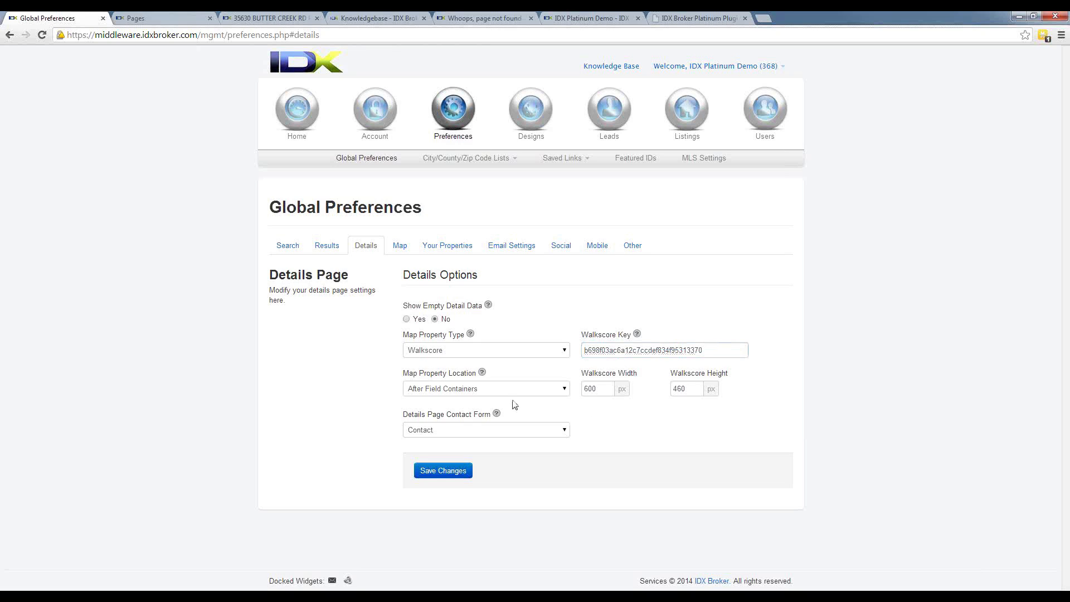
Step: Review the Map Property Location and Details Page Contact Form options in the Details settings
left_click(496, 393)
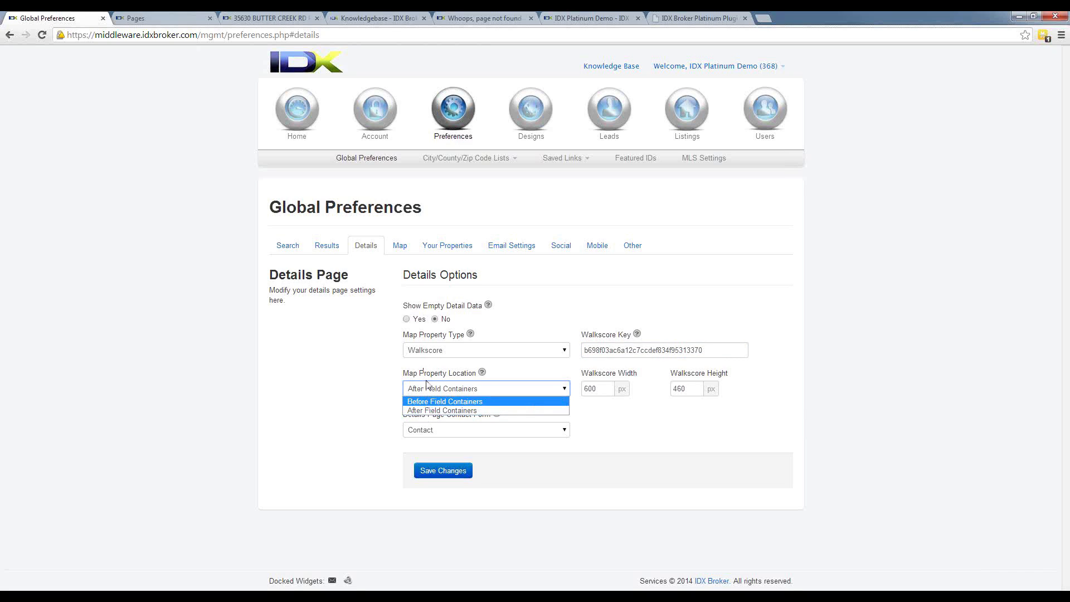
left_click(438, 411)
left_click(454, 430)
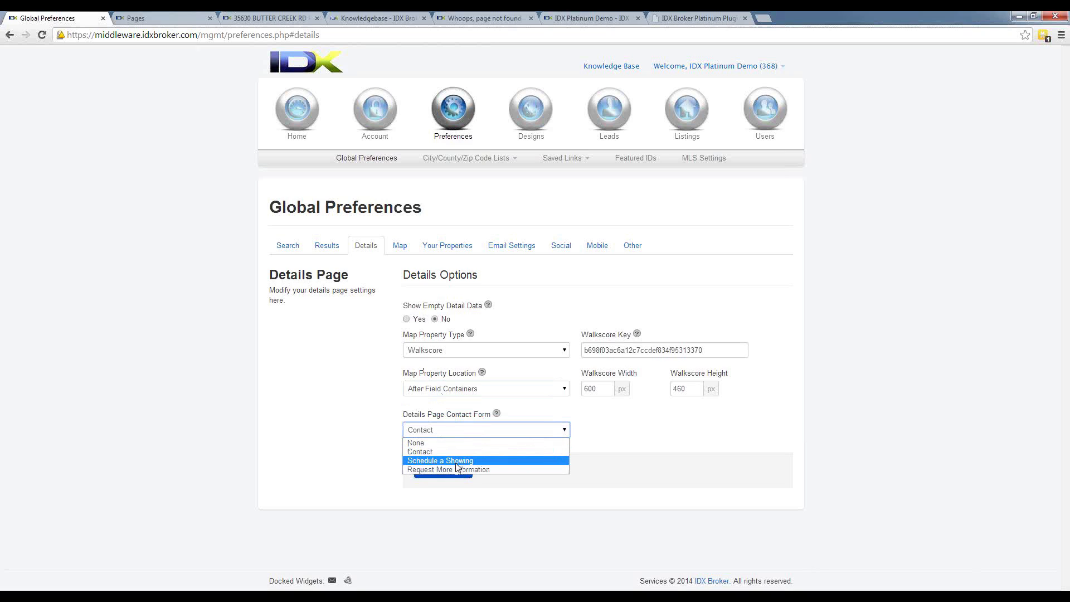
left_click(548, 482)
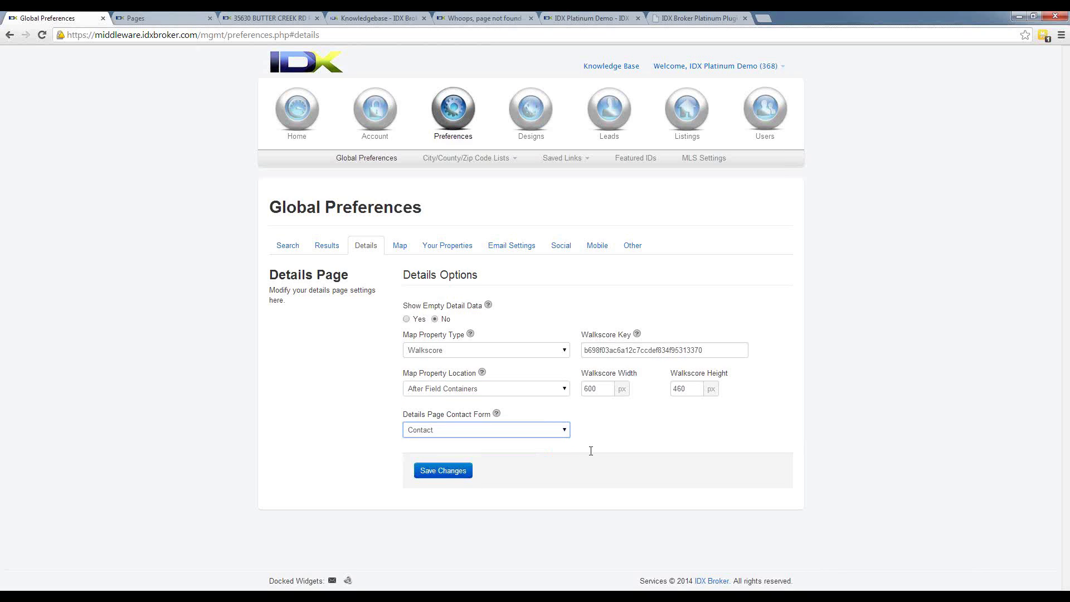
Step: Open the Map settings without saving the Details changes and set All Results Page Maps to Yes
left_click(401, 246)
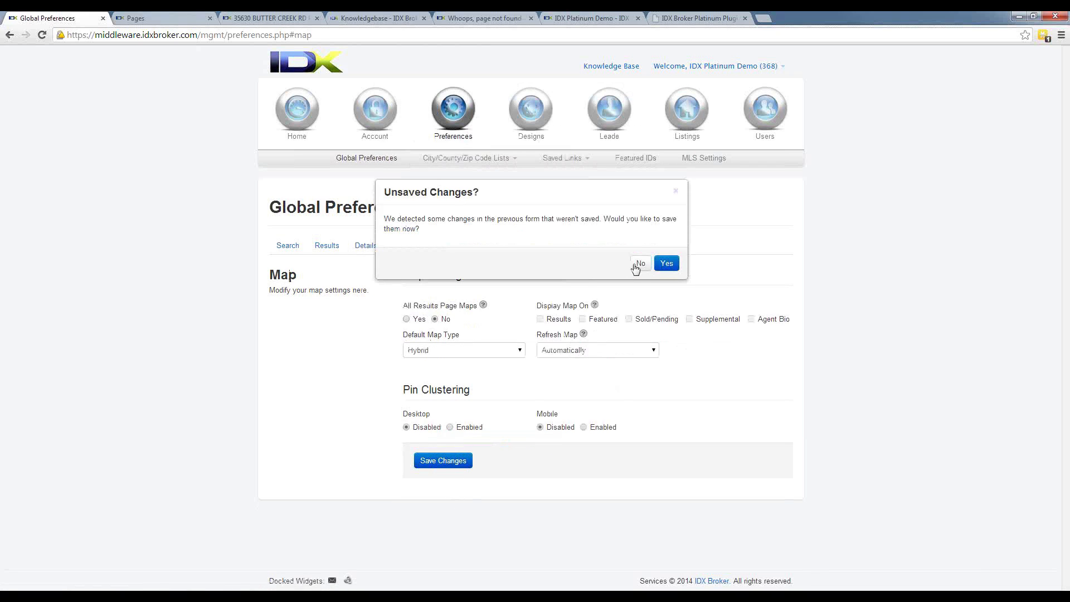
left_click(640, 263)
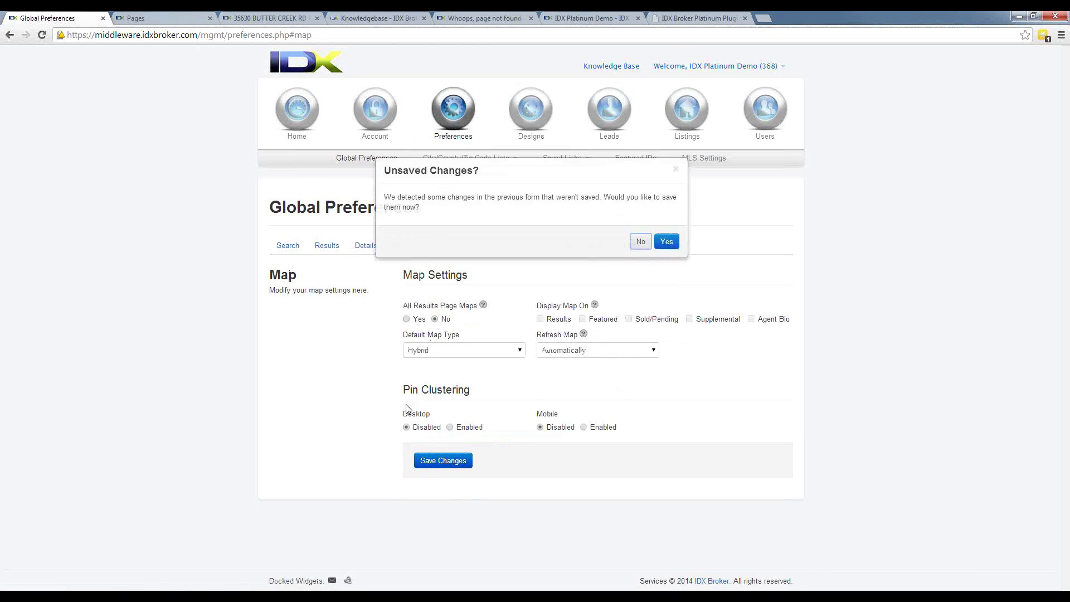
left_click(407, 322)
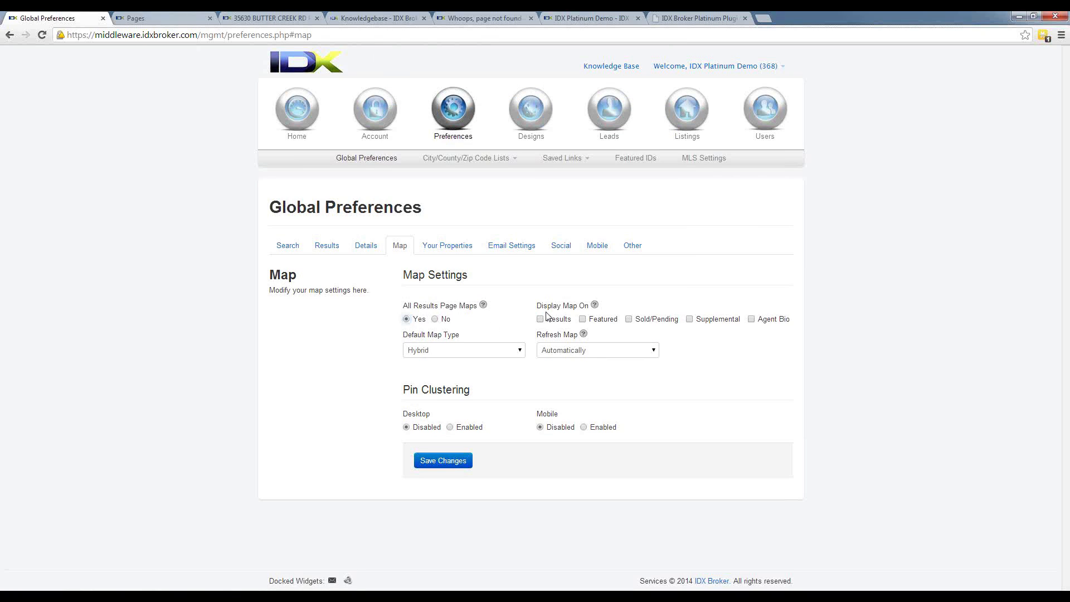
Step: Review the Default Map Type and Refresh Map options, and set Display Map On to include Results pages
left_click(471, 354)
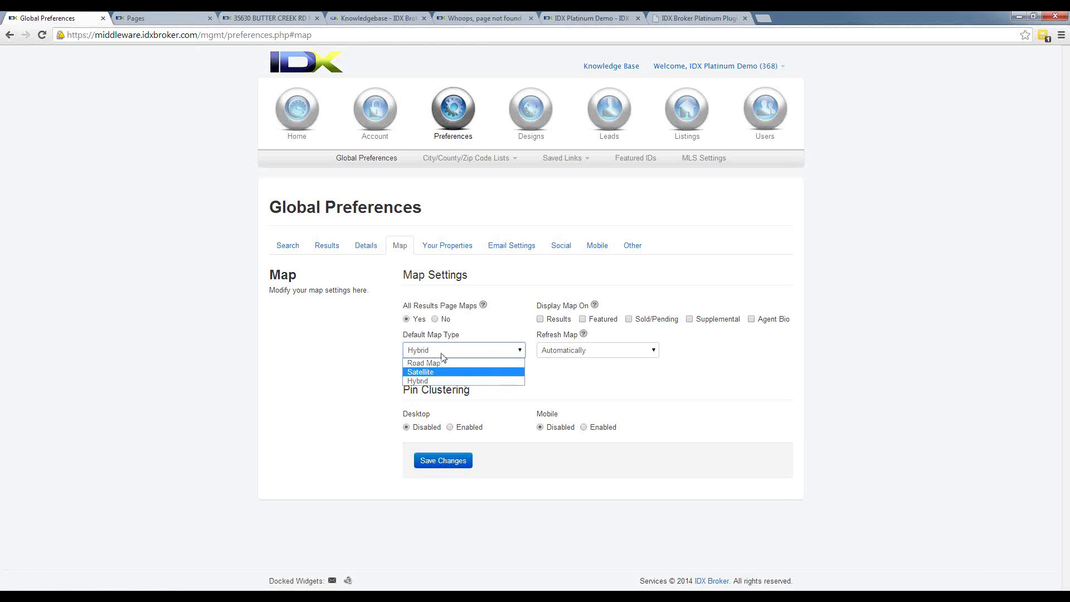
left_click(563, 394)
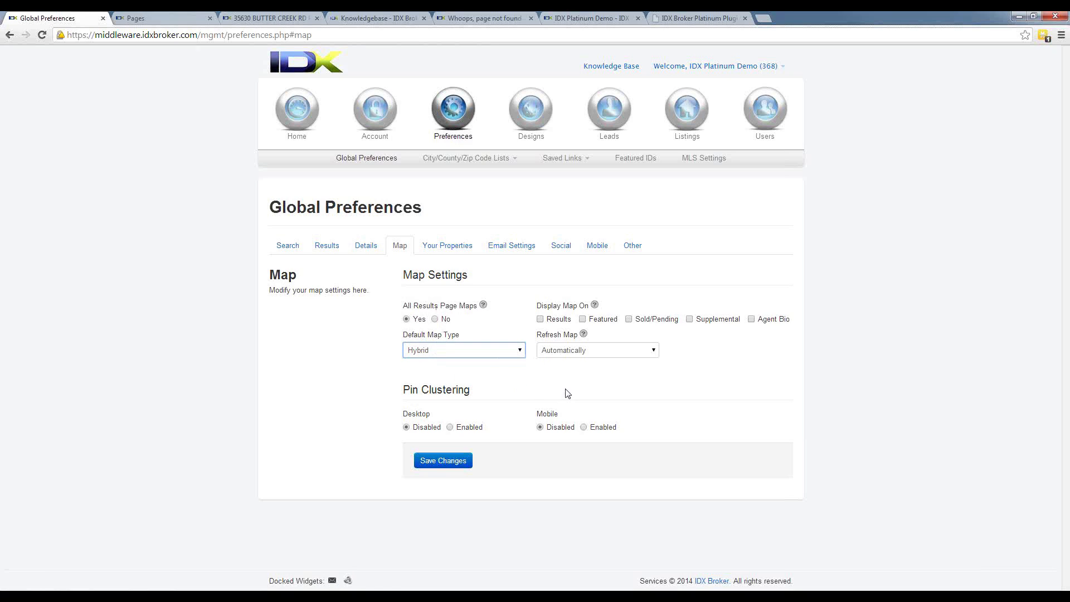
left_click(563, 351)
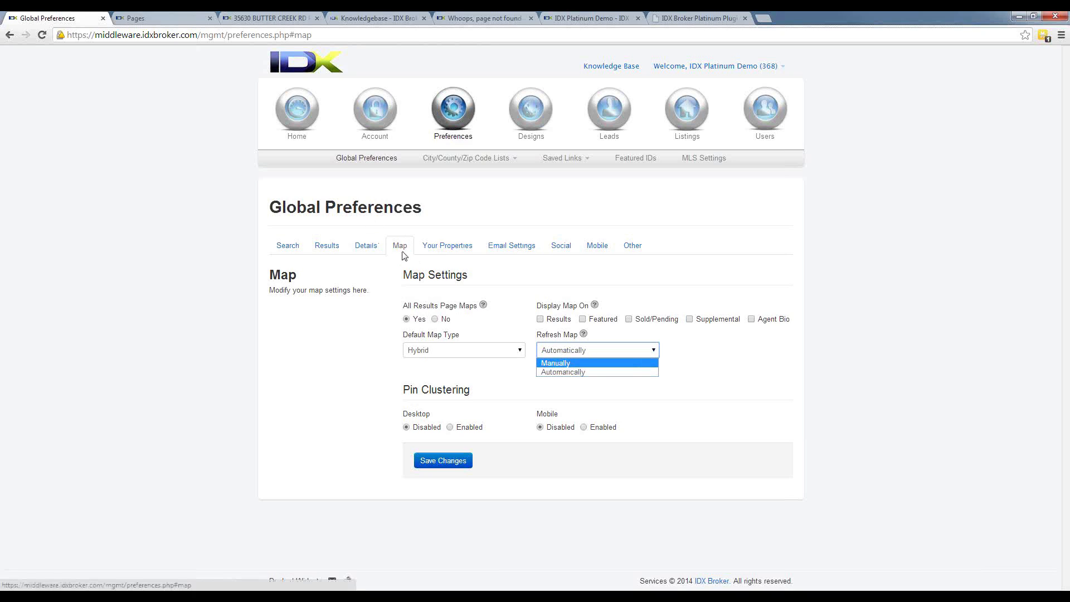
left_click(560, 372)
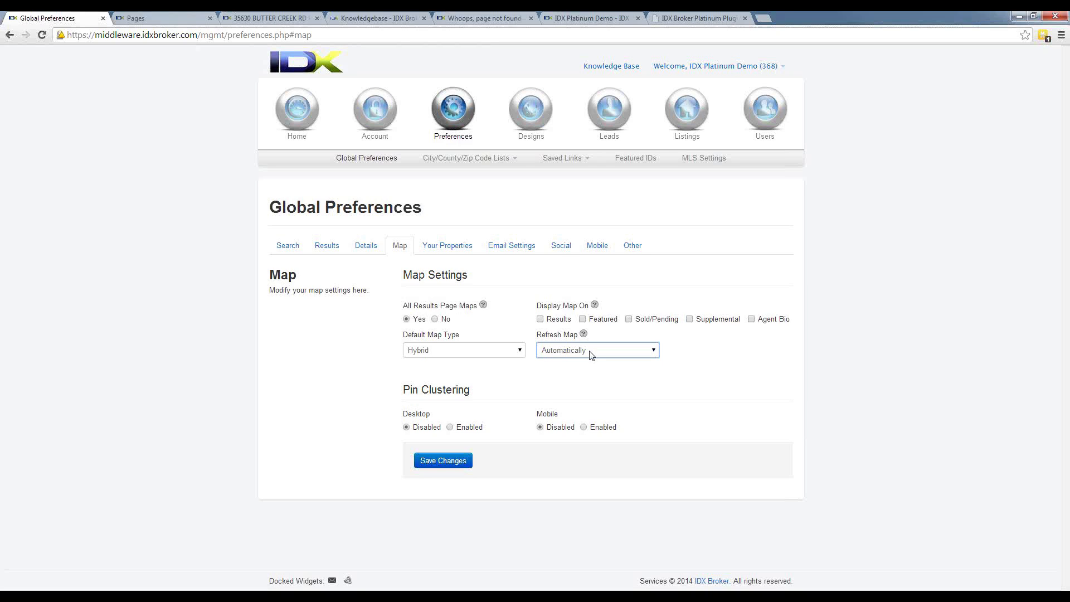
left_click(589, 351)
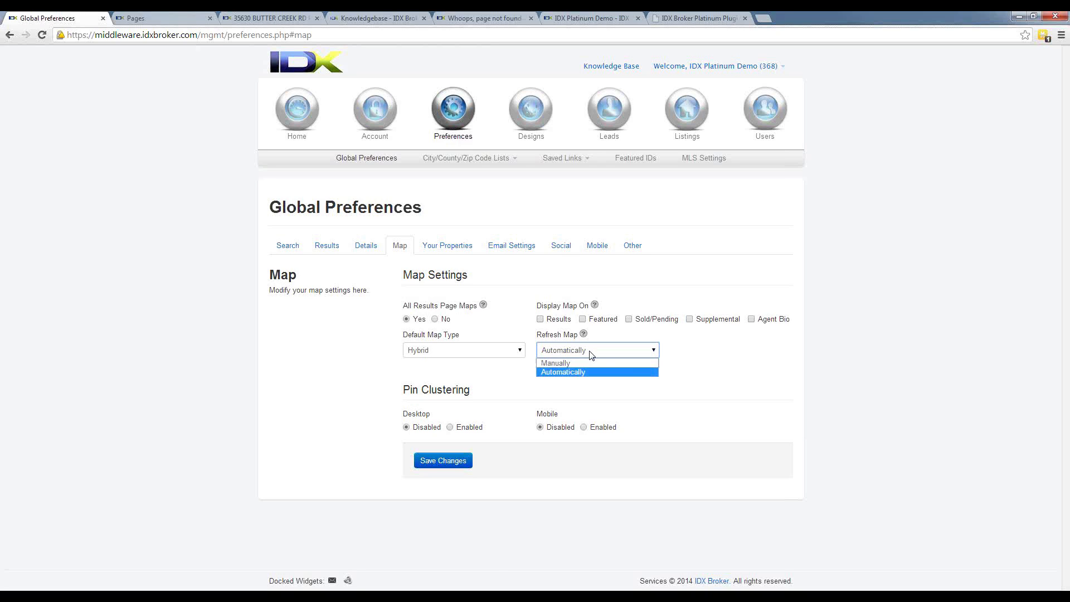
left_click(571, 372)
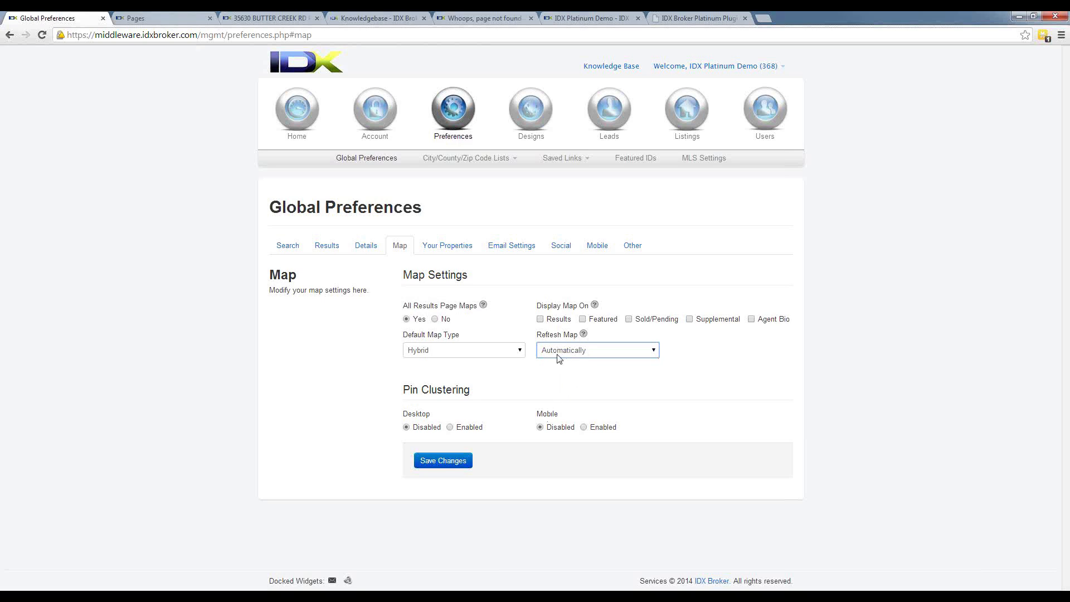
left_click(540, 321)
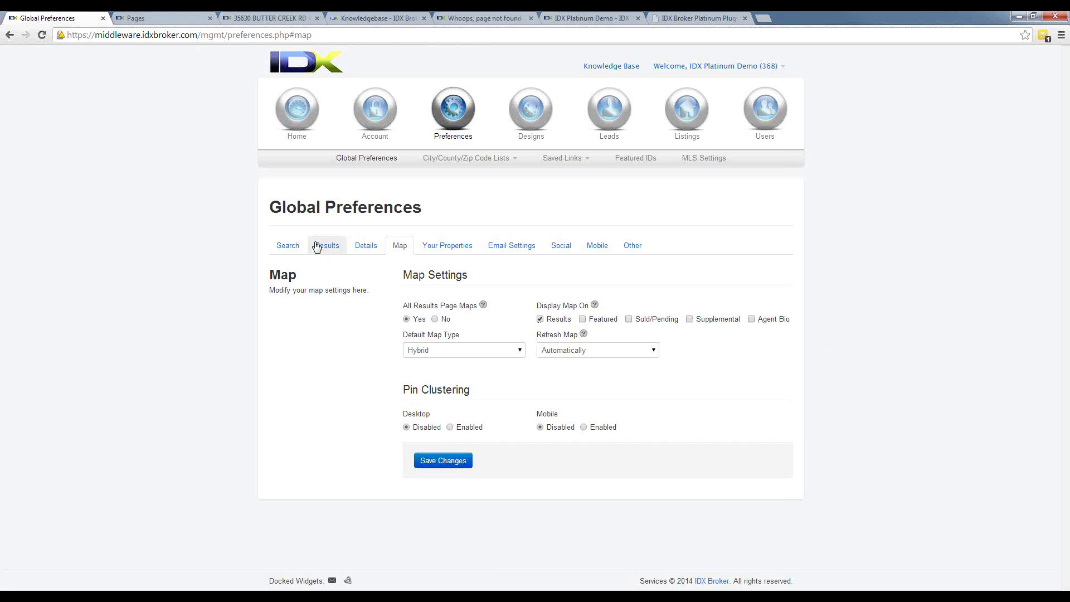
Step: Open the Map Search page on the demo site and zoom in on the property pins around Eugene
left_click(173, 17)
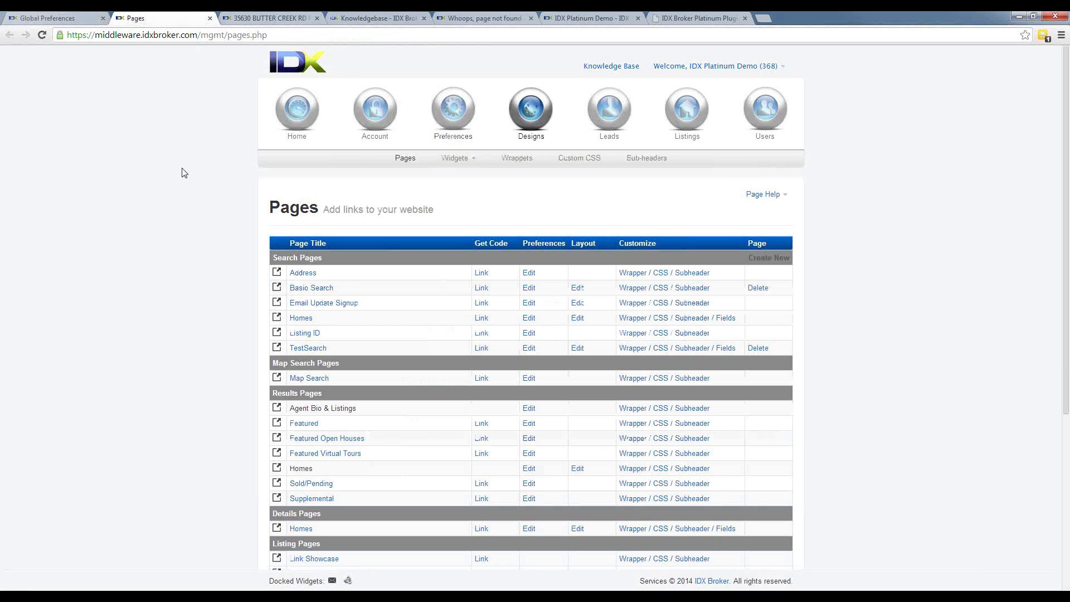
left_click(303, 378)
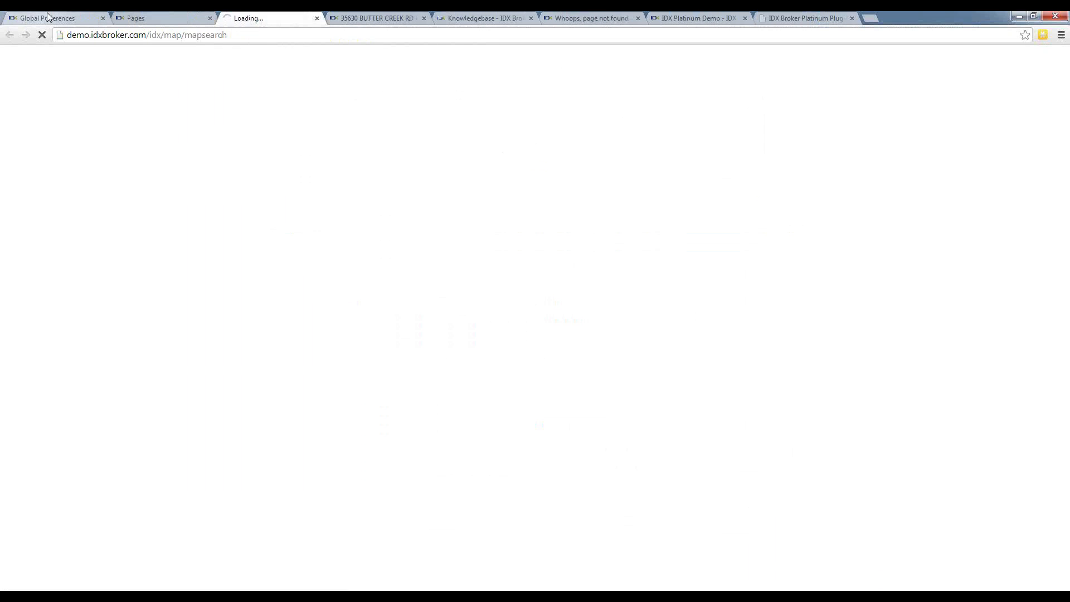
left_click(47, 12)
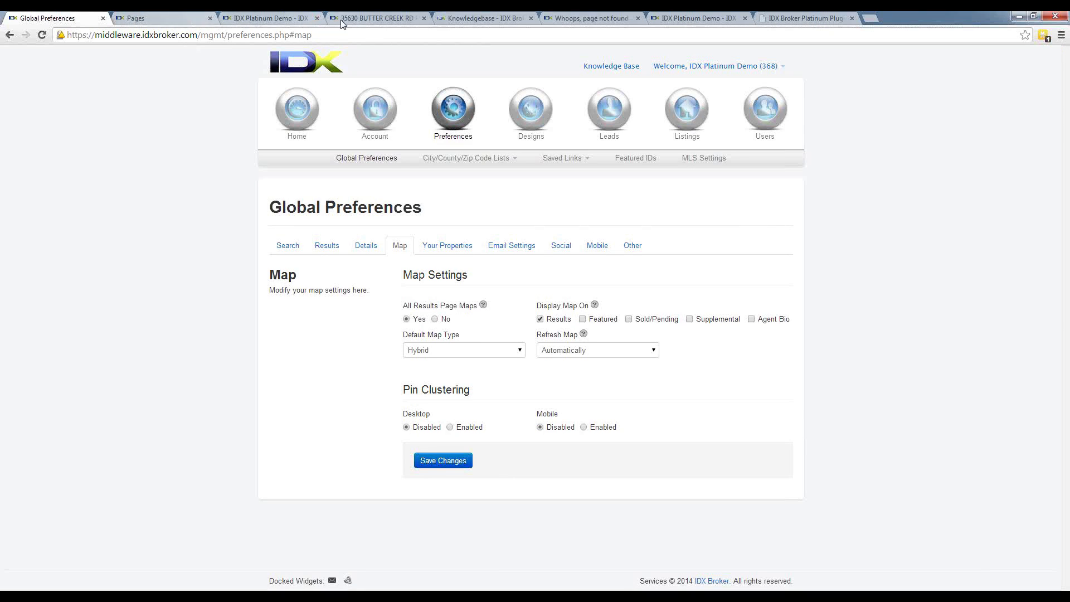
left_click(277, 19)
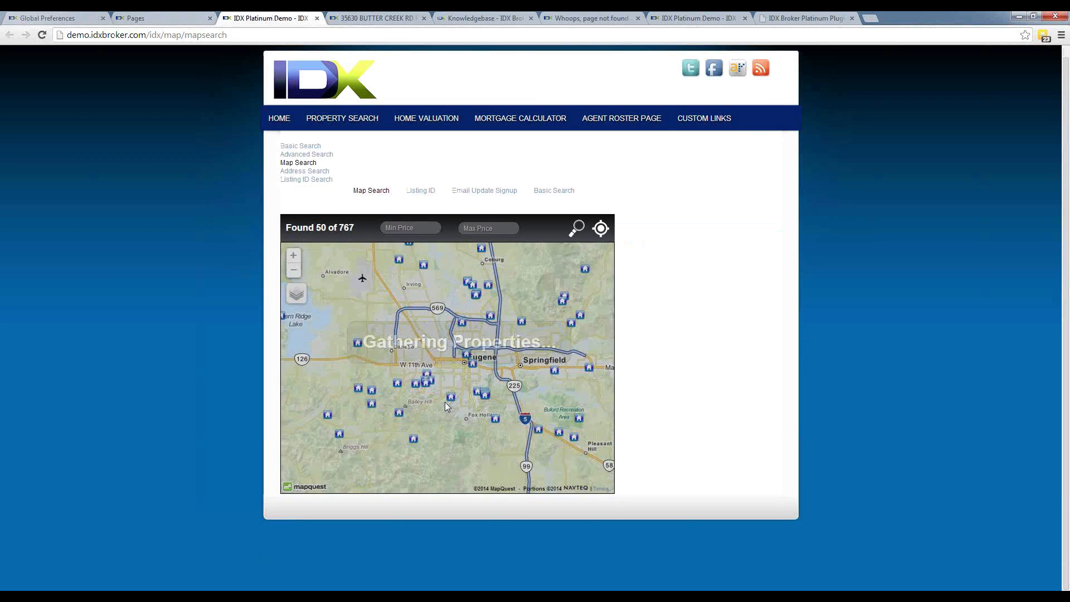
scroll(379, 351, "up", 3)
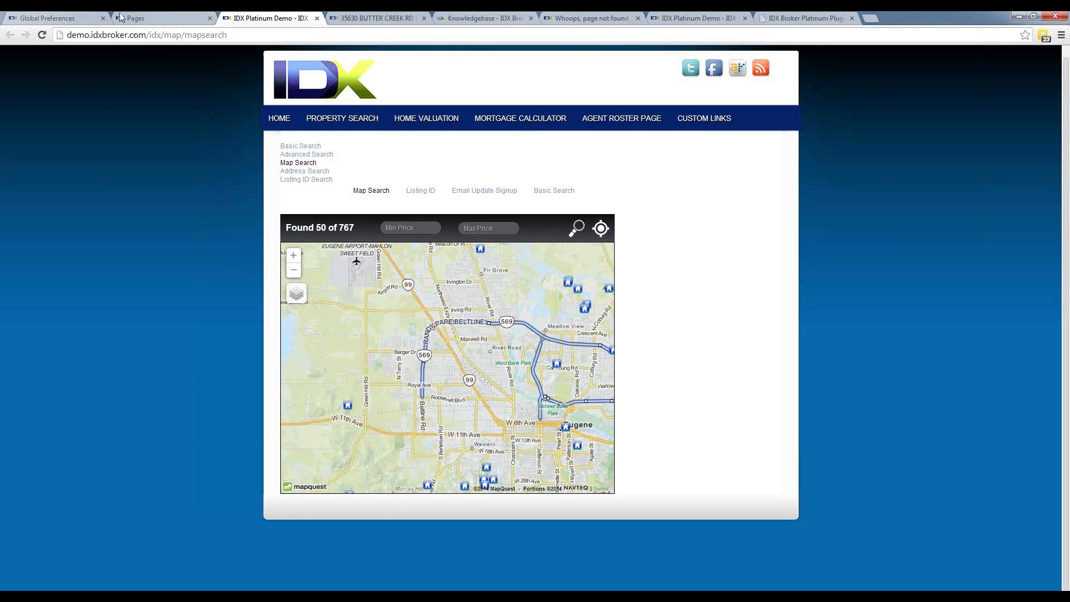
Step: Enable Desktop pin clustering in the Map settings, save the changes and return to the demo map search page
left_click(61, 18)
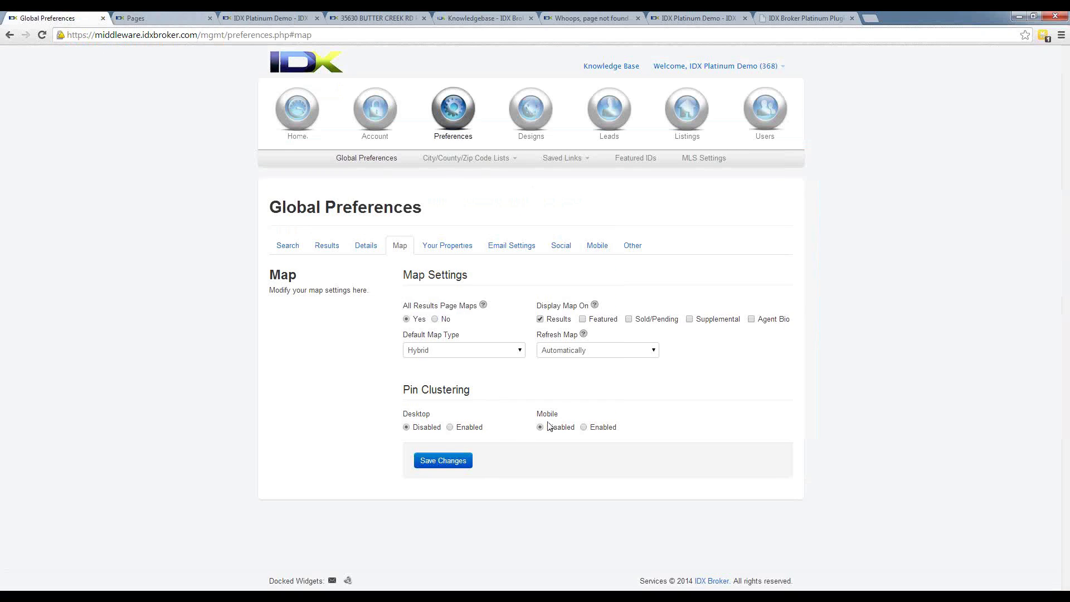
left_click(453, 428)
left_click(446, 461)
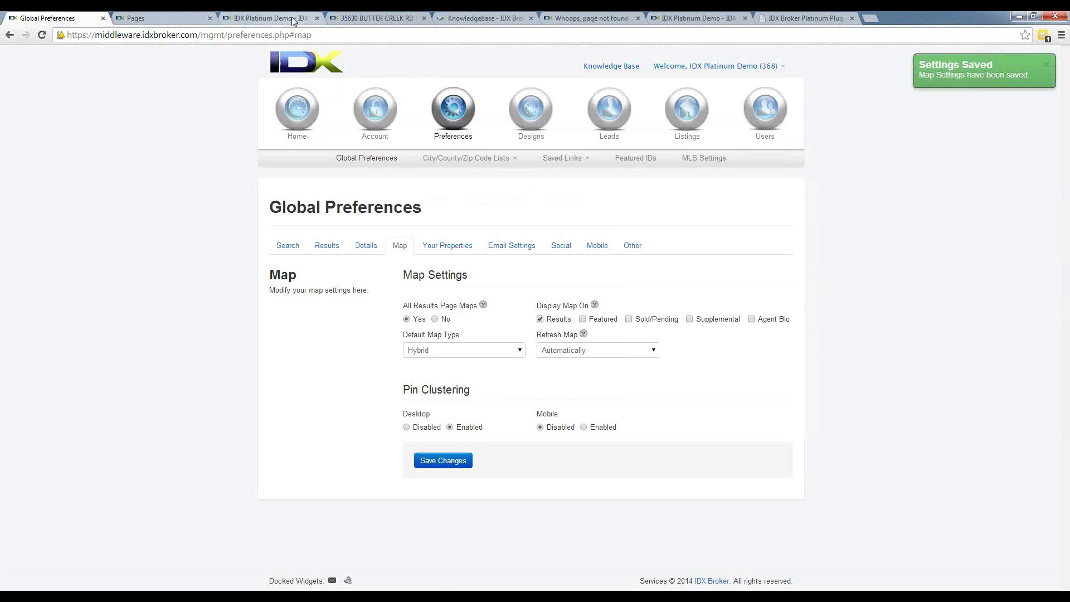
left_click(292, 18)
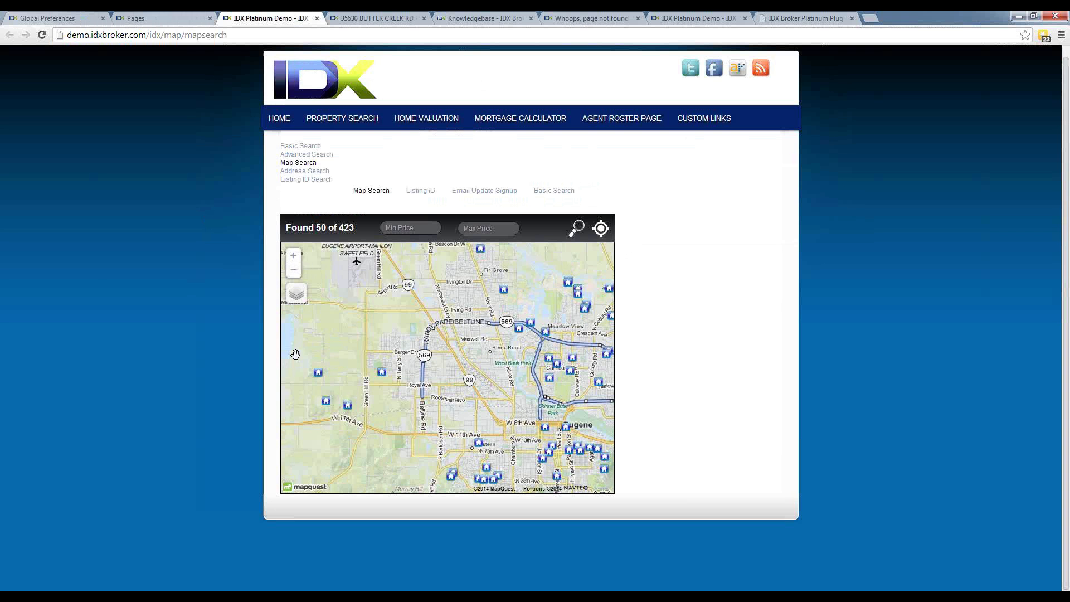
Step: Reload the demo map search page, zoom into the pin clusters northwest of Eugene and view a listing's pop-up near Irving Rd
key("F5")
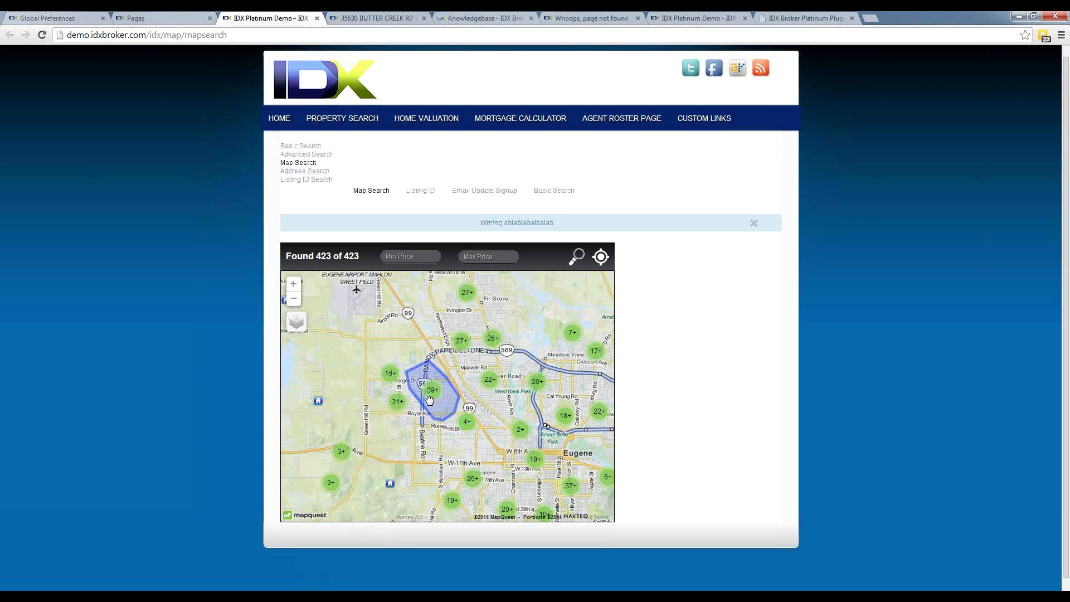
left_click_drag(318, 255, 355, 252)
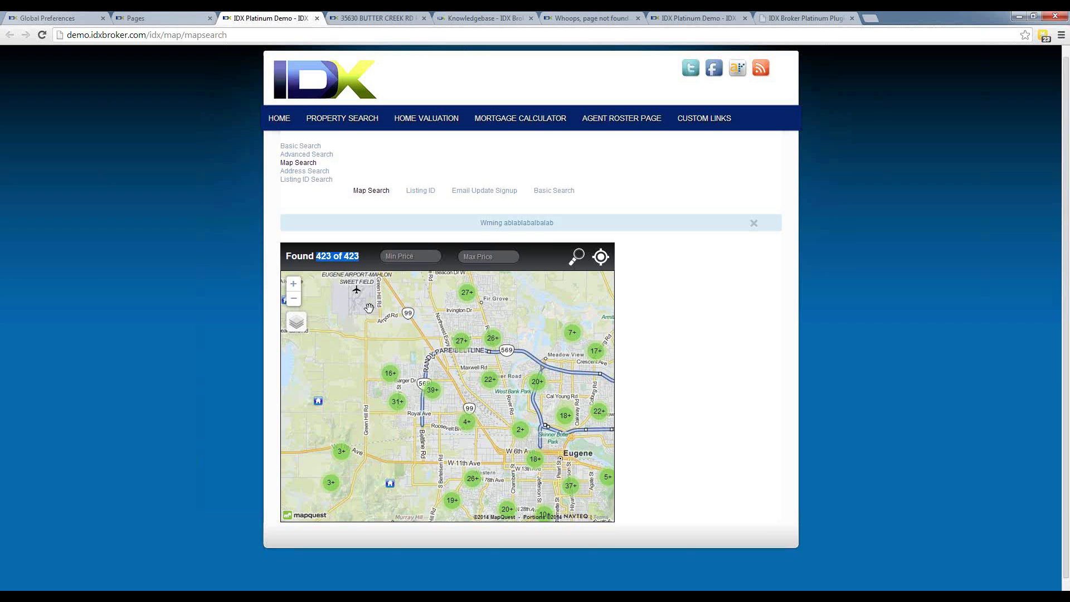
left_click(461, 341)
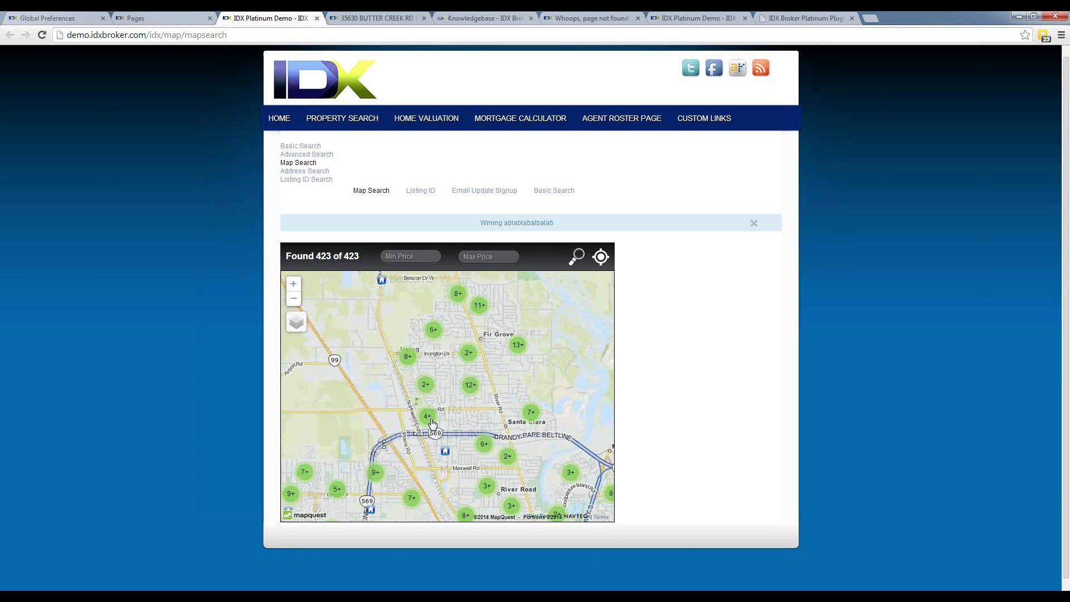
left_click(431, 420)
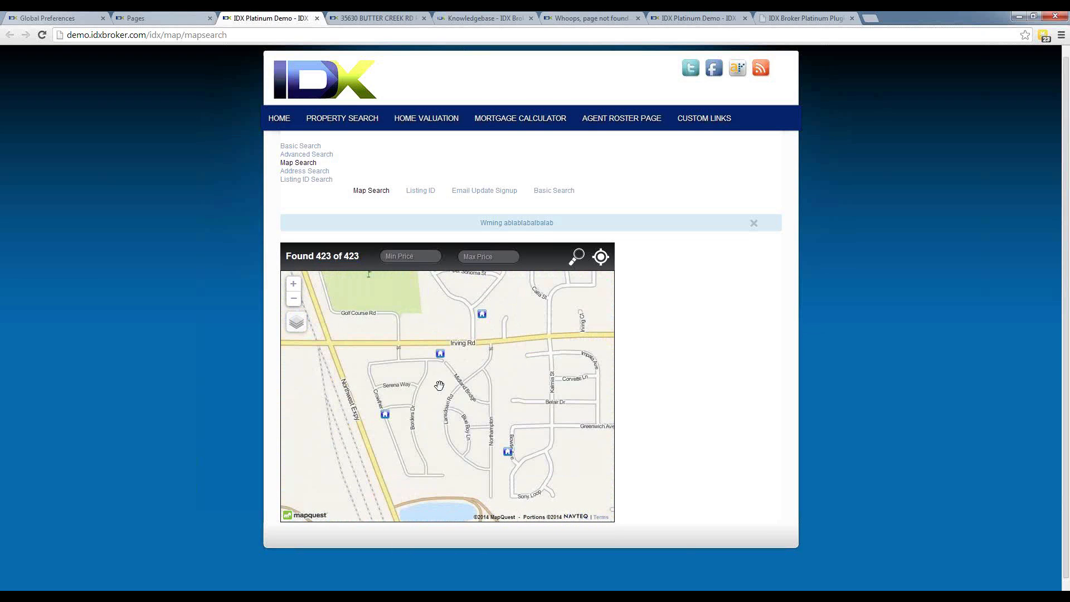
left_click(440, 354)
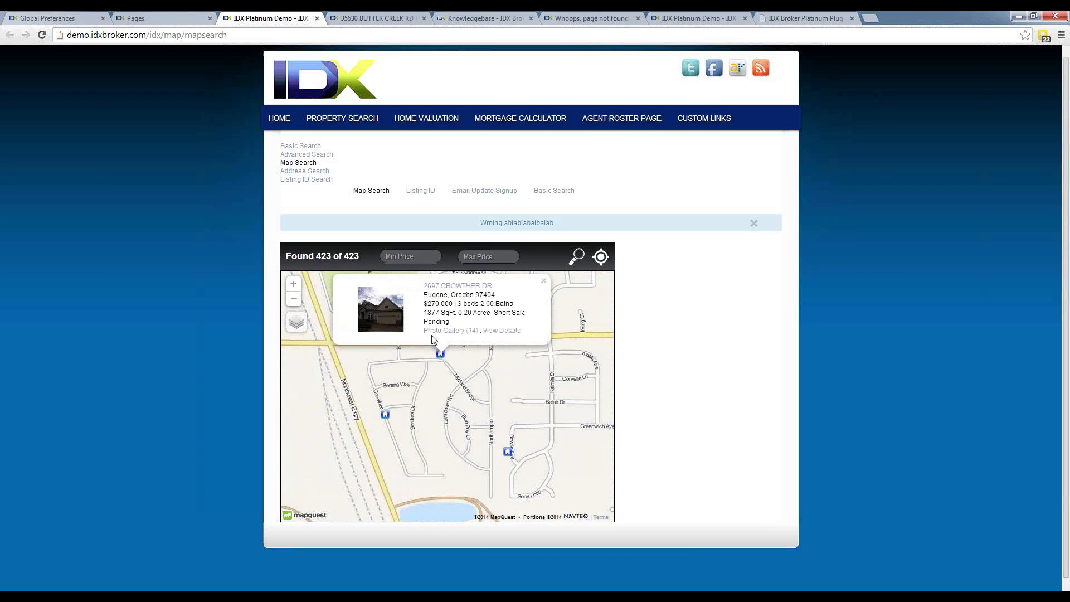
left_click(543, 280)
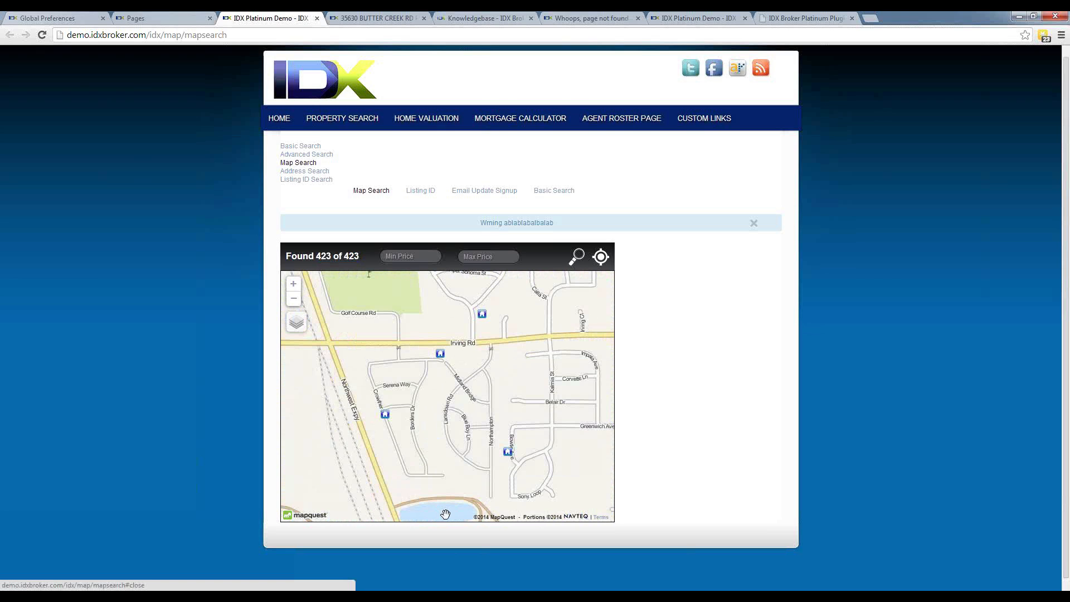
Step: Return to the Global Preferences map settings and save the changes
left_click(152, 19)
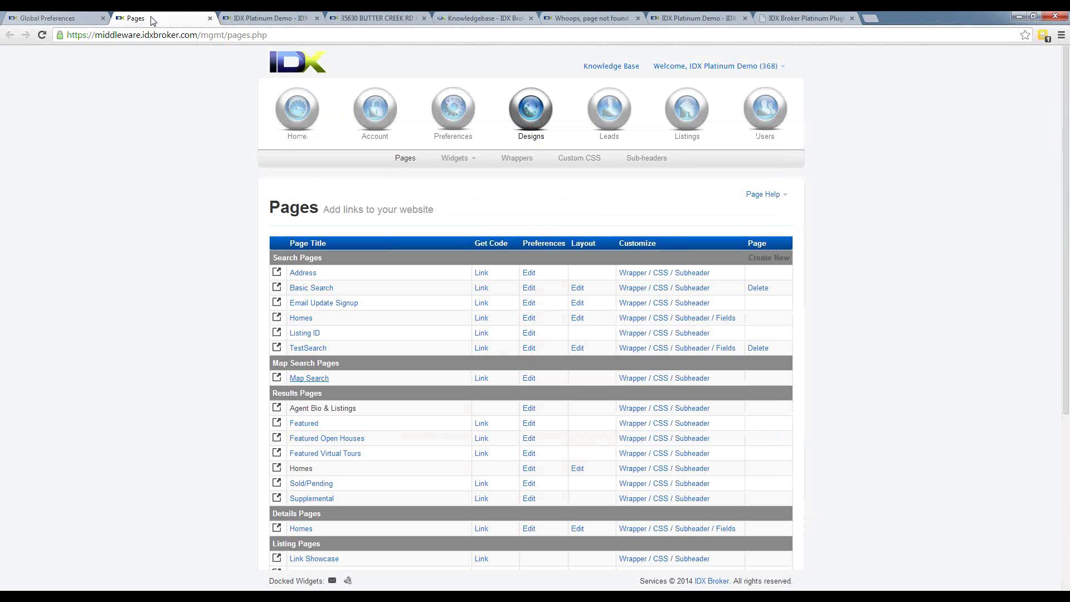
left_click(85, 19)
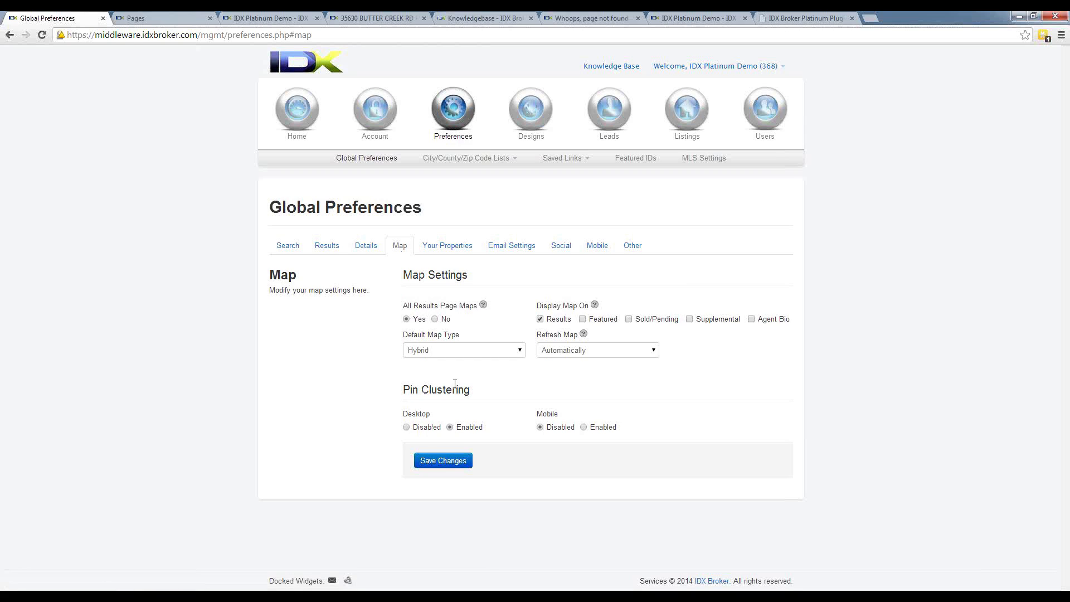
left_click(443, 461)
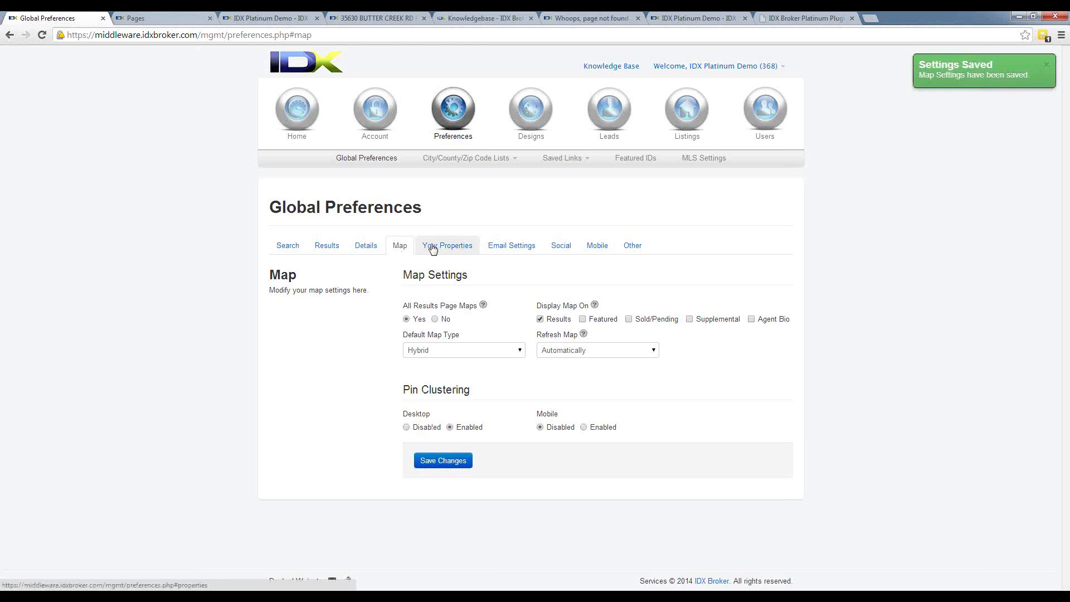
left_click_drag(1031, 74, 925, 76)
left_click(926, 76)
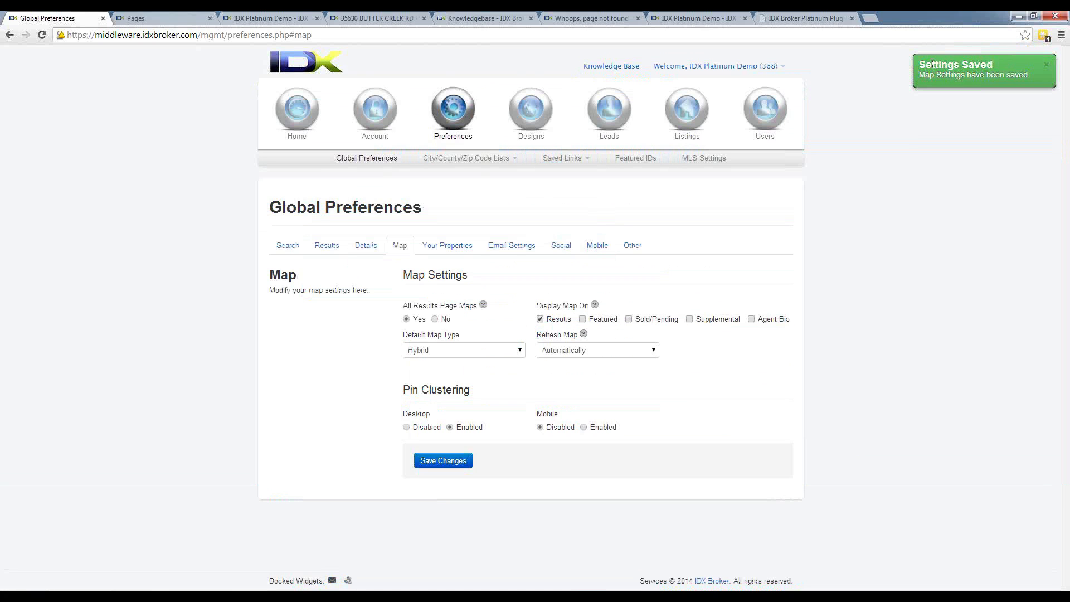
Step: Open the Your Properties preferences and examine the Featured, Sold/Pending and Supplemental Properties options
left_click(440, 245)
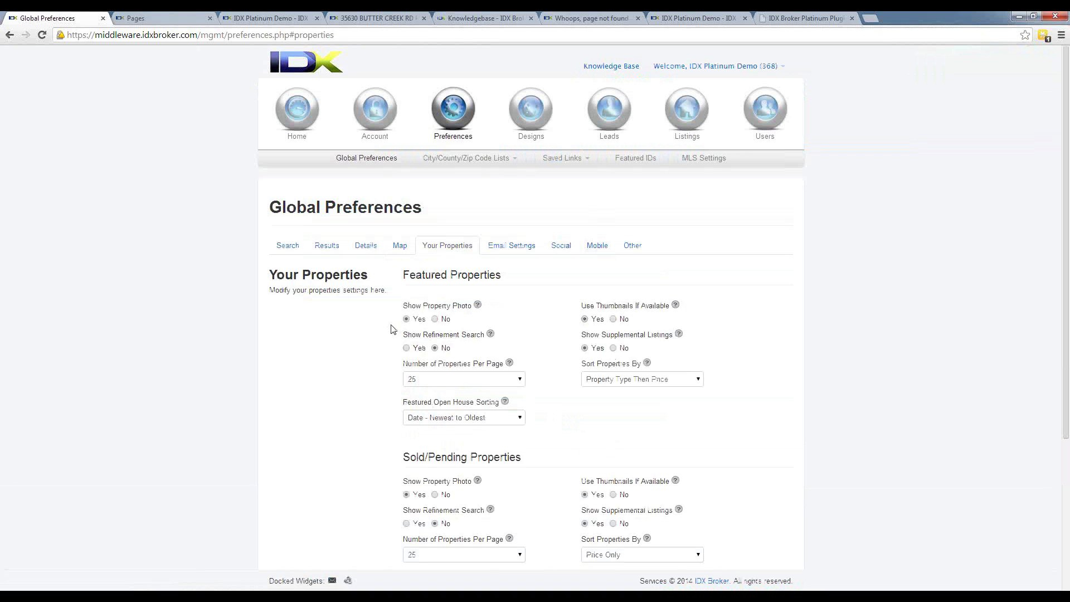
scroll(399, 327, "down", 1)
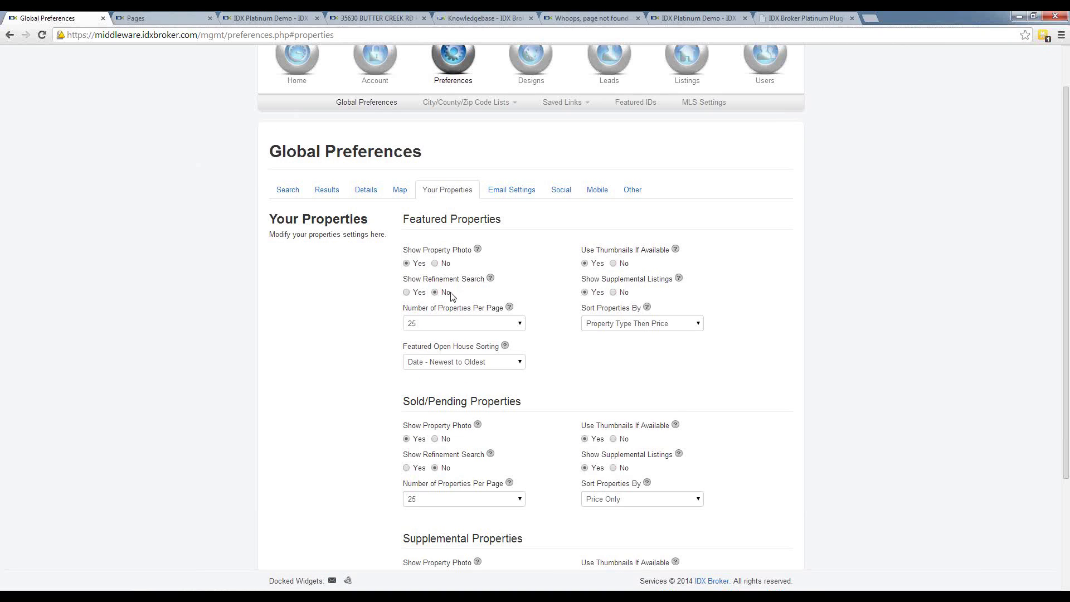
scroll(458, 292, "down", 2)
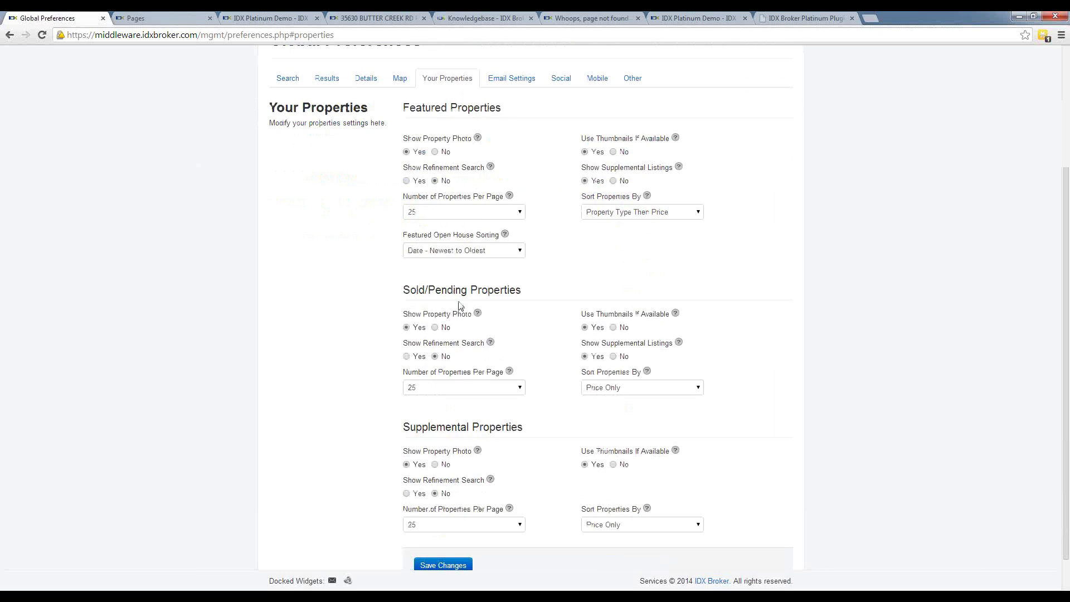
scroll(406, 341, "up", 3)
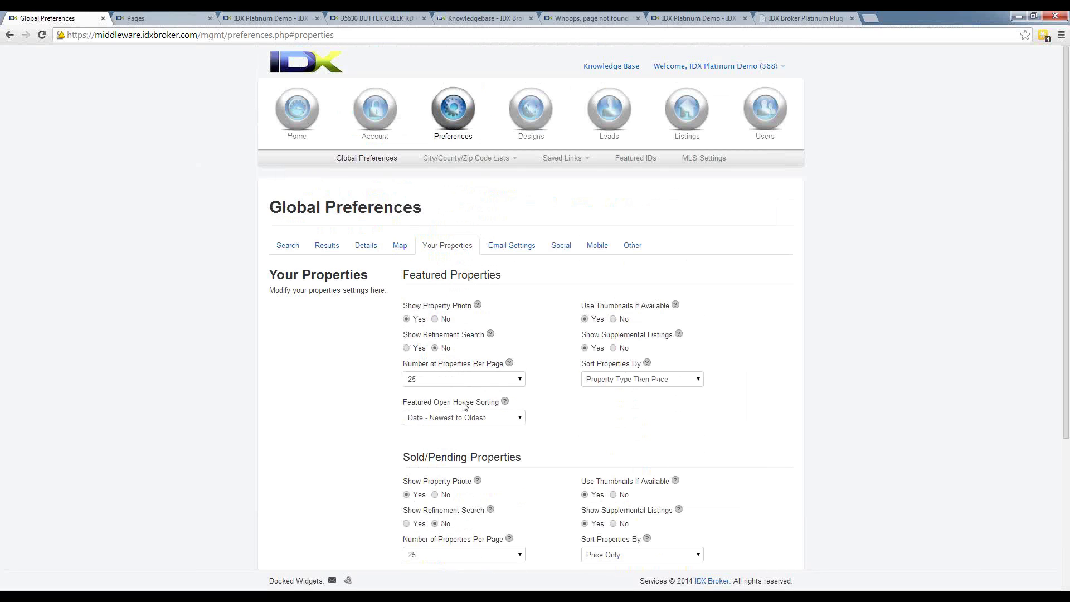
scroll(618, 433, "down", 2)
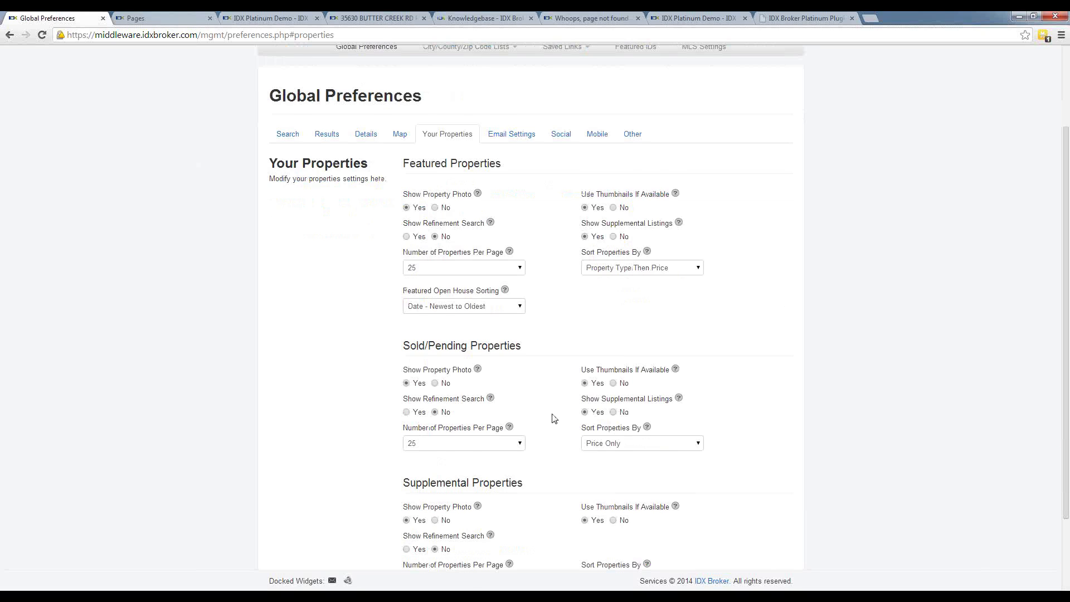
scroll(554, 418, "down", 1)
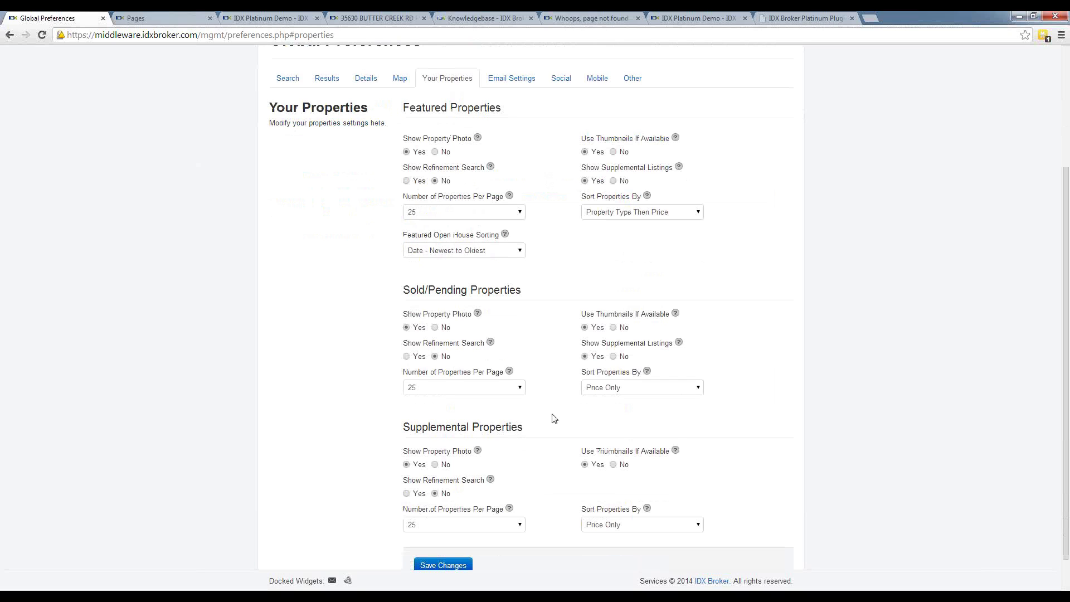
scroll(554, 417, "up", 1)
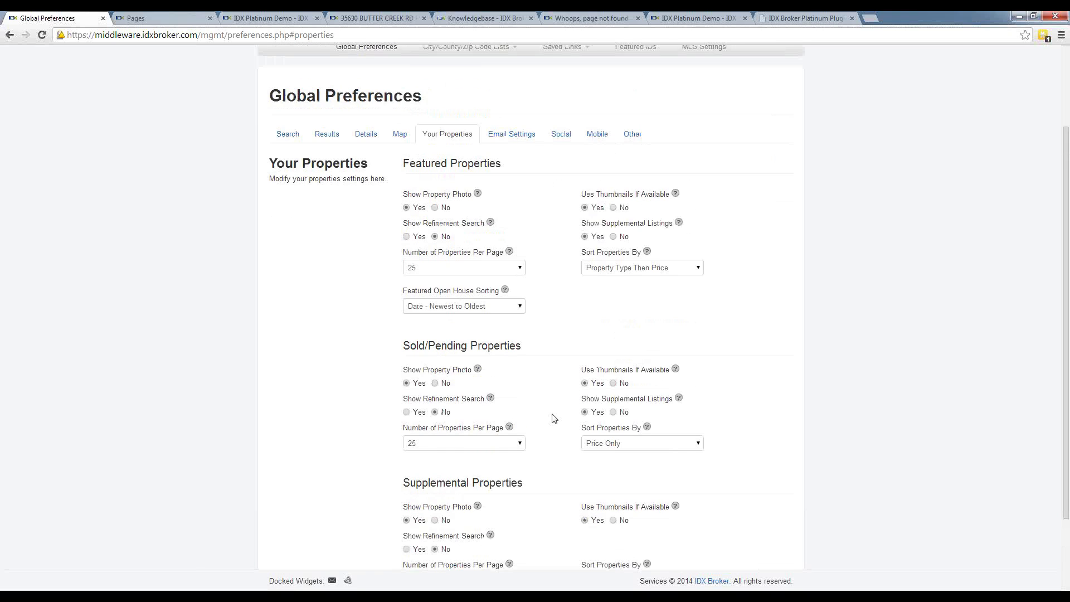
scroll(554, 418, "up", 2)
scroll(473, 341, "down", 1)
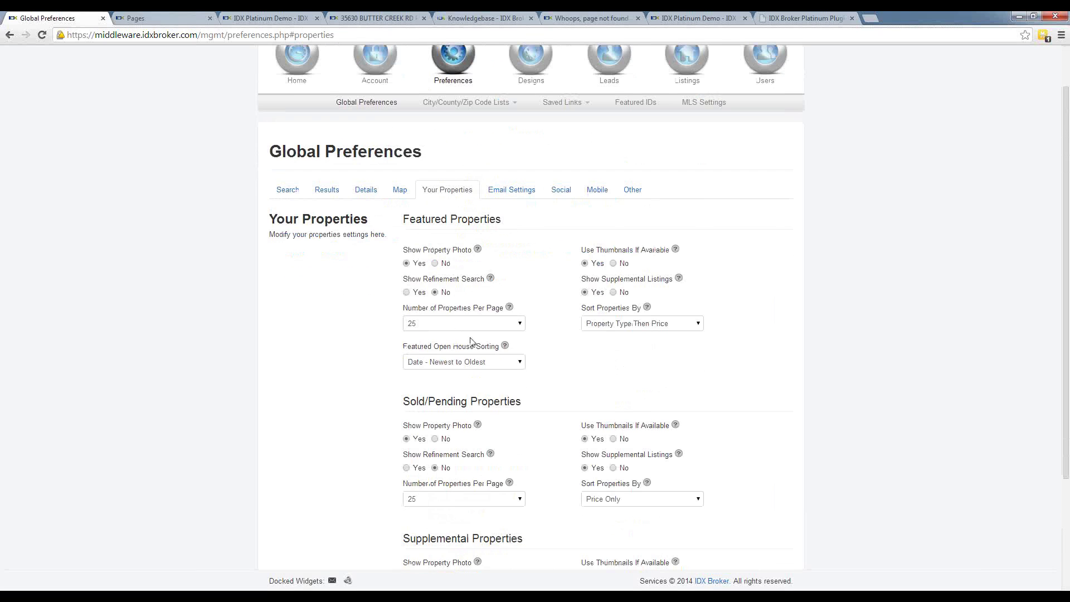
scroll(245, 201, "up", 1)
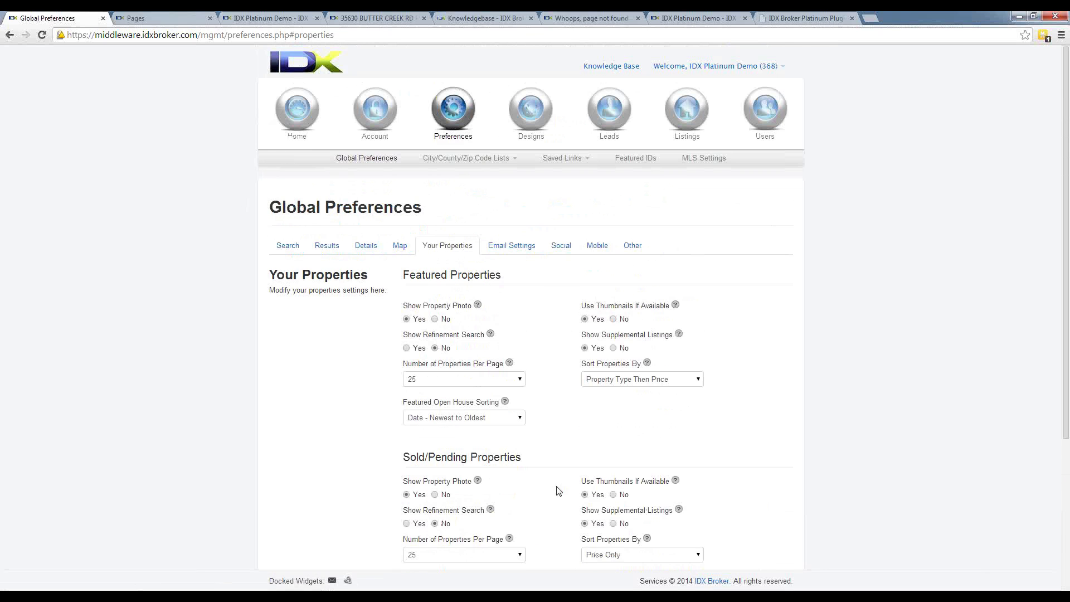
scroll(539, 509, "down", 2)
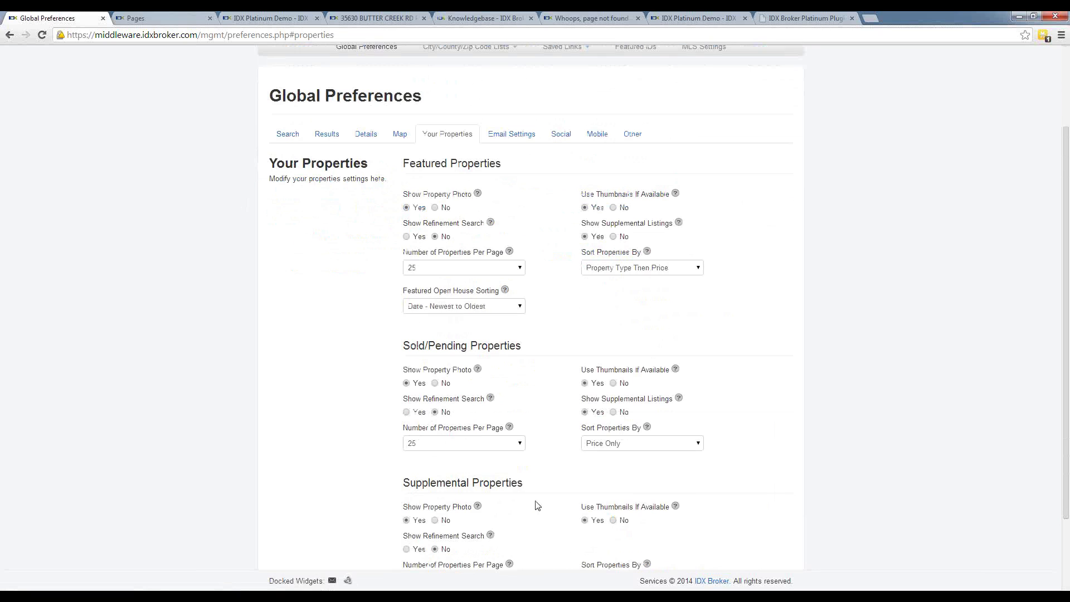
scroll(529, 499, "down", 2)
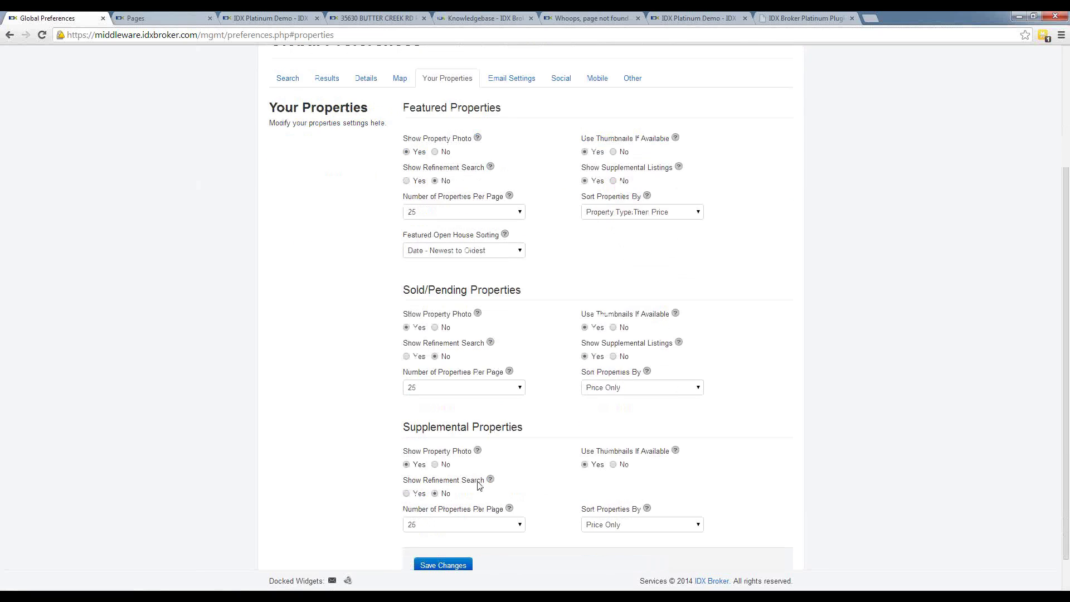
left_click(476, 562)
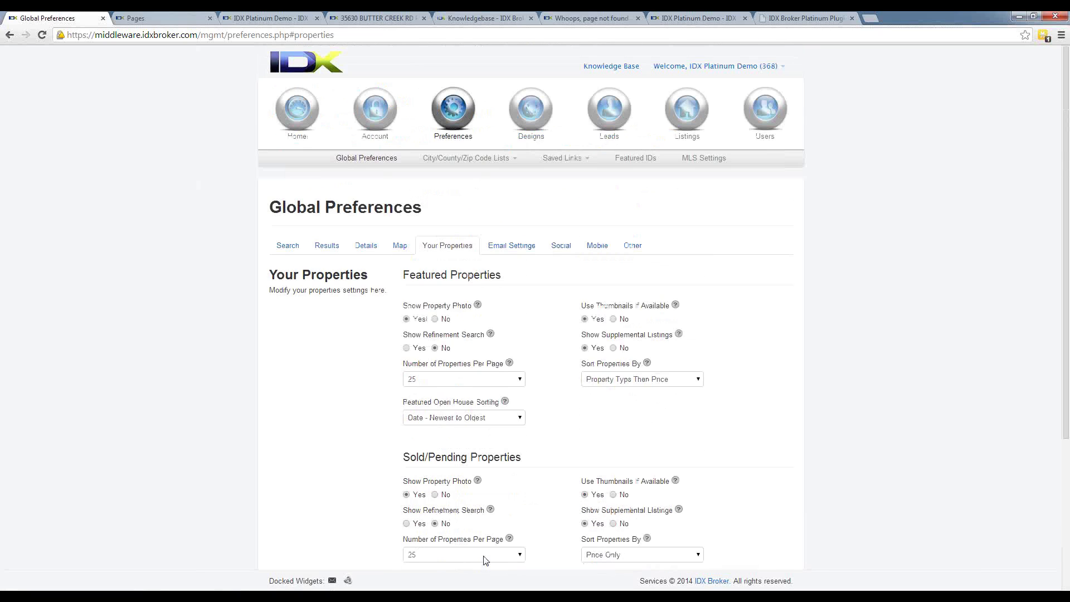
Step: In the Email Settings, set the Carbon Copy Type to Summary and the Property Update Subject Line to Custom
left_click(510, 245)
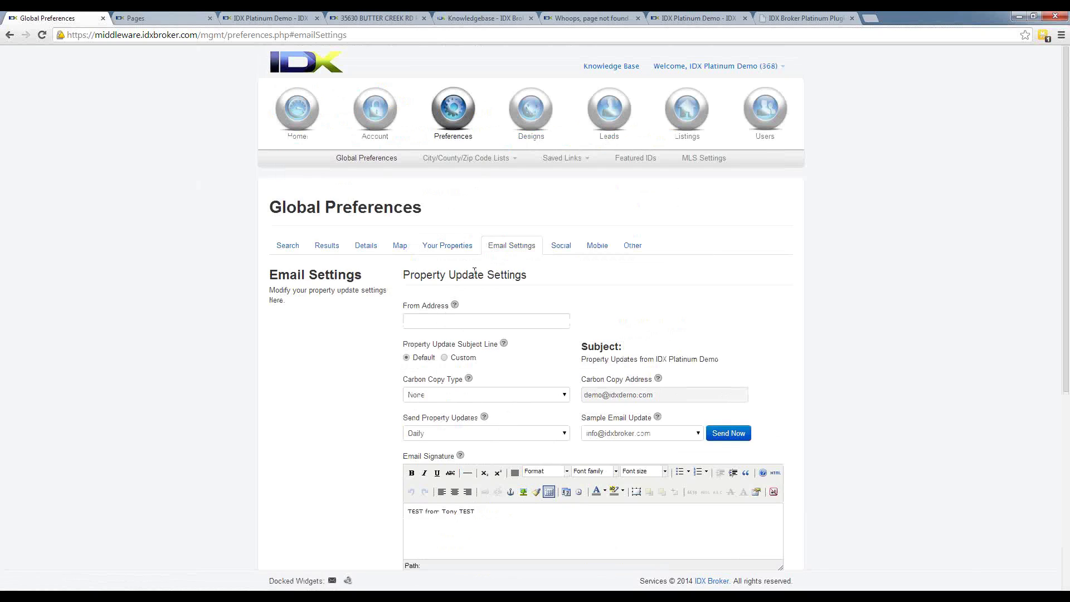
left_click(440, 317)
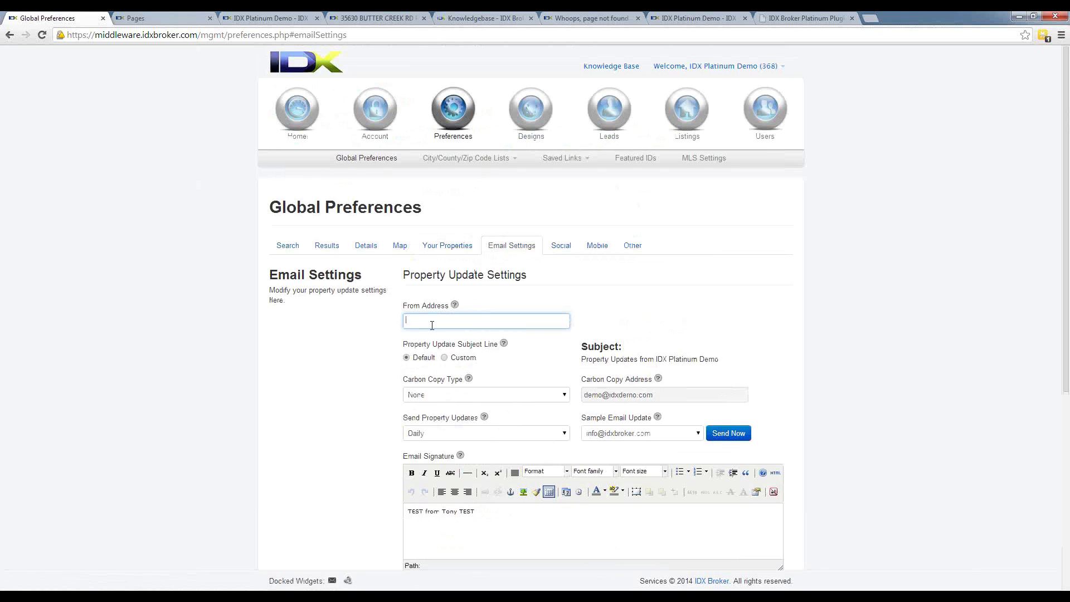
left_click(477, 395)
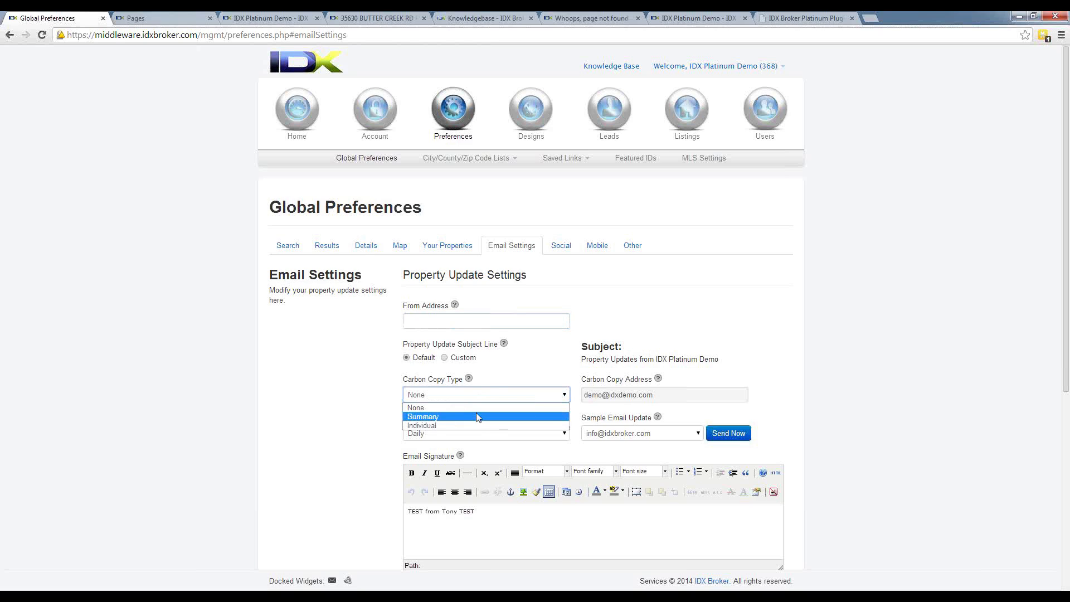
left_click(477, 417)
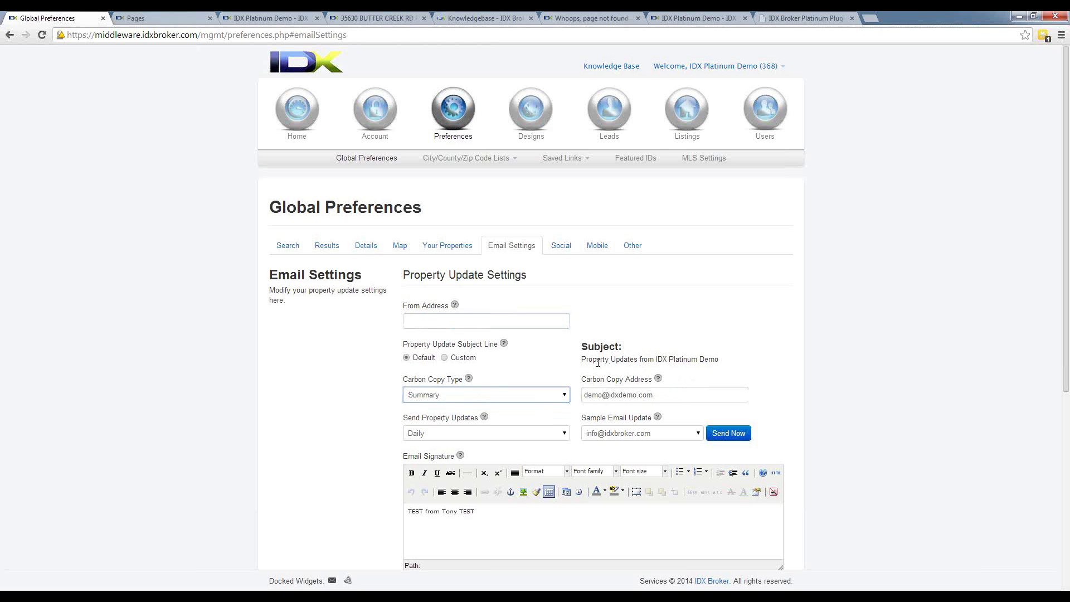
left_click_drag(585, 359, 697, 360)
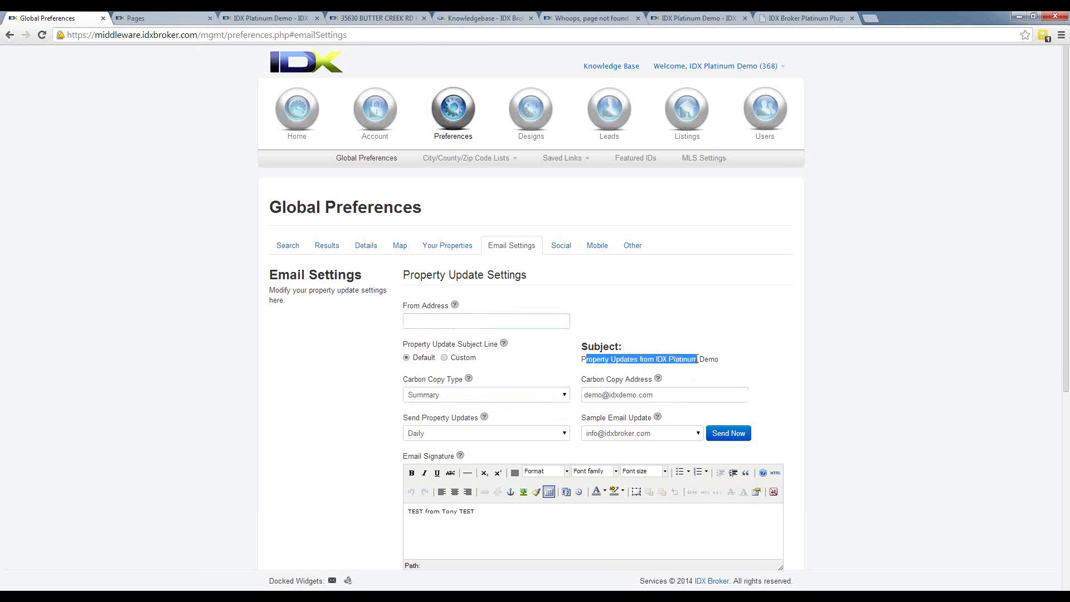
left_click(444, 357)
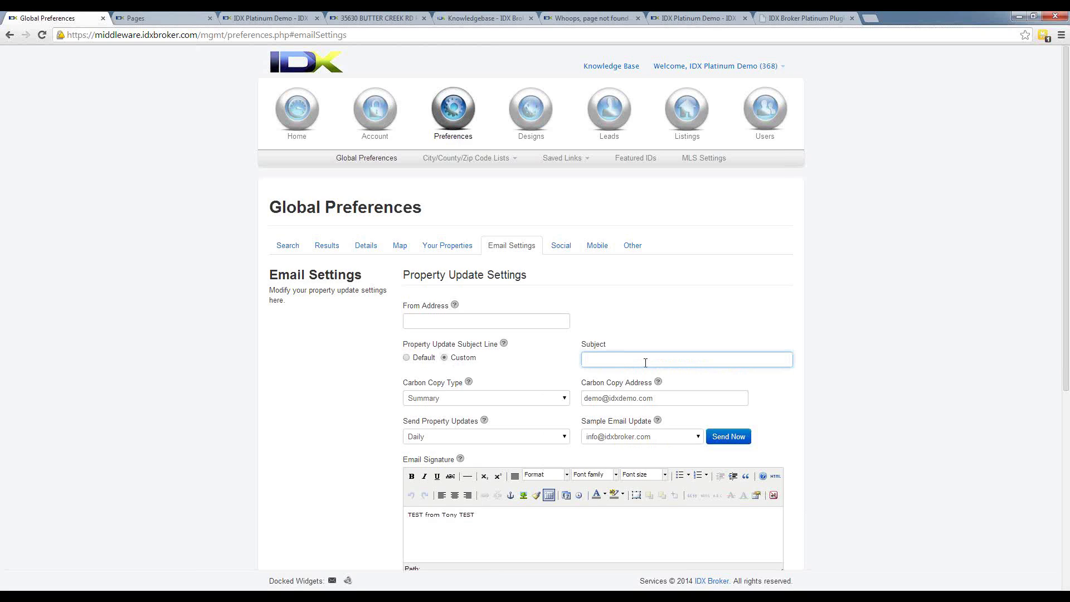
Step: Review the Send Property Updates frequencies and the recipients available for the Sample Email Update
left_click(516, 437)
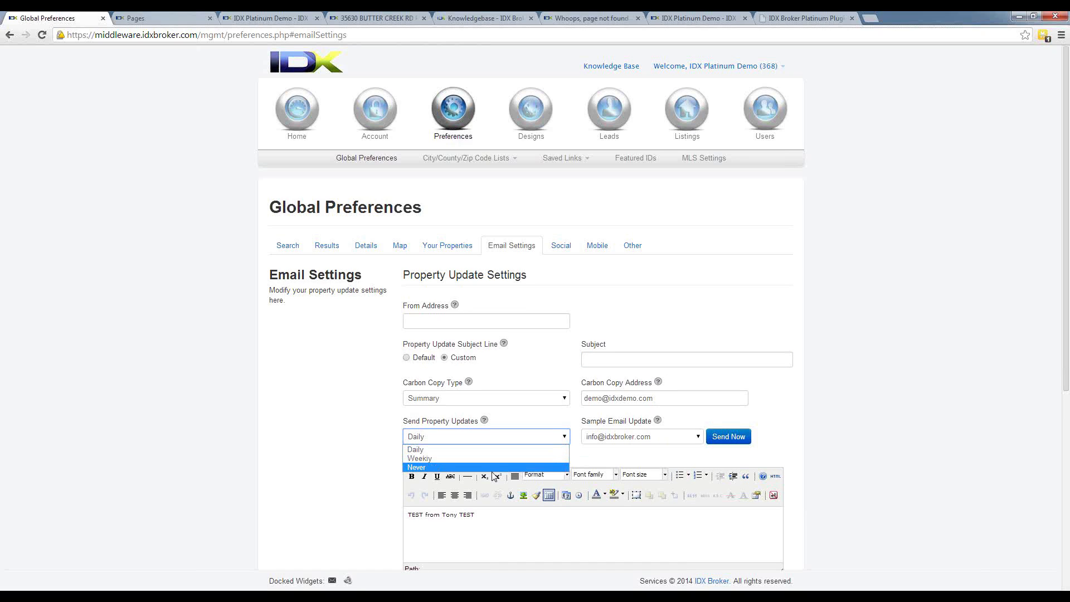
left_click(590, 460)
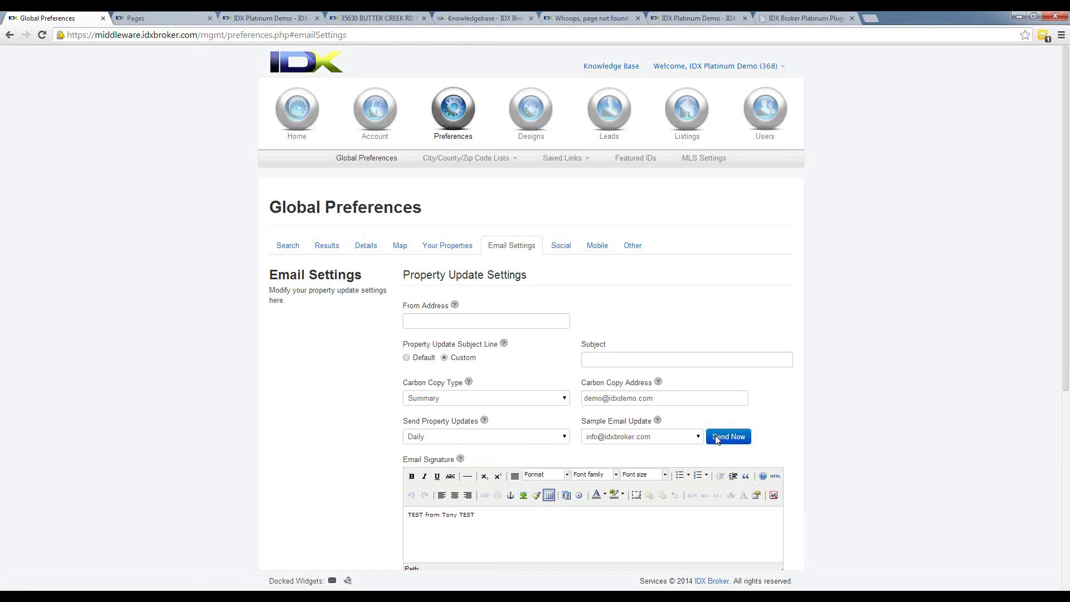
left_click(698, 437)
left_click(698, 438)
left_click(698, 438)
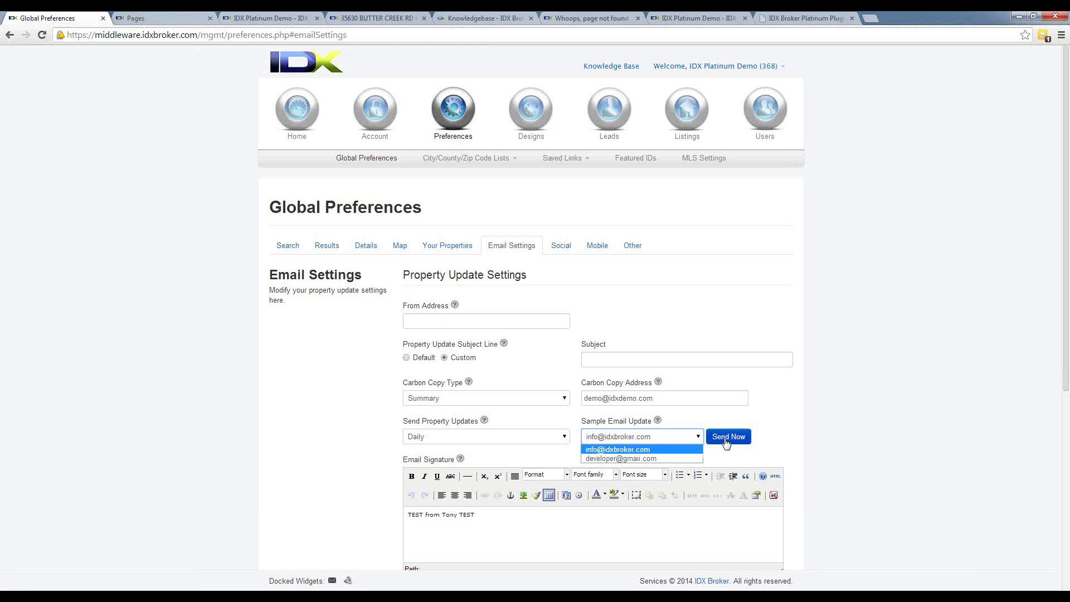
Step: Select the existing text in the Email Signature editor and review the signature and Recipient settings
left_click(507, 540)
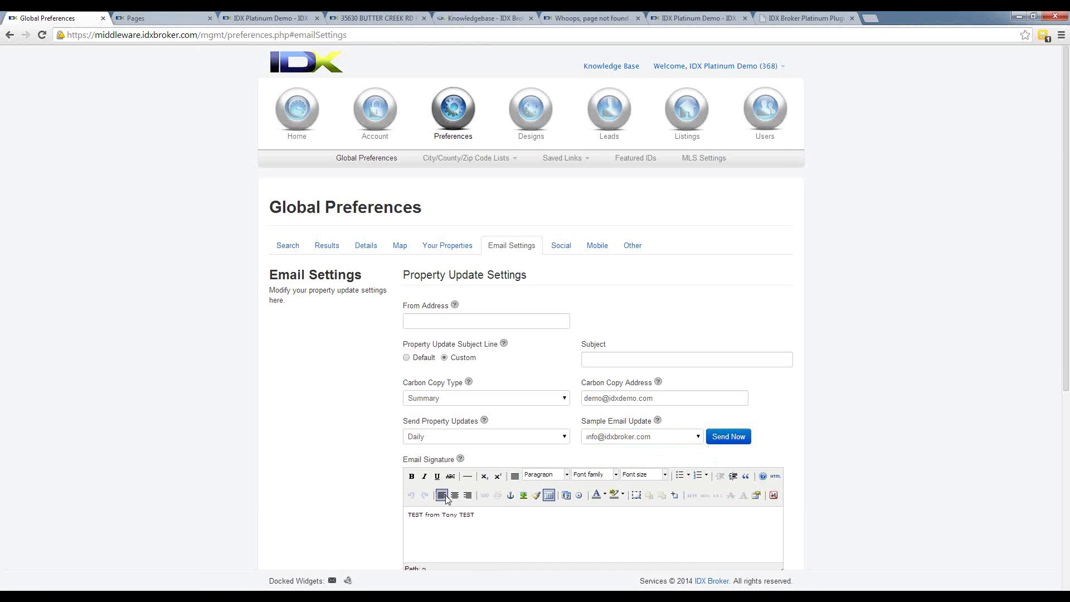
scroll(446, 498, "down", 3)
scroll(487, 468, "up", 1)
left_click_drag(488, 414, 402, 415)
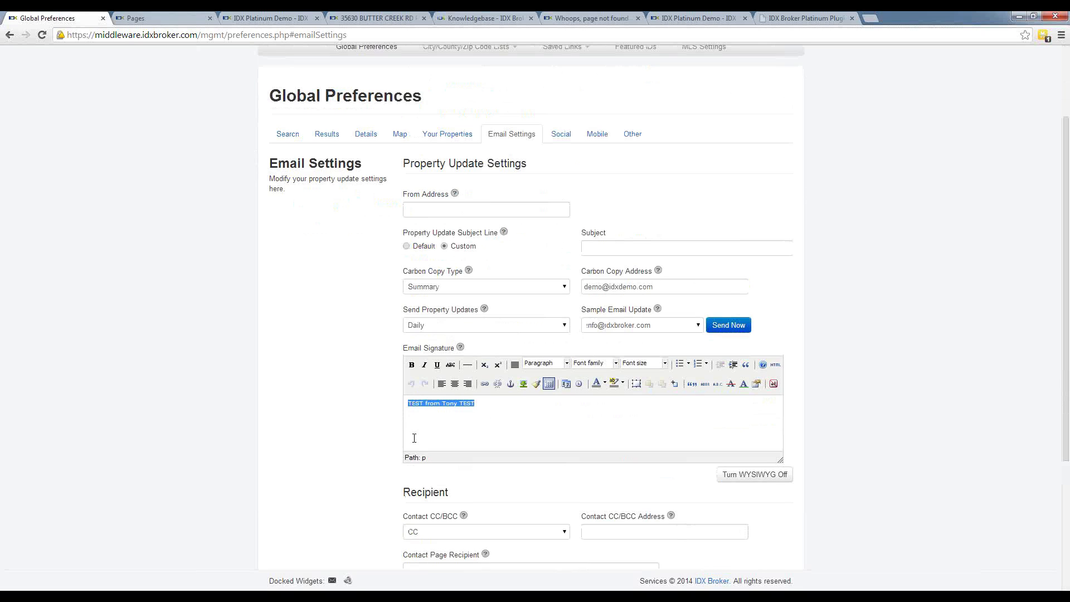
scroll(445, 482, "down", 3)
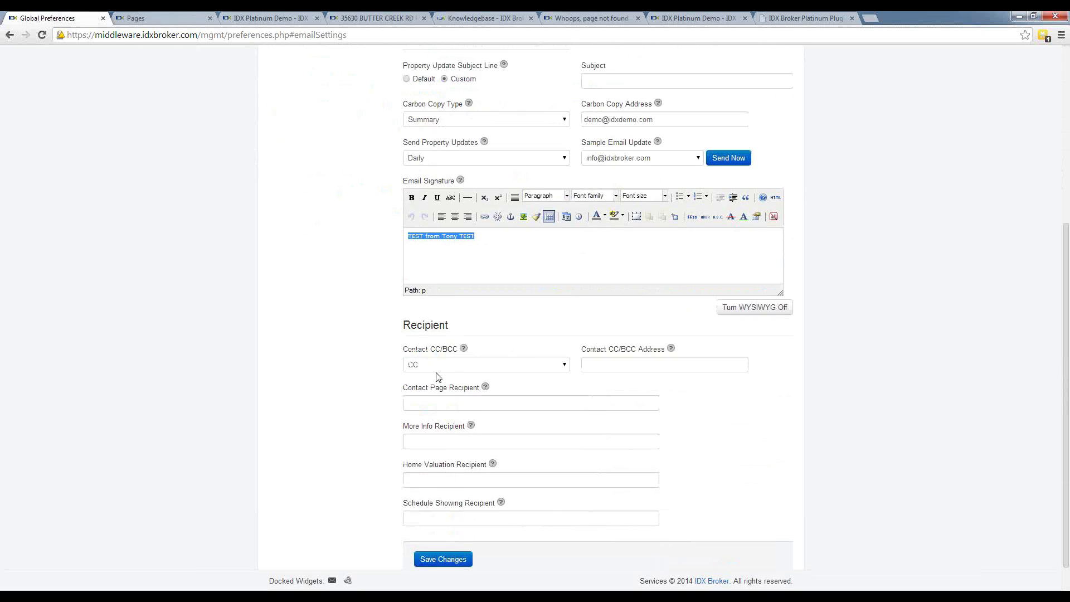
Step: Set Contact CC/BCC to BCC and review the address field and the remaining recipient fields
left_click(452, 366)
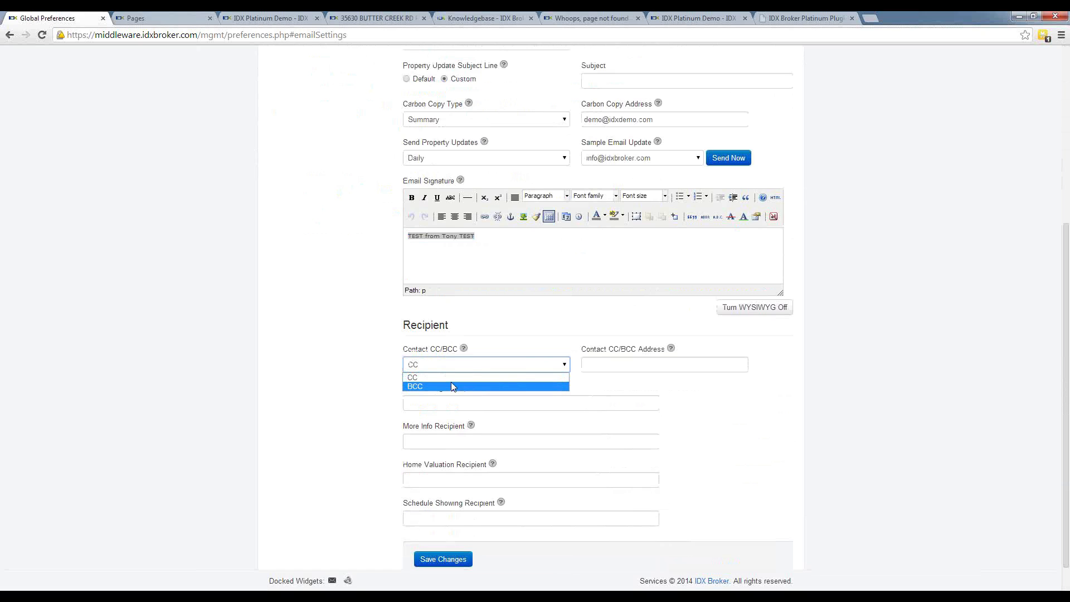
left_click(451, 385)
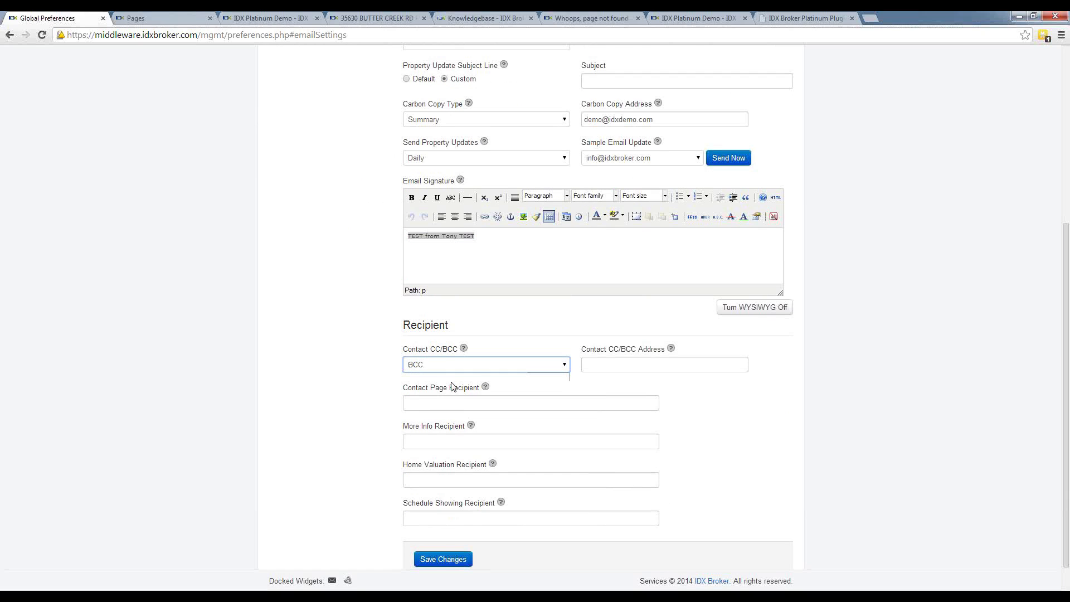
left_click(598, 365)
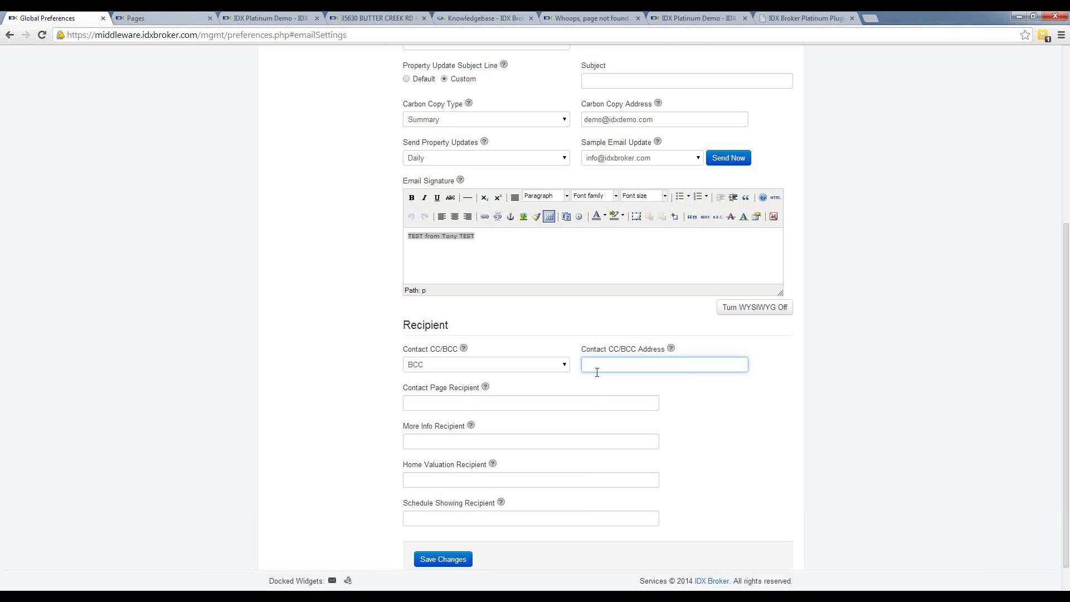
scroll(596, 371, "down", 1)
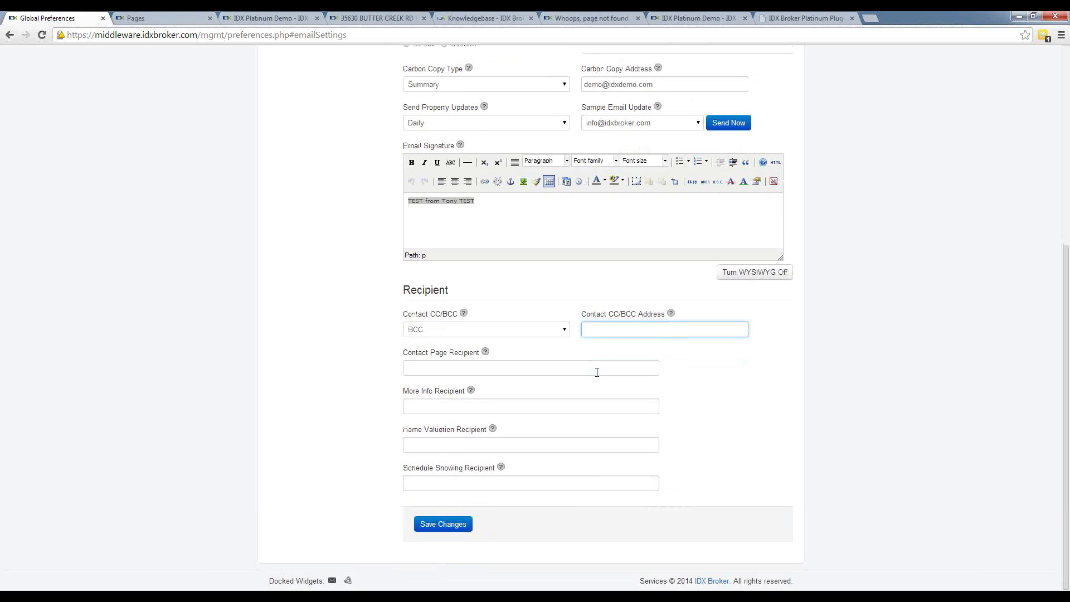
scroll(499, 479, "up", 6)
Step: Open the Social preferences without saving the email changes, and choose Use ShareThis Feature as the Share Property Method
left_click(562, 247)
left_click(640, 264)
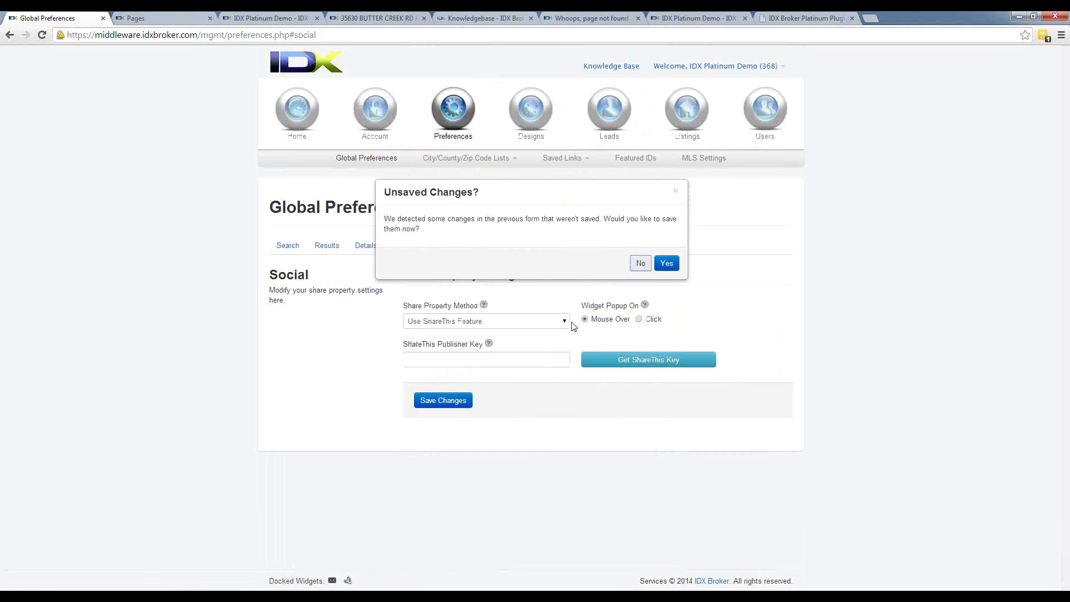
left_click(446, 323)
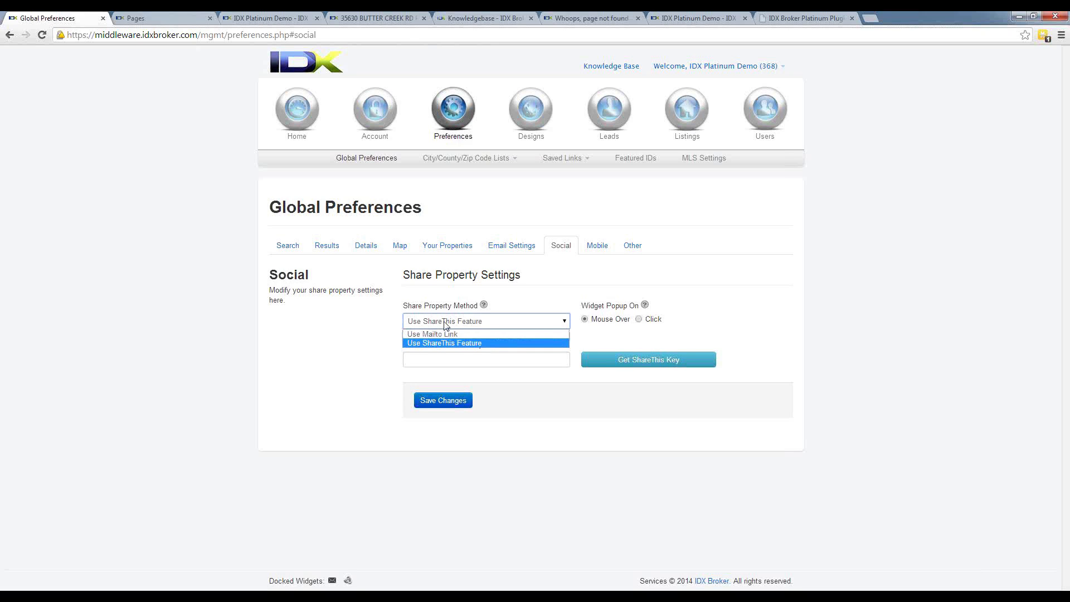
left_click(445, 343)
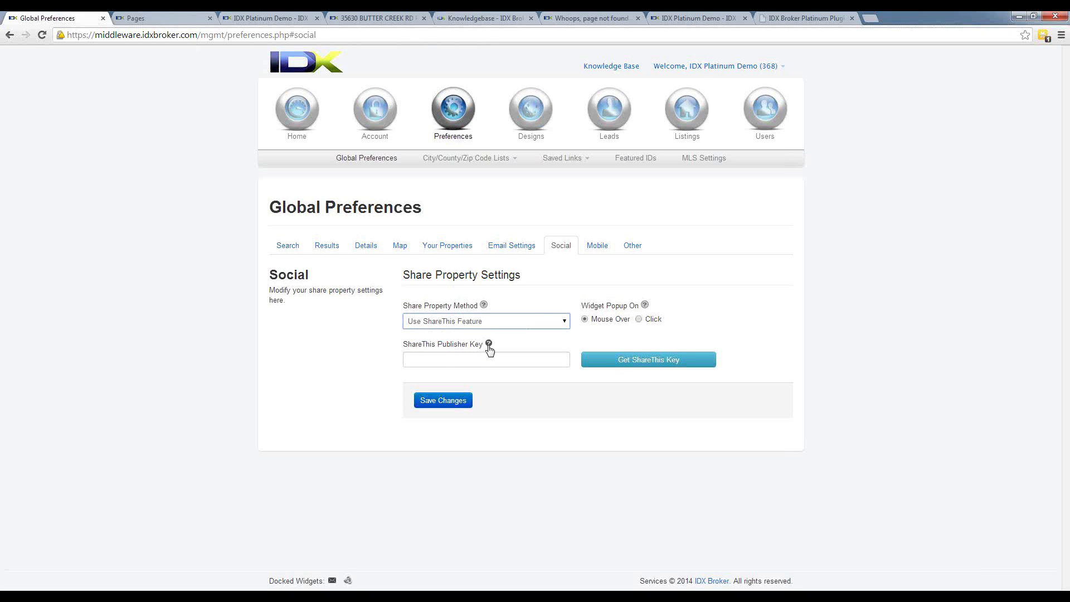
left_click(513, 360)
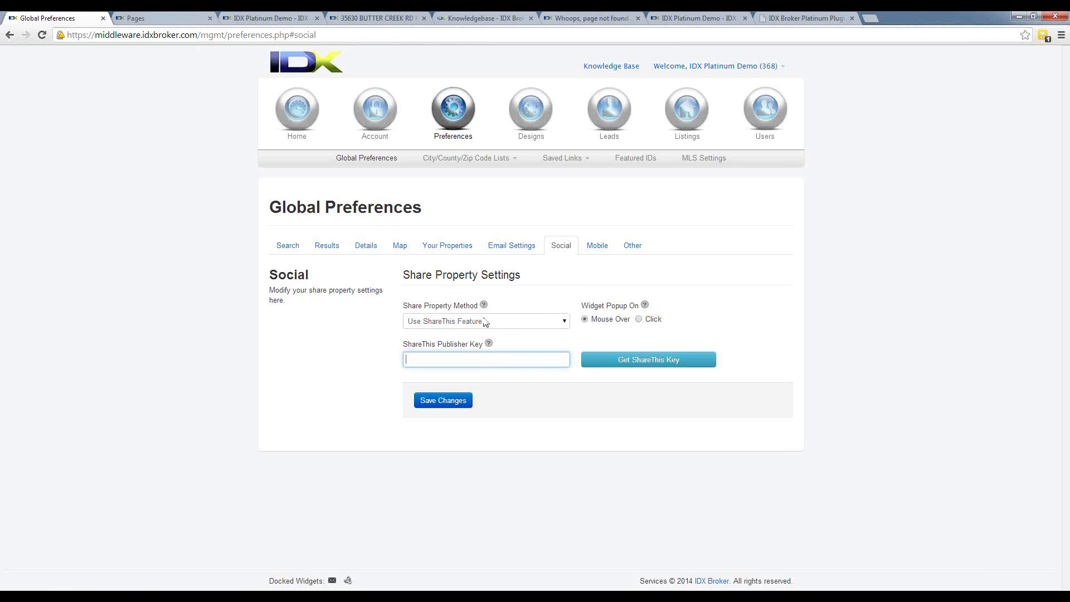
Step: Return to the Email Settings and review the frequencies available for Send Property Updates
left_click(484, 254)
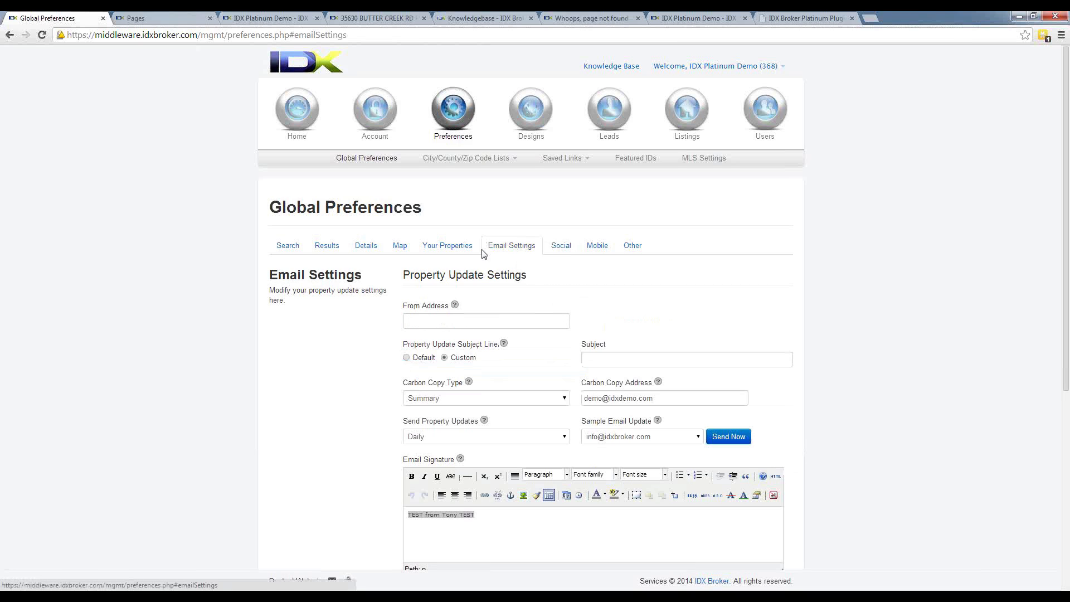
left_click(444, 437)
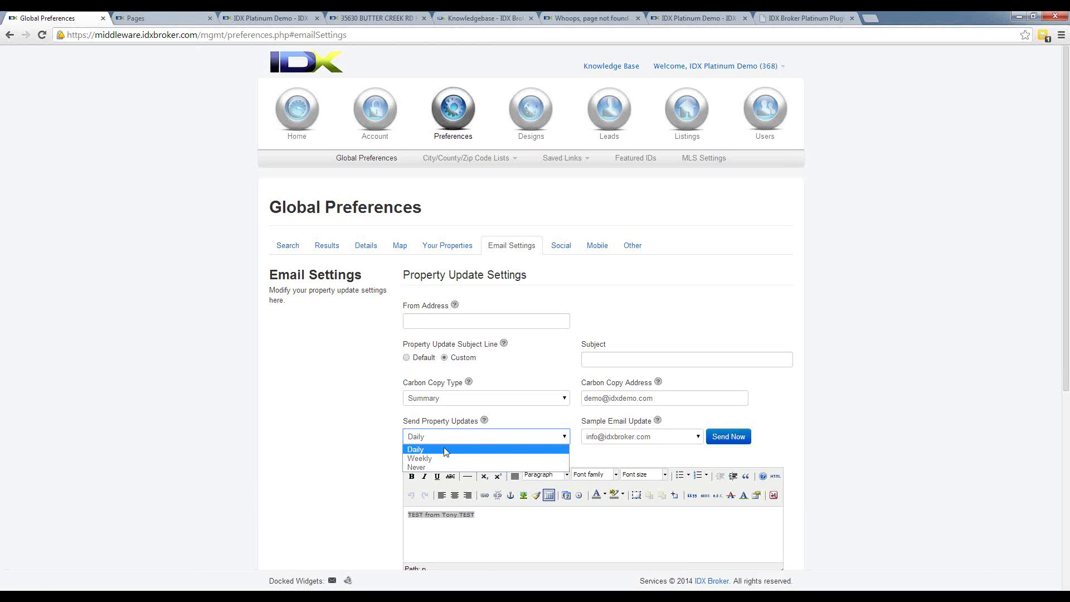
left_click(596, 459)
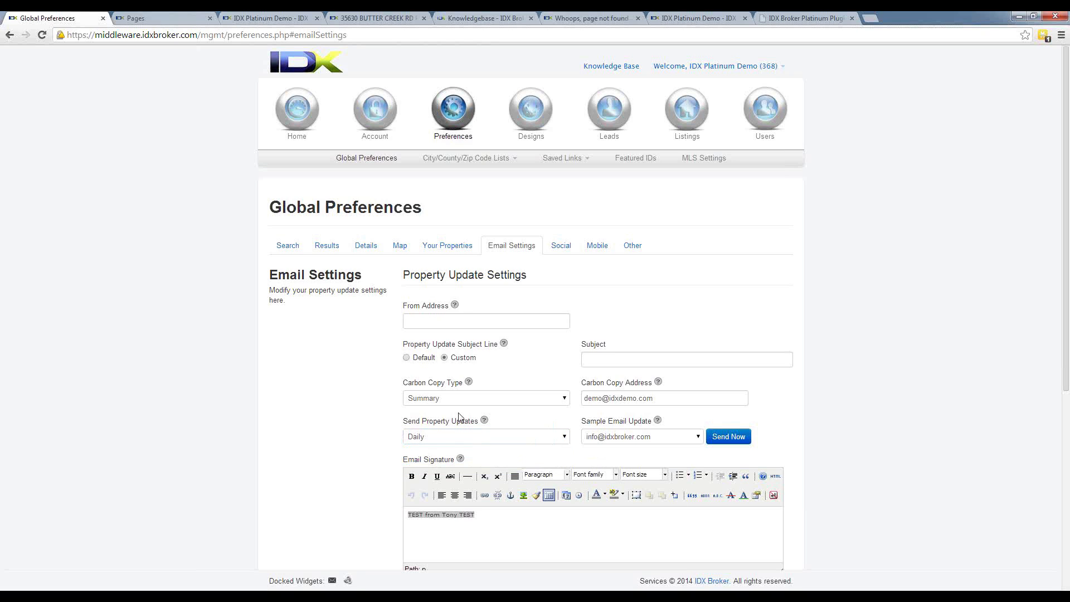
Step: Reopen the Social preferences and review the Share Property Method choices and the ShareThis Publisher Key field
left_click(560, 249)
left_click(461, 322)
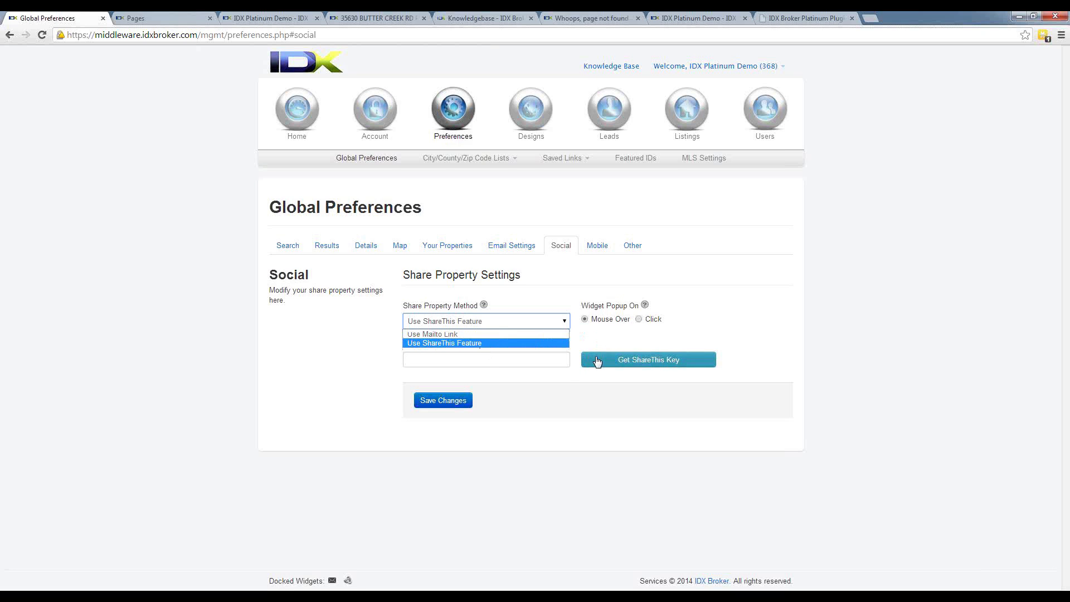
left_click(531, 358)
left_click(531, 357)
Step: Open a listing from the demo site's map search, check its social share icons, and return to Global Preferences
left_click(254, 18)
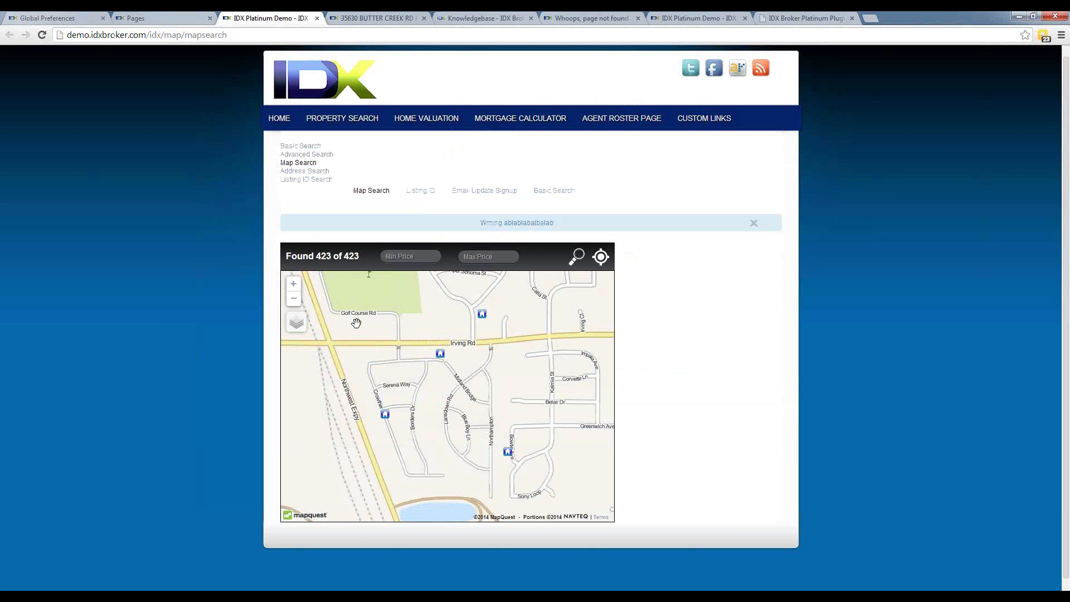
left_click(440, 353)
left_click(507, 330)
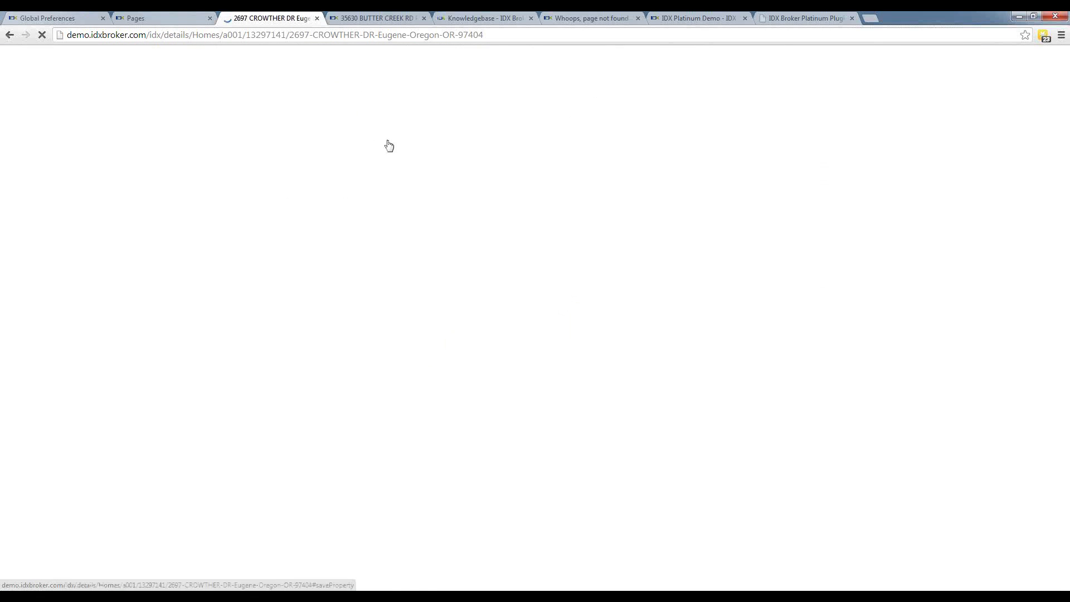
scroll(574, 349, "down", 2)
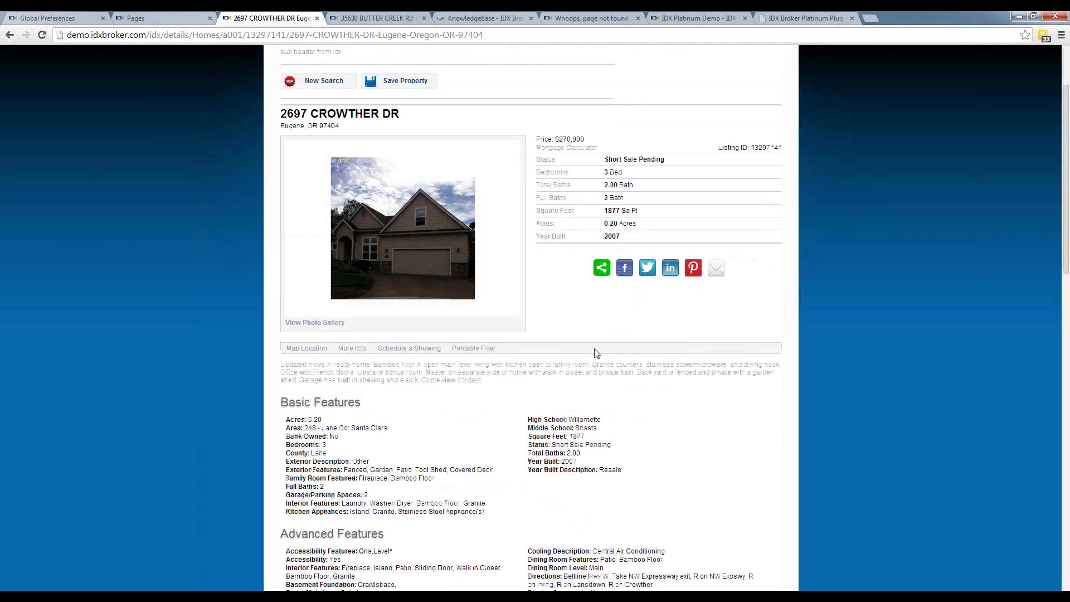
left_click(601, 268)
left_click(69, 20)
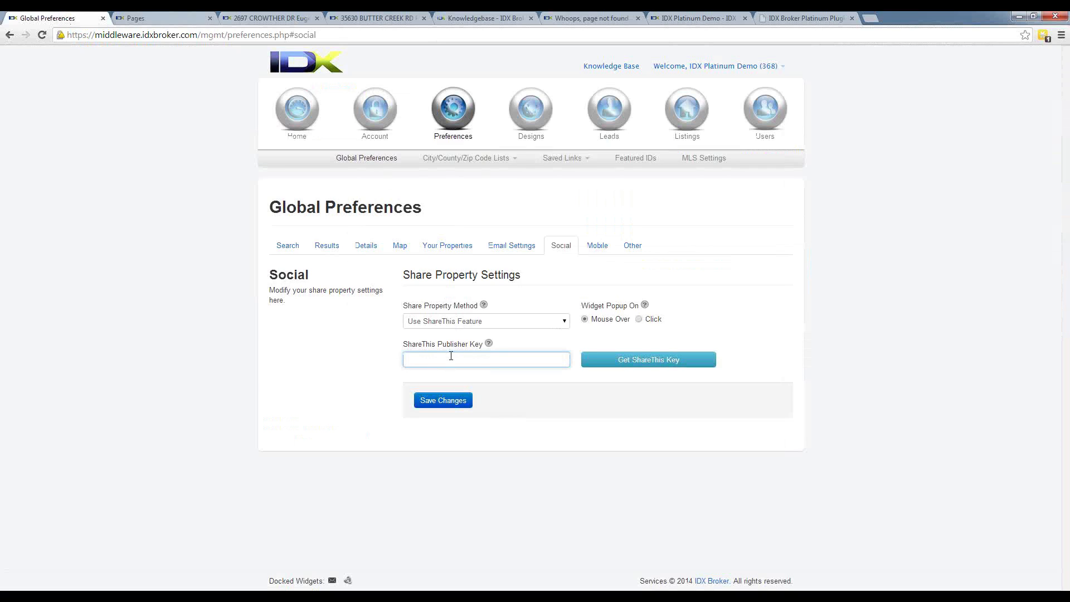
Step: Review the Mobile Settings, and examine the logo, lead management and roster page options under Other Settings
left_click(602, 246)
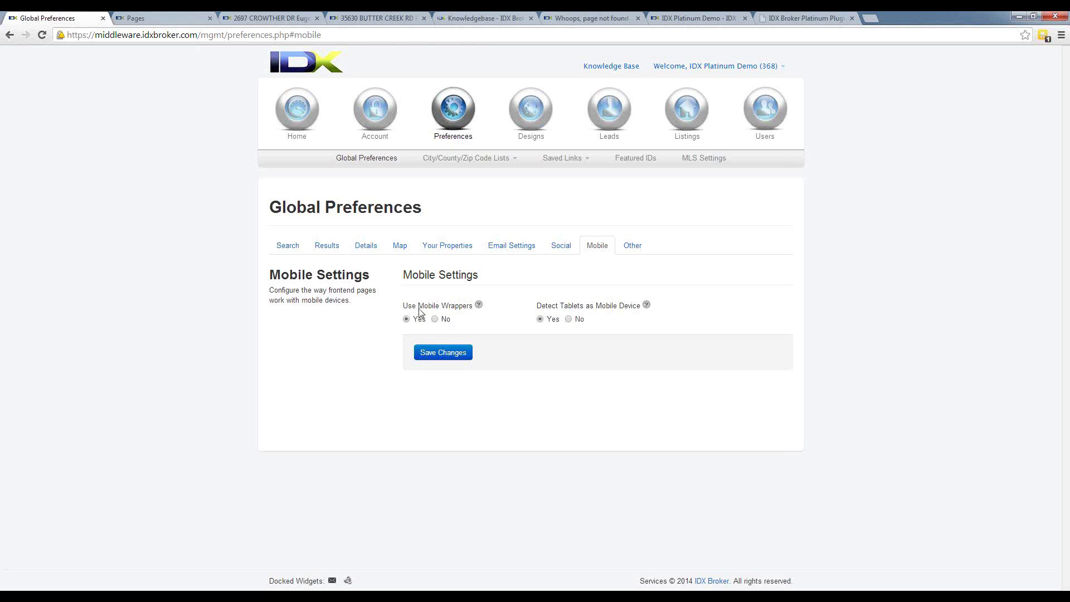
left_click(635, 245)
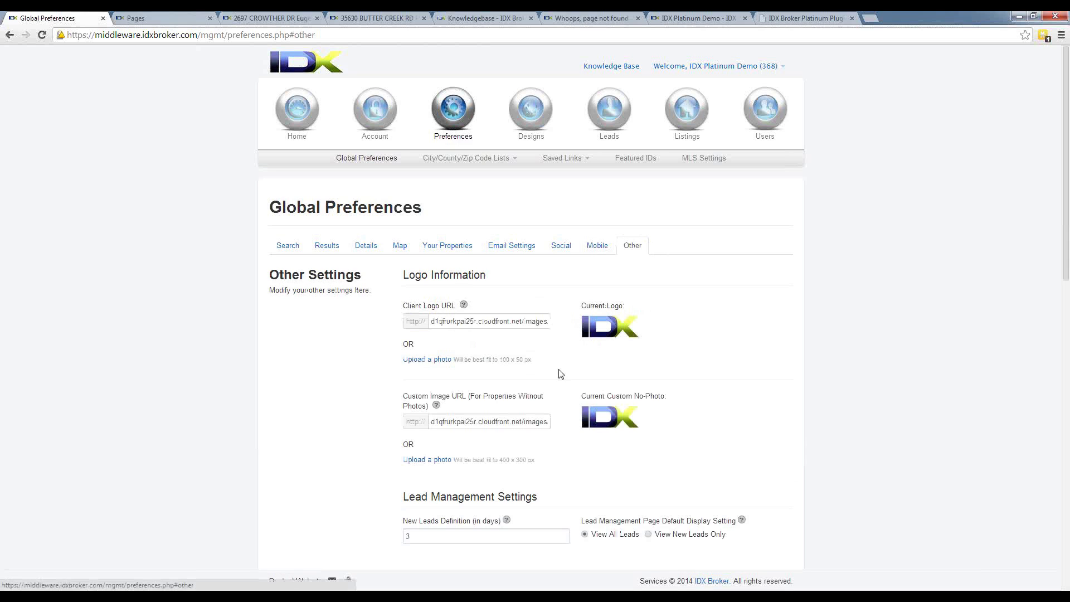
scroll(478, 350, "down", 1)
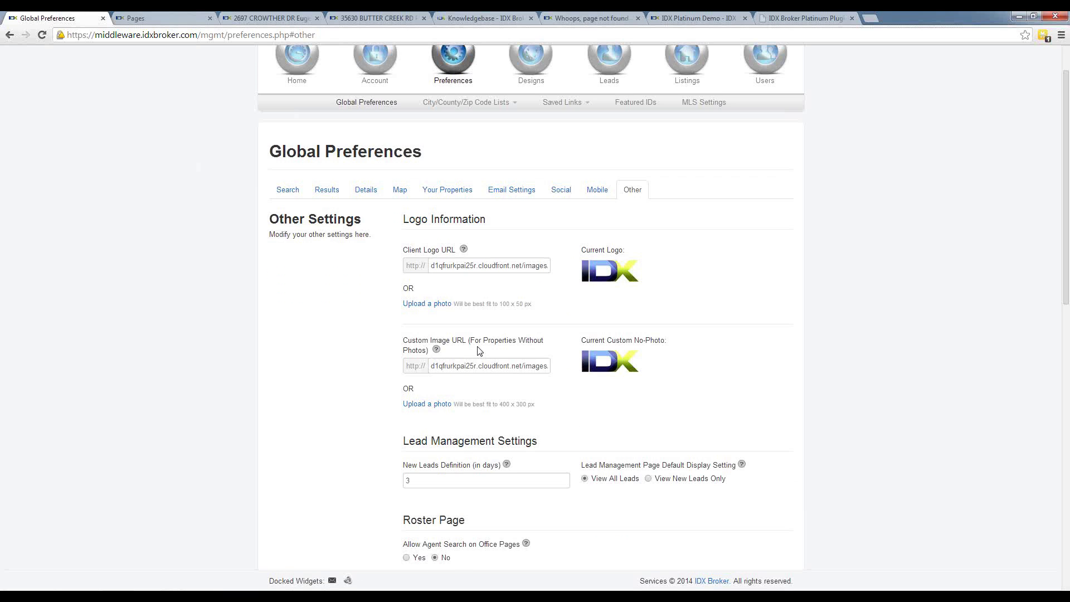
scroll(478, 350, "down", 3)
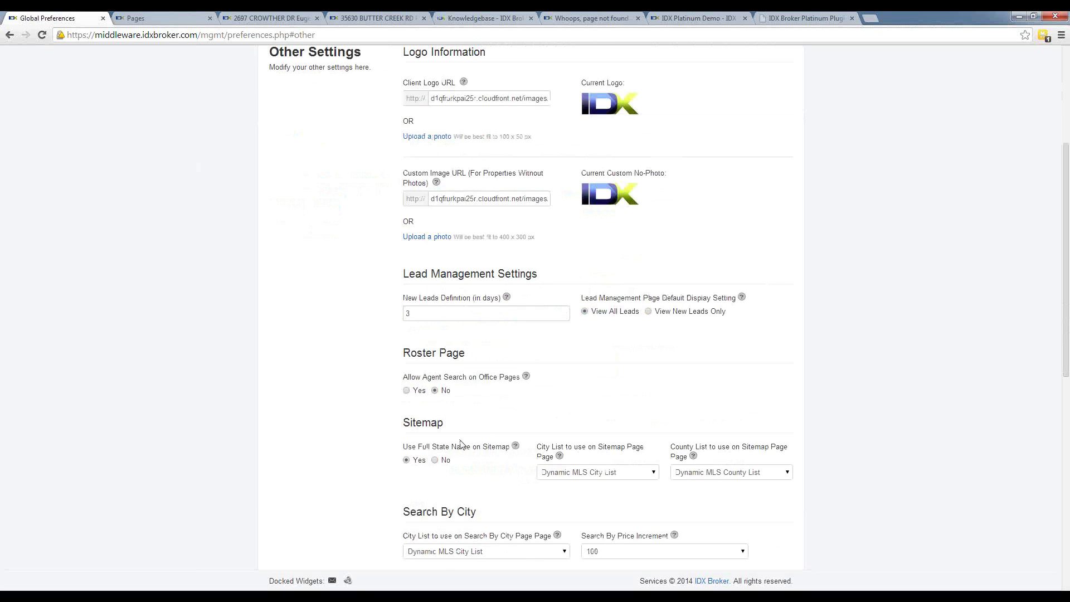
scroll(449, 335, "down", 1)
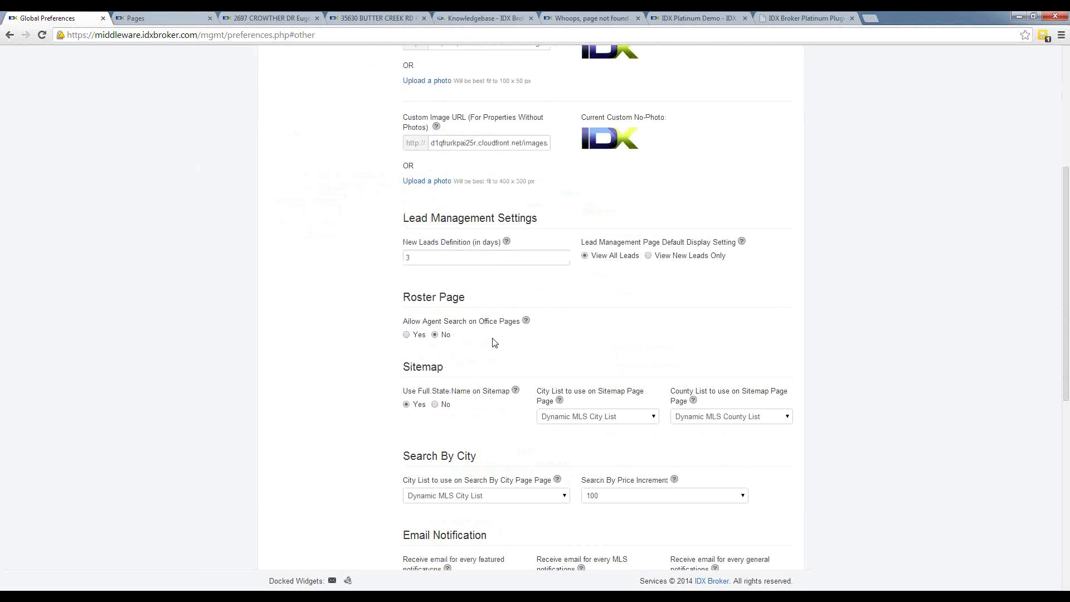
scroll(485, 360, "down", 1)
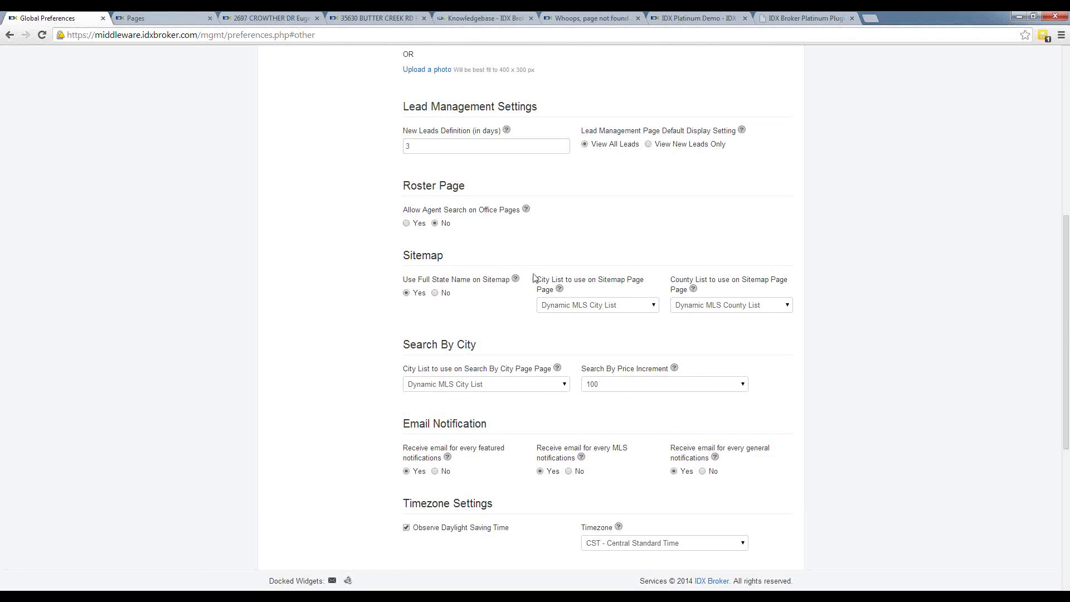
Step: Highlight the Sitemap heading and check the city and county list choices for the sitemap page
left_click_drag(404, 255, 444, 252)
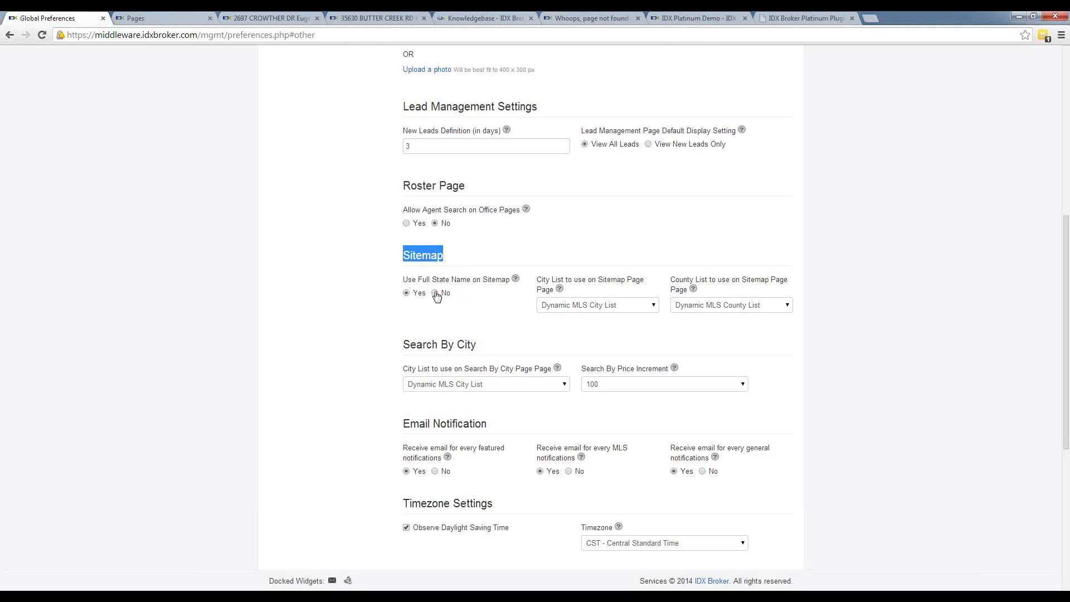
left_click(580, 306)
left_click(579, 305)
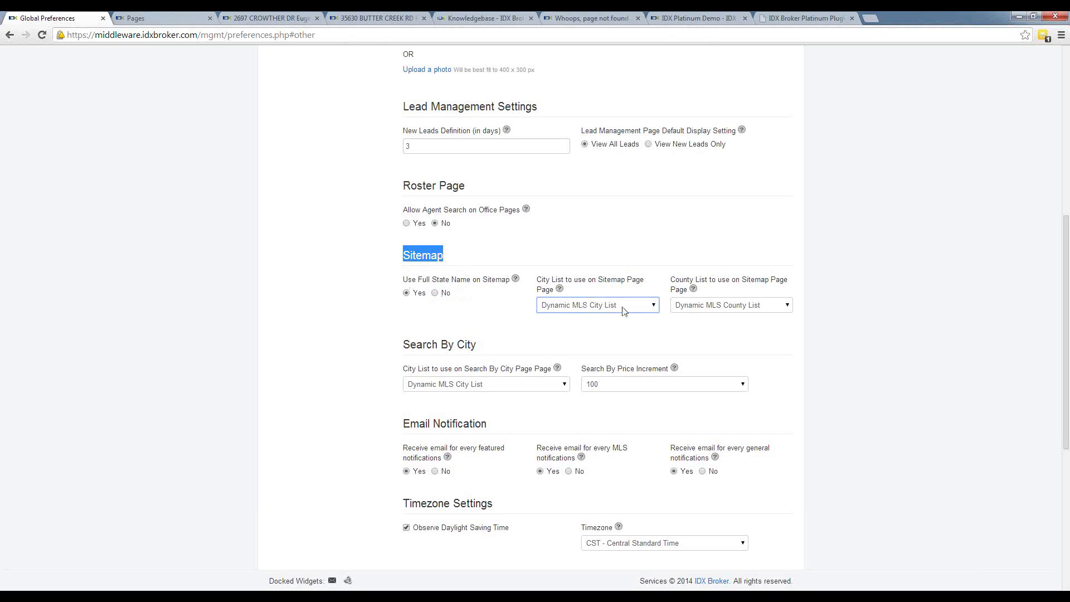
left_click(716, 307)
left_click(715, 306)
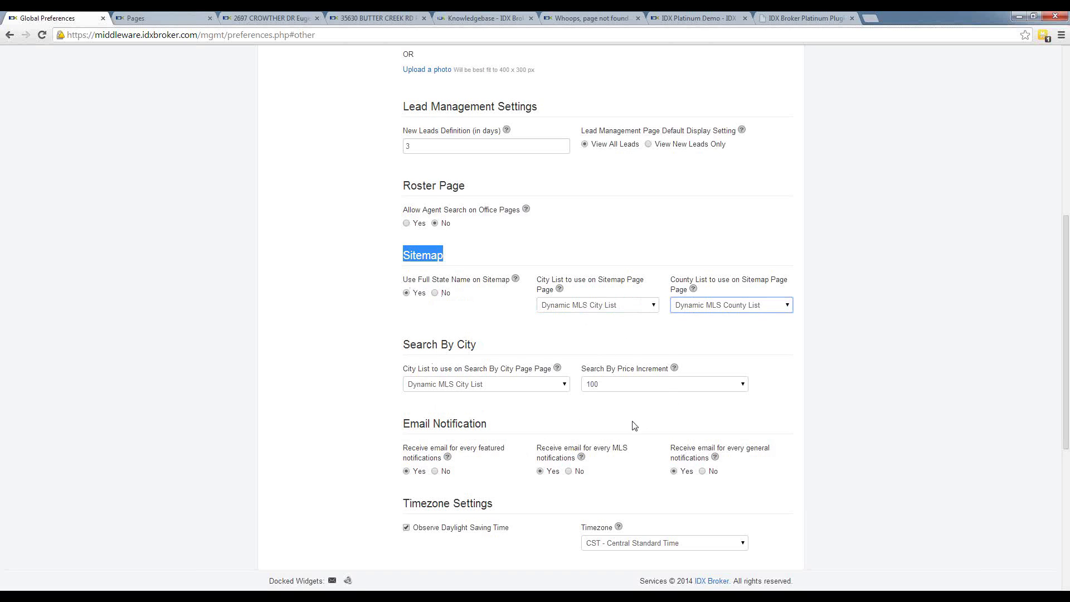
Step: Examine the Search By City, Email Notification, Timezone, Global Design and Mortgage Calculator settings
scroll(634, 426, "down", 2)
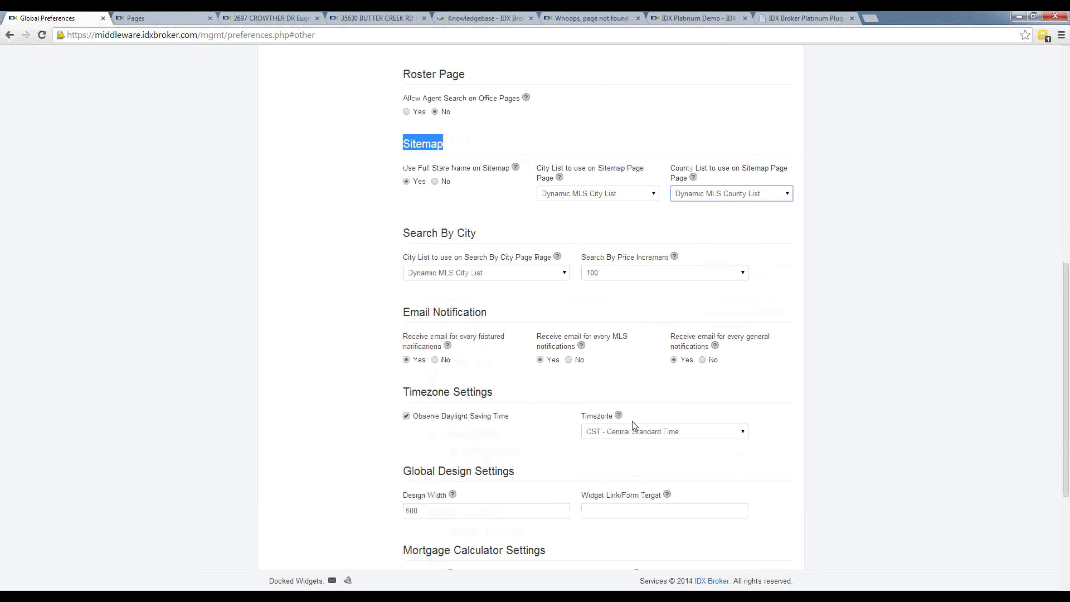
scroll(634, 426, "down", 1)
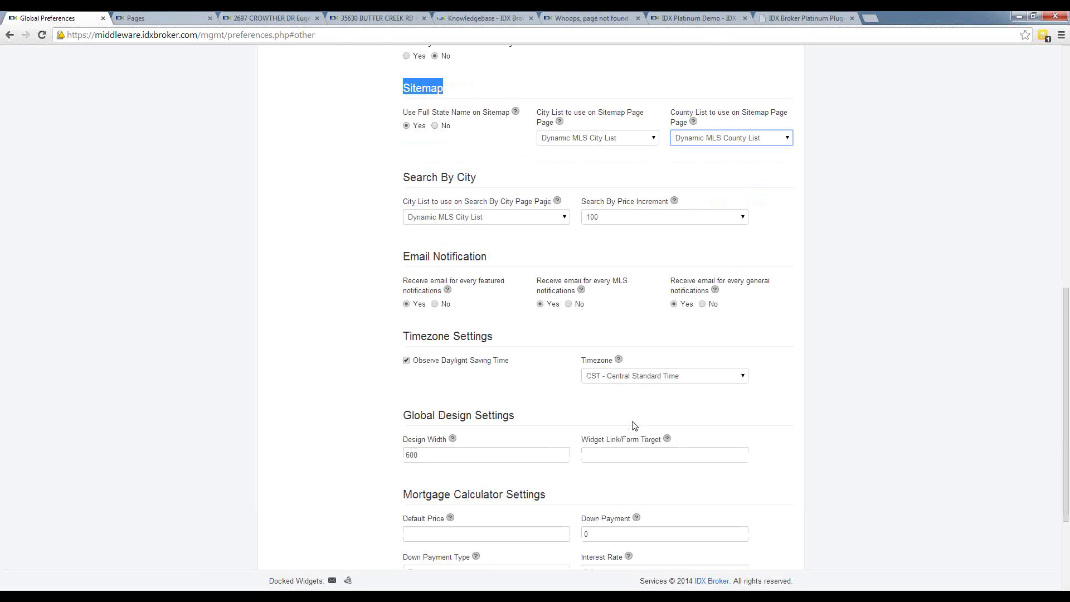
scroll(635, 426, "down", 2)
scroll(633, 422, "down", 1)
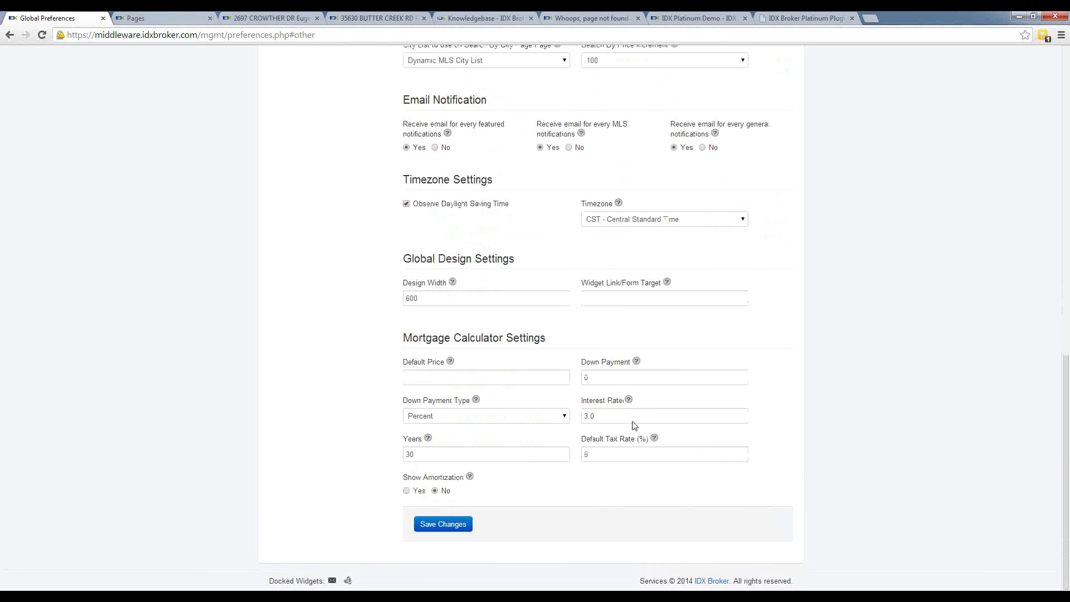
Step: View the RMLS dynamic city list from list management and the page for creating city, county or zip code lists
scroll(634, 426, "up", 6)
scroll(634, 426, "up", 7)
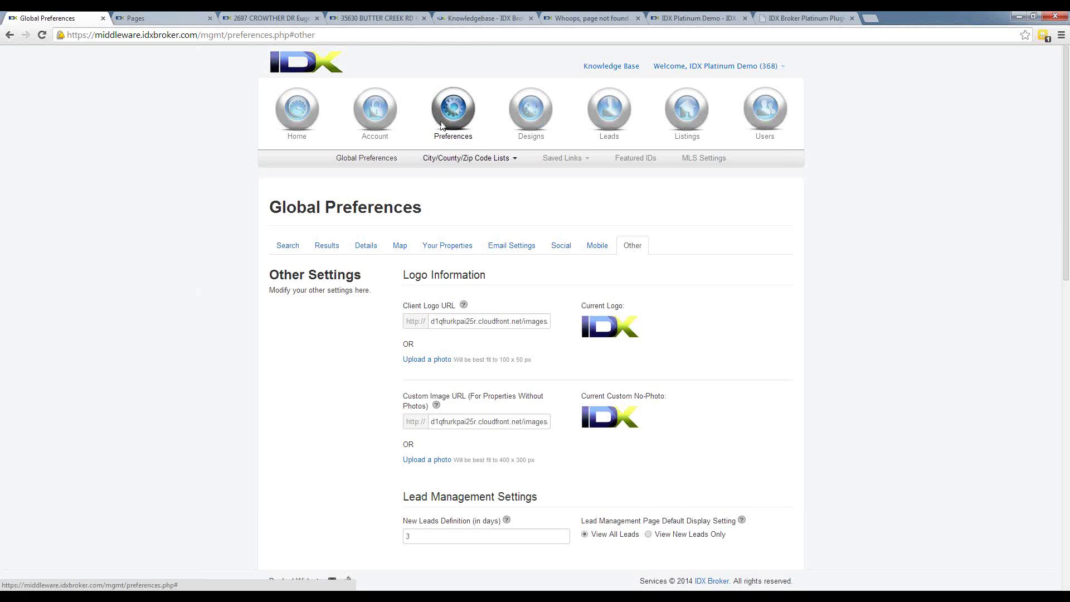
left_click(455, 159)
left_click(452, 174)
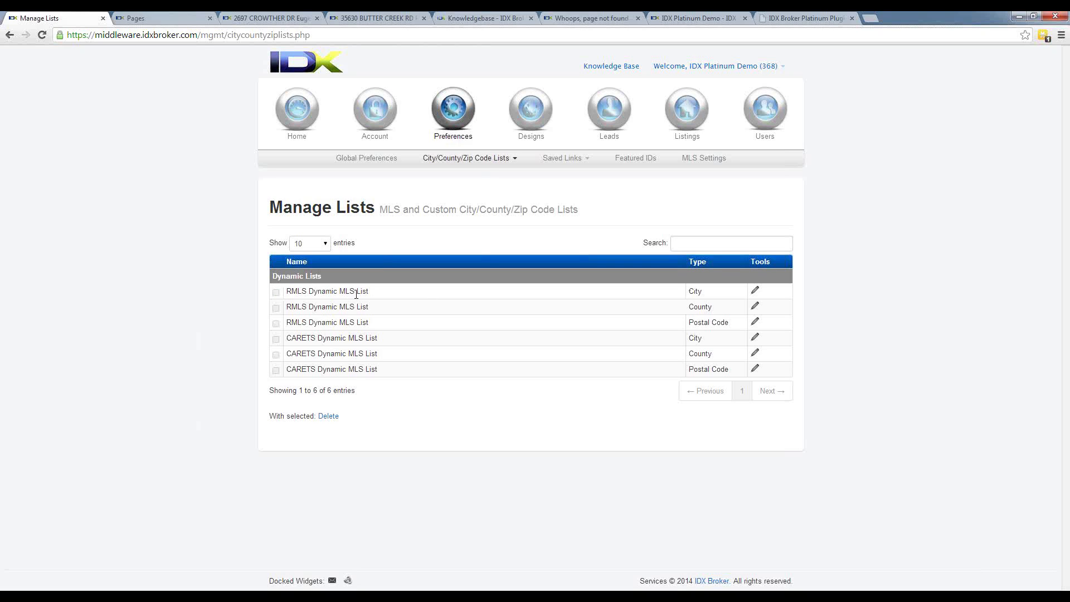
left_click(755, 291)
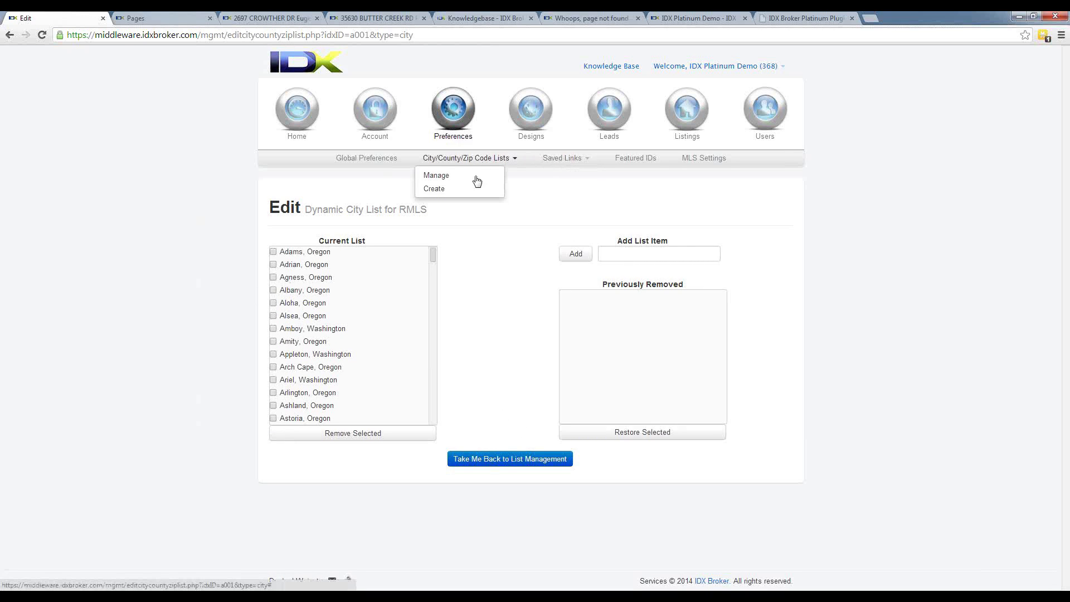
left_click(470, 188)
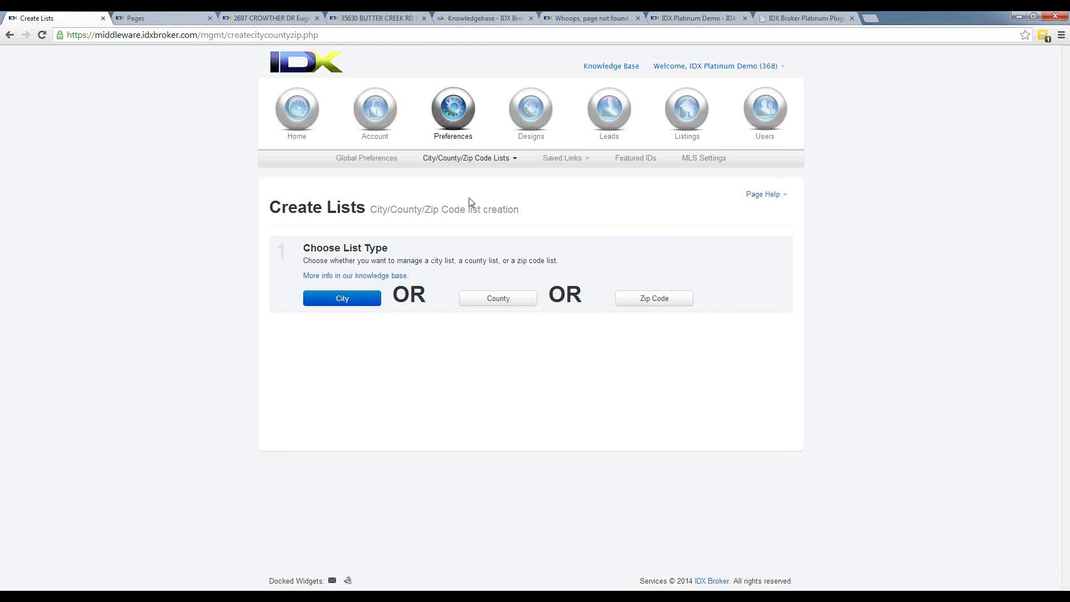
Step: Open the page for creating a new saved link
left_click(564, 158)
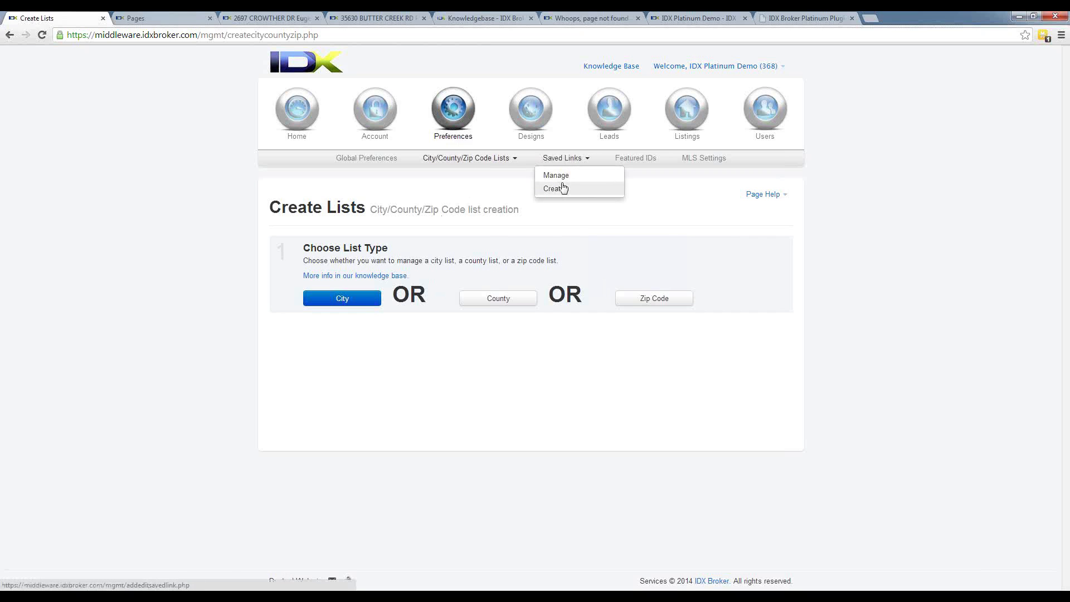
left_click(563, 189)
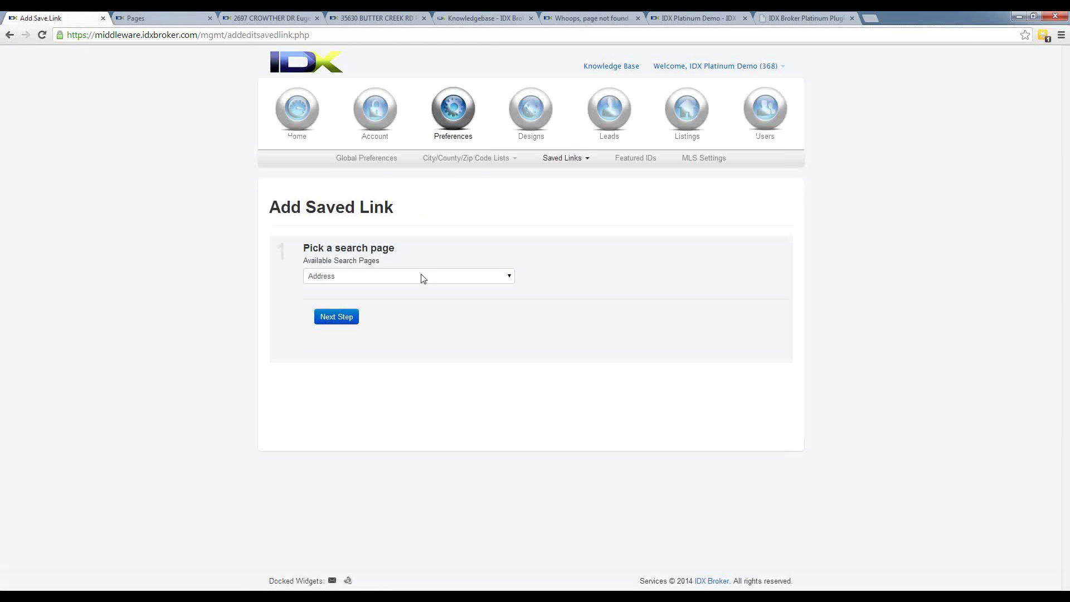
left_click(423, 279)
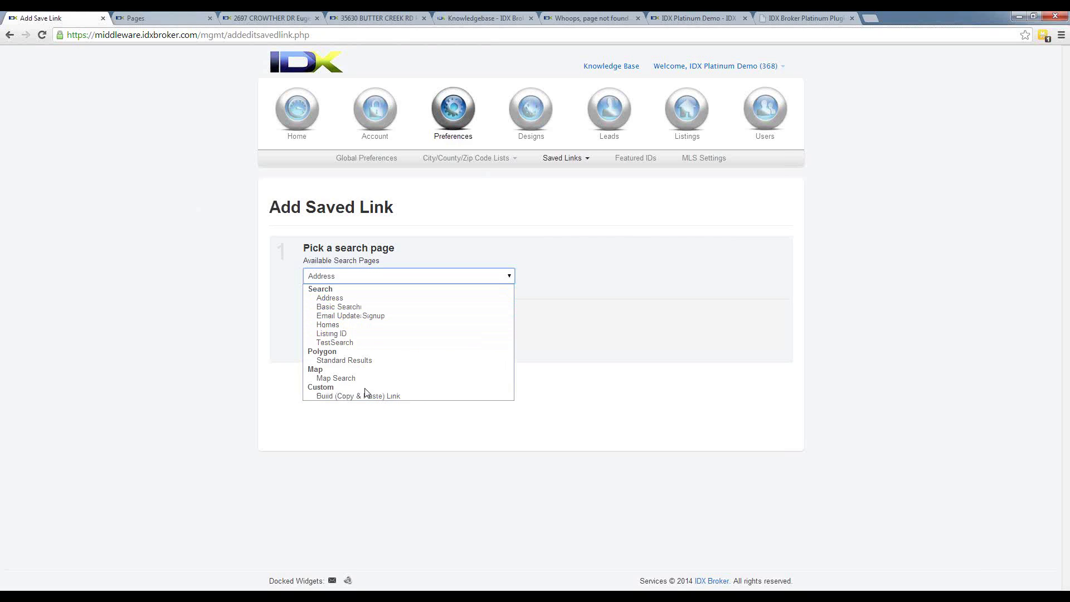
left_click(342, 359)
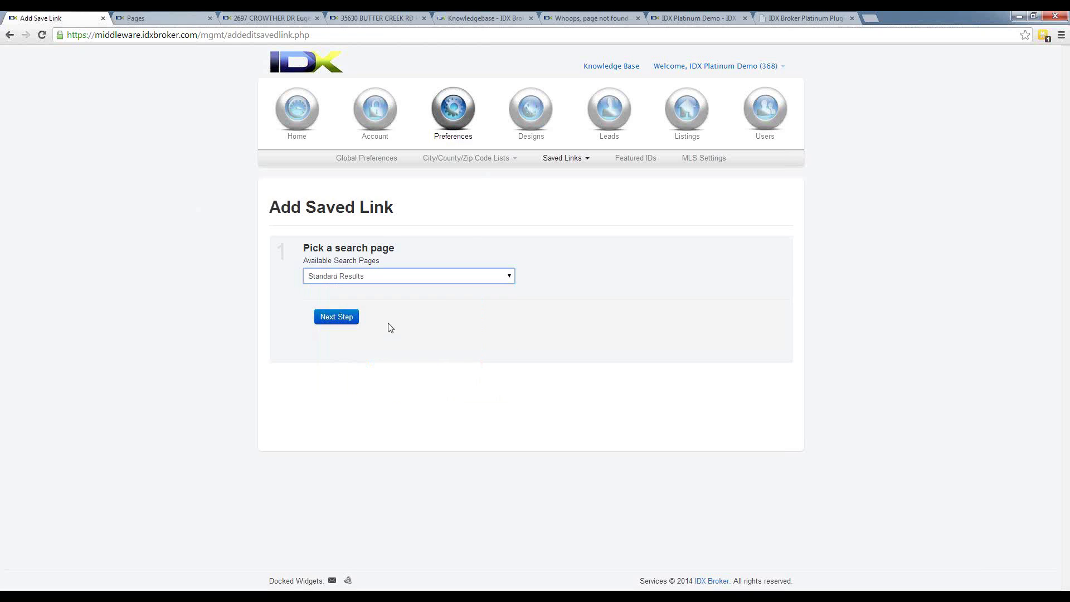
left_click(340, 317)
scroll(393, 377, "down", 1)
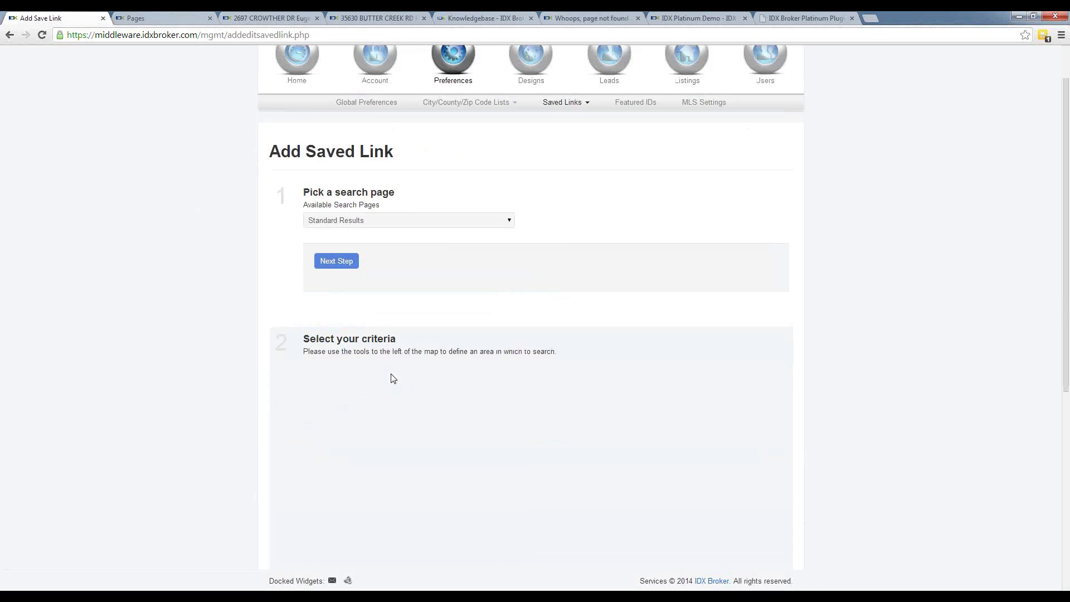
scroll(394, 378, "down", 3)
scroll(286, 367, "up", 3)
key("F5")
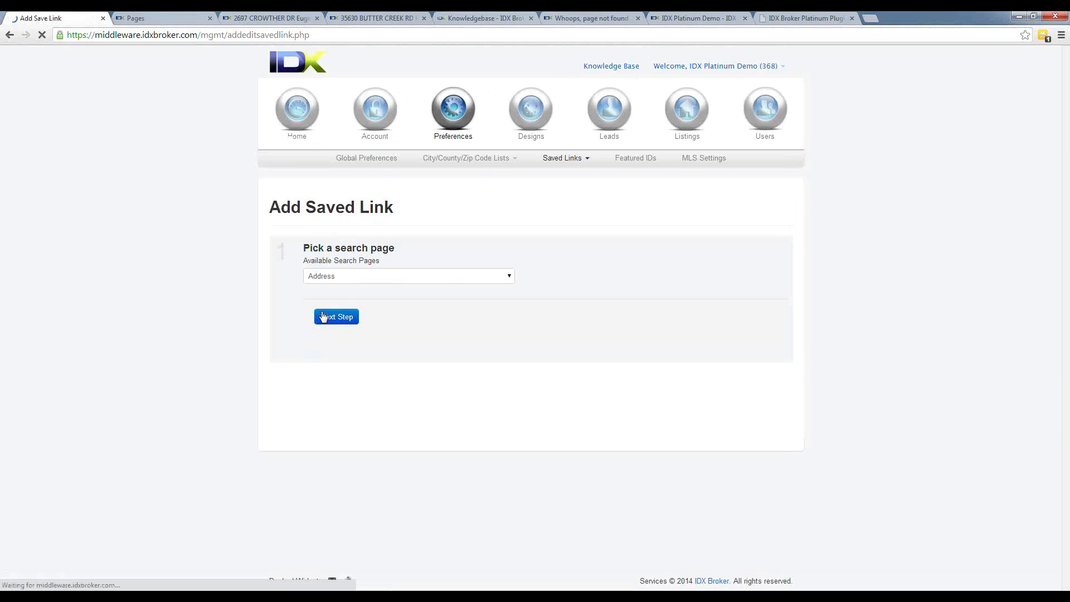
left_click(357, 278)
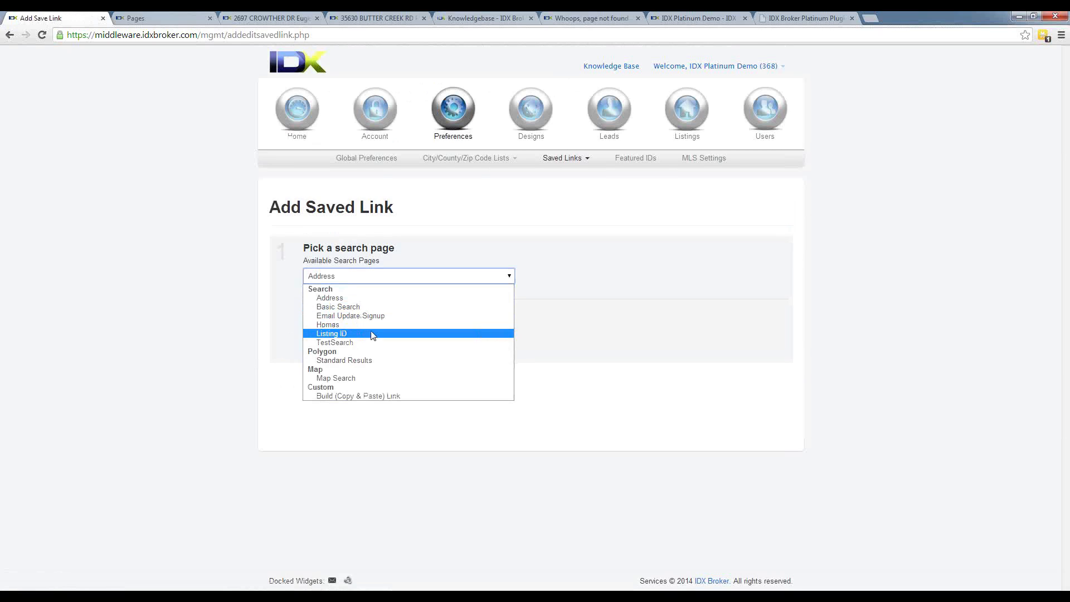
left_click(371, 359)
left_click(337, 317)
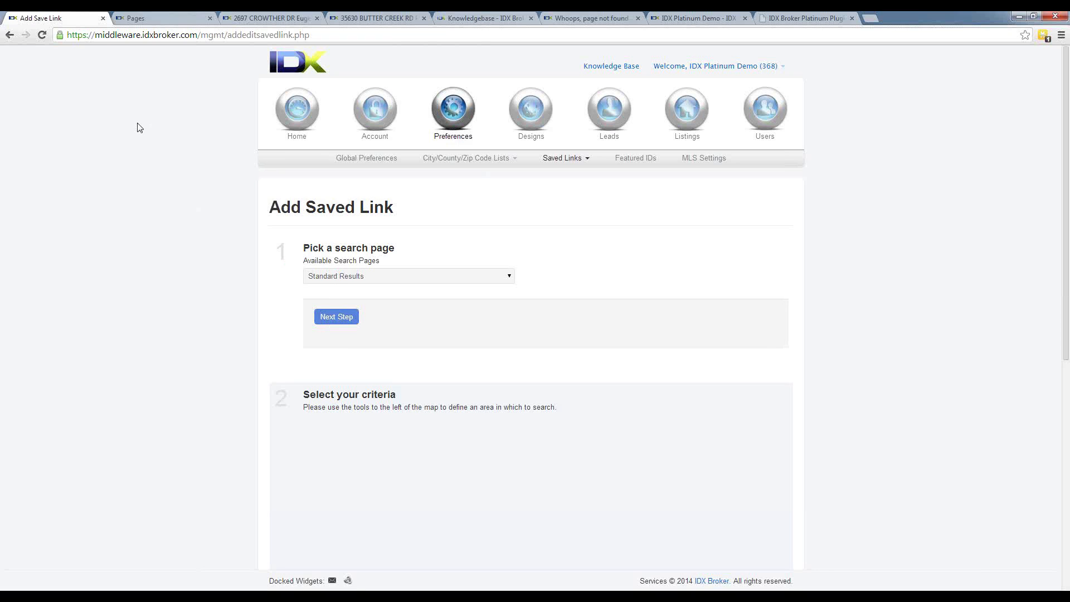
key("F5")
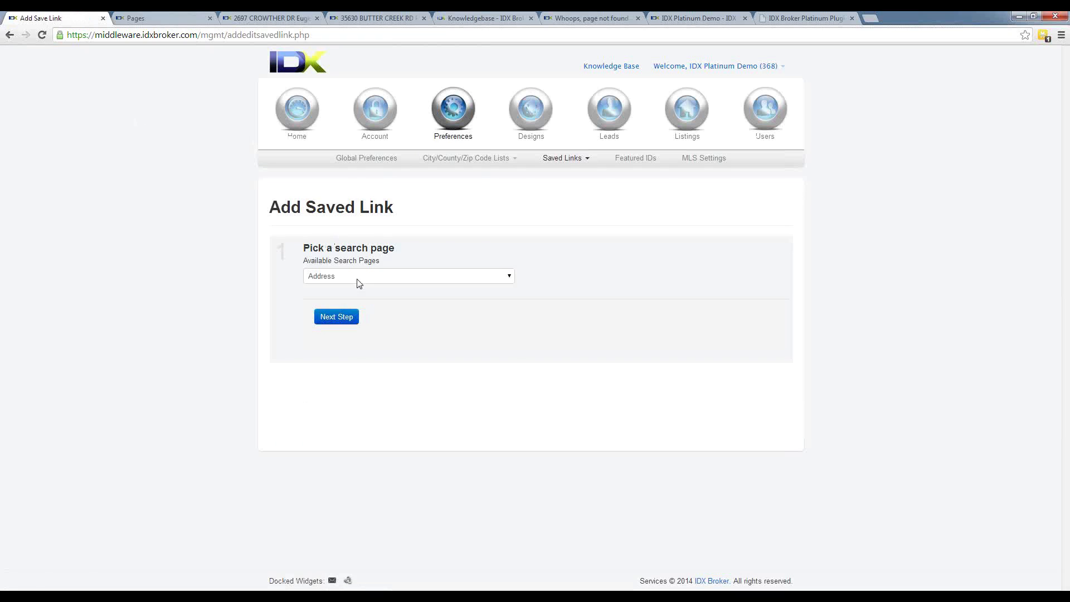
Step: Choose Basic Search as the saved link's search page and proceed to the criteria
left_click(359, 278)
left_click(367, 306)
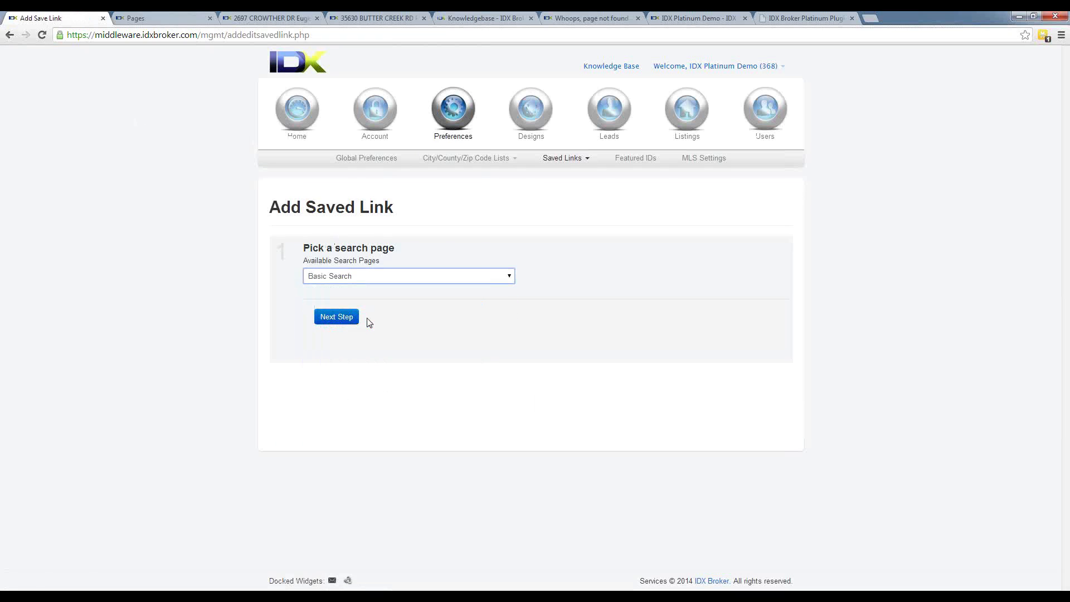
left_click(342, 317)
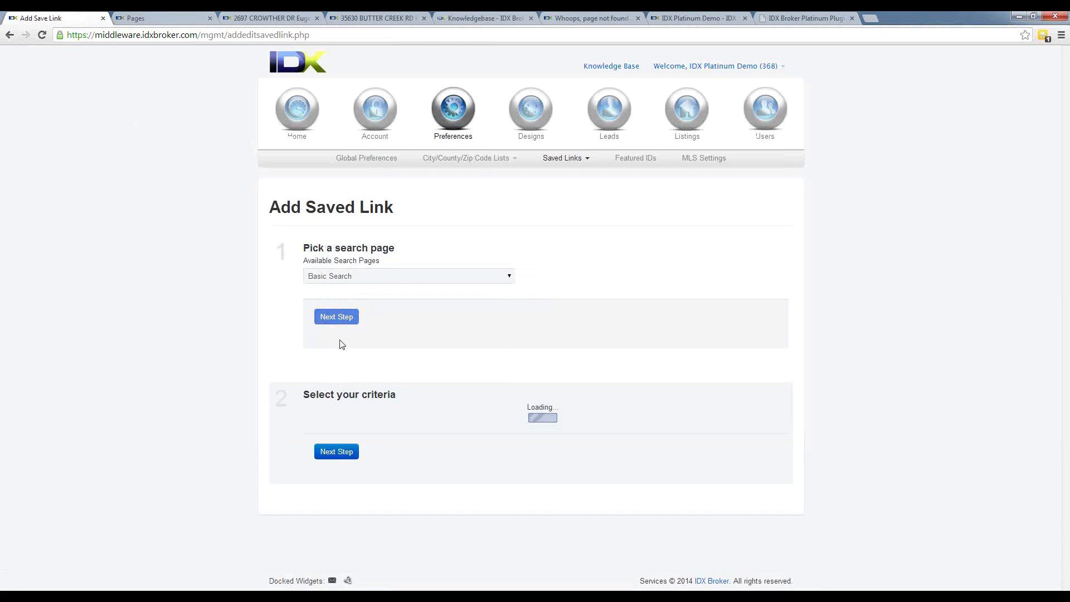
Step: Select Aberdeen as the city in the search criteria and continue to the naming and preference settings
scroll(527, 351, "down", 1)
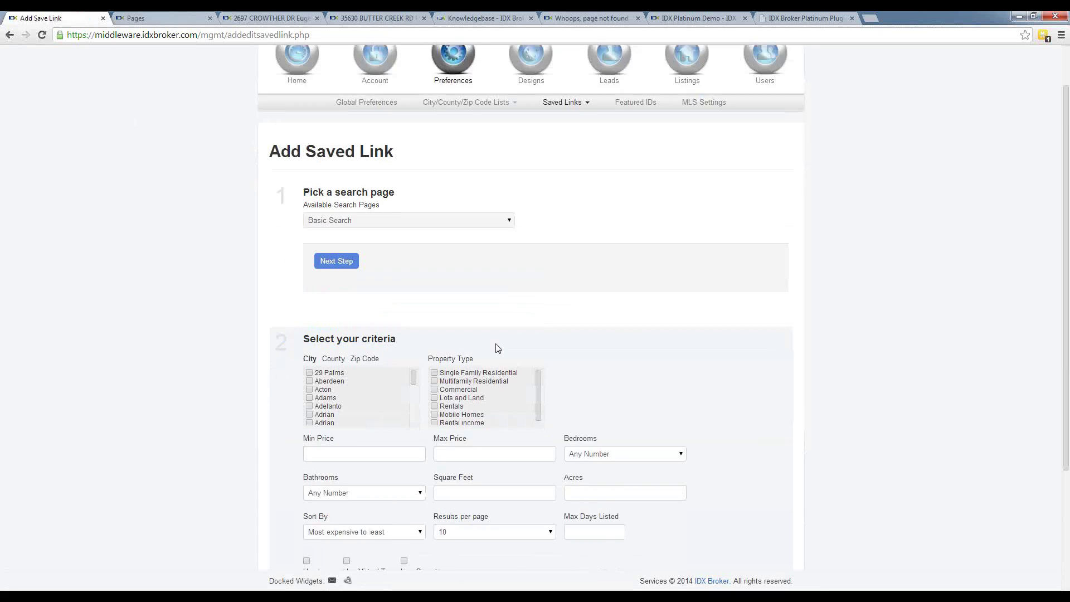
scroll(497, 348, "down", 1)
left_click(310, 325)
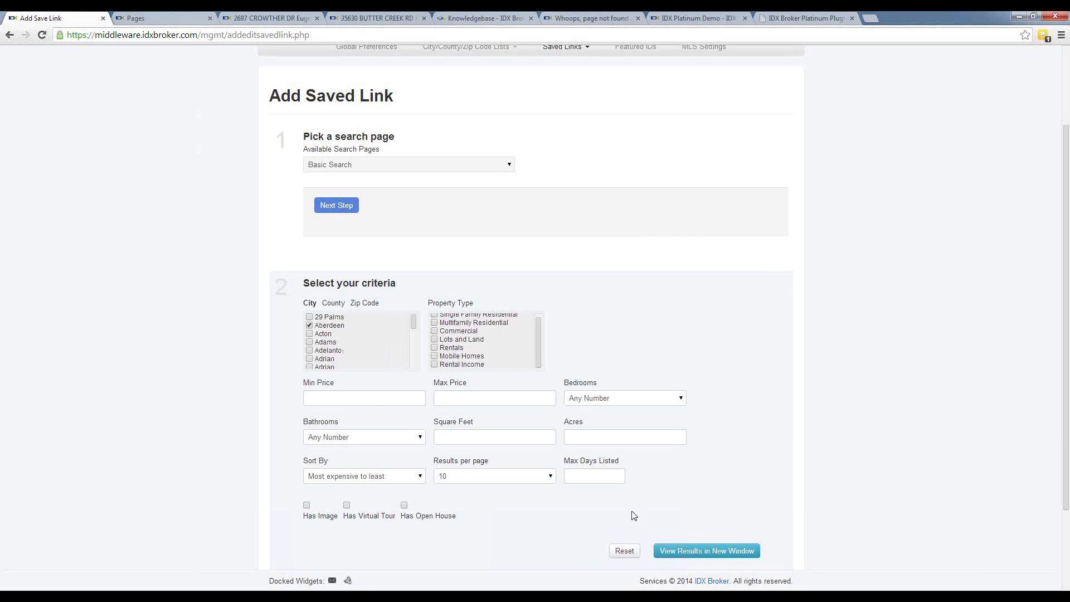
left_click(455, 397)
scroll(613, 535, "down", 2)
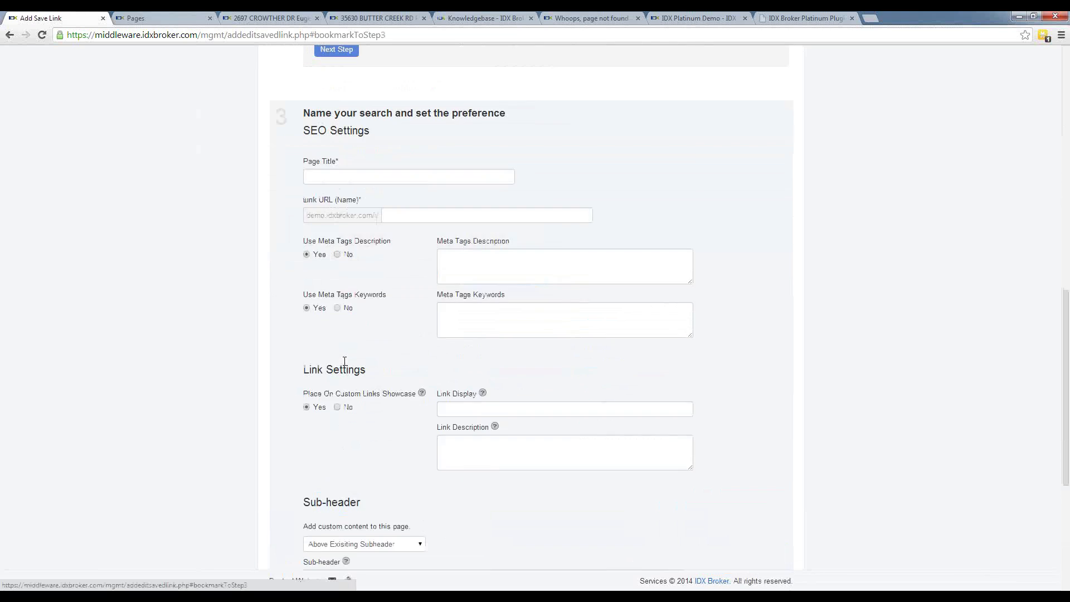
Step: Set the saved link's URL name to aberdeen-real-estate
scroll(346, 365, "down", 5)
scroll(343, 351, "up", 5)
left_click(352, 168)
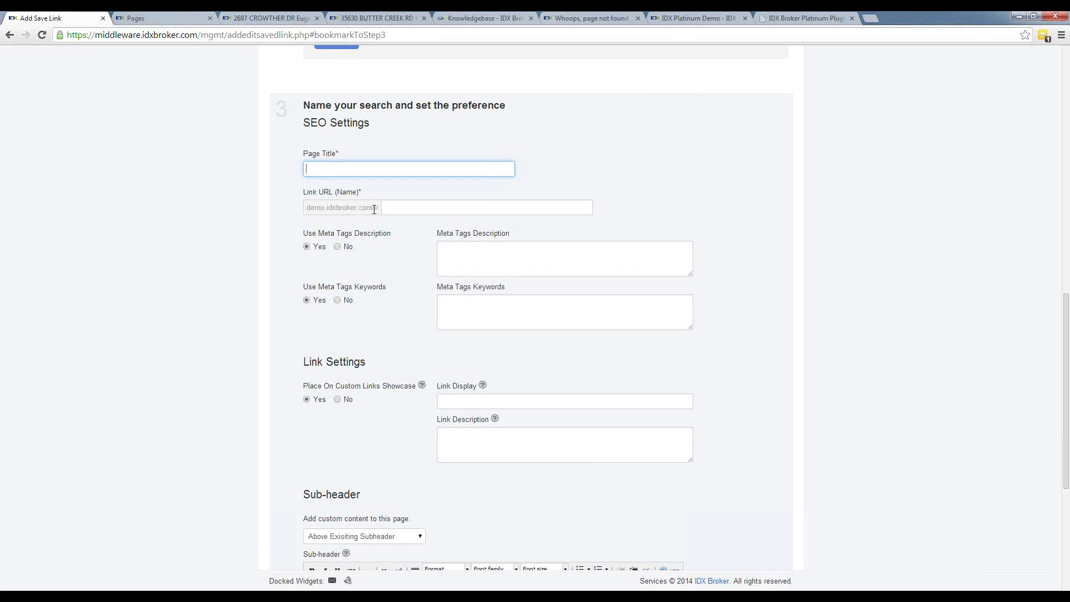
key("Tab")
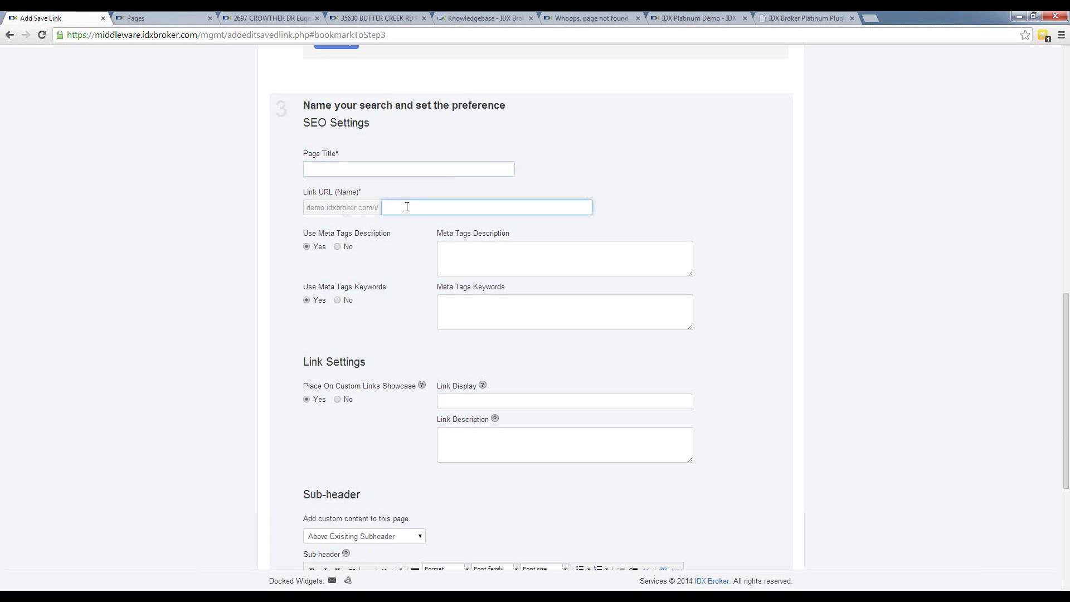
type("aberdeen-real-estare")
key("Tab")
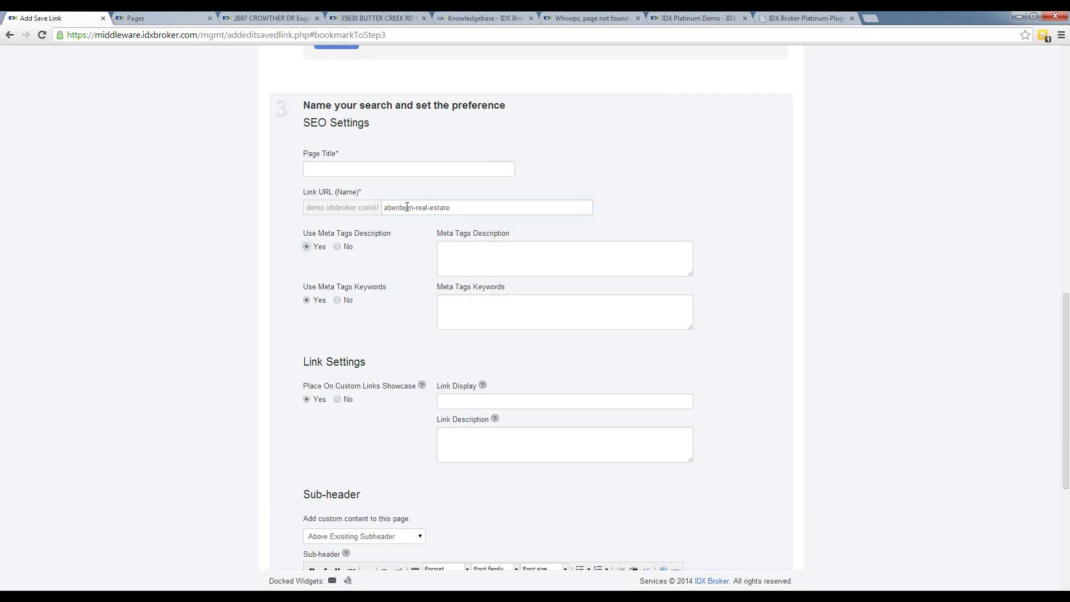
Step: Examine the meta tag fields and how the link URL combines the domain prefix with the link name
left_click(463, 269)
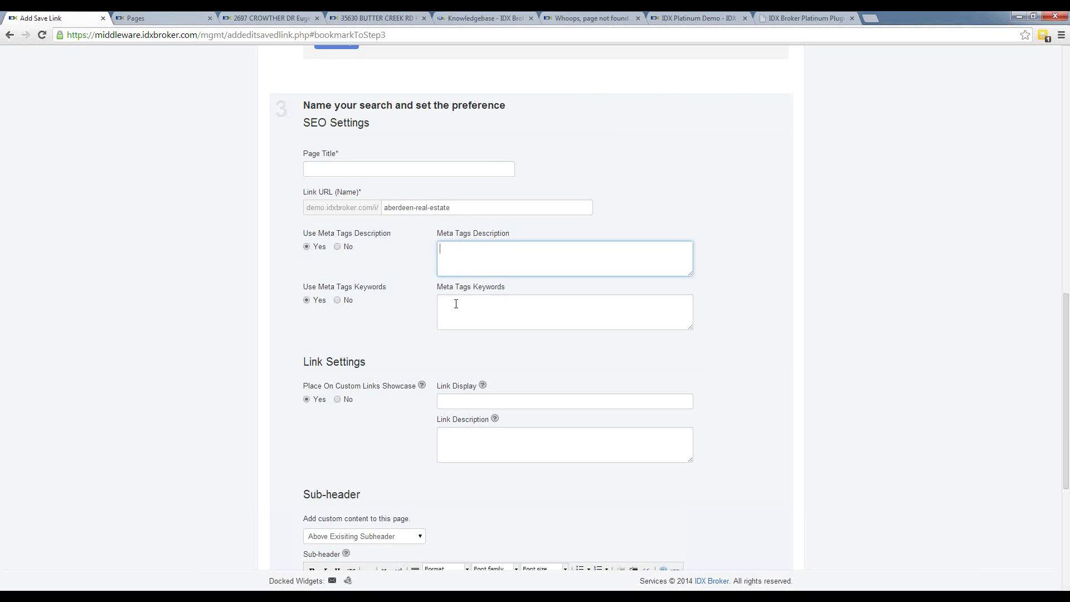
scroll(456, 303, "down", 3)
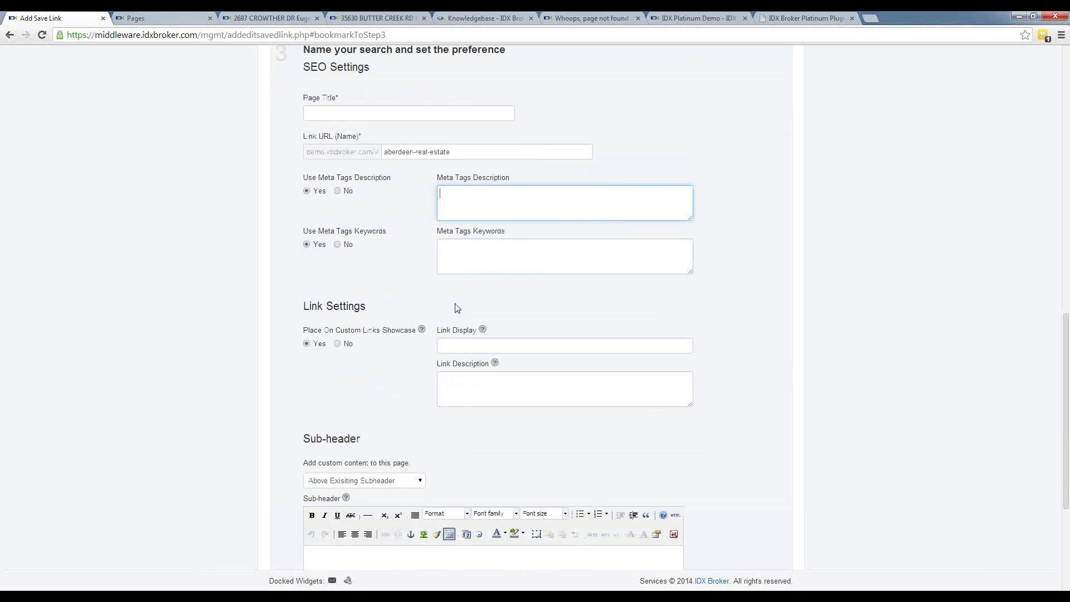
scroll(457, 308, "up", 4)
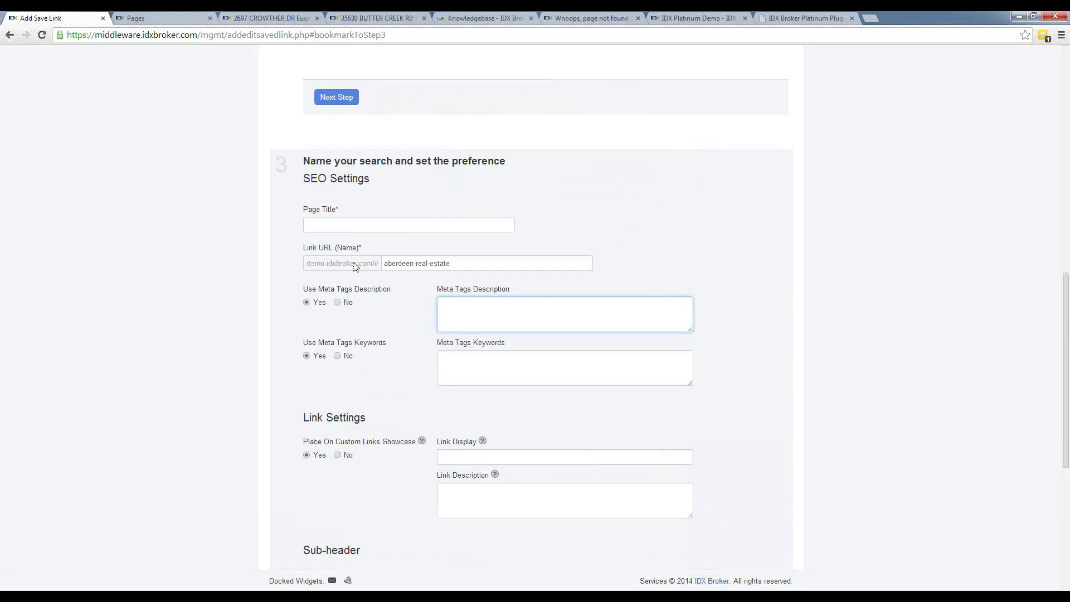
left_click_drag(308, 263, 372, 265)
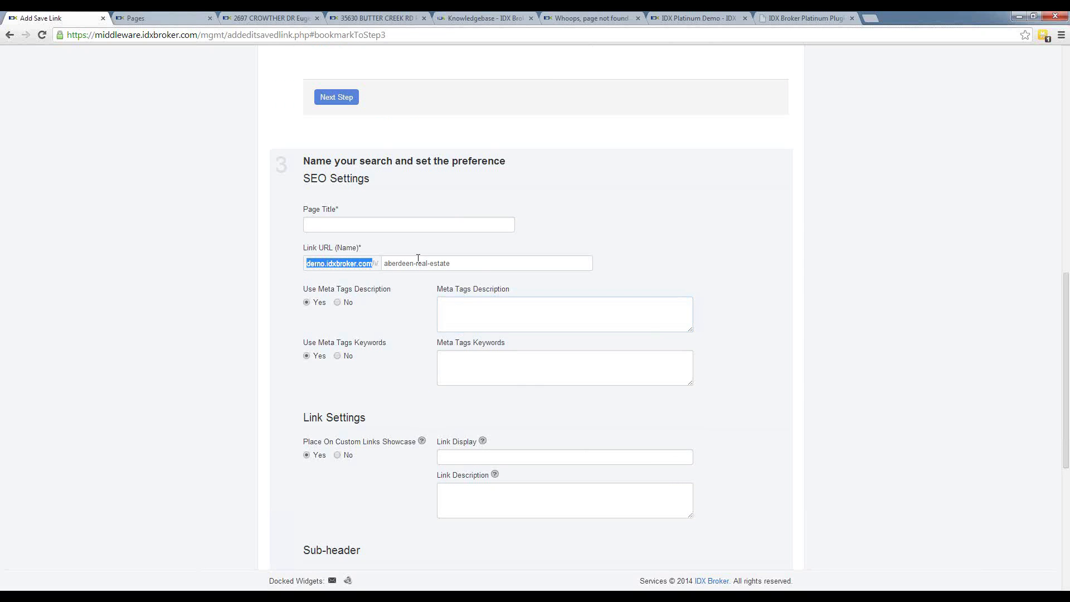
triple_click(473, 263)
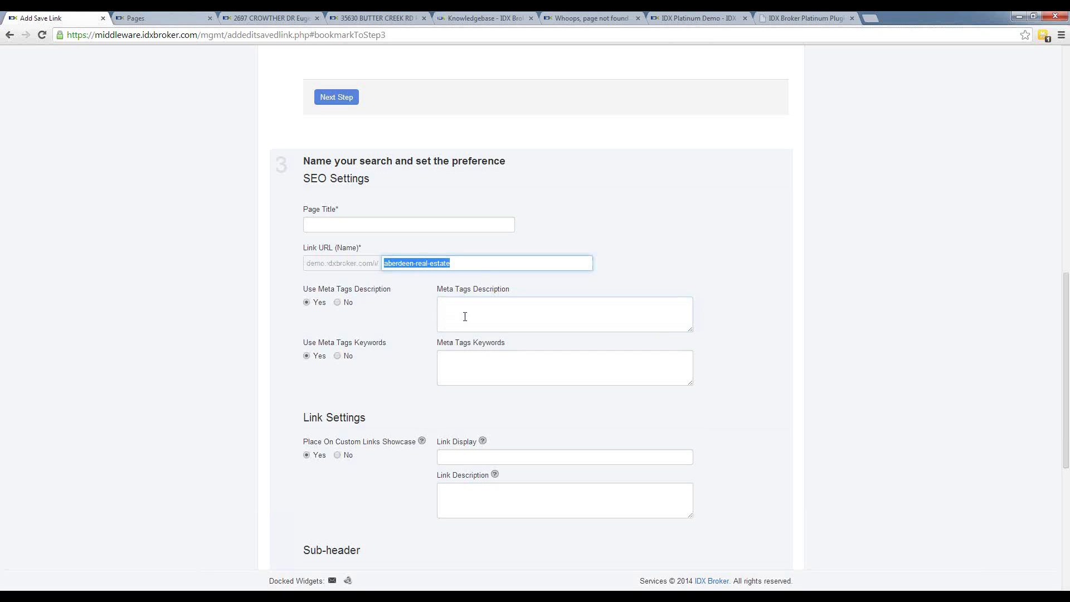
Step: Review the link settings, the sub-header editor and the agents available for assignment to the saved link
scroll(465, 316, "down", 3)
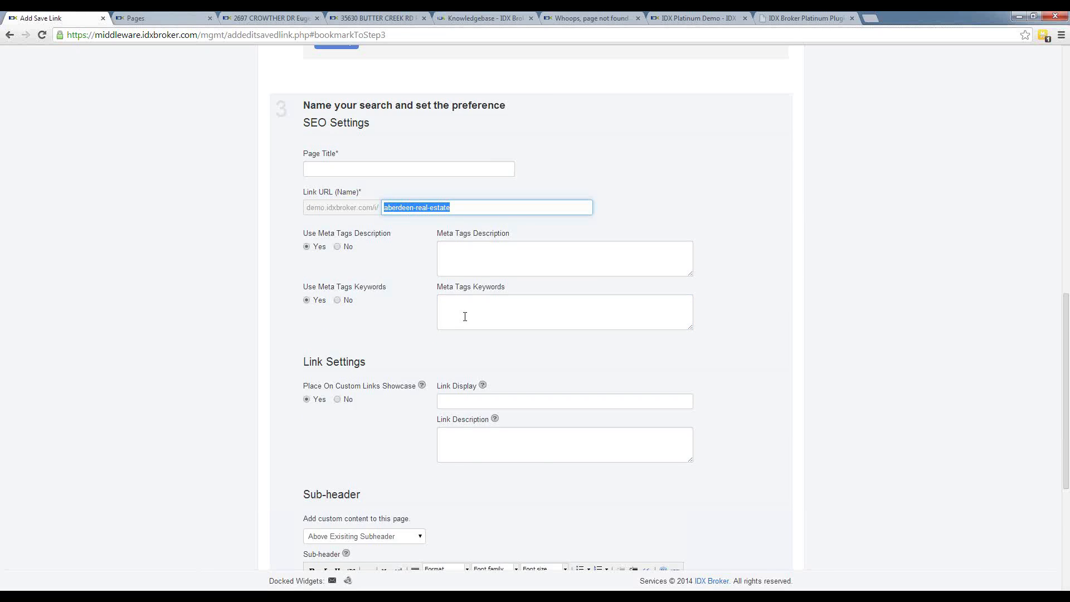
scroll(465, 316, "down", 3)
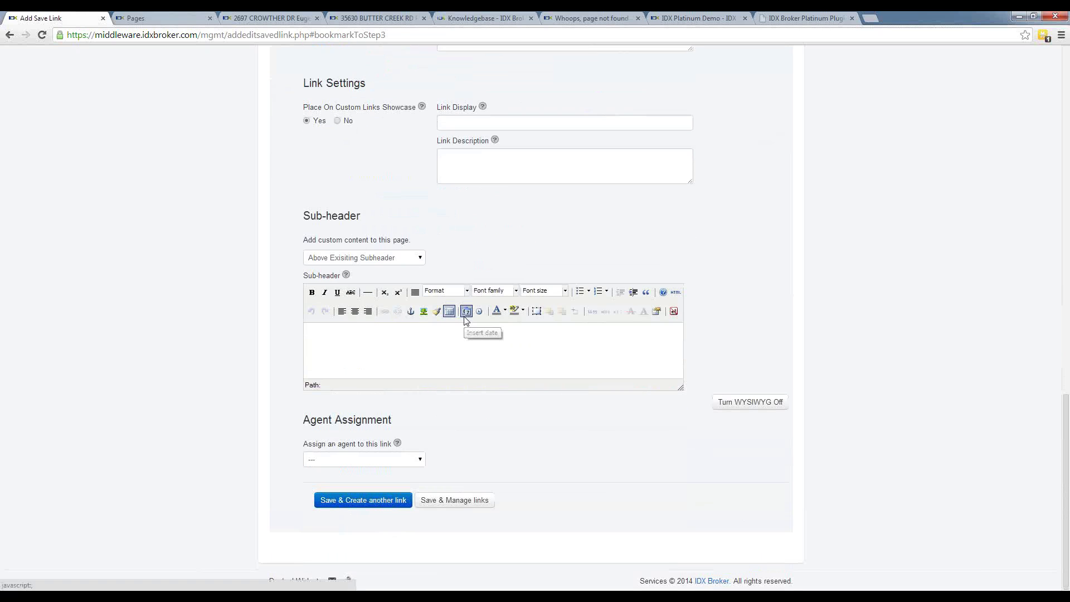
left_click(414, 460)
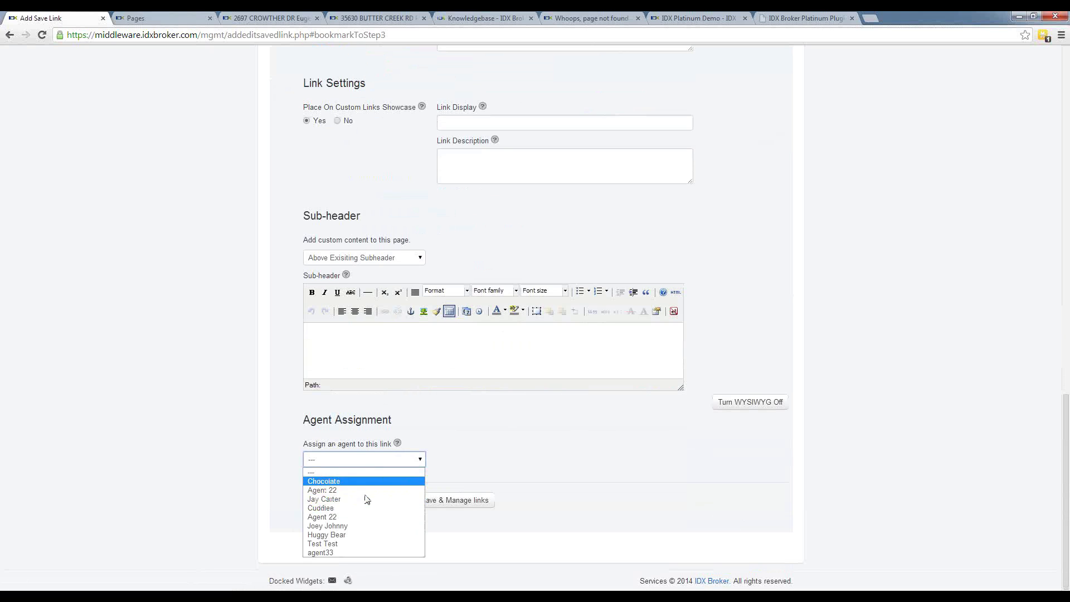
left_click(455, 447)
scroll(383, 415, "up", 5)
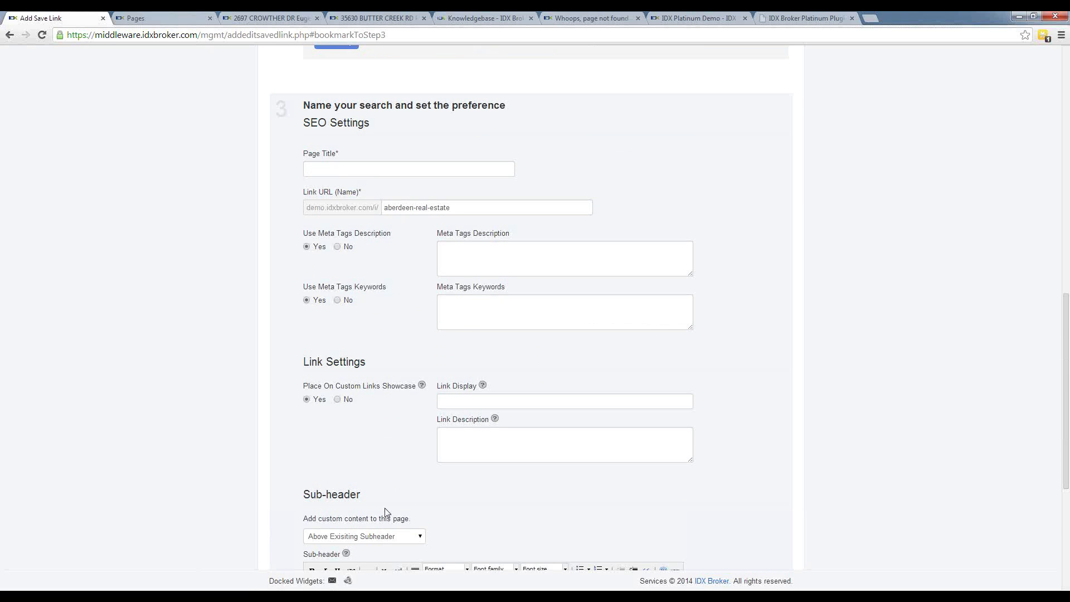
scroll(383, 463, "down", 2)
scroll(385, 507, "down", 3)
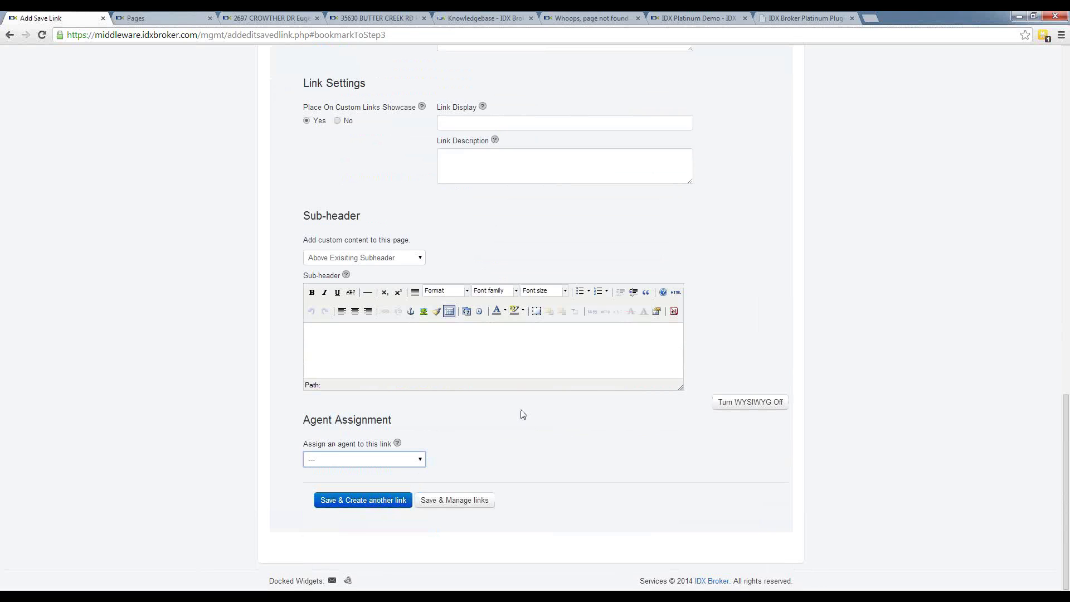
Step: Review the page title field and the domain part of the link URL in the SEO settings
left_click(429, 351)
scroll(425, 396, "up", 10)
scroll(425, 396, "down", 5)
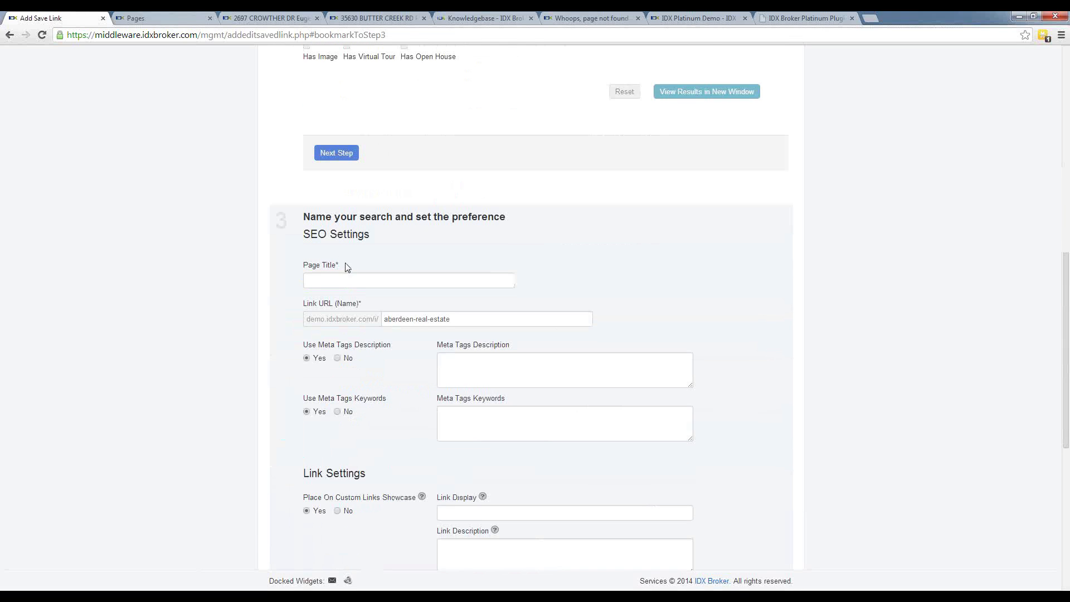
scroll(346, 290, "up", 1)
left_click(346, 332)
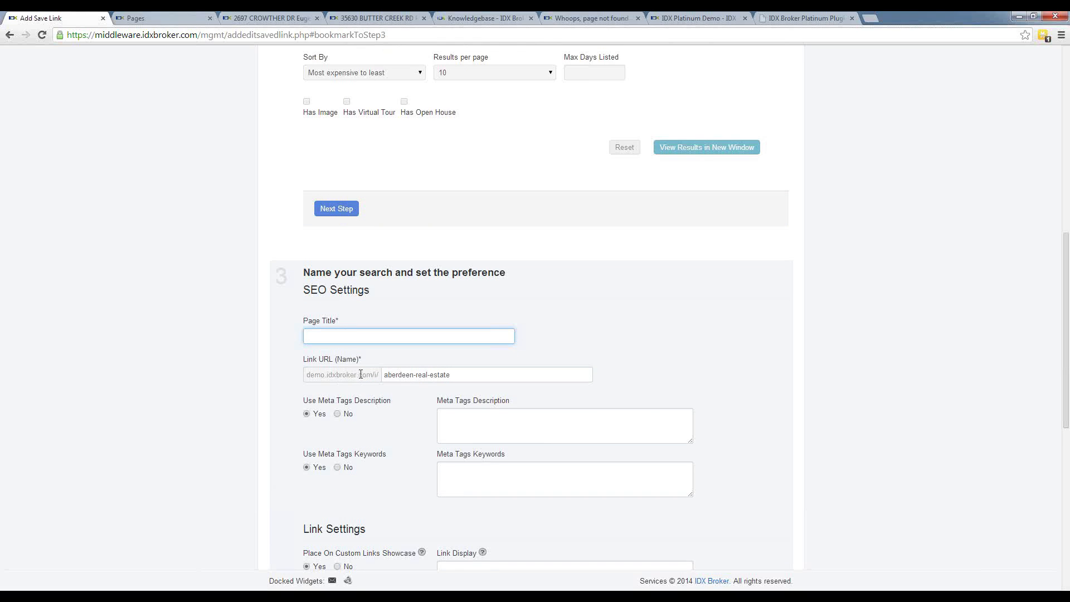
left_click_drag(357, 376, 354, 376)
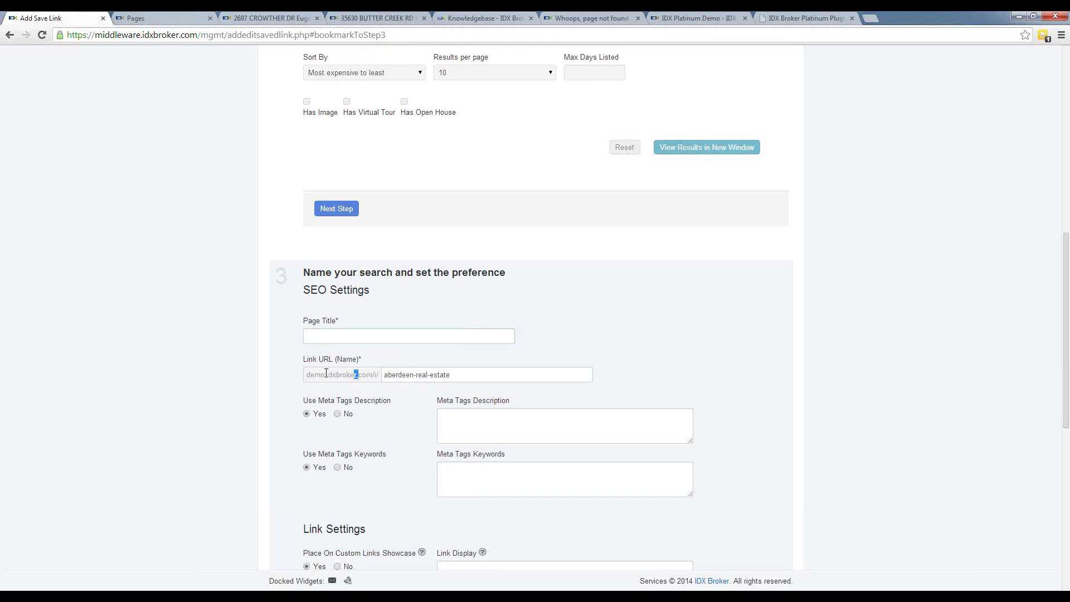
double_click(341, 372)
left_click(347, 336)
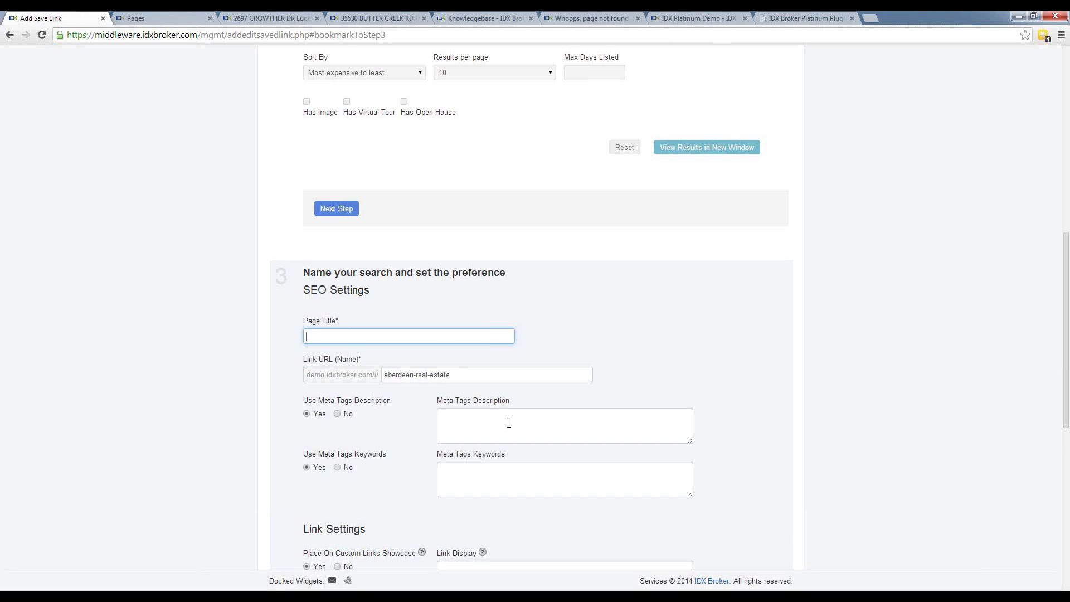
Step: Switch to the IDX Platinum Demo website and open its custom links showcase
scroll(509, 423, "down", 1)
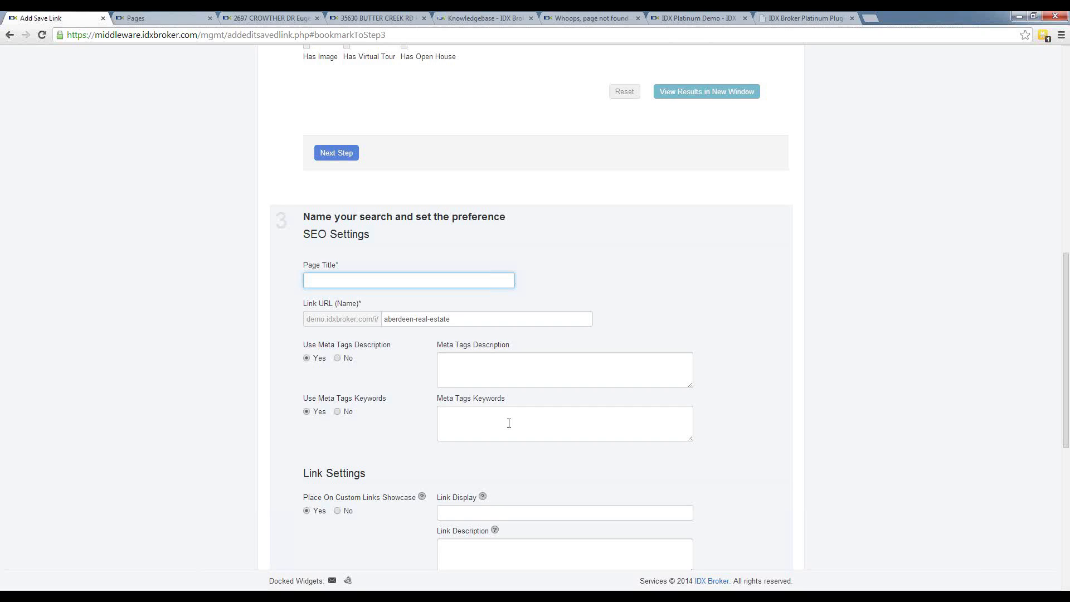
left_click(384, 18)
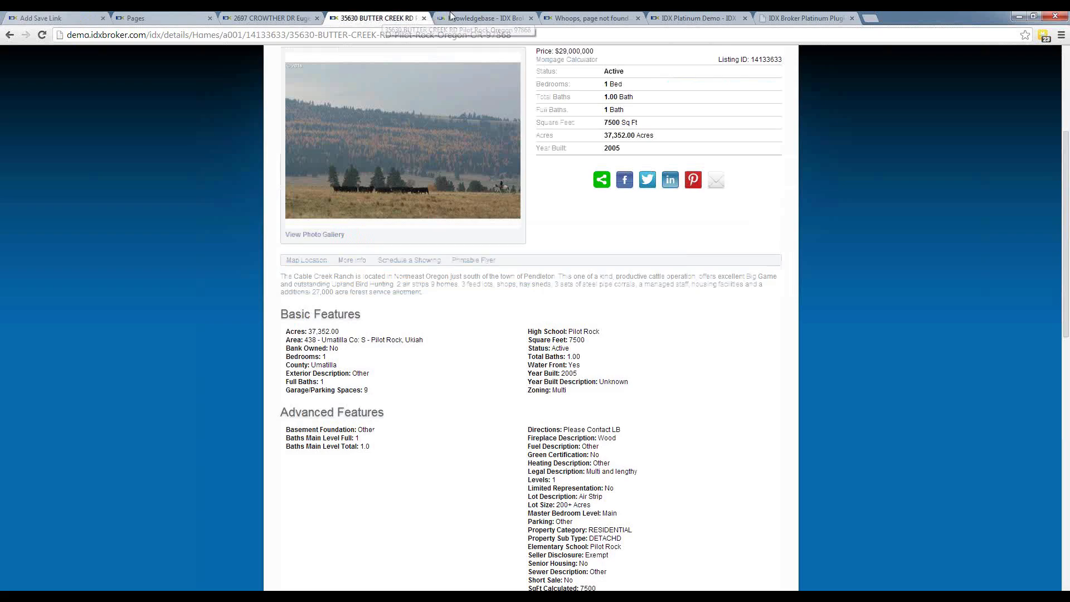
left_click(668, 18)
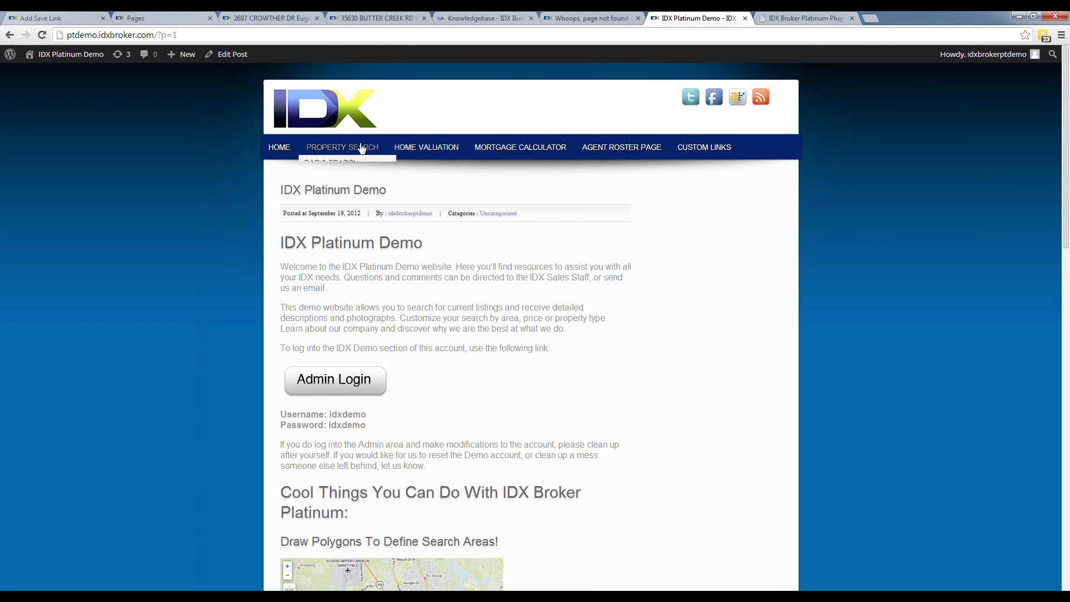
left_click(700, 148)
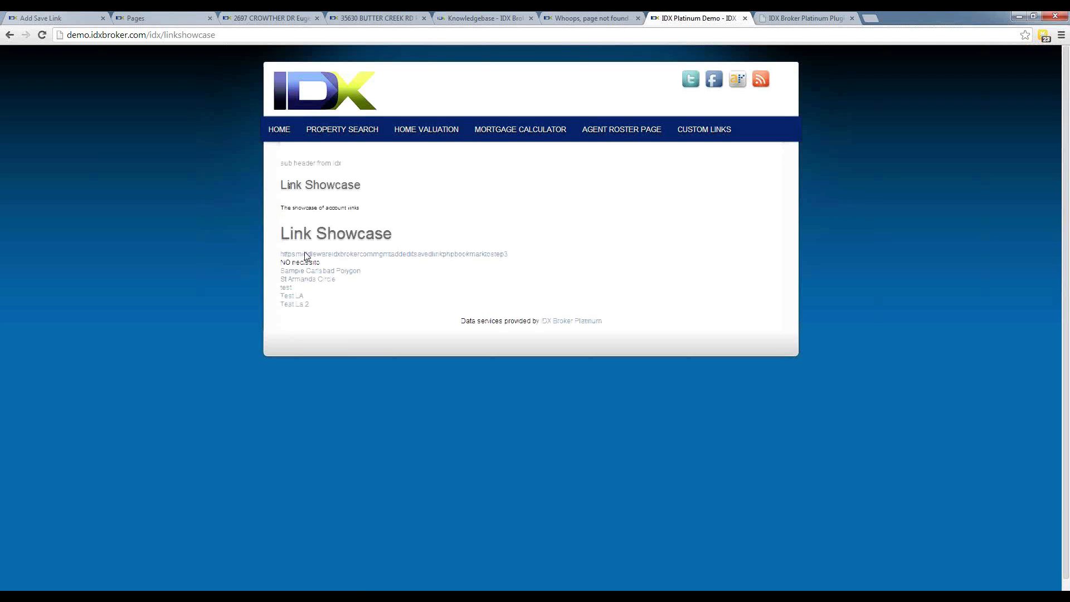
Step: View the Sample Carlsbad Polygon and St Armands Circle saved links from the showcase, and return to the saved link form
left_click(304, 271)
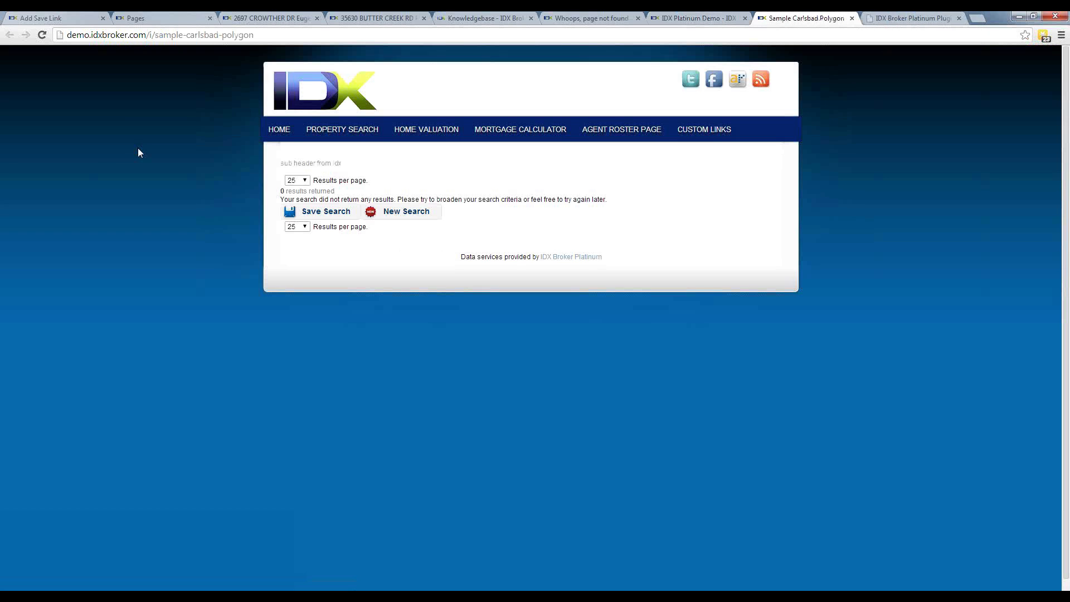
left_click(671, 18)
left_click(318, 281)
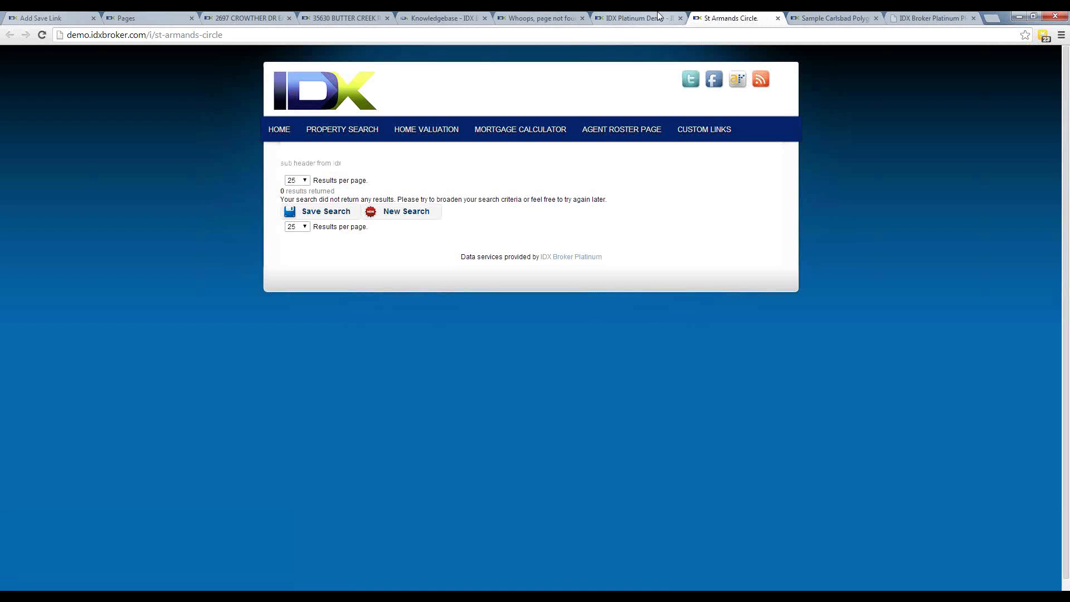
left_click(659, 18)
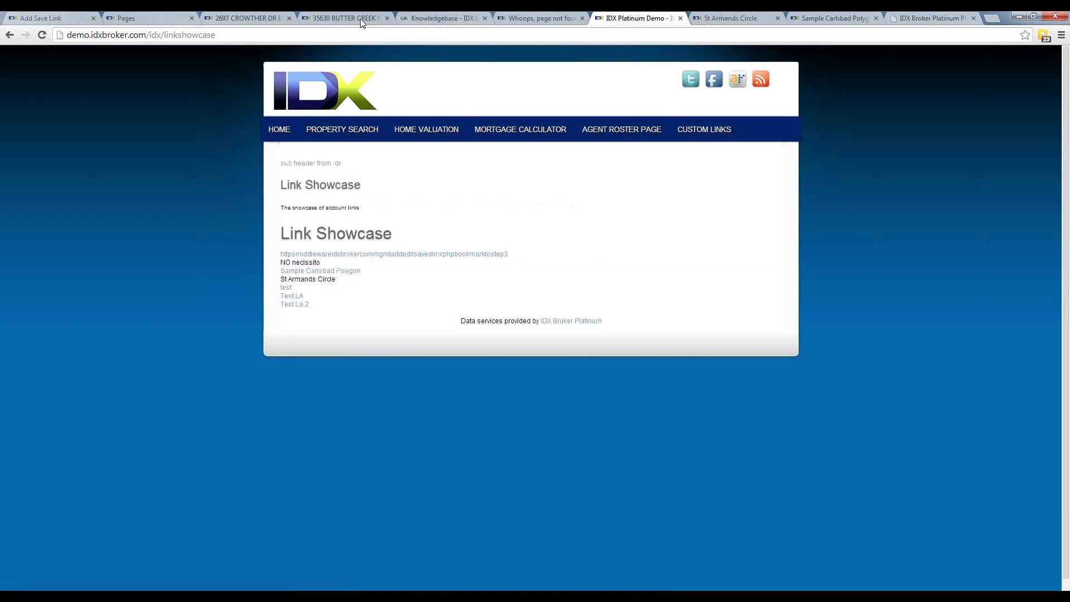
left_click(62, 18)
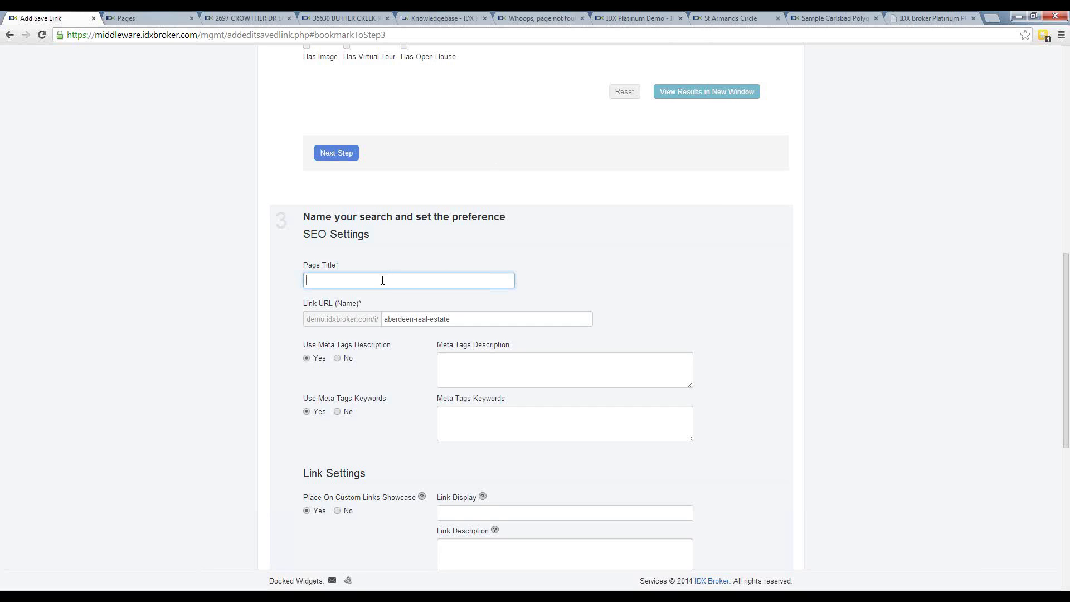
Step: Examine the SEO settings of the Aberdeen saved link, including its page title, link URL and meta tag options
scroll(406, 309, "down", 2)
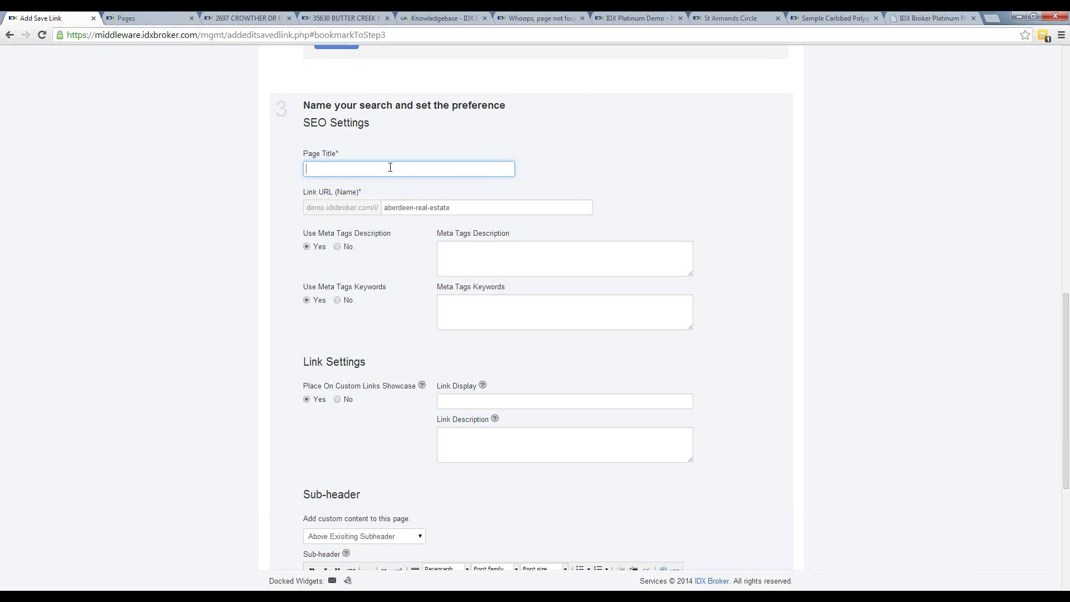
scroll(390, 167, "up", 1)
left_click_drag(374, 181, 307, 179)
scroll(384, 216, "up", 2)
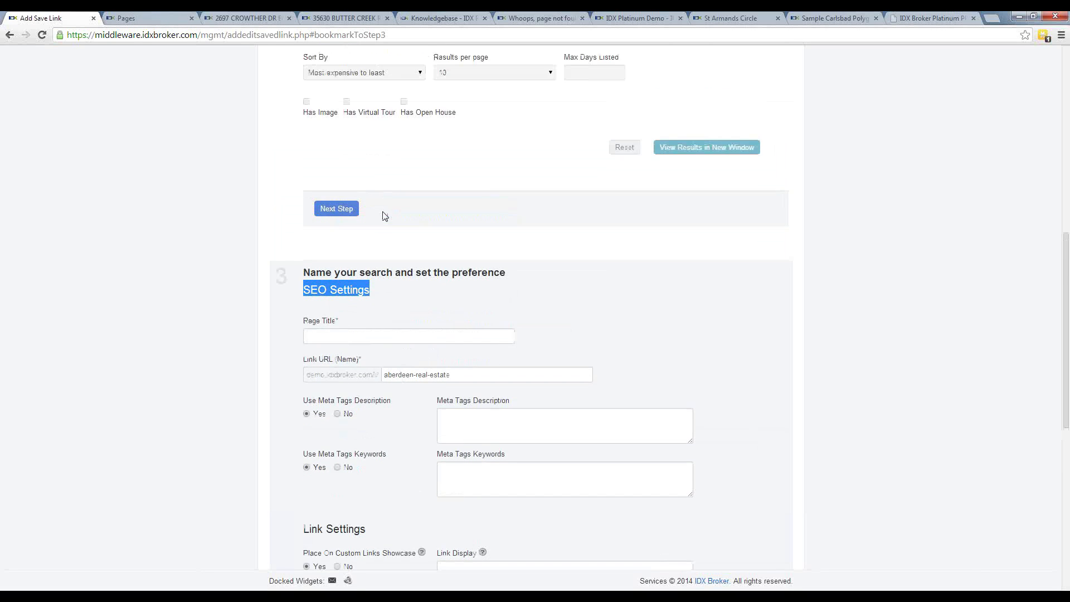
left_click_drag(371, 293, 302, 290)
scroll(461, 394, "down", 2)
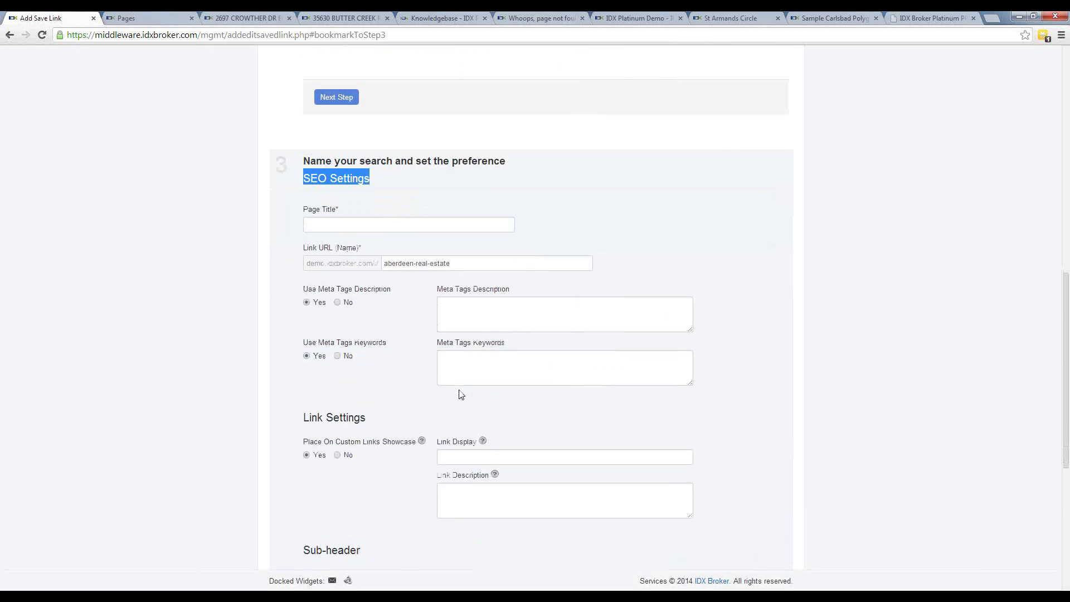
Step: Review the saved link form from its showcase, sub-header and agent assignment options back up to the search criteria
scroll(461, 394, "down", 4)
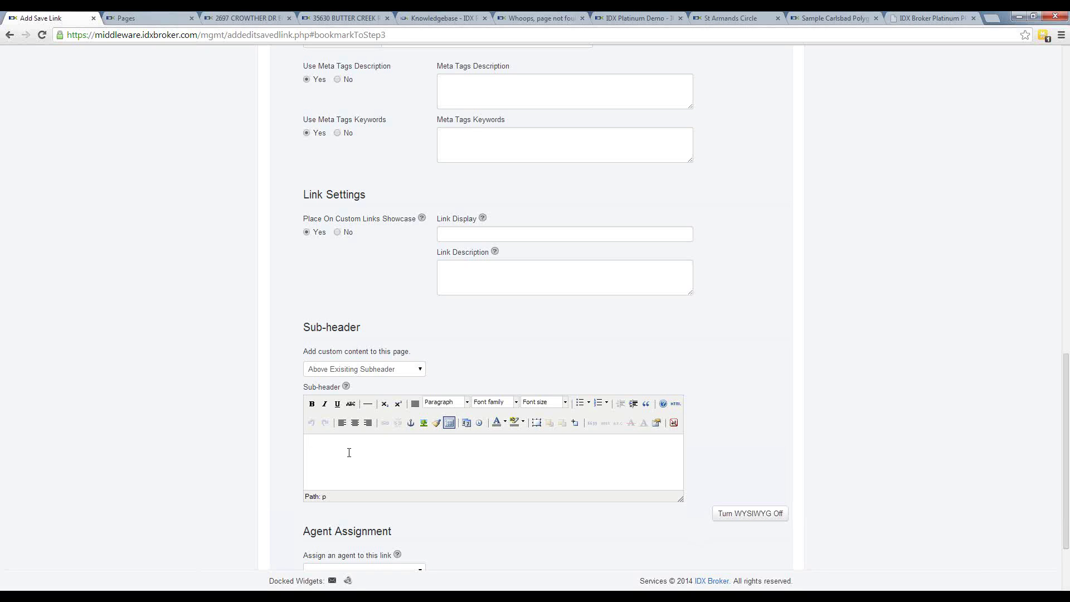
scroll(351, 457, "down", 1)
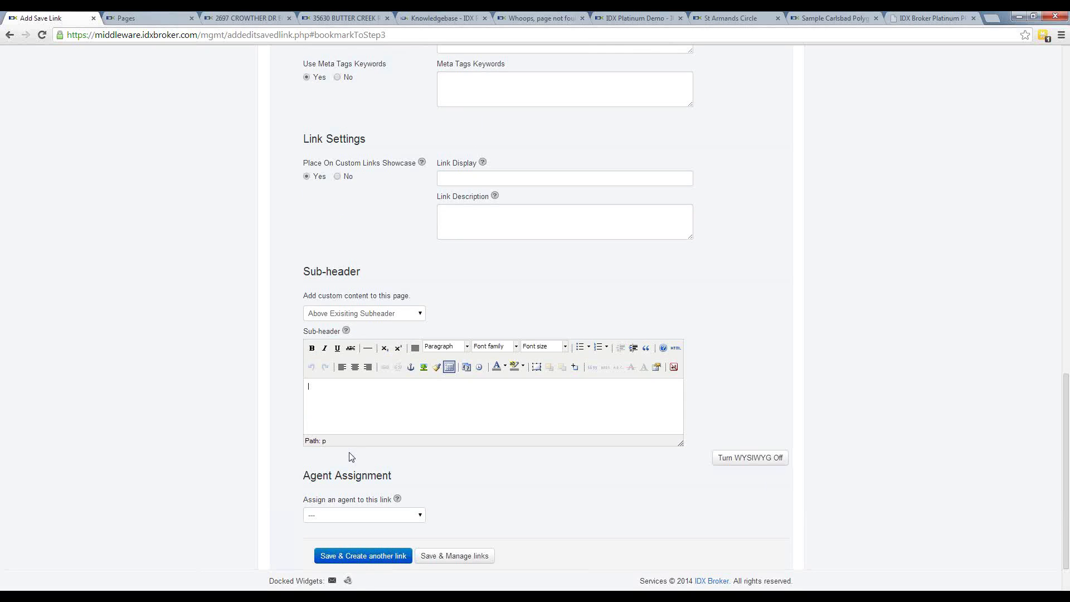
scroll(351, 457, "up", 1)
scroll(350, 452, "up", 3)
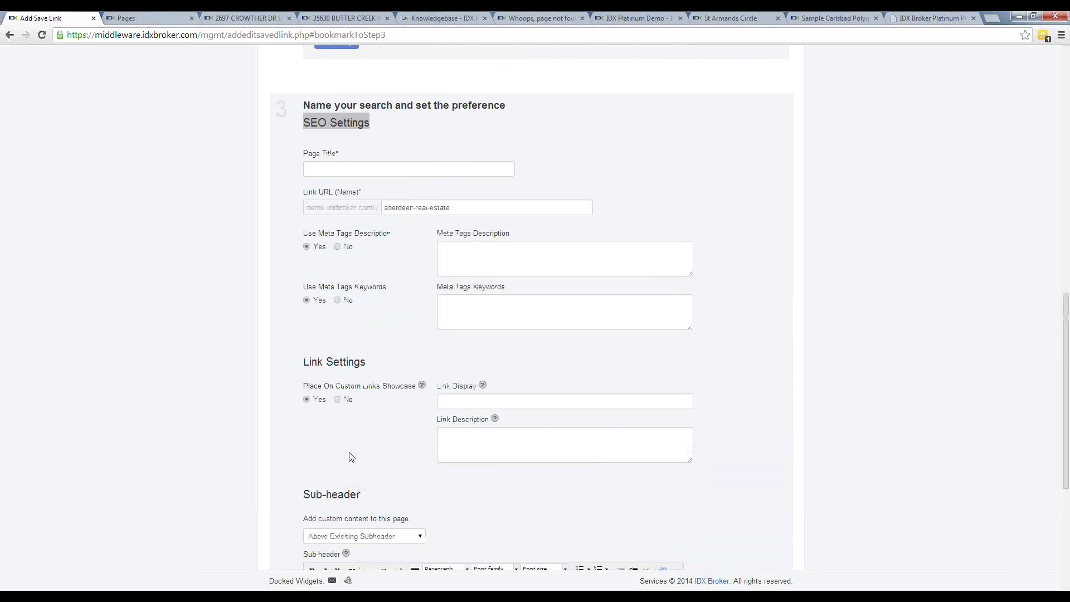
scroll(351, 457, "up", 6)
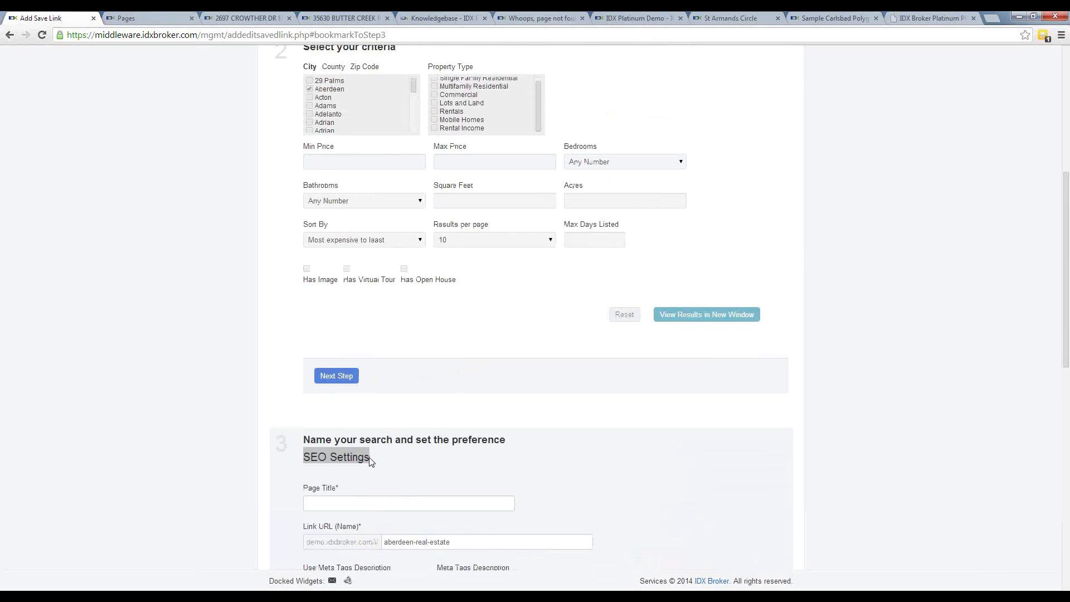
triple_click(370, 457)
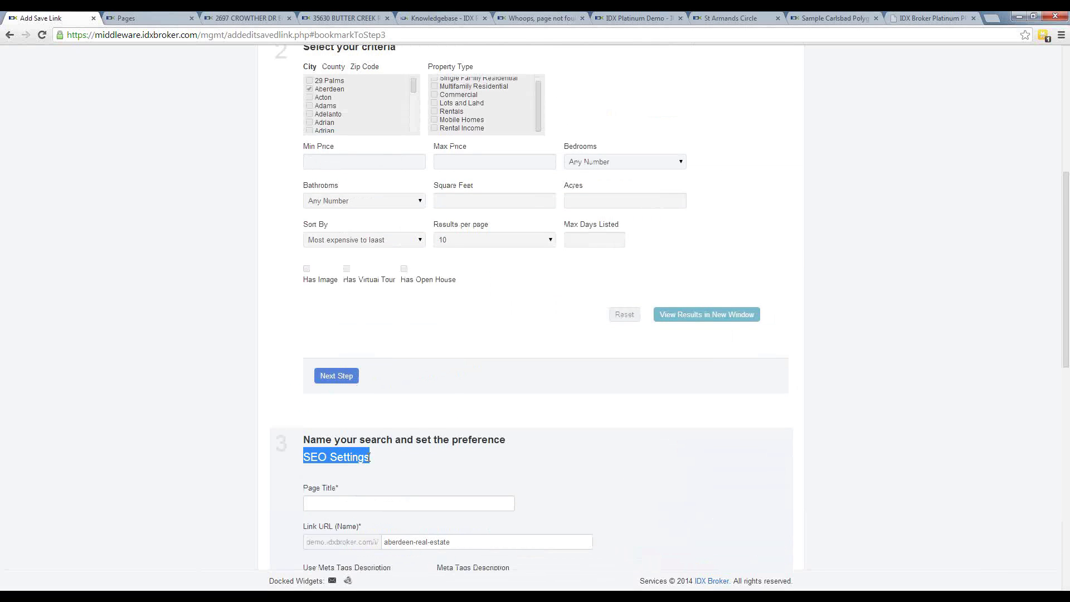
scroll(362, 458, "up", 6)
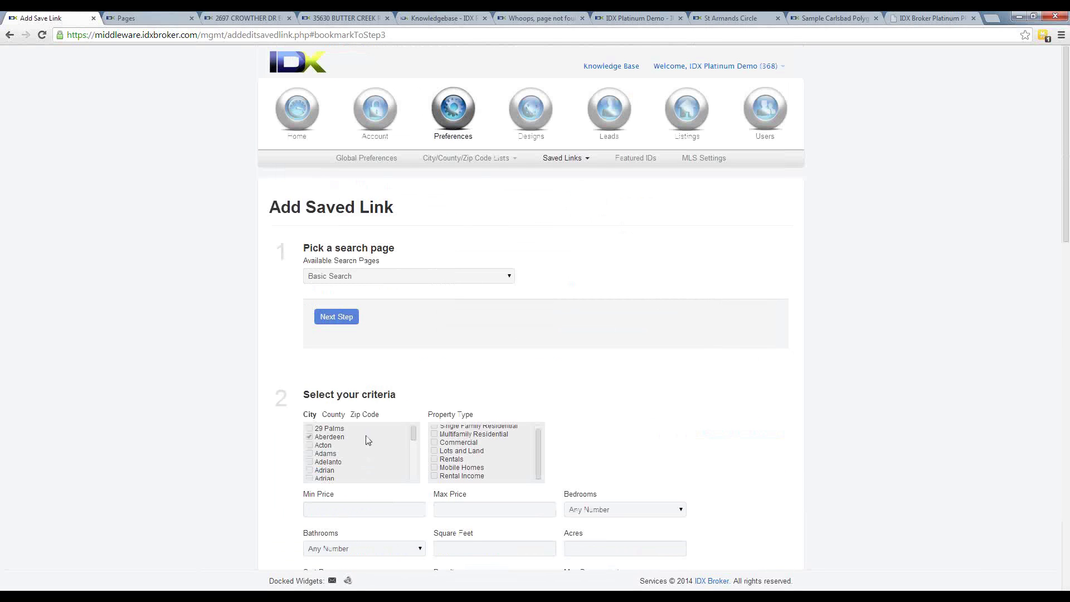
Step: Look over the saved links options and view the agent ID choices in the Featured IDs preferences
left_click(562, 161)
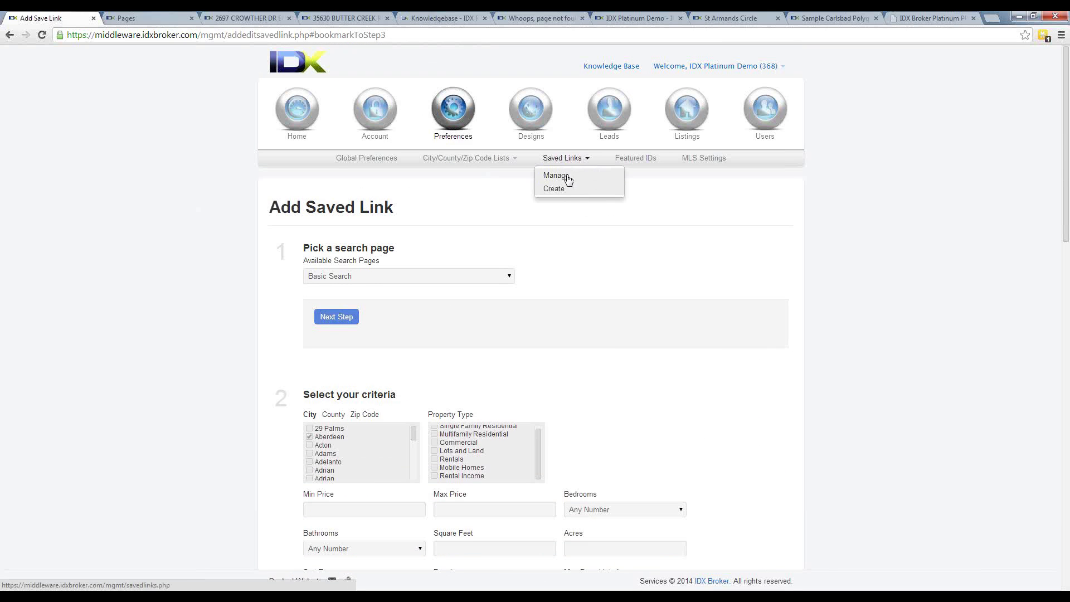
left_click(558, 189)
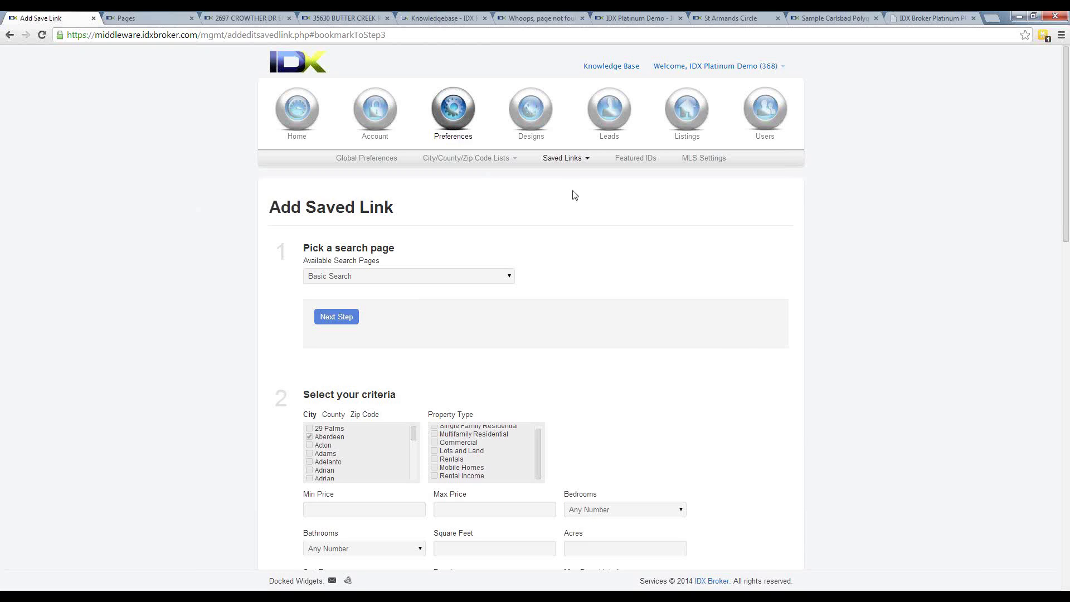
left_click(633, 159)
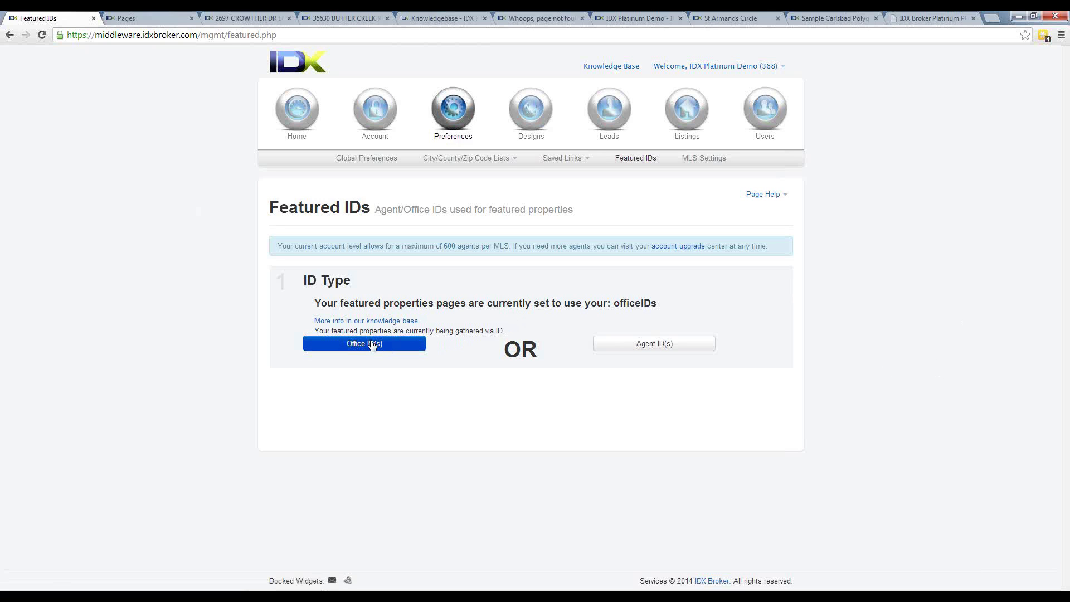
left_click(635, 350)
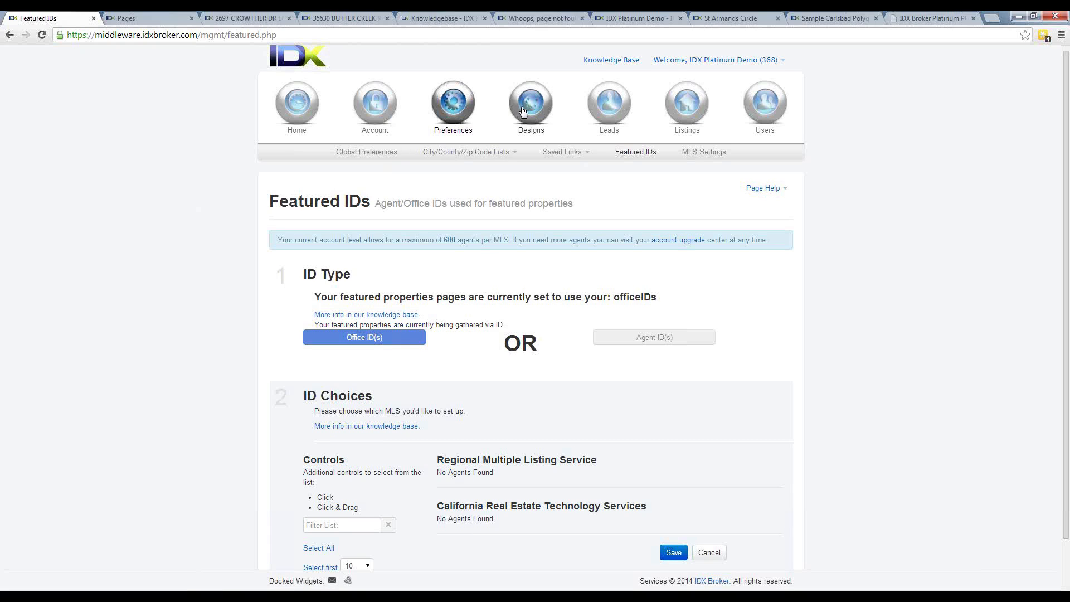
Step: Open the Featured results page from the design pages list and return to the Featured IDs preferences
mouse_move(523, 112)
left_click(405, 152)
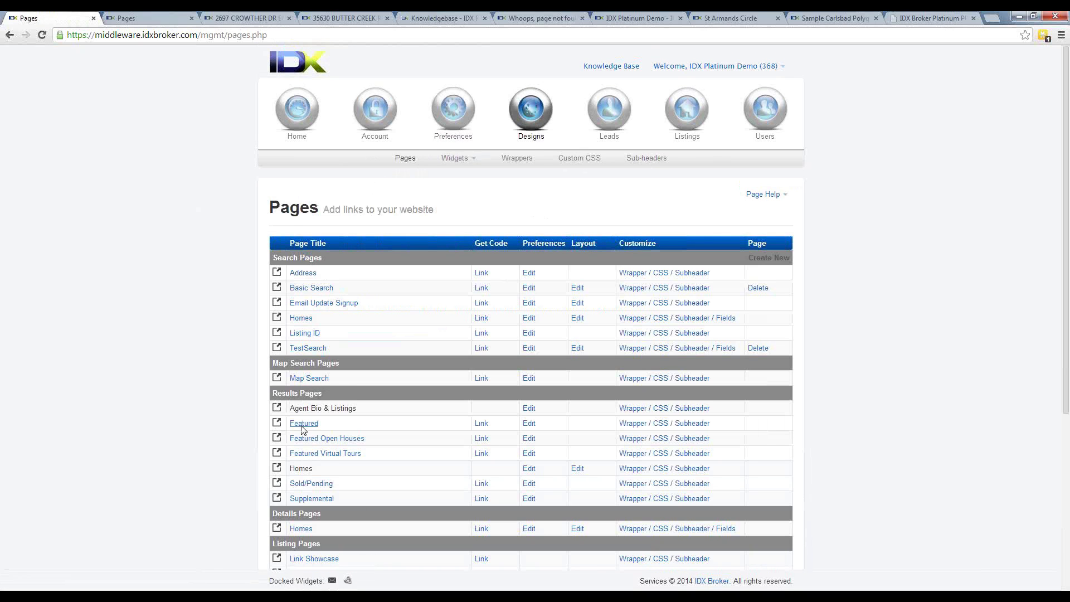
left_click(303, 423)
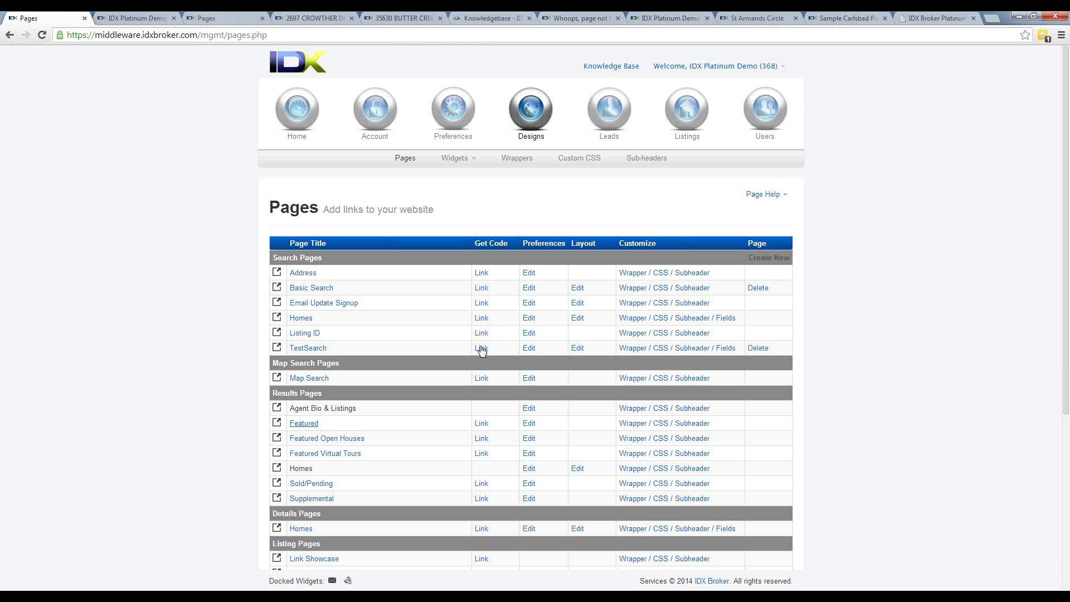
left_click(45, 18)
left_click(454, 117)
left_click(634, 158)
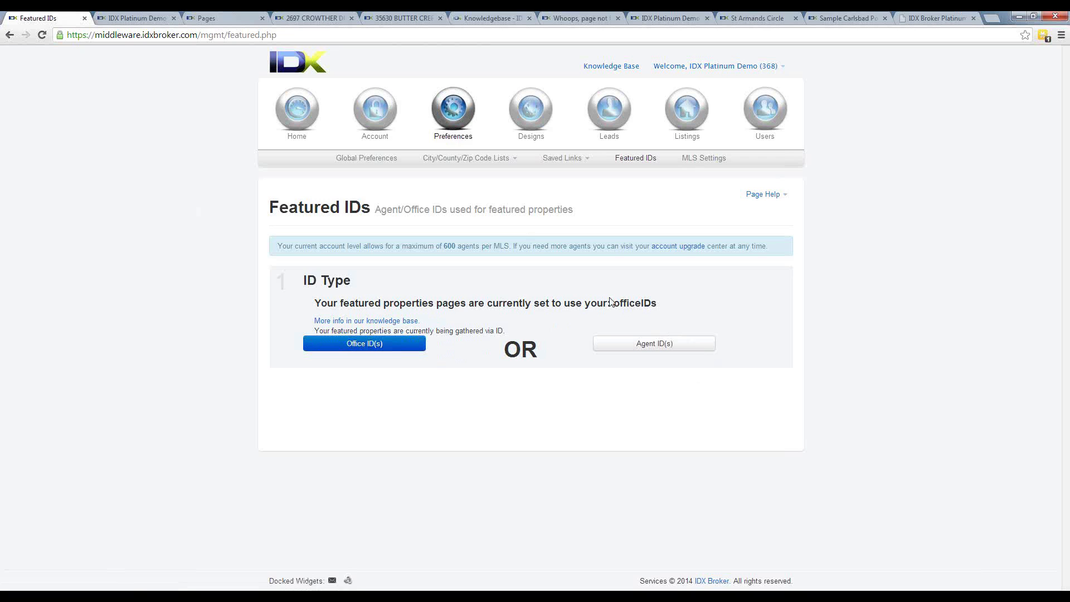
Step: Hide the Commercial property type for Regional Multiple Listing Service in the MLS settings
left_click(697, 159)
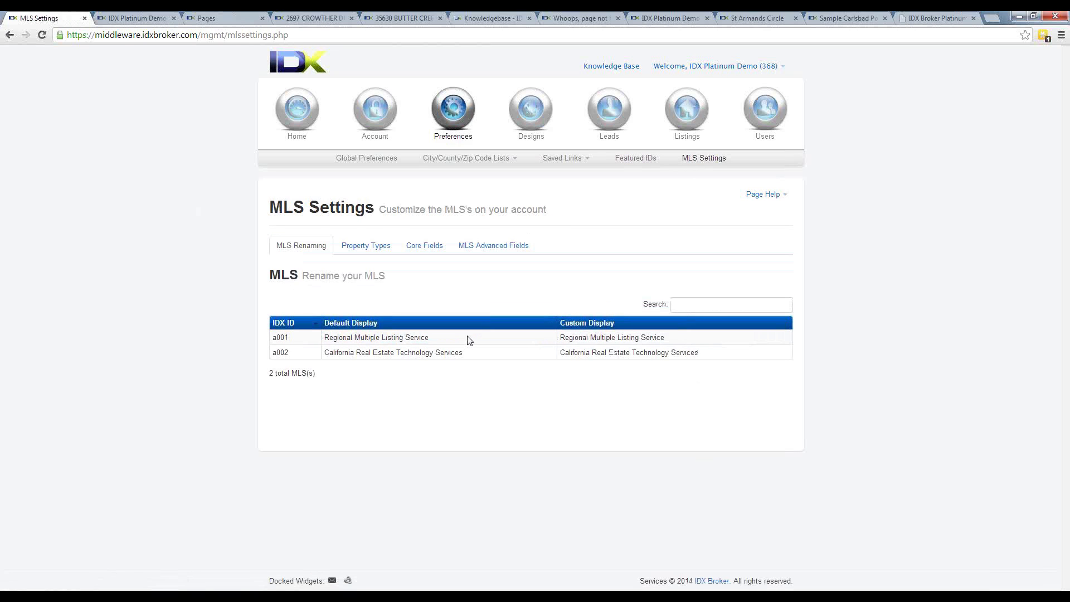
left_click(368, 253)
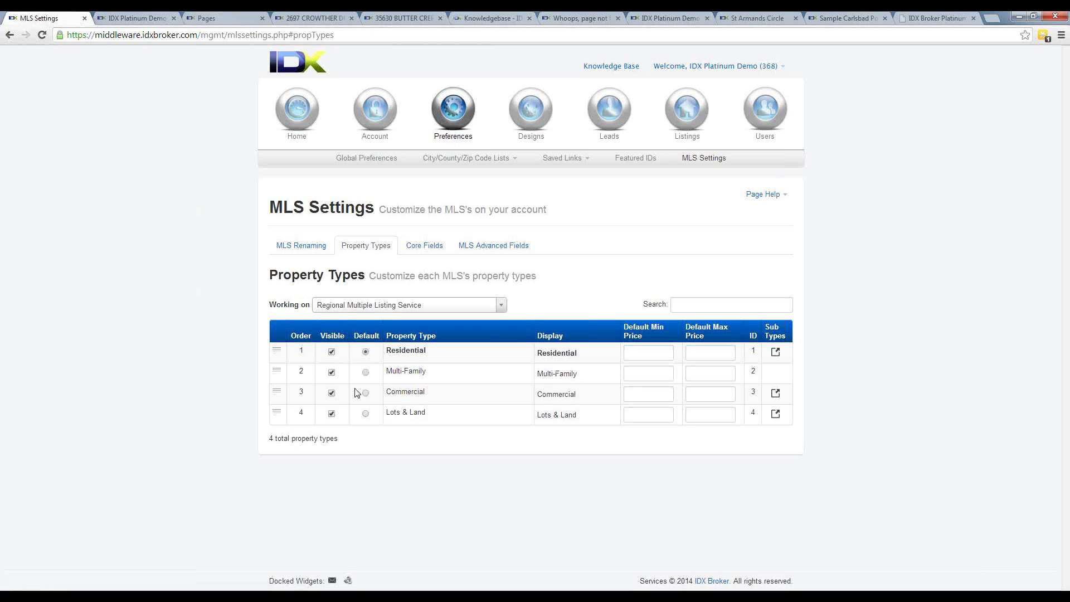
left_click(332, 393)
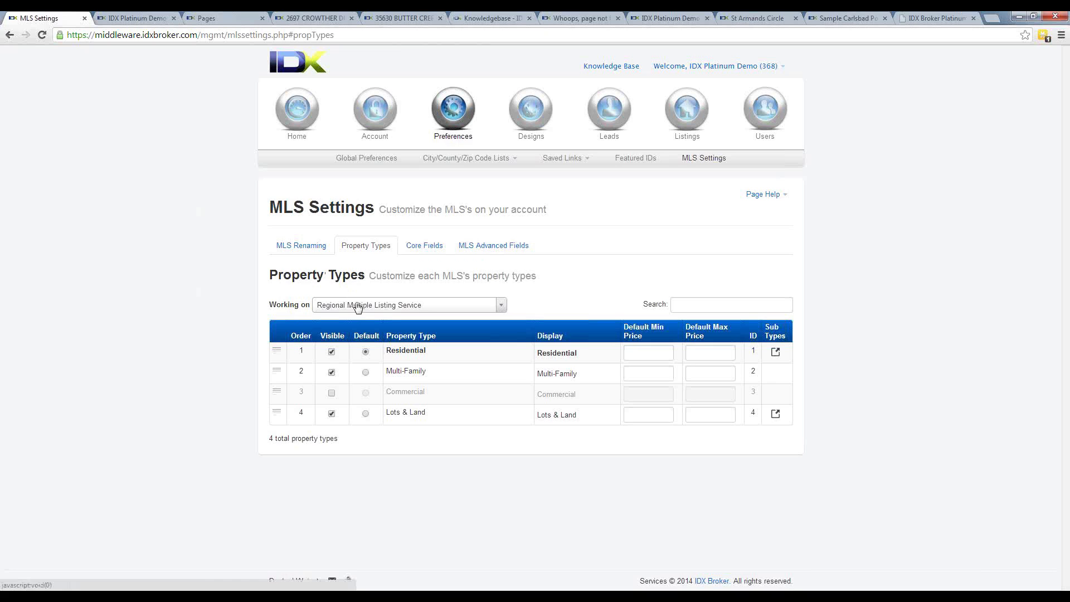
Step: Review the custom display labels for the core fields and the MLS advanced fields, including the MLS selection
left_click(421, 249)
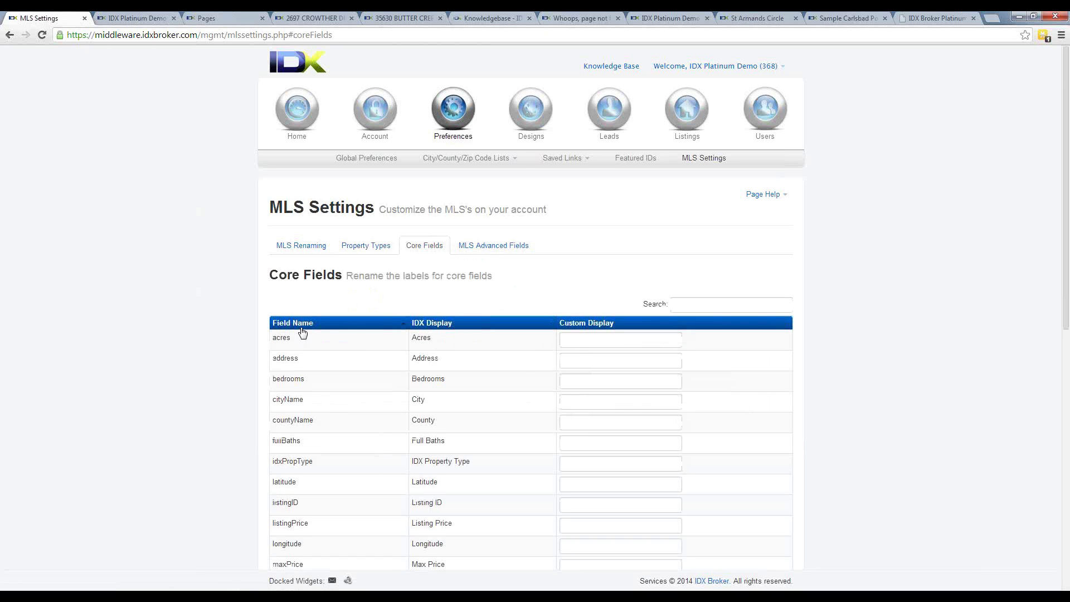
scroll(454, 434, "down", 2)
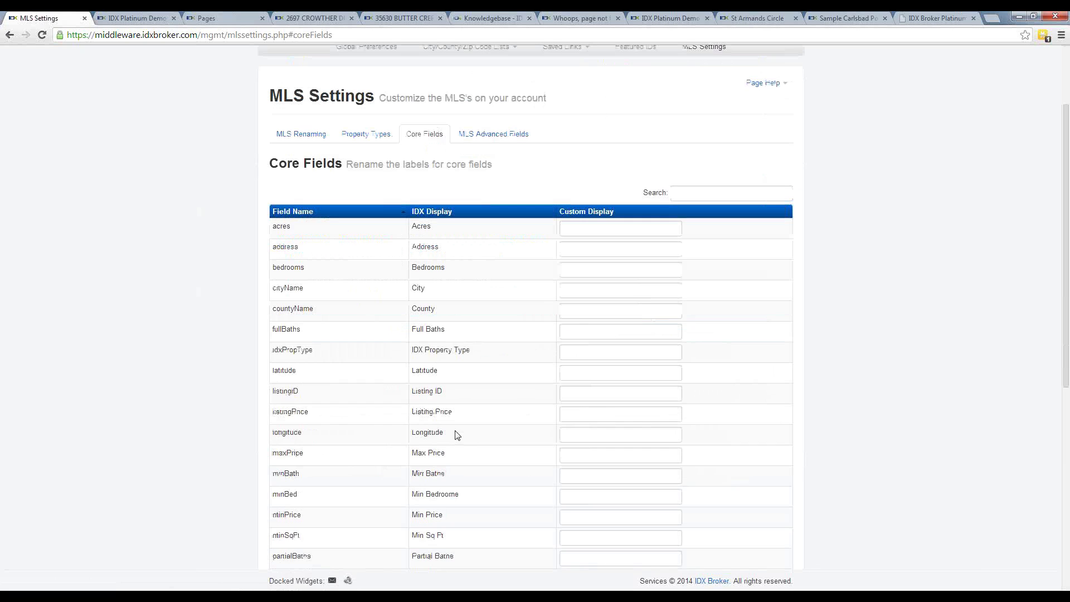
left_click(498, 136)
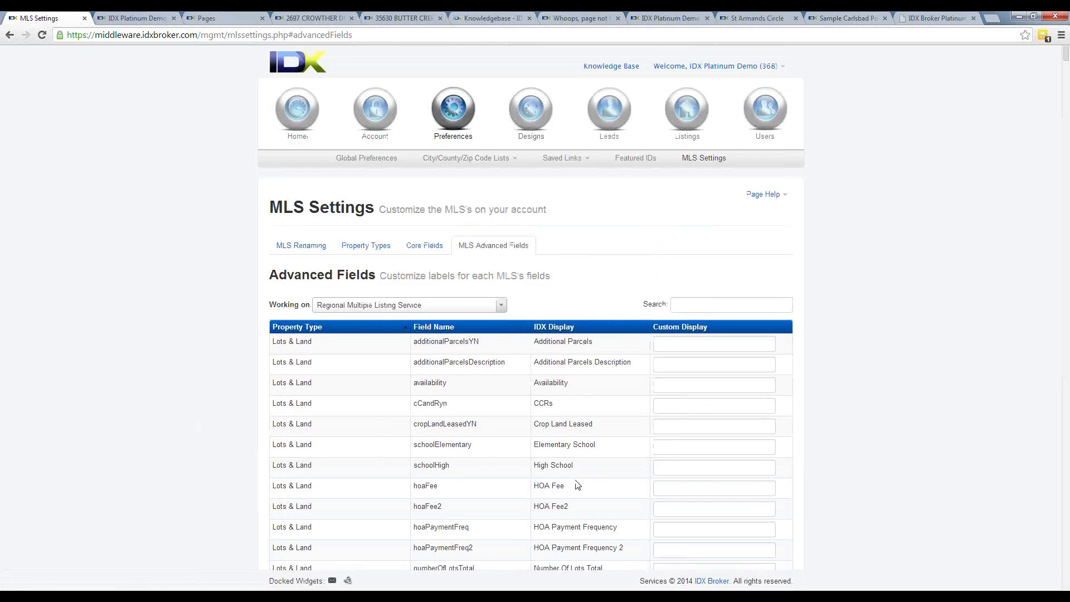
scroll(578, 484, "down", 1)
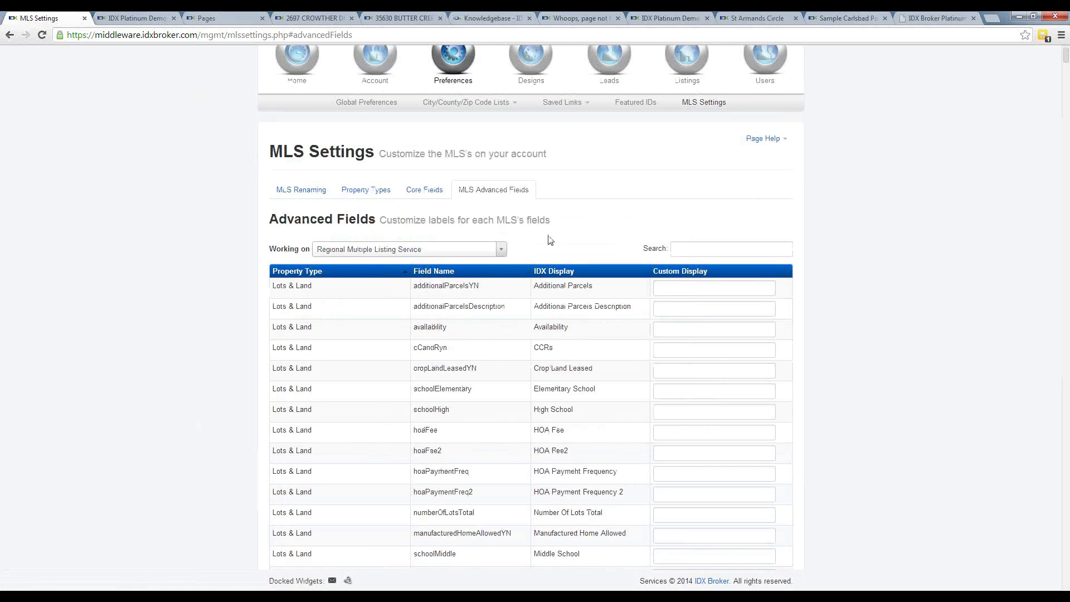
scroll(549, 239, "up", 1)
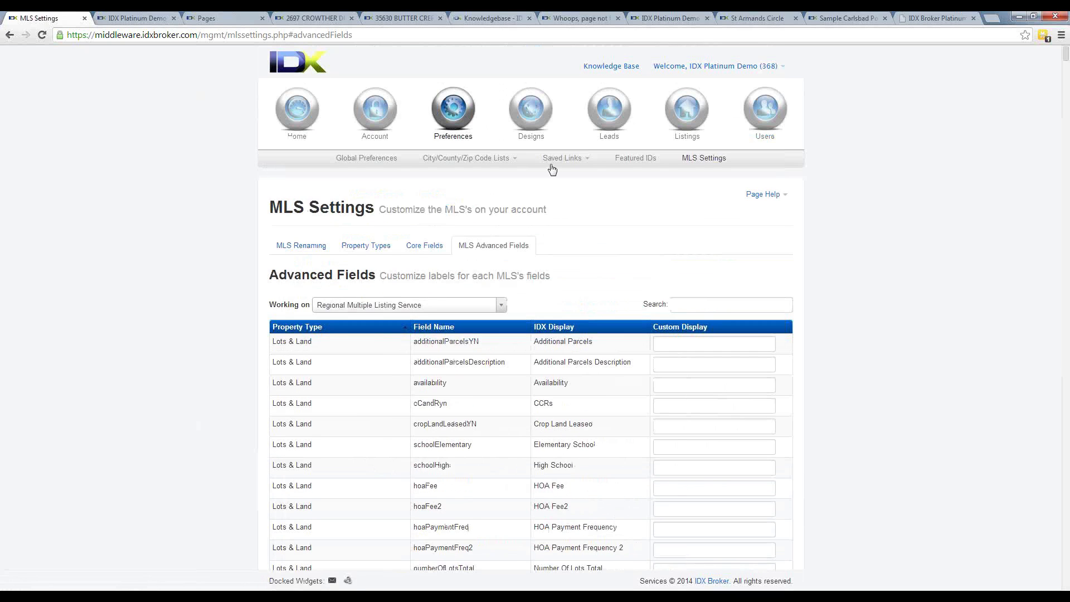
left_click(471, 308)
left_click(613, 225)
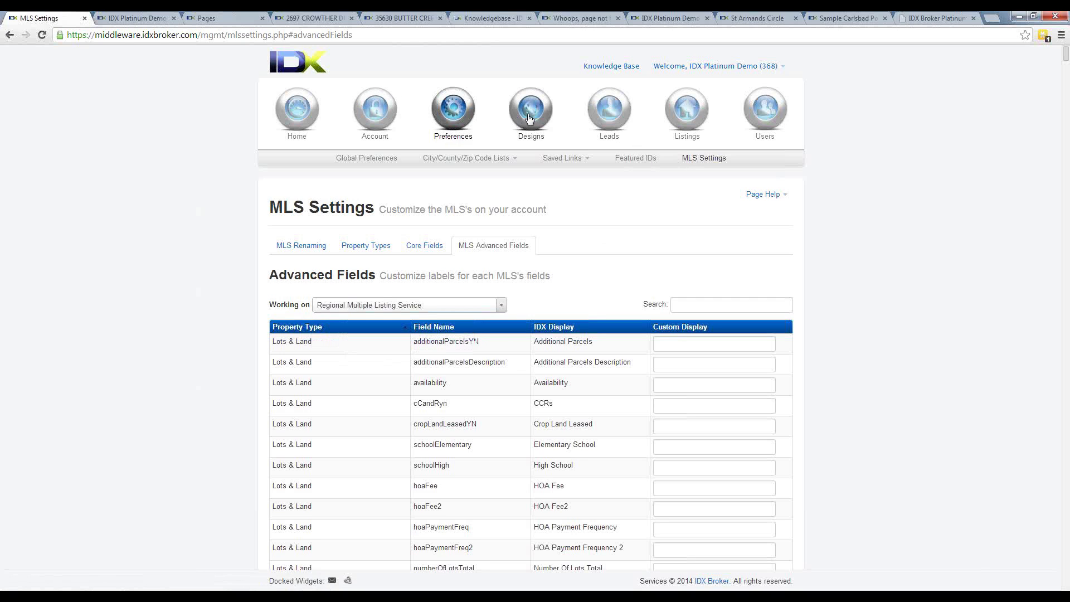
Step: Open the template choices for creating a new search page from the design pages list
mouse_move(529, 119)
left_click(405, 158)
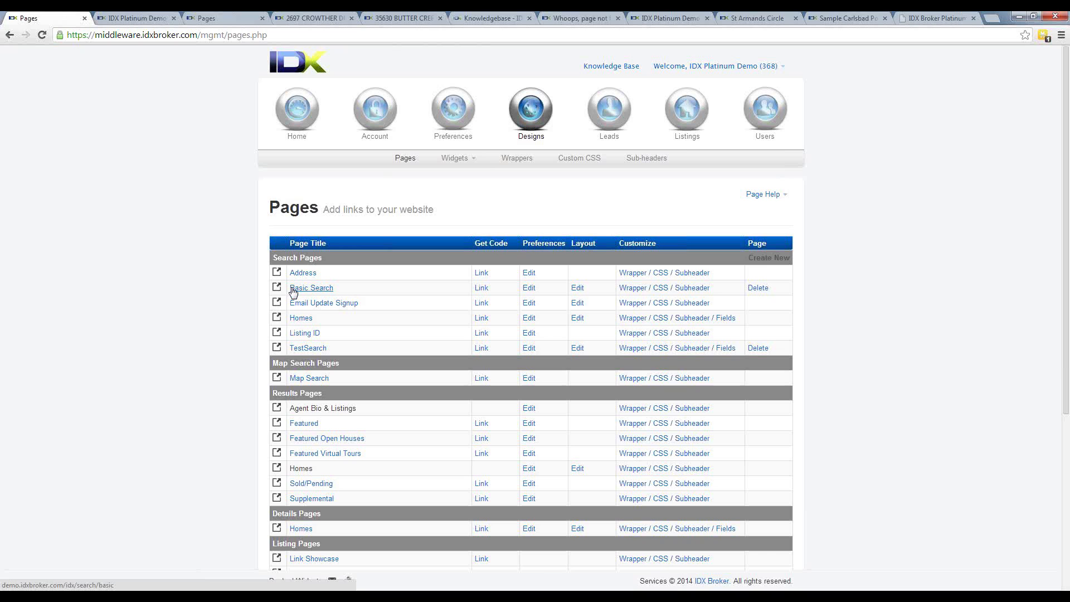
left_click(778, 261)
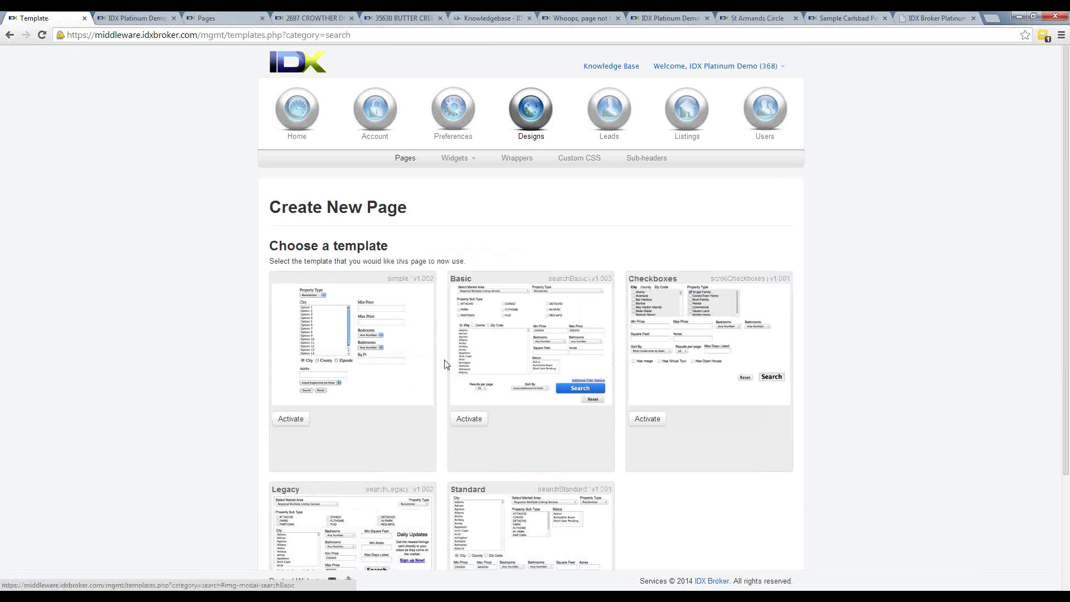
Step: View the page creation form for the Basic search template and return to the design pages list without creating a page
scroll(355, 359, "down", 3)
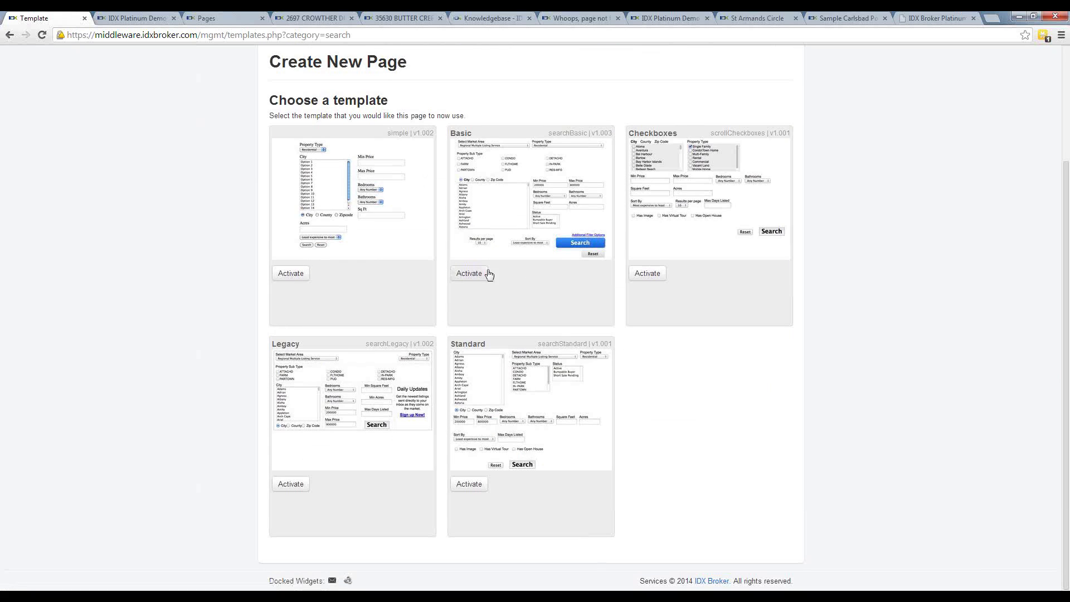
left_click(470, 274)
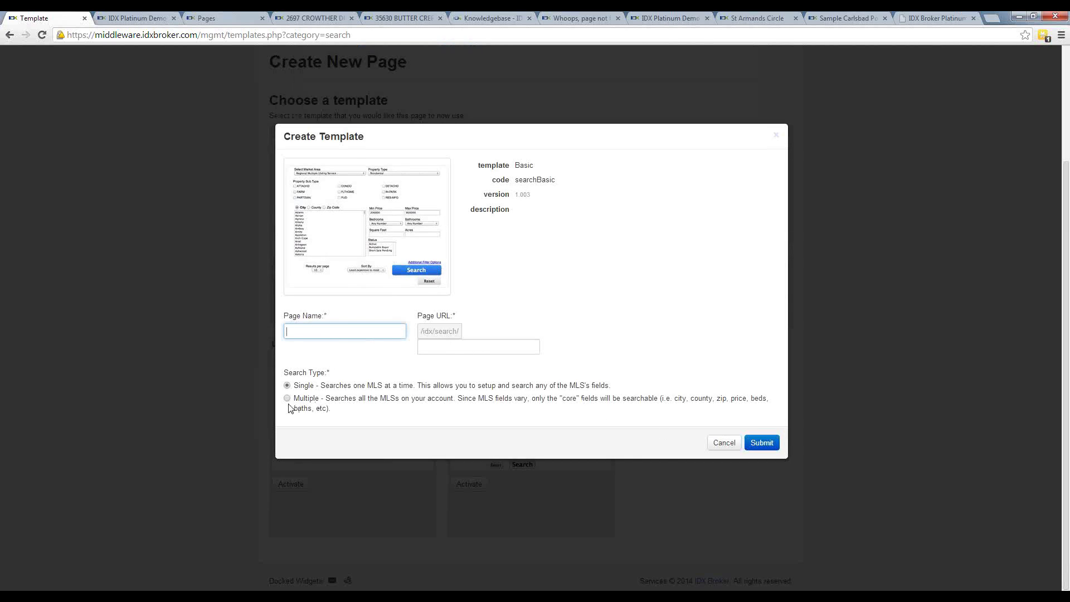
left_click(723, 443)
scroll(482, 219, "up", 3)
left_click(411, 158)
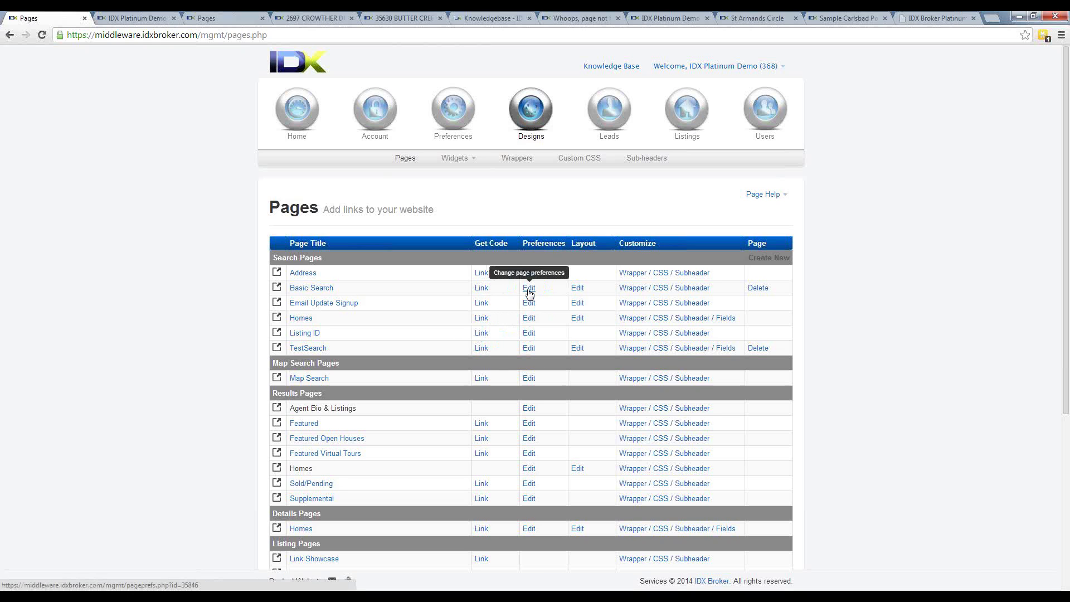
Step: Open the preferences of the Homes search page and view its City List choices
left_click(528, 318)
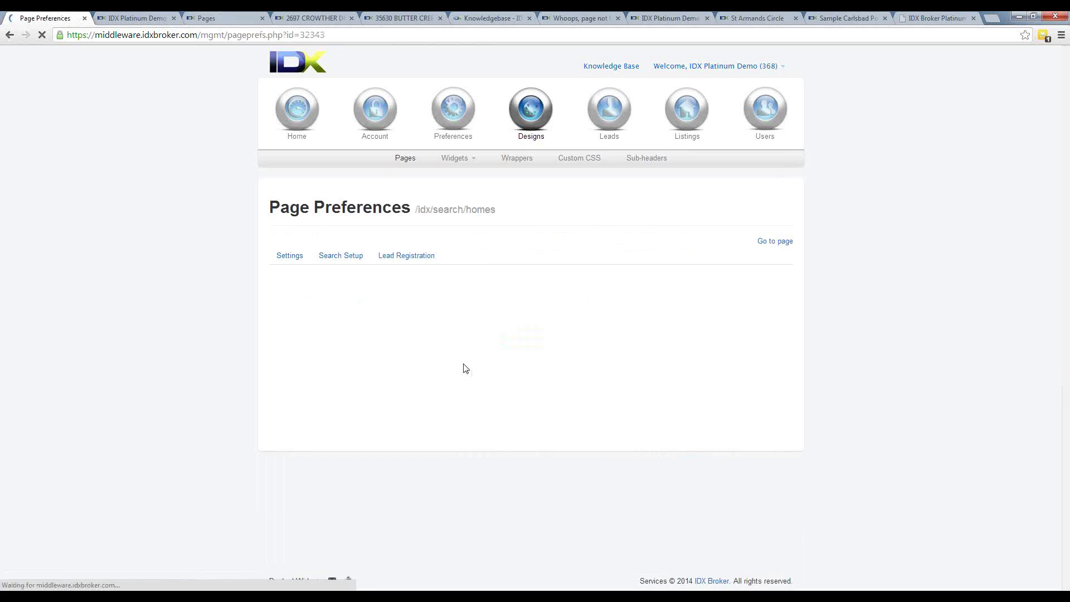
scroll(465, 368, "down", 1)
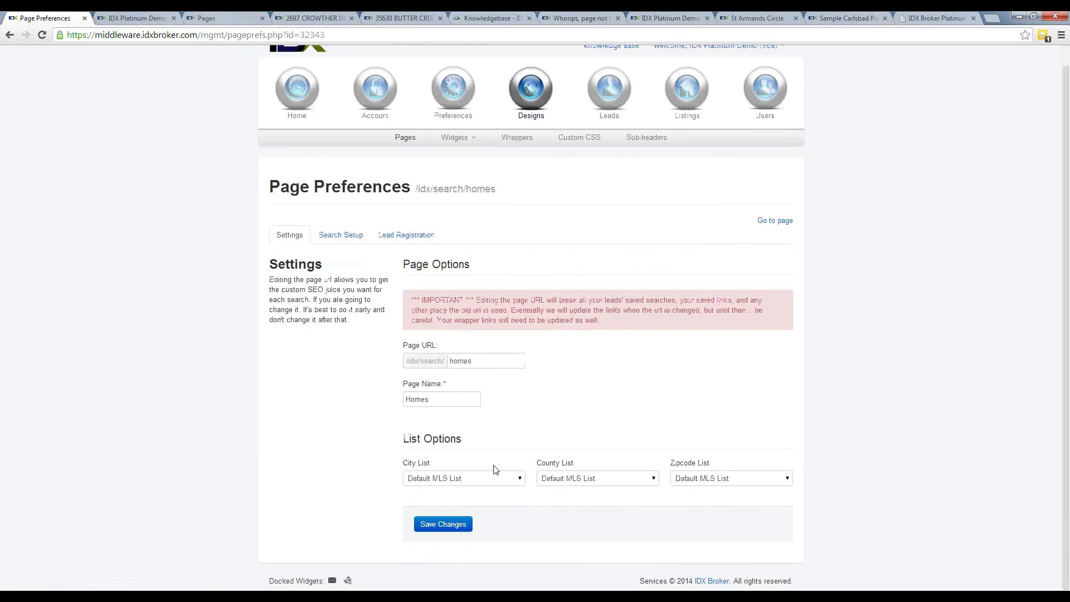
left_click(521, 481)
left_click(522, 489)
Step: Hide the Min Price and Max Price fields in the search setup of the Homes search page
left_click(333, 237)
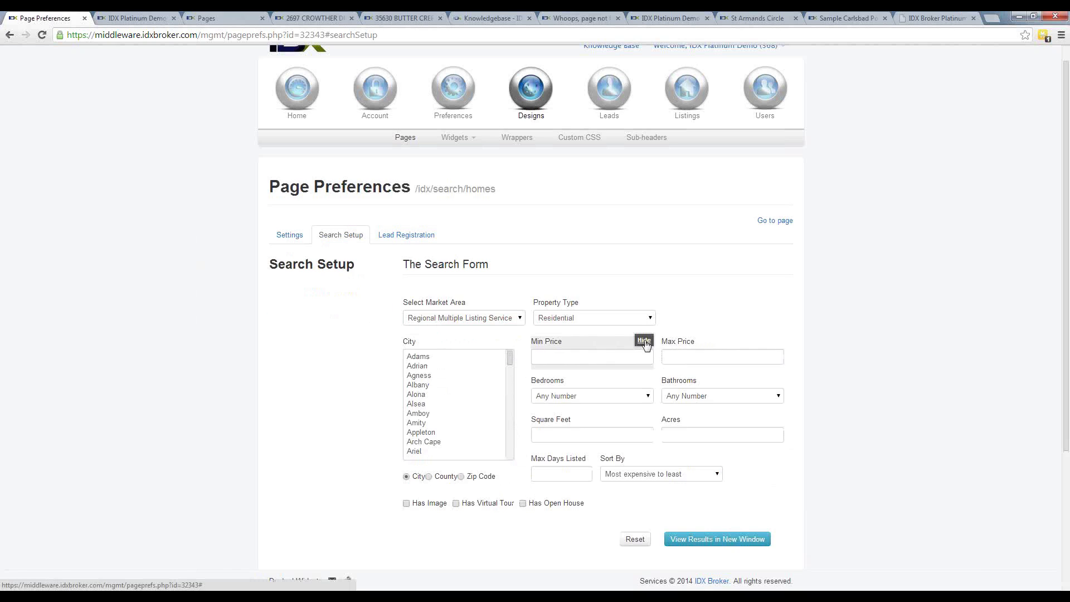
left_click(645, 341)
left_click(645, 341)
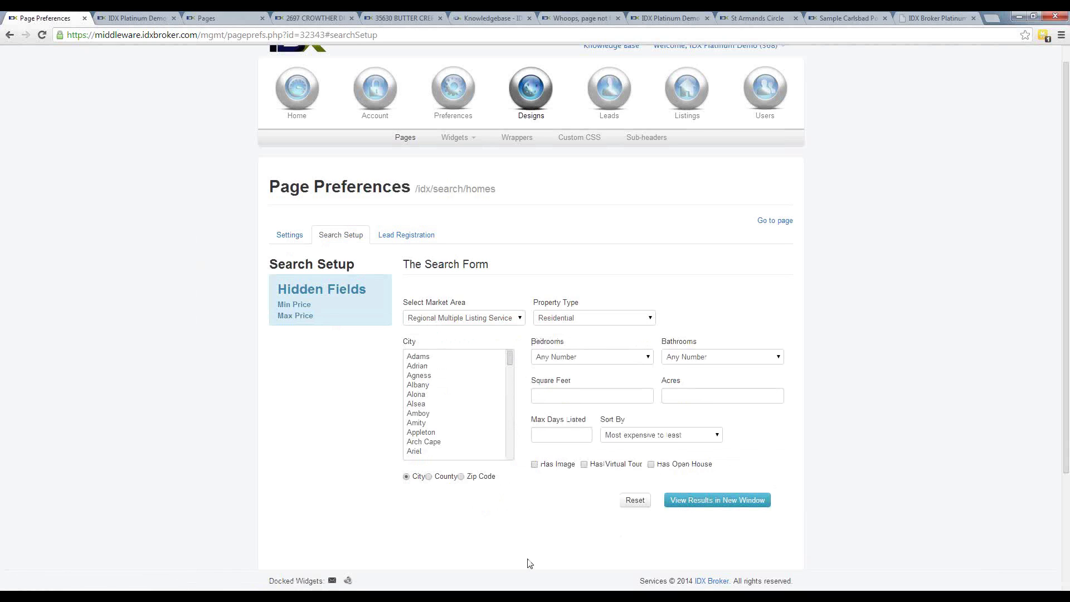
mouse_move(288, 332)
scroll(501, 507, "down", 3)
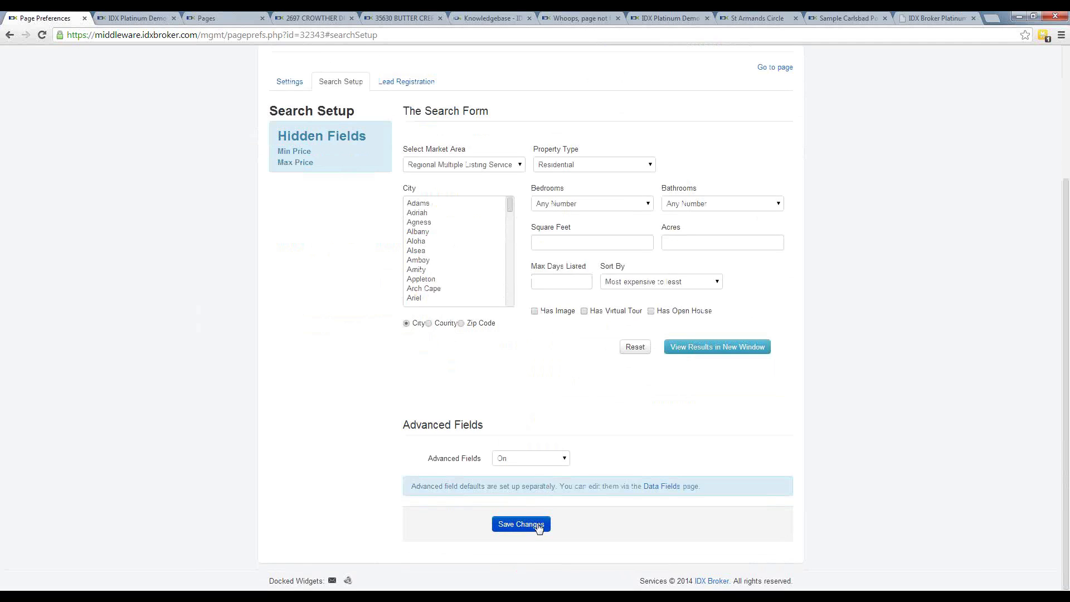
scroll(474, 314, "up", 1)
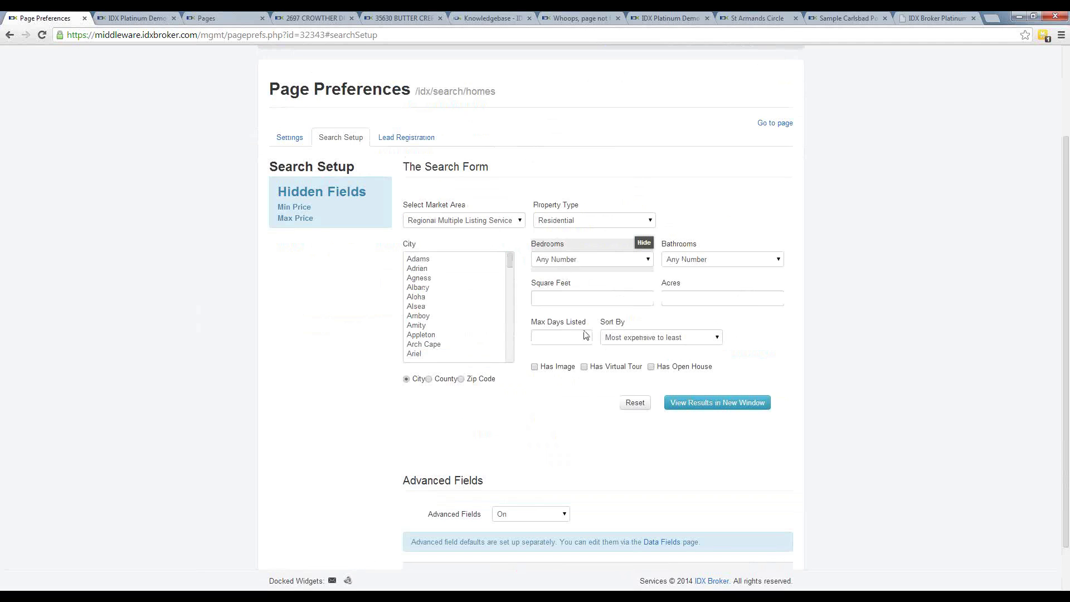
scroll(663, 545, "down", 1)
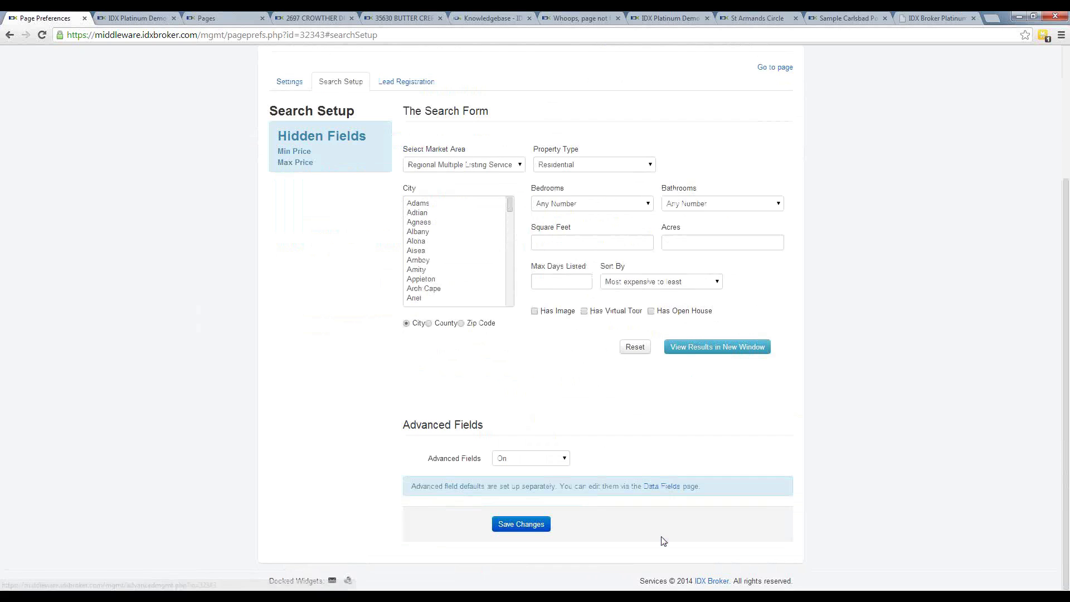
Step: Open the Residential advanced fields of Regional Multiple Listing Service (RMLS) for the Homes search page and make the Right Side column active
left_click(667, 490)
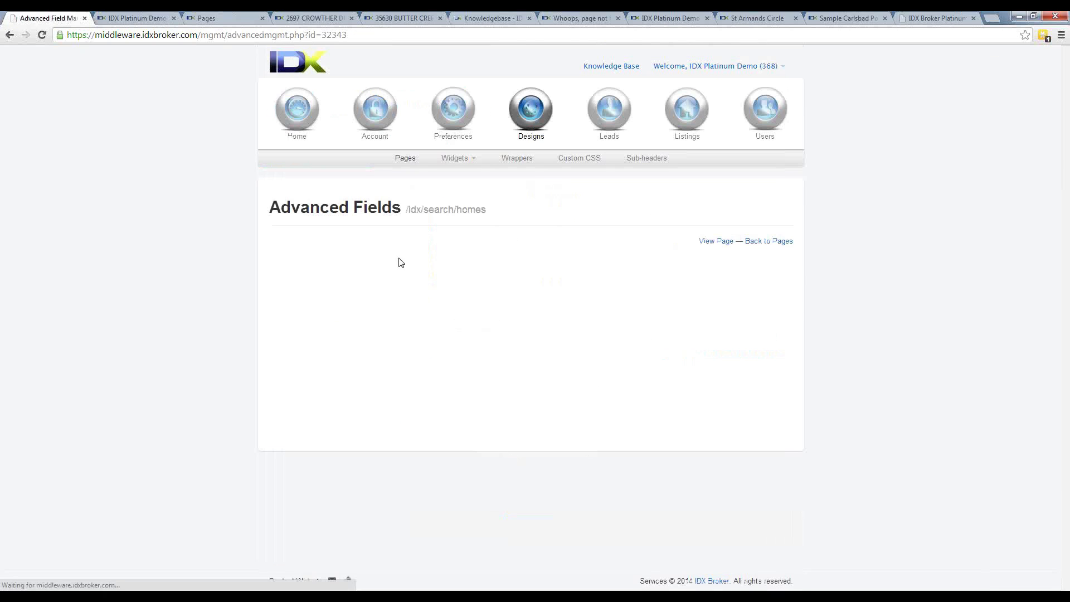
left_click(357, 301)
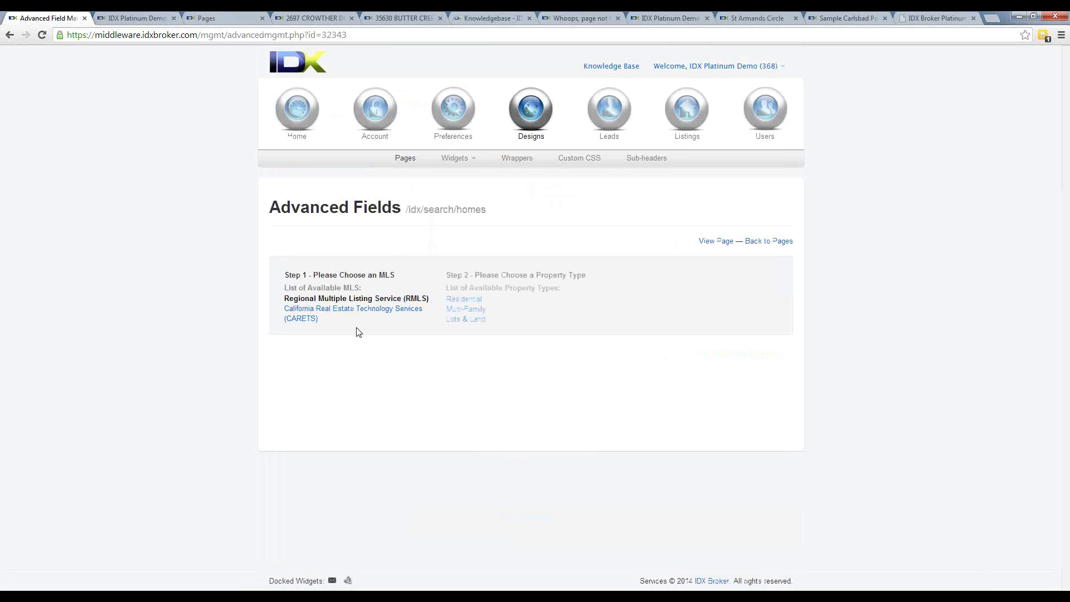
left_click(468, 300)
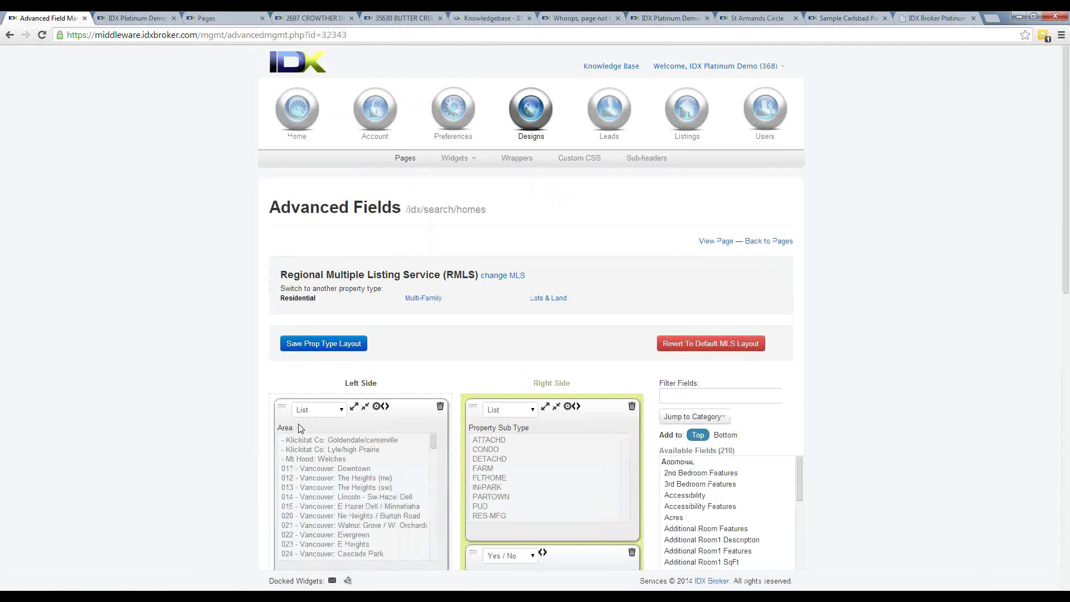
scroll(301, 430, "down", 1)
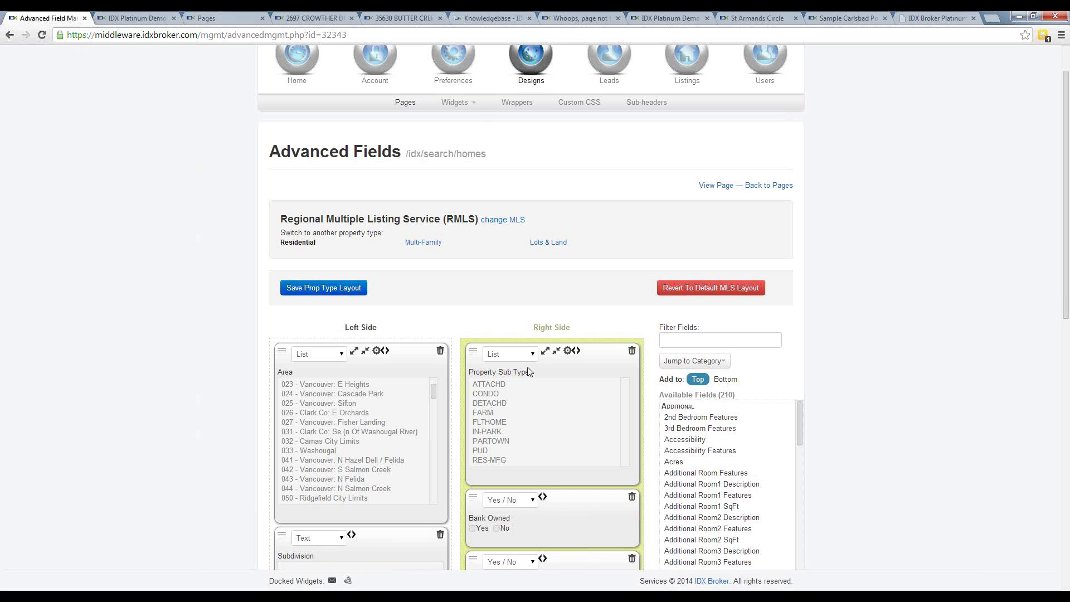
left_click(333, 432)
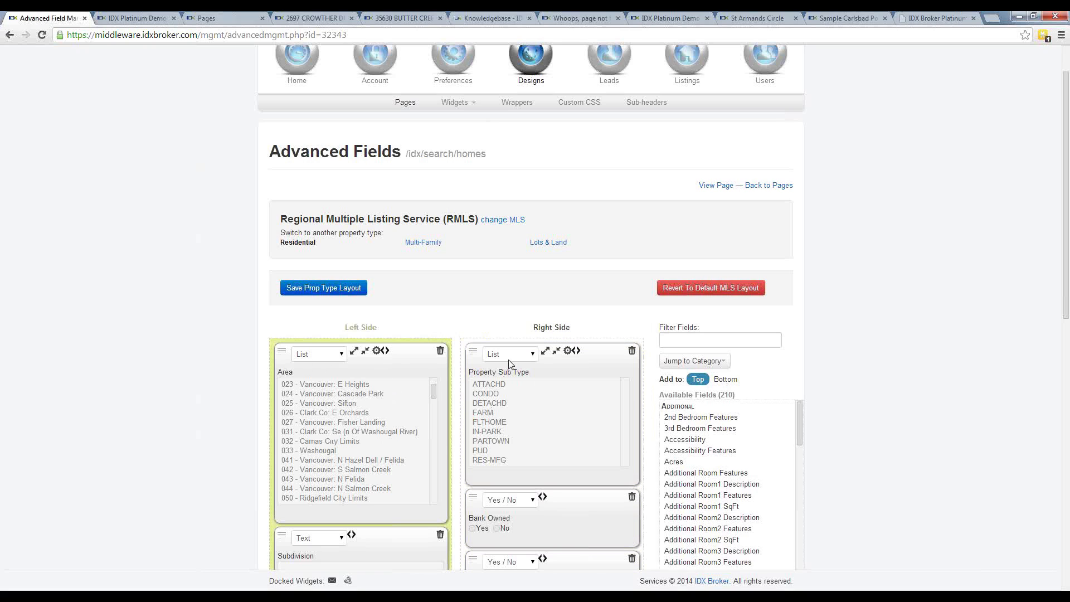
left_click(499, 394)
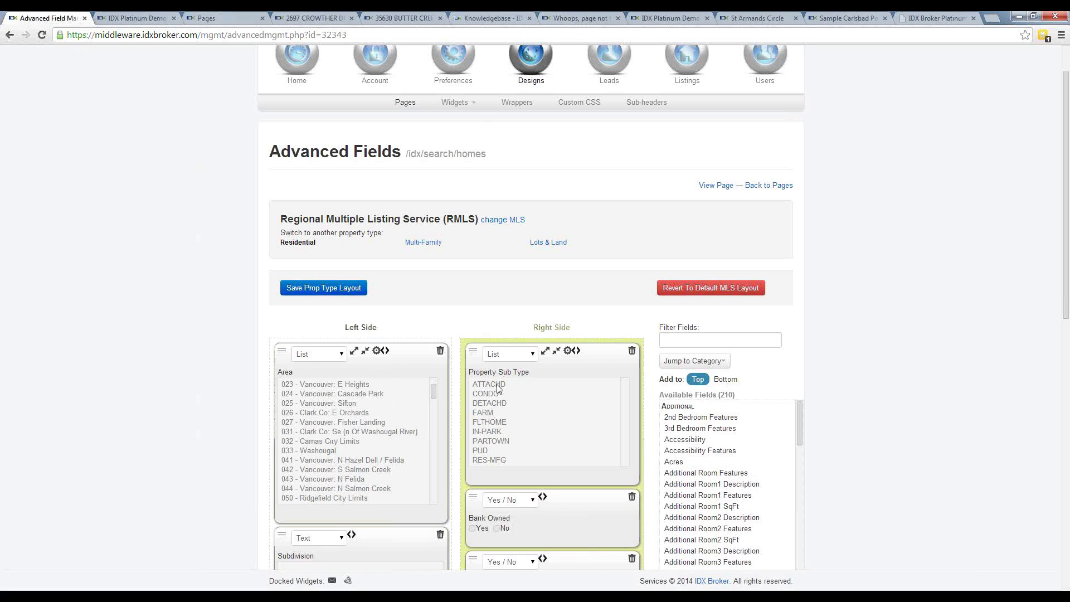
Step: Set the Property Sub Type field to CONDO with its type as Hidden, and apply the setup
left_click(575, 352)
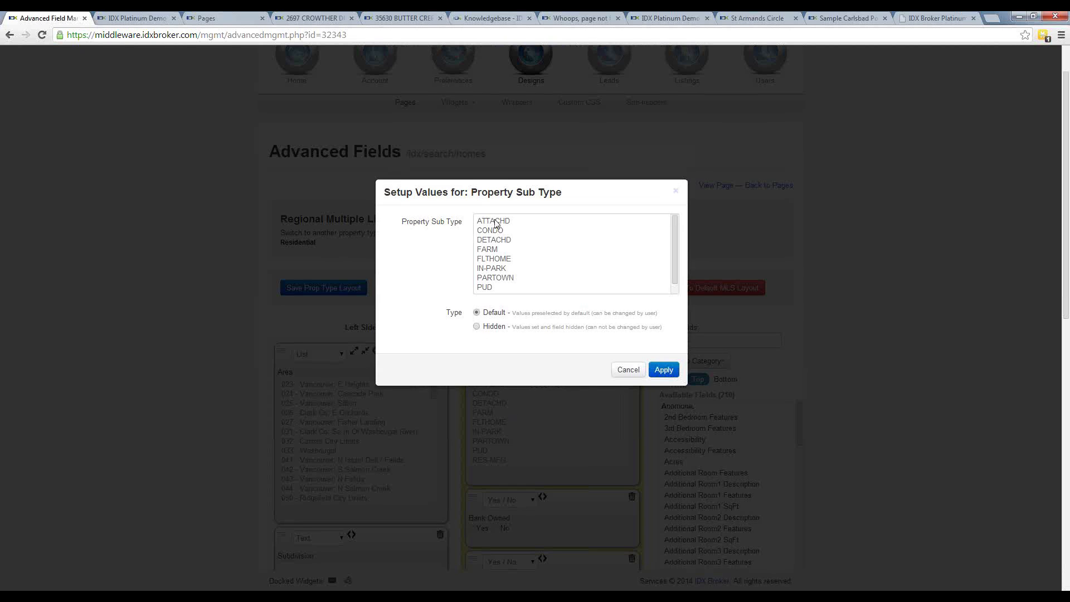
left_click(495, 221)
left_click(496, 231)
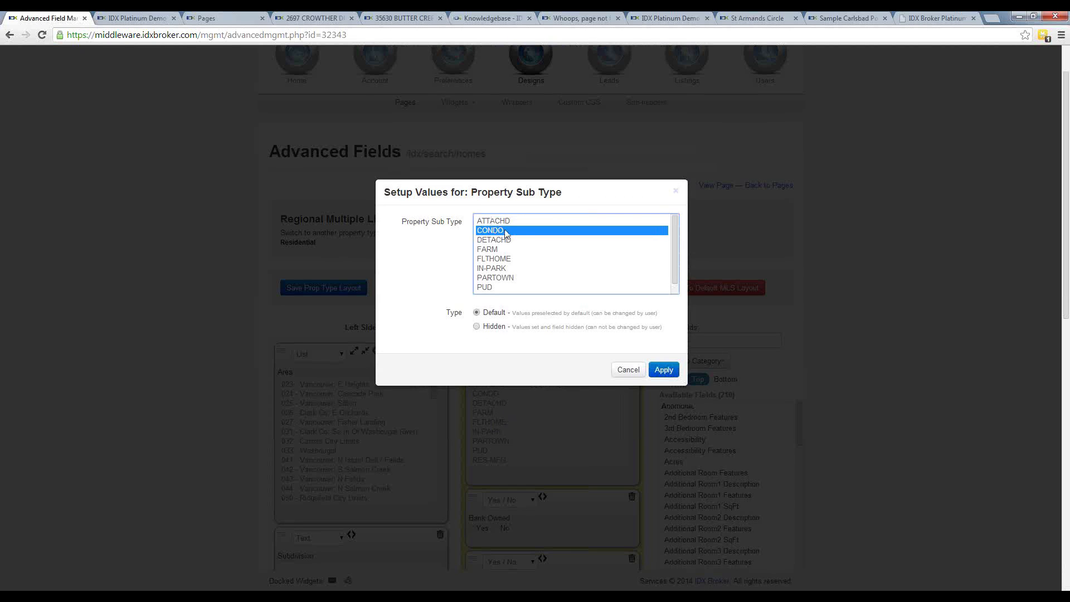
scroll(504, 234, "up", 1)
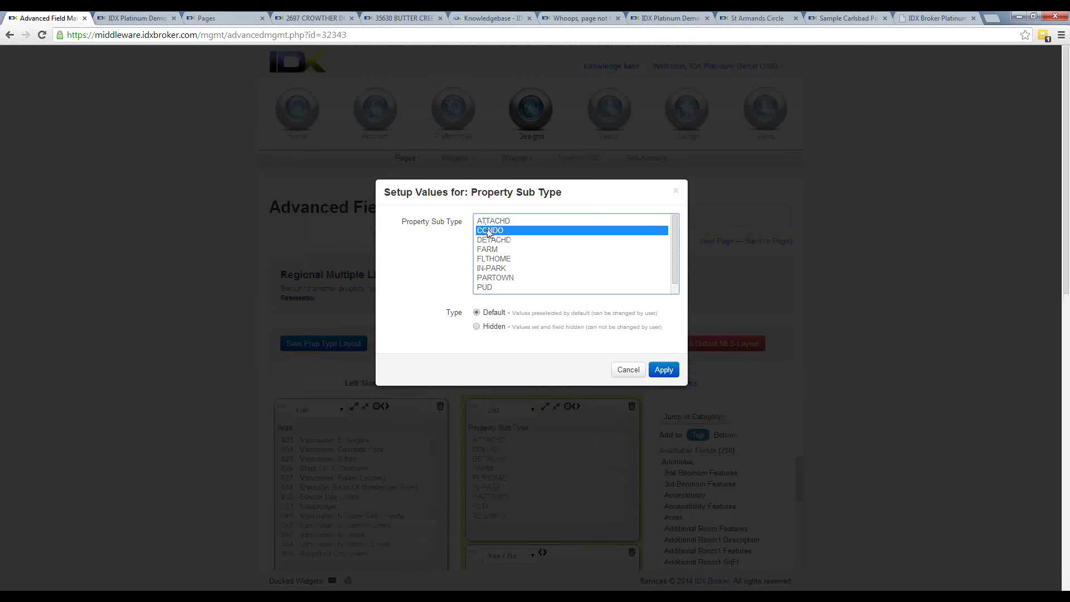
left_click(477, 326)
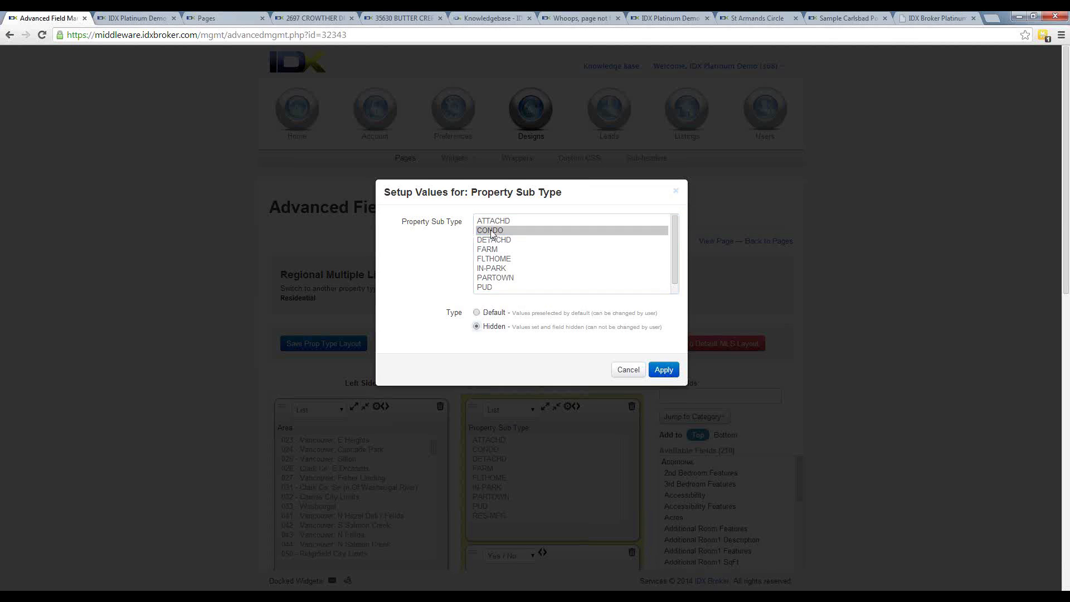
key("shift+Tab")
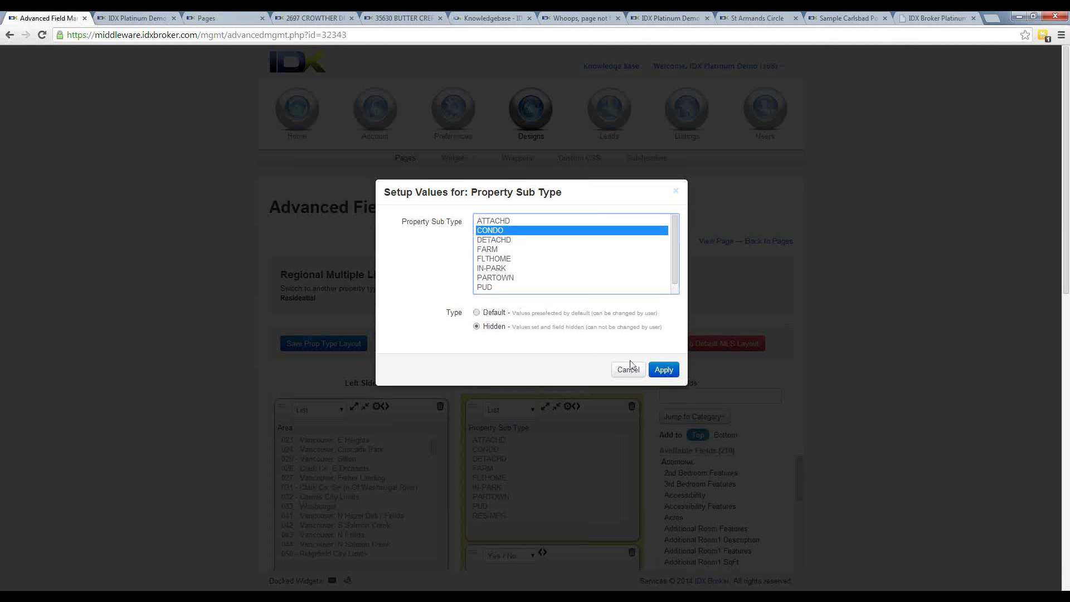
left_click(649, 377)
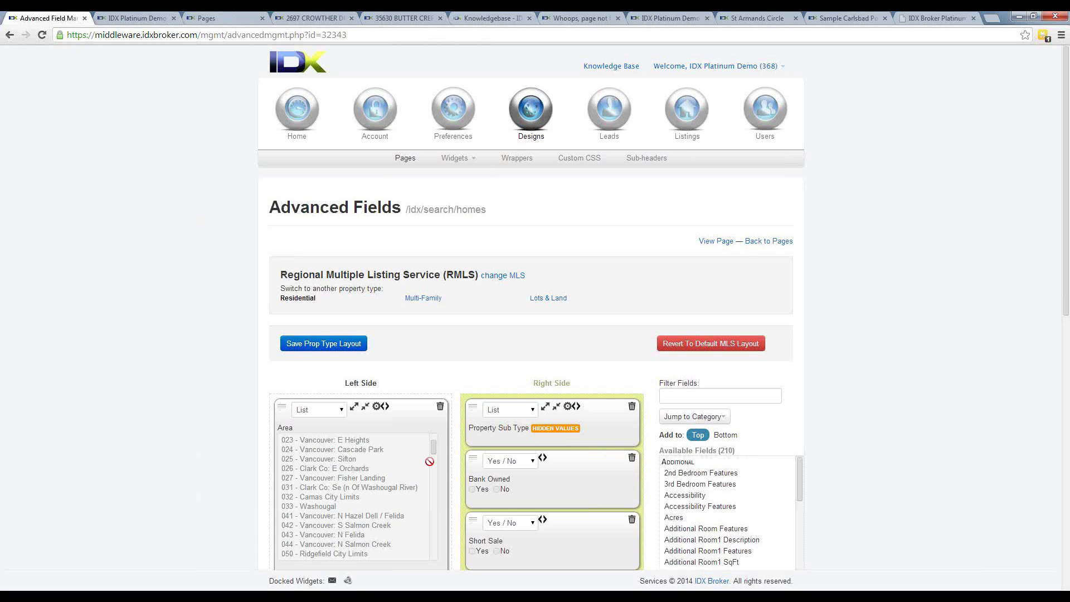
scroll(390, 477, "down", 4)
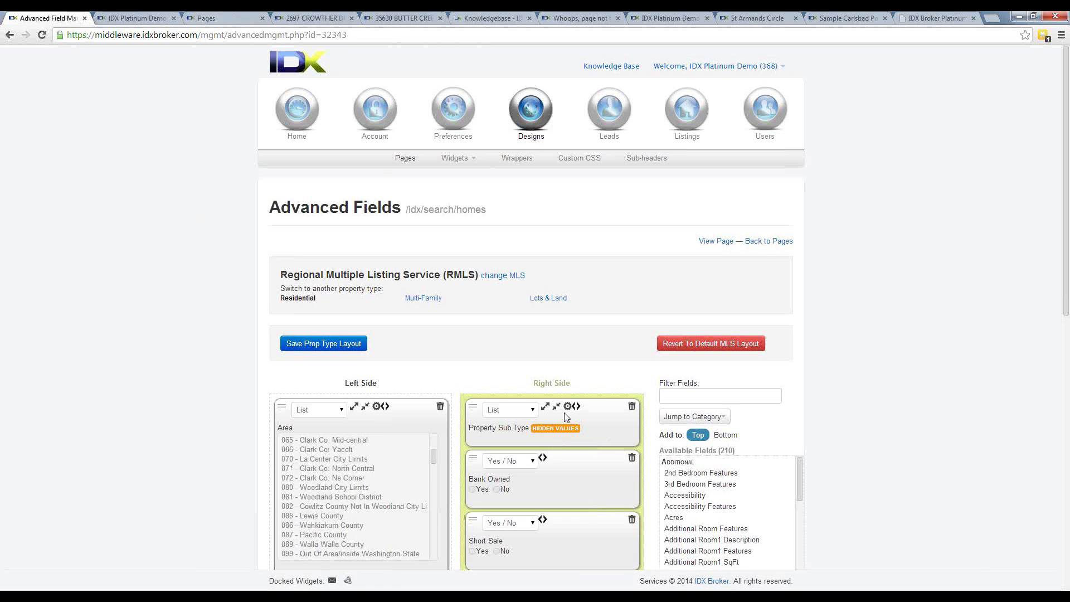
Step: Return to the design pages list and open the SEO settings of the Homes details page
left_click(400, 159)
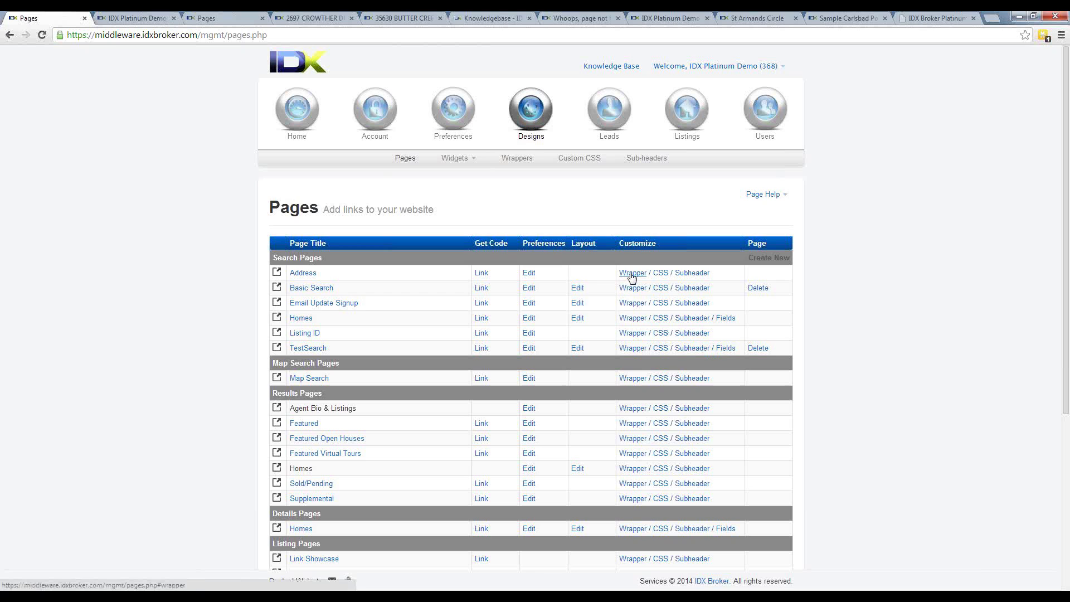
scroll(630, 453, "down", 3)
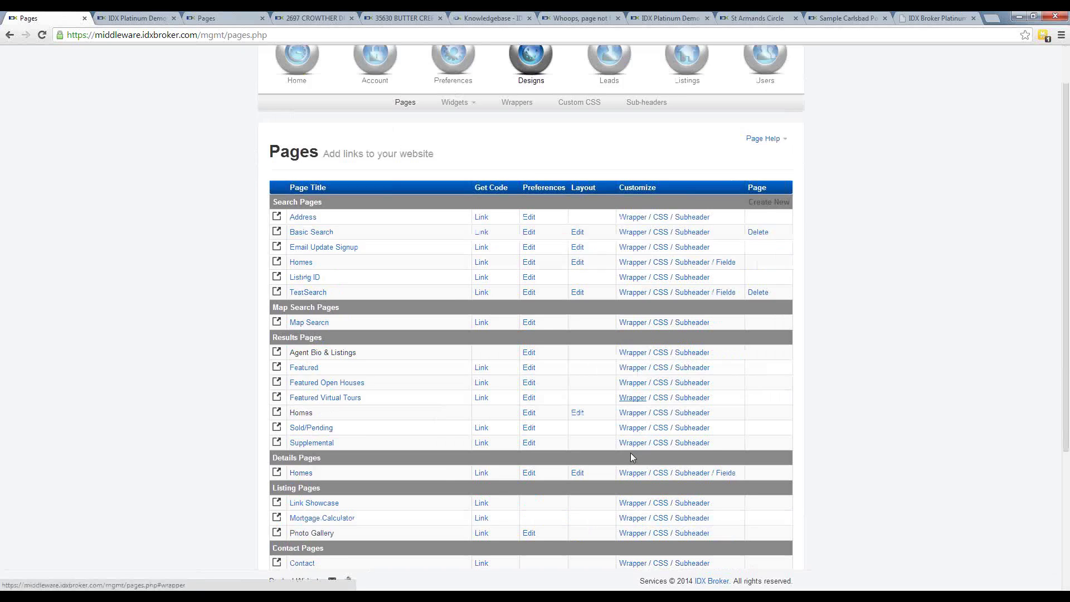
scroll(631, 457, "down", 2)
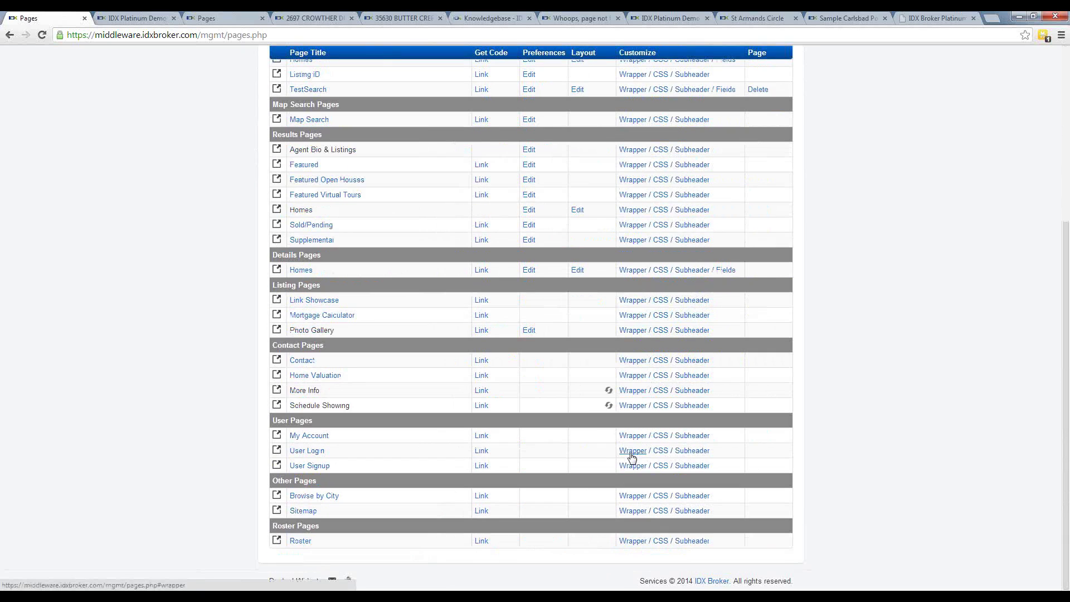
scroll(469, 454, "up", 3)
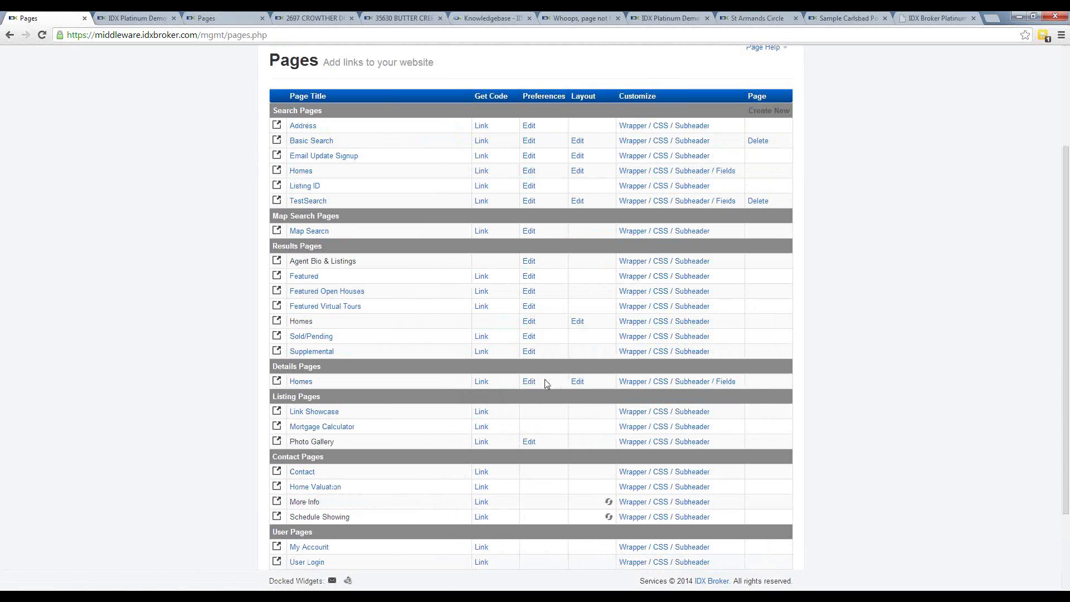
left_click(529, 381)
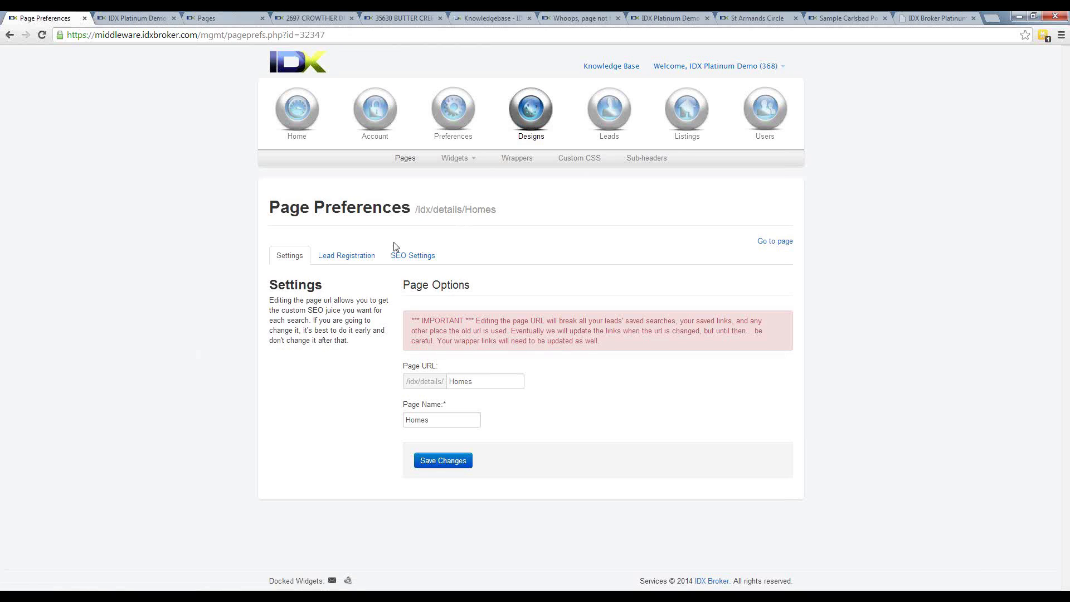
left_click(412, 255)
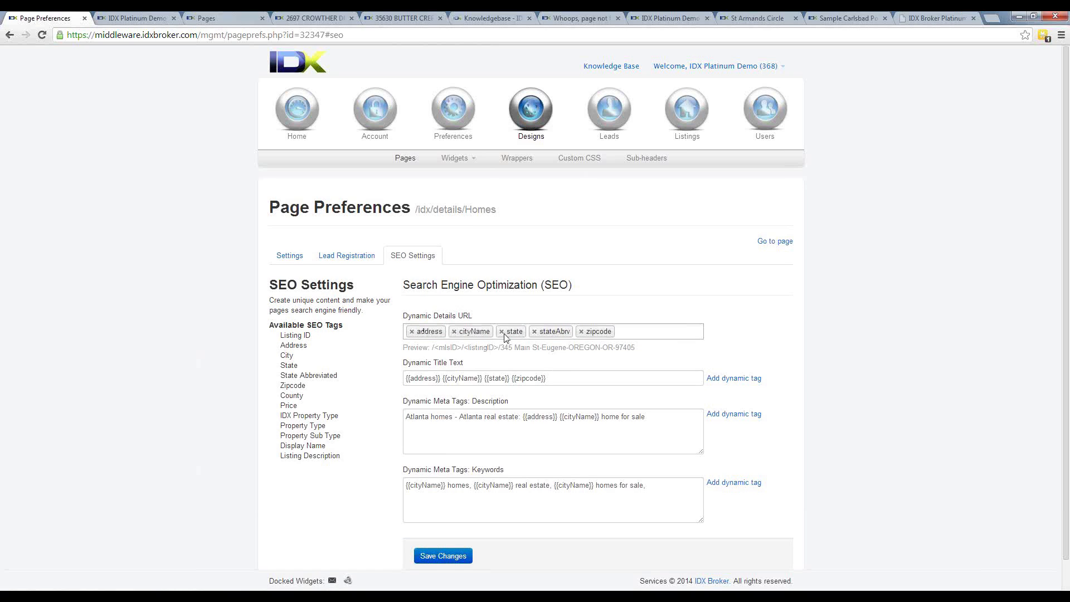
Step: Add the listingID tag to the Dynamic Details URL, and highlight the URL preview and the meta description text
left_click(629, 330)
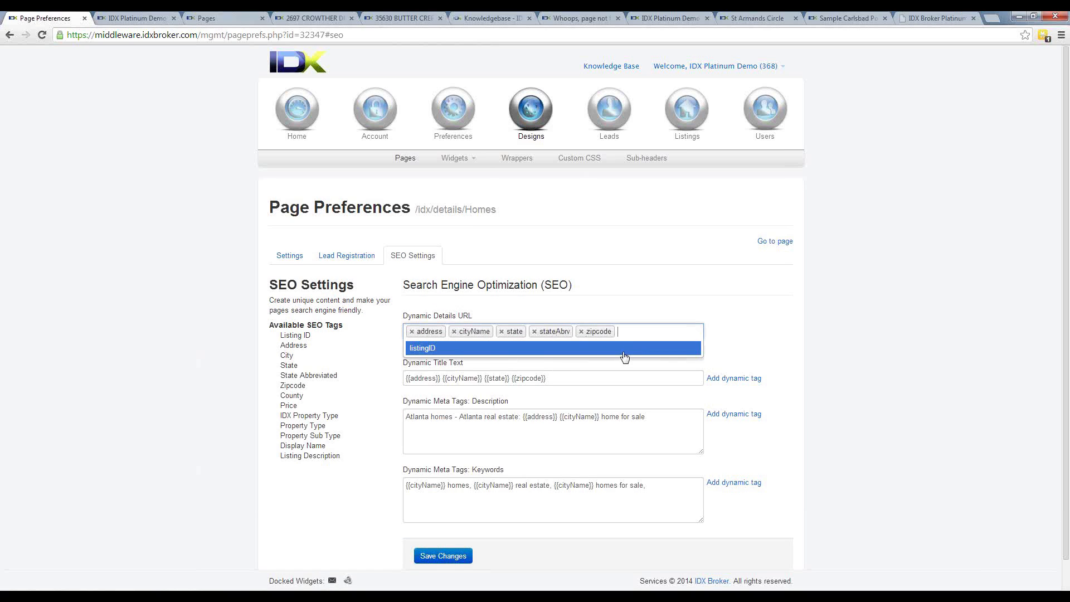
left_click(456, 355)
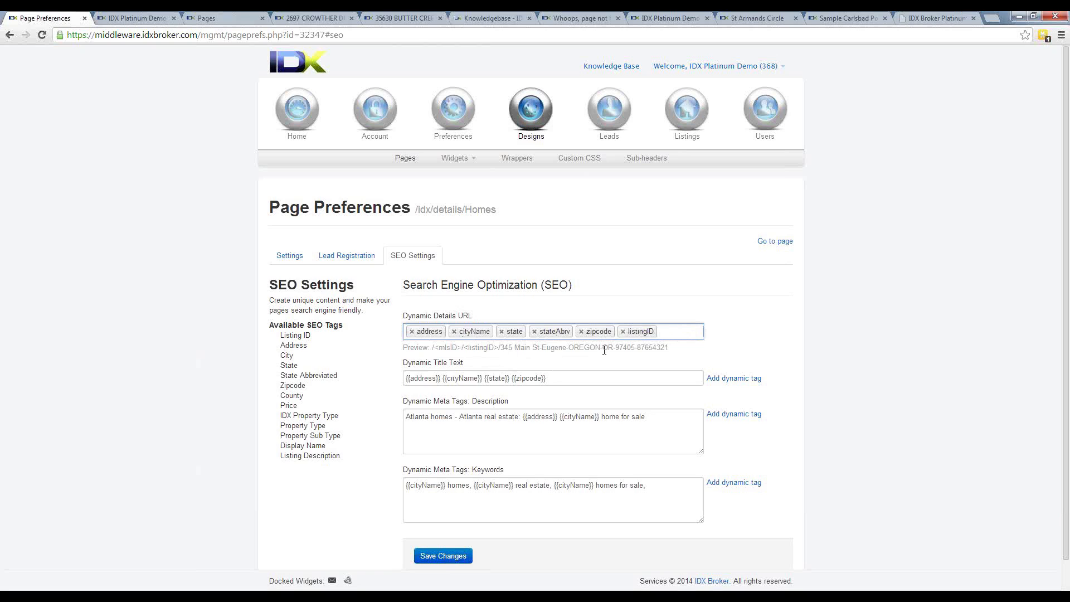
left_click_drag(669, 347, 498, 350)
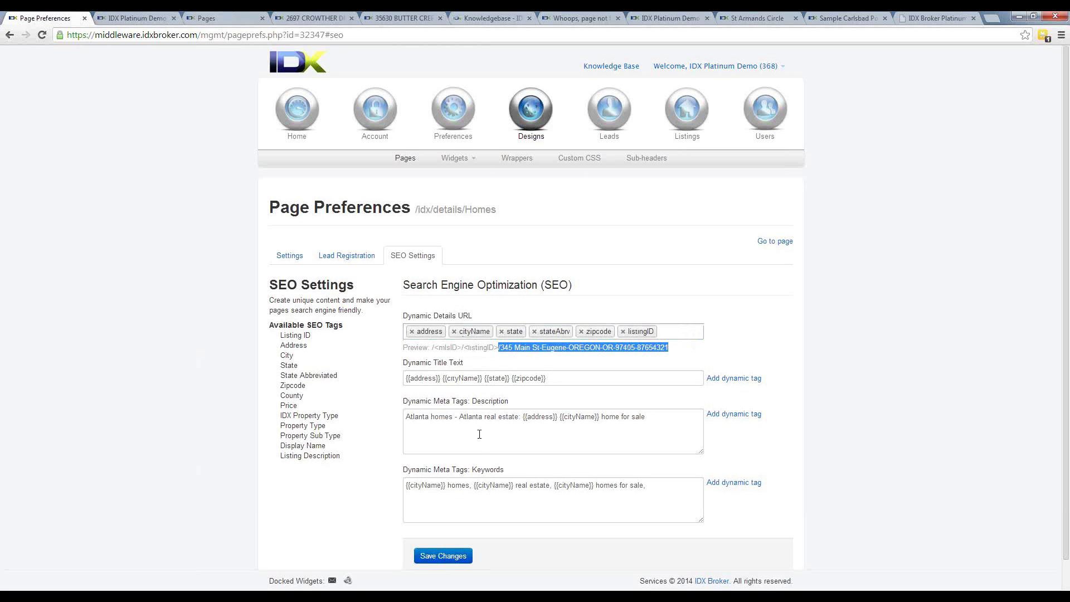
left_click_drag(682, 421, 403, 418)
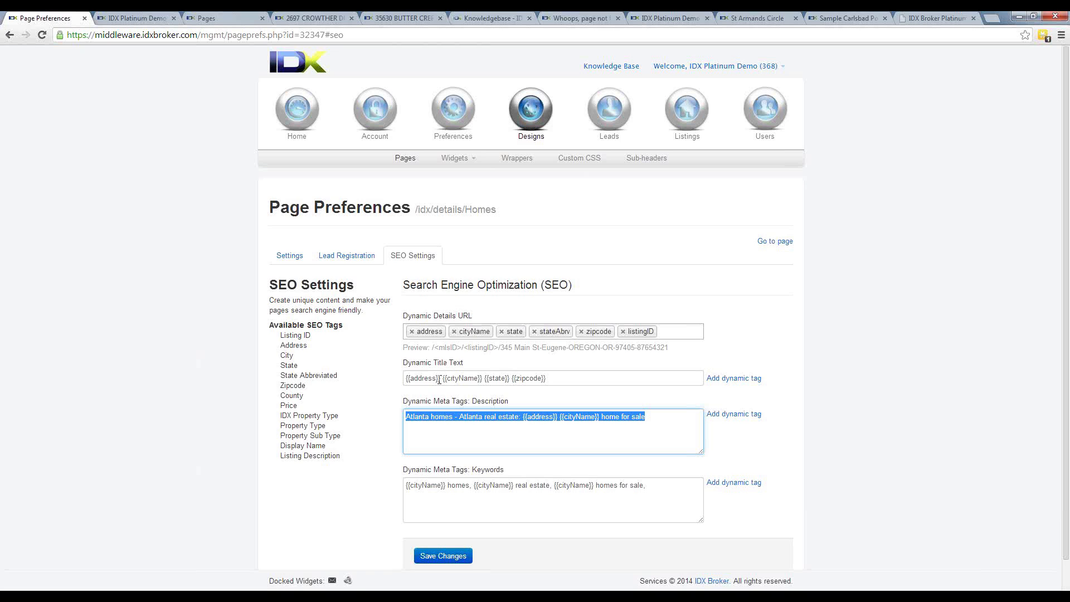
Step: Close the leftover demo, pages list, listing, error page and saved link tabs, keeping Page Preferences, the Knowledgebase and the WordPress plugin settings
left_click(234, 18)
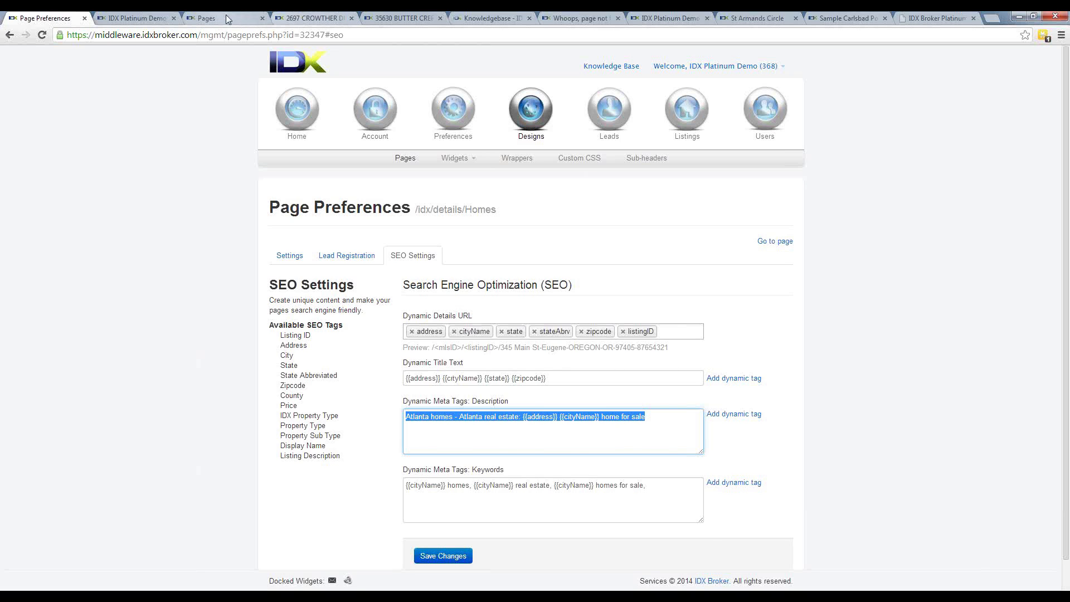
left_click(582, 18)
left_click(667, 18)
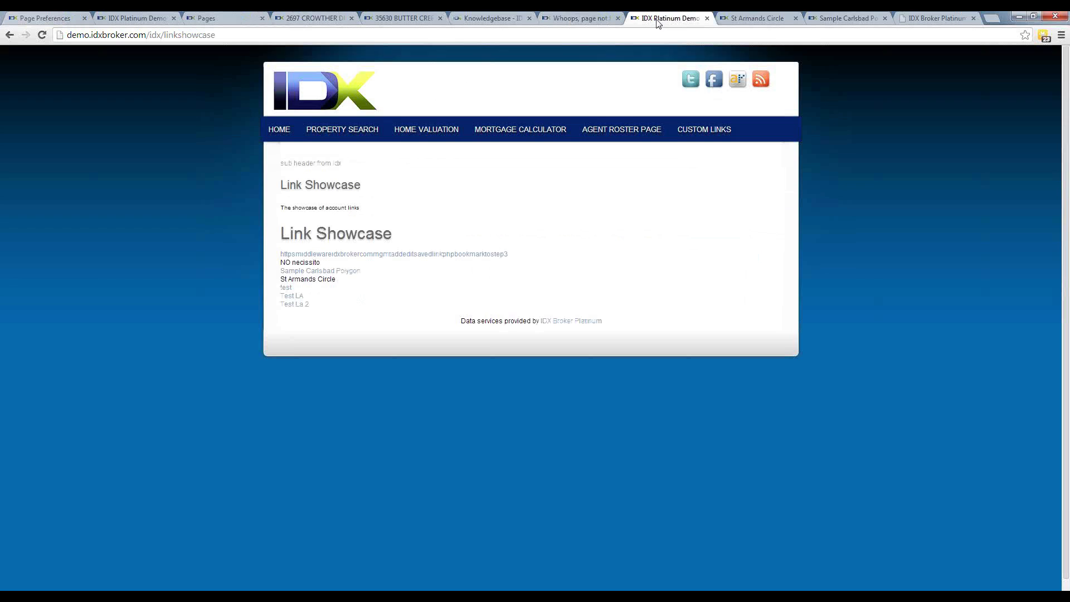
left_click(748, 19)
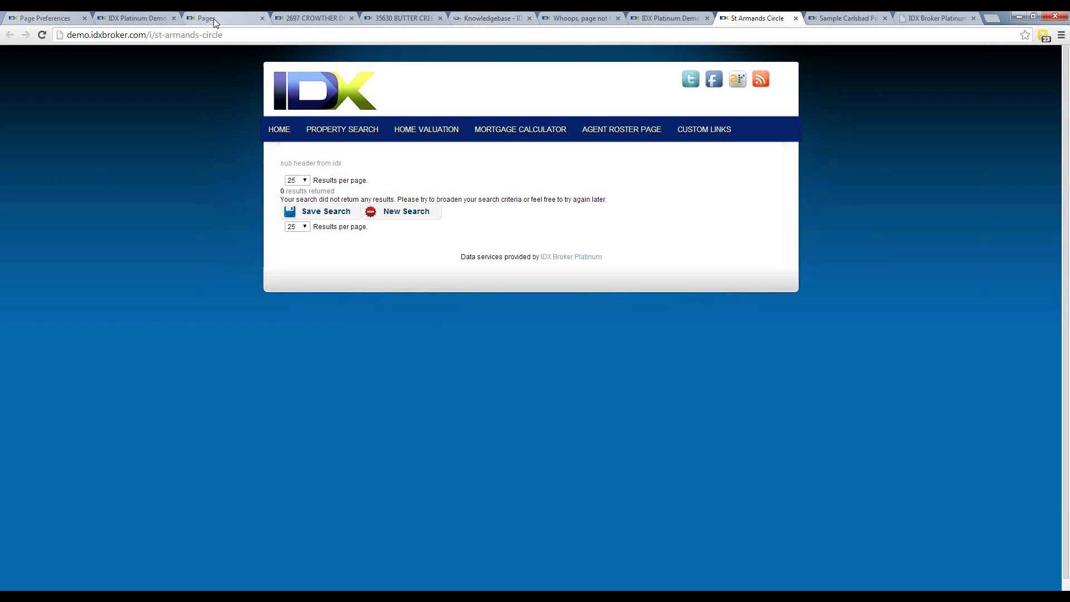
left_click(141, 21)
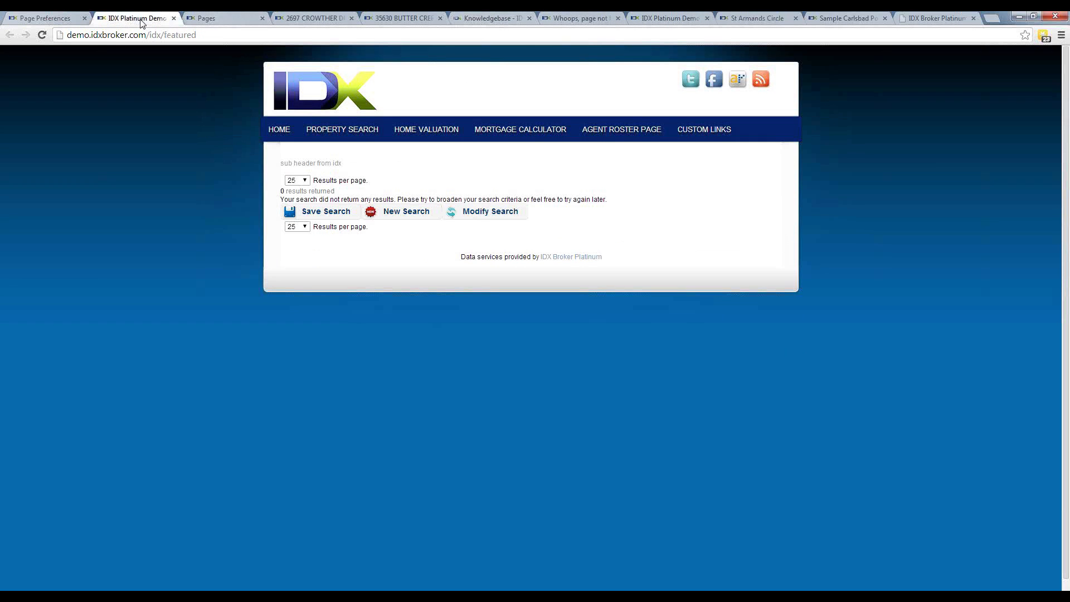
left_click(173, 18)
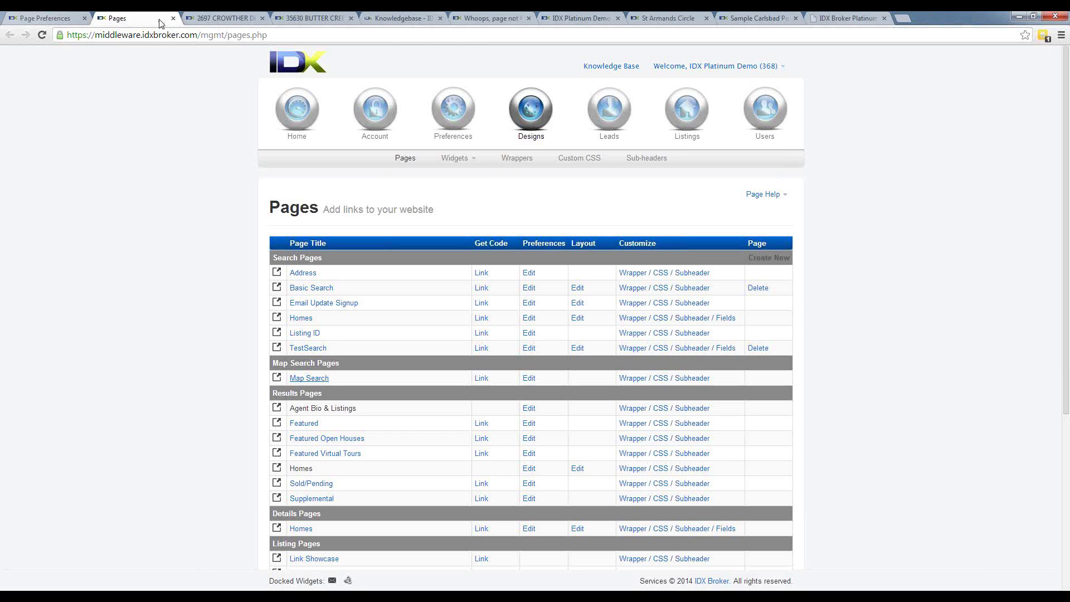
left_click(174, 19)
left_click(173, 18)
left_click(173, 19)
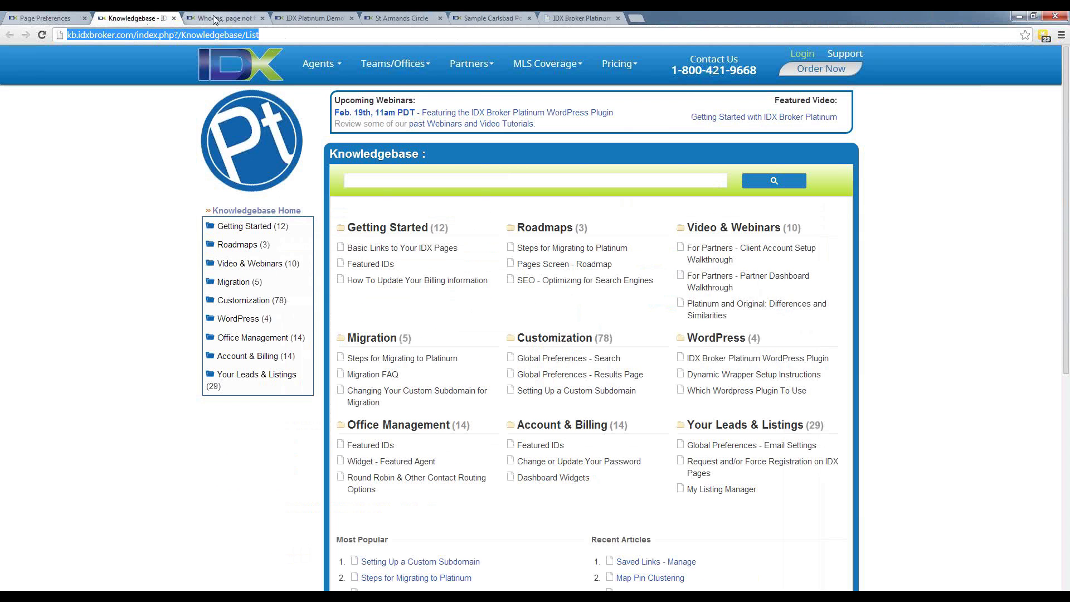
left_click(234, 18)
left_click(262, 19)
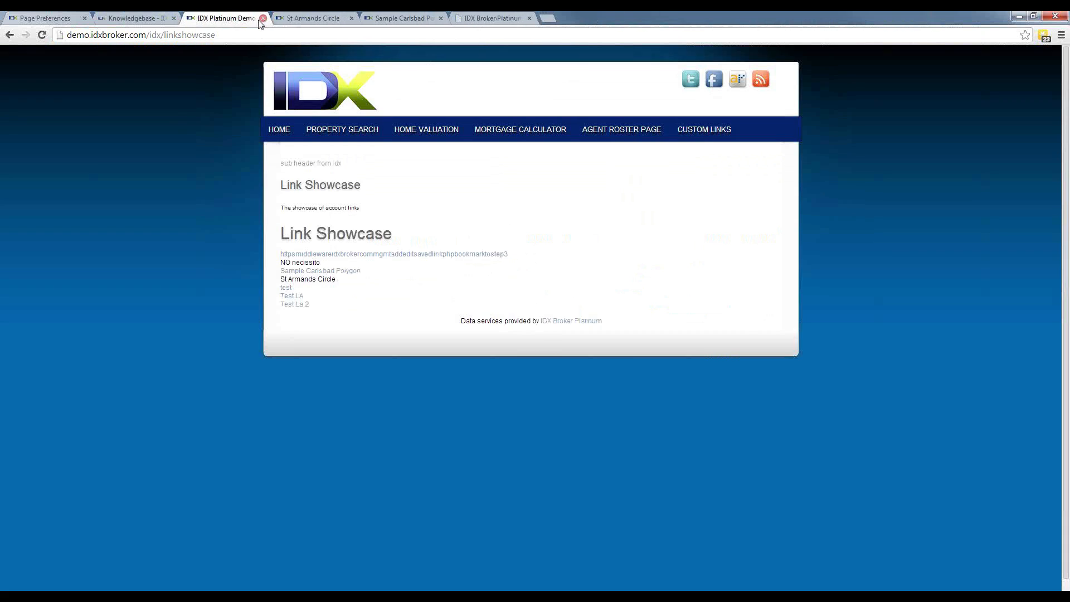
left_click(263, 18)
left_click(263, 18)
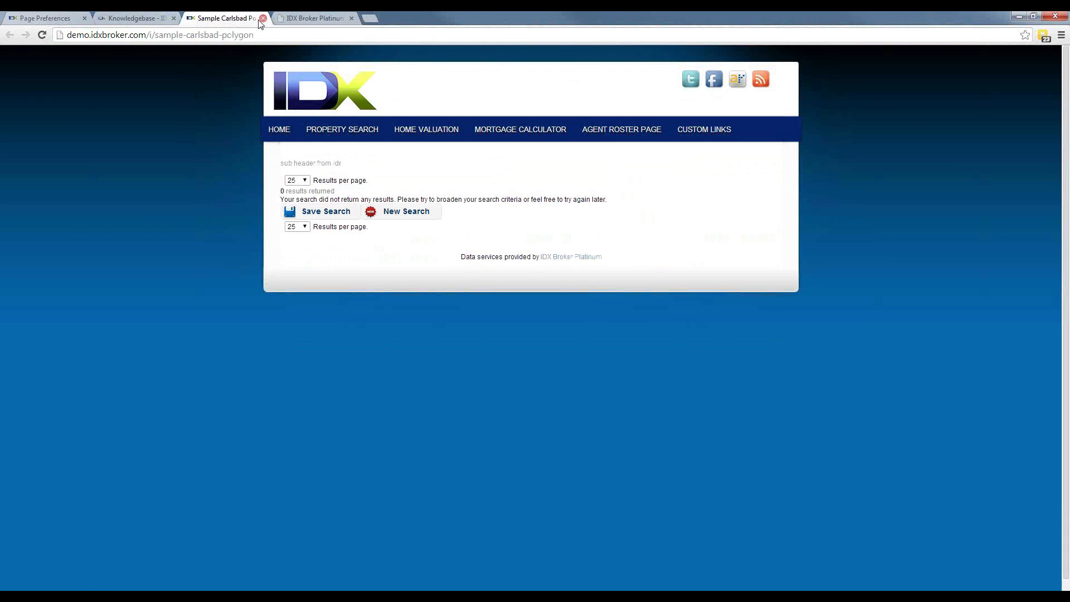
left_click(262, 18)
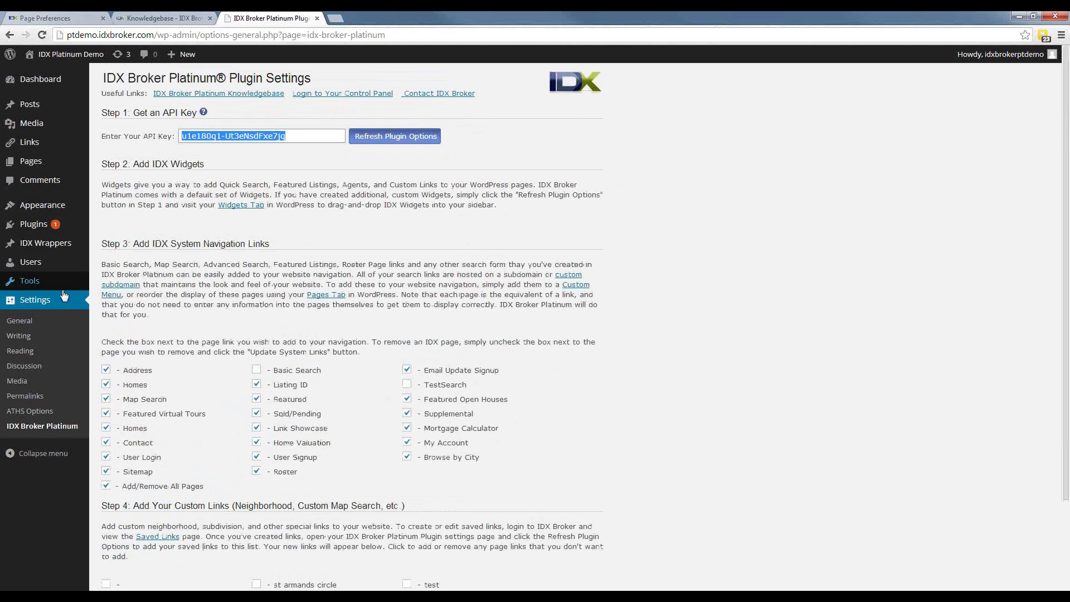
Step: Open the WordPress demo site's home page in a new tab and highlight its web address
mouse_move(63, 295)
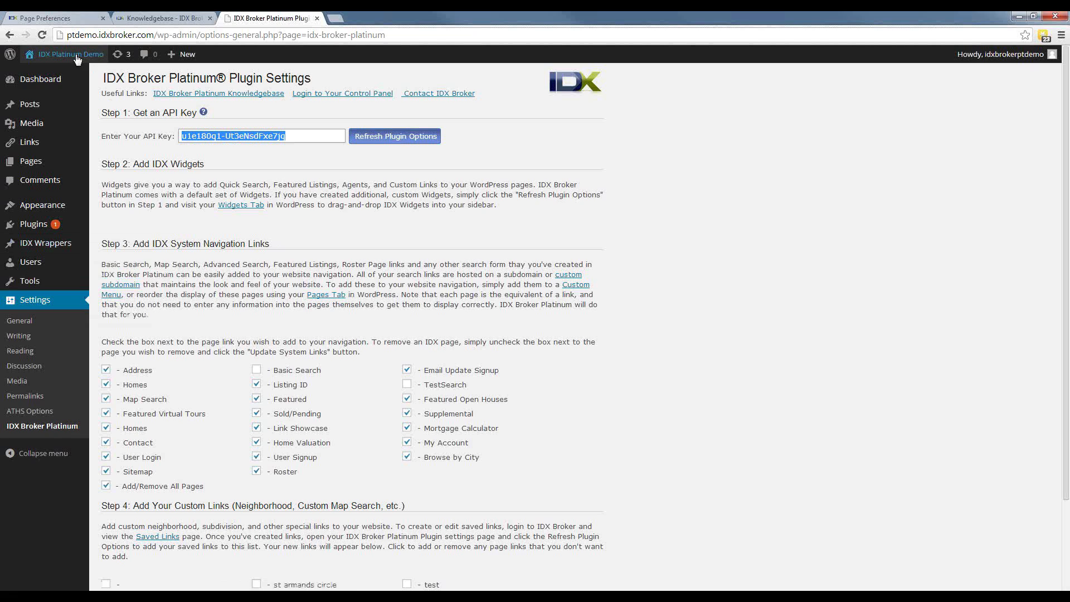
mouse_move(76, 56)
left_click(44, 71)
right_click(44, 71)
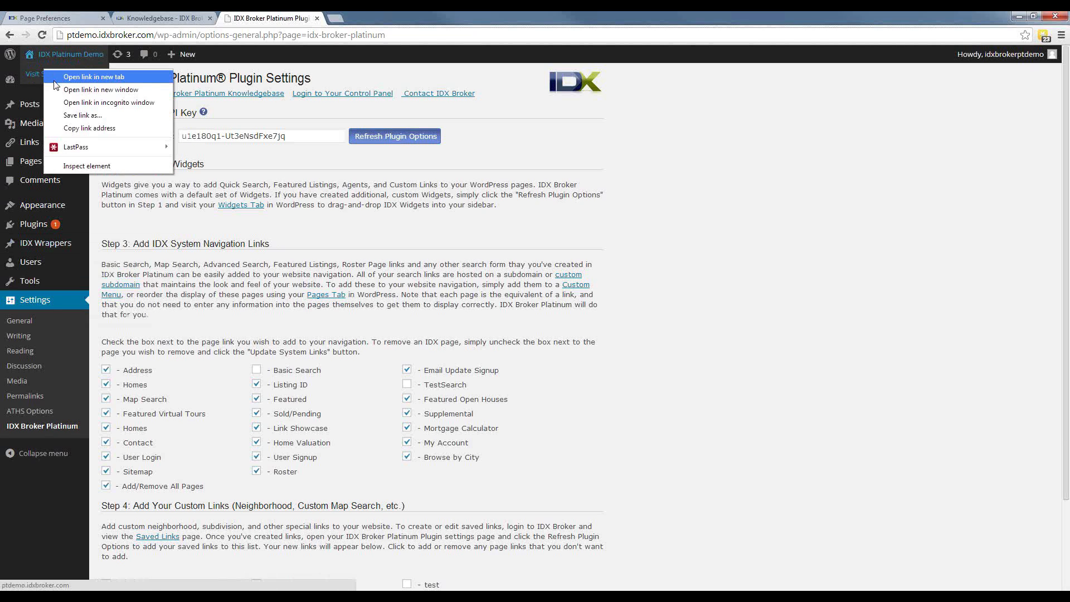
left_click(61, 78)
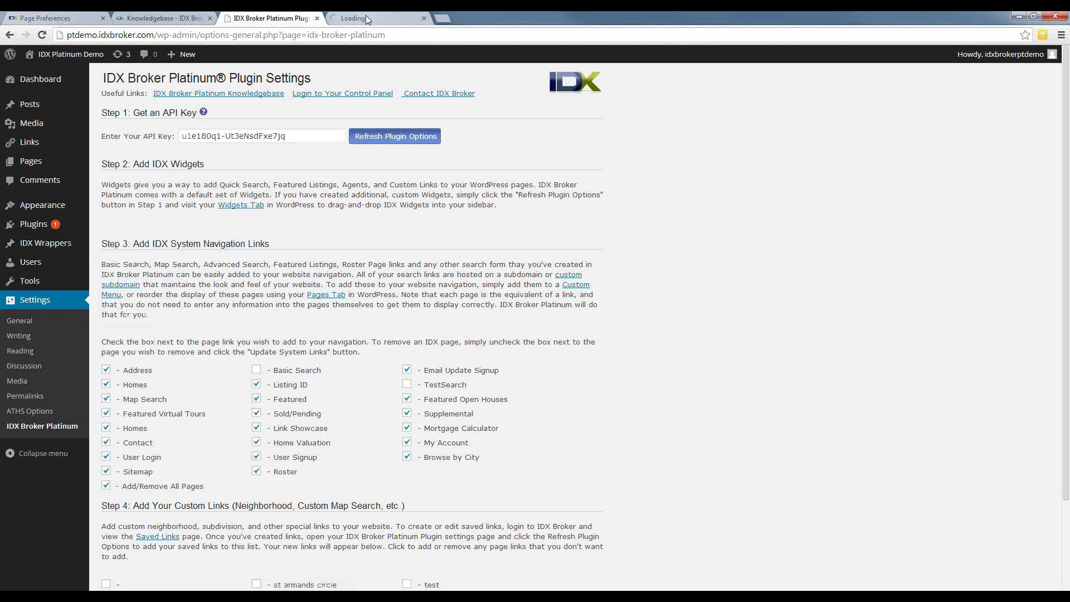
left_click(368, 20)
left_click(131, 35)
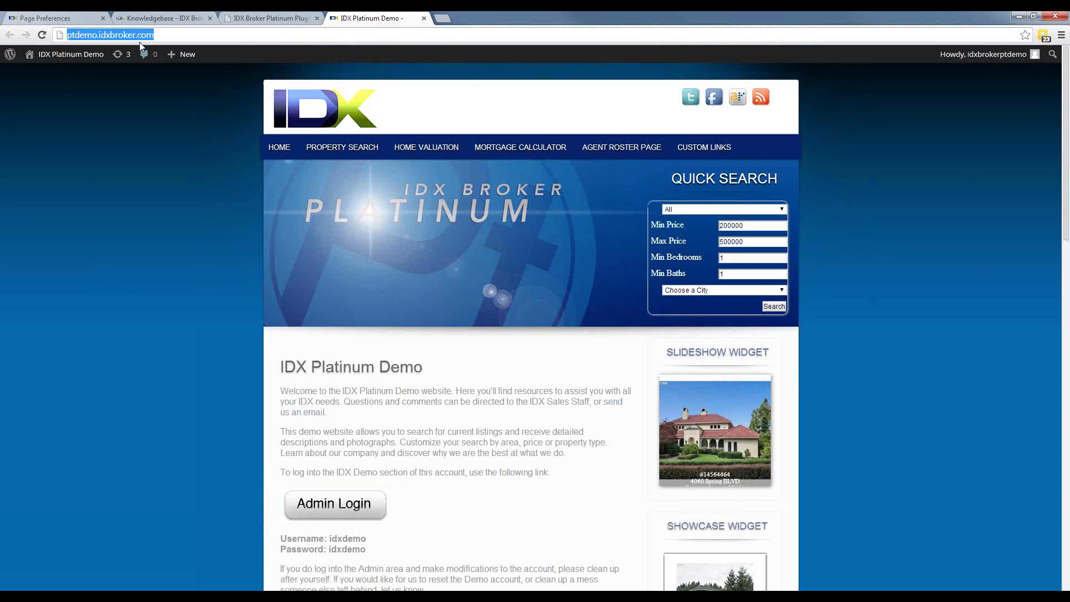
Step: Open the demo site's Basic Search page and highlight the idxbroker.com domain in its address
mouse_move(328, 148)
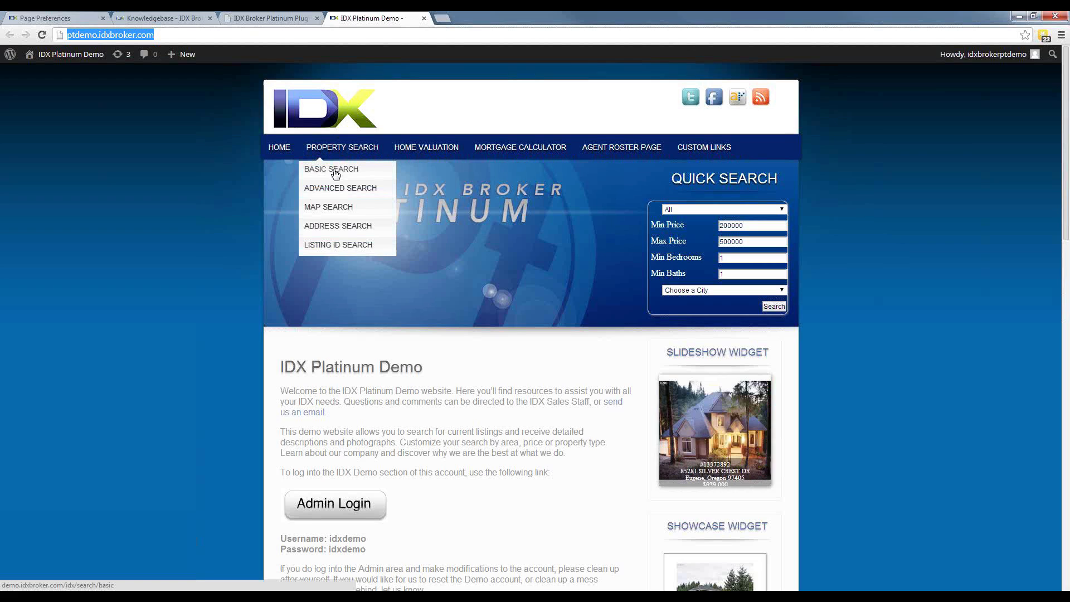
left_click(334, 172)
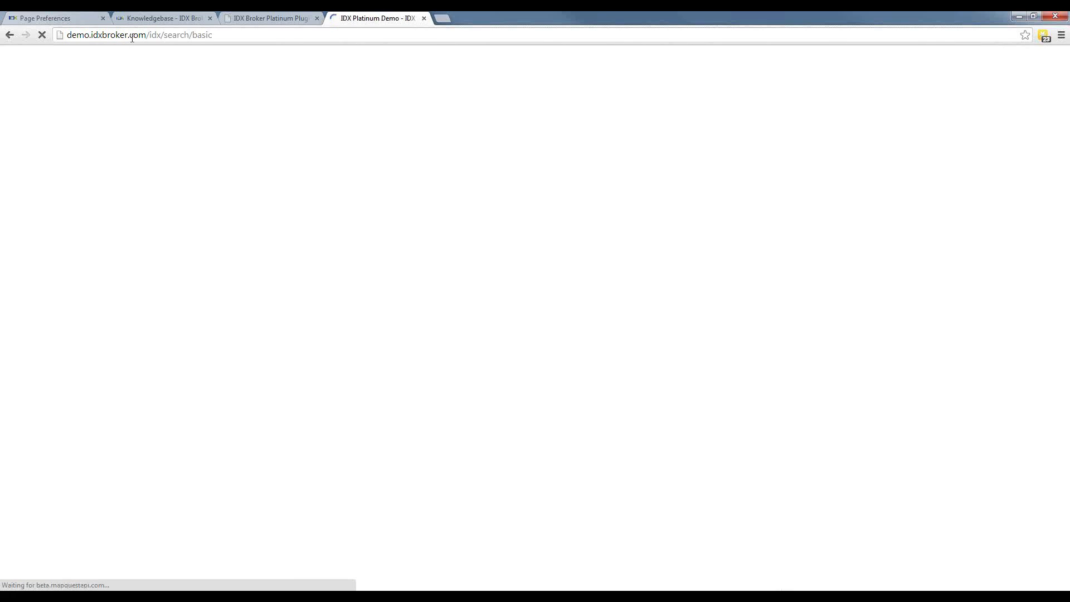
left_click(131, 35)
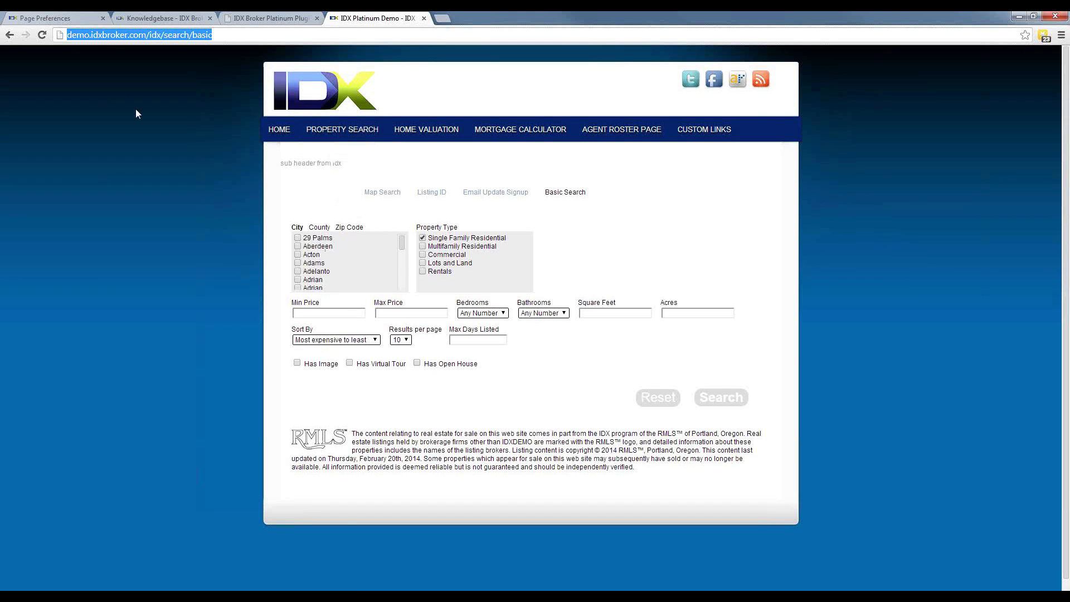
left_click(93, 35)
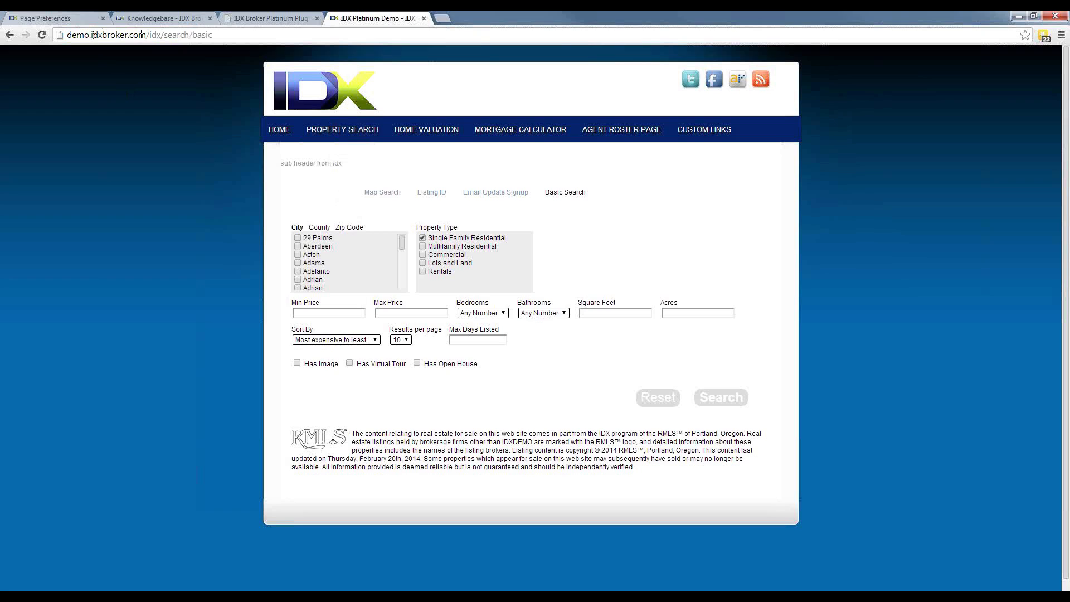
left_click_drag(146, 36, 92, 35)
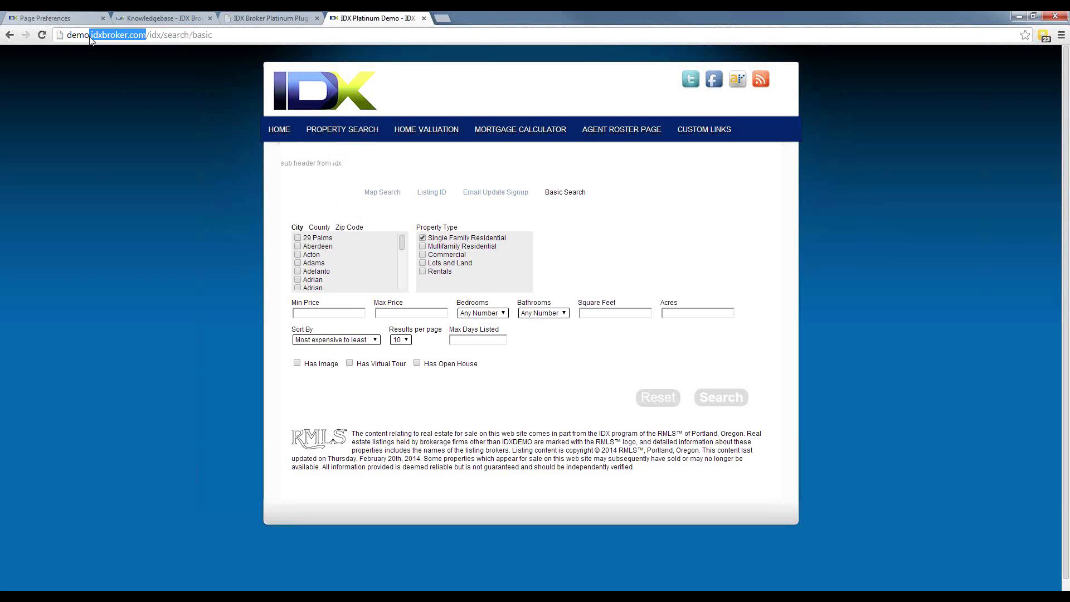
left_click(90, 35)
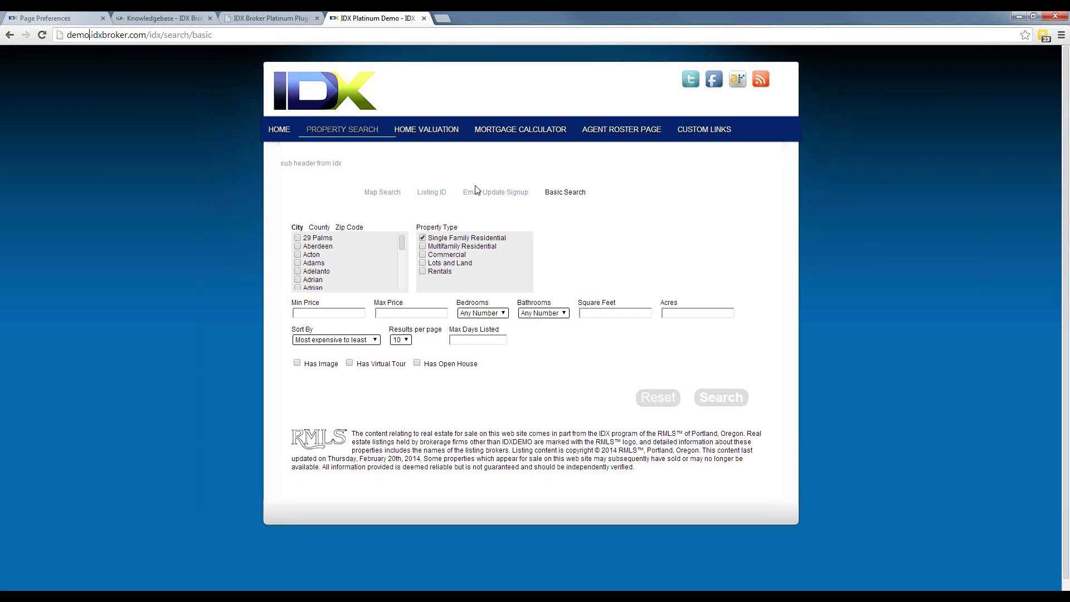
Step: Return to the demo site's home page and look through its slideshow and showcase widgets and page content
left_click(279, 131)
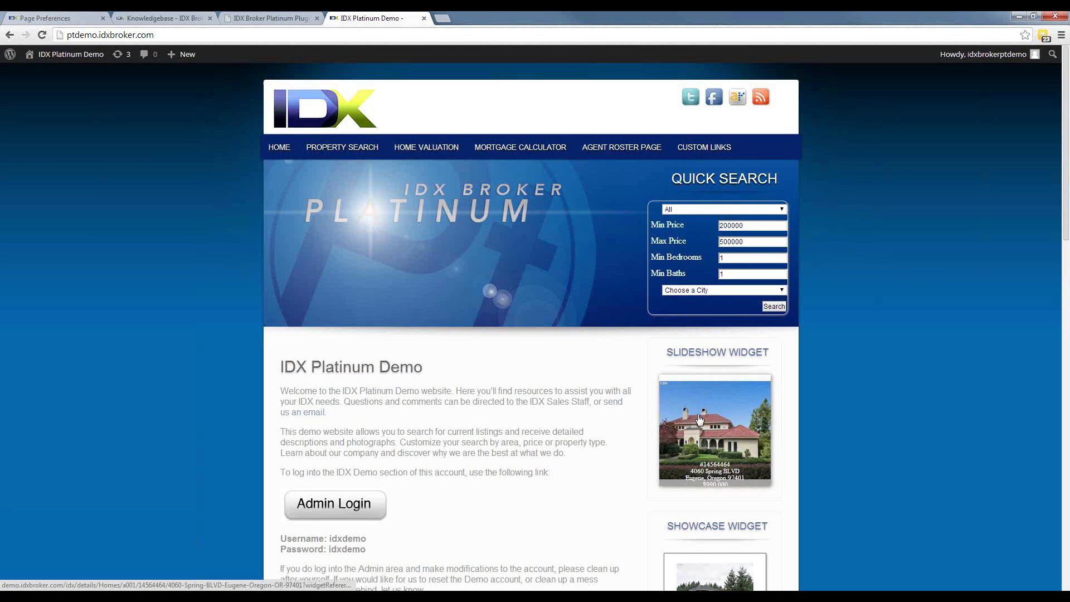
scroll(655, 404, "down", 2)
scroll(645, 366, "down", 4)
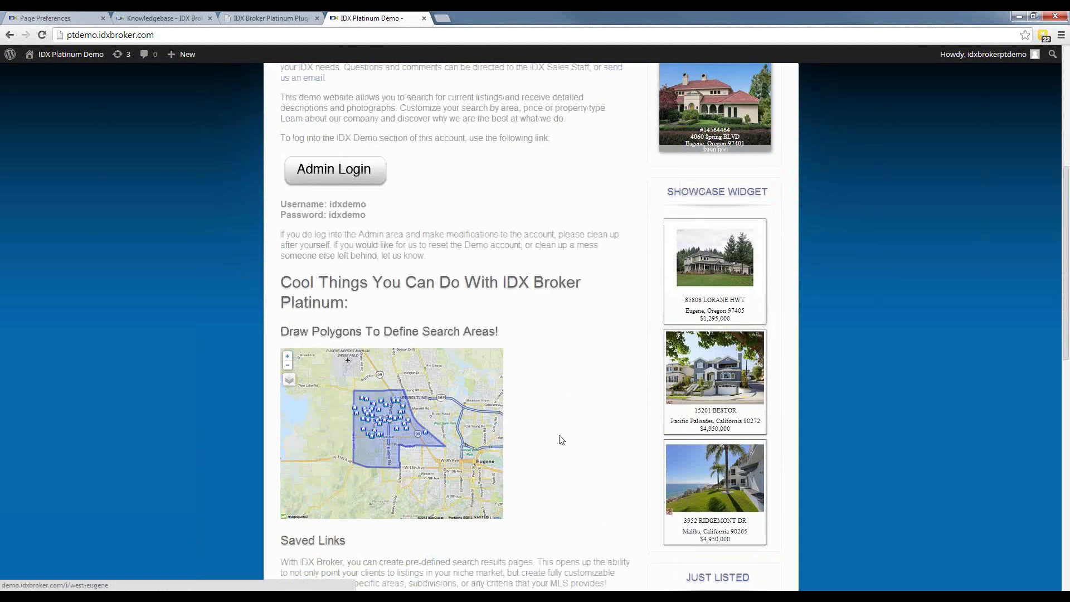
scroll(561, 438, "down", 4)
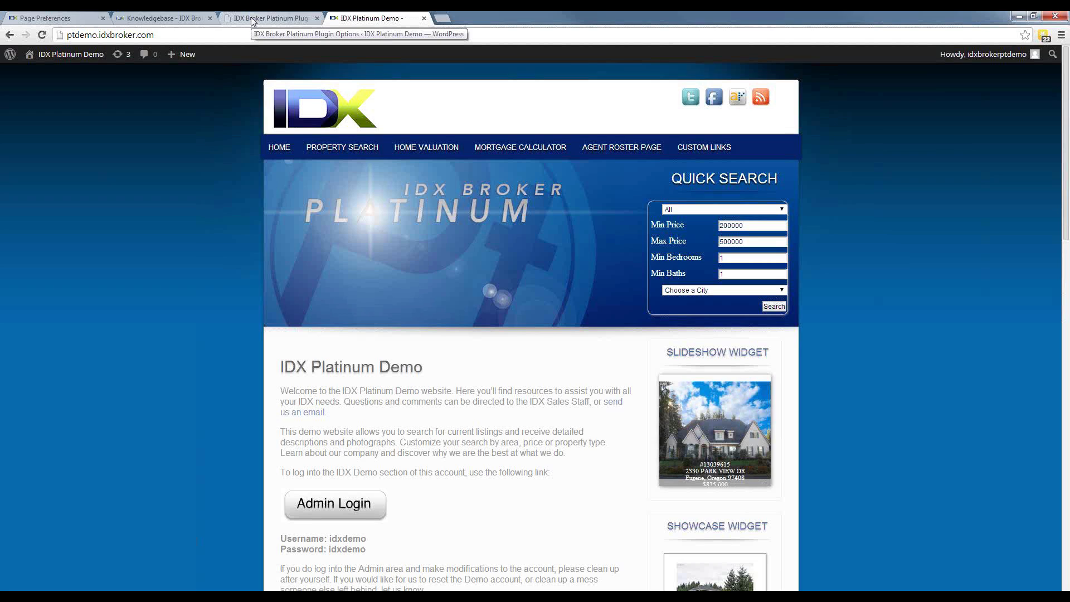
Step: Return to the control panel and open the list for managing all widgets
left_click(46, 20)
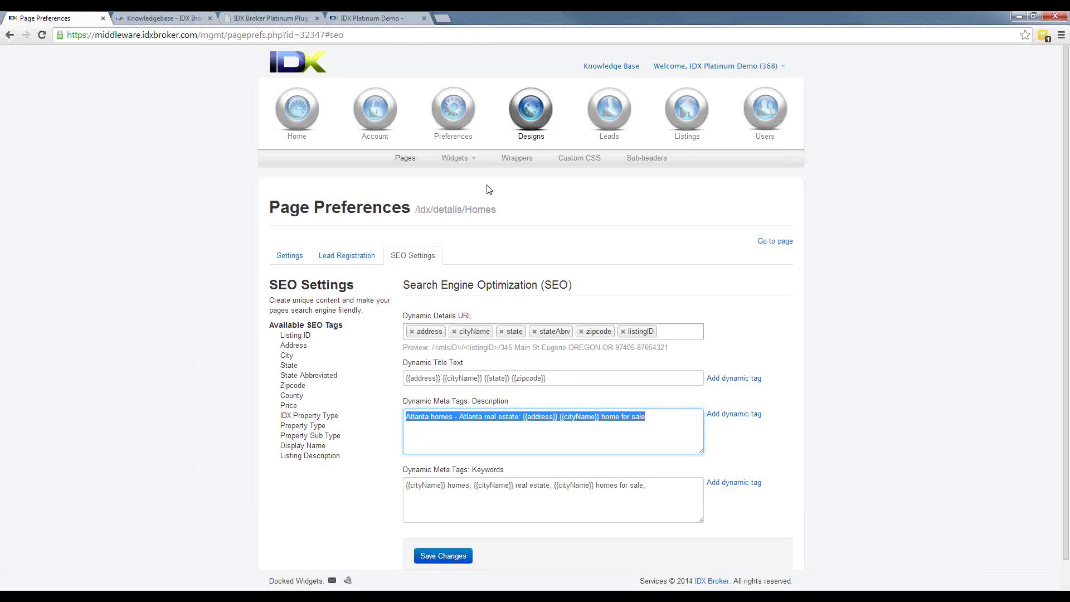
left_click(539, 119)
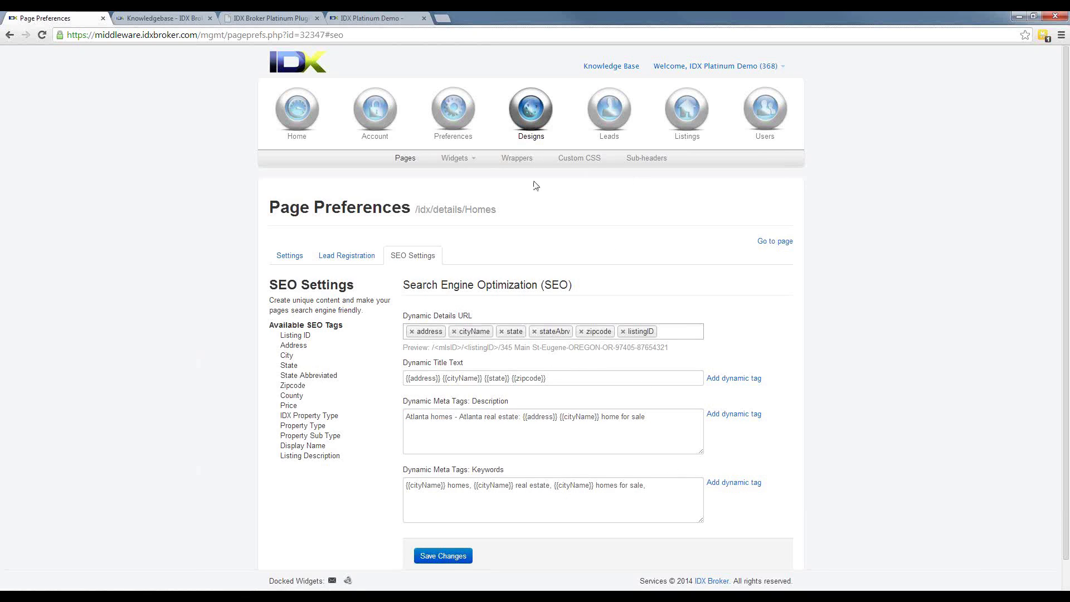
left_click(464, 162)
left_click(466, 184)
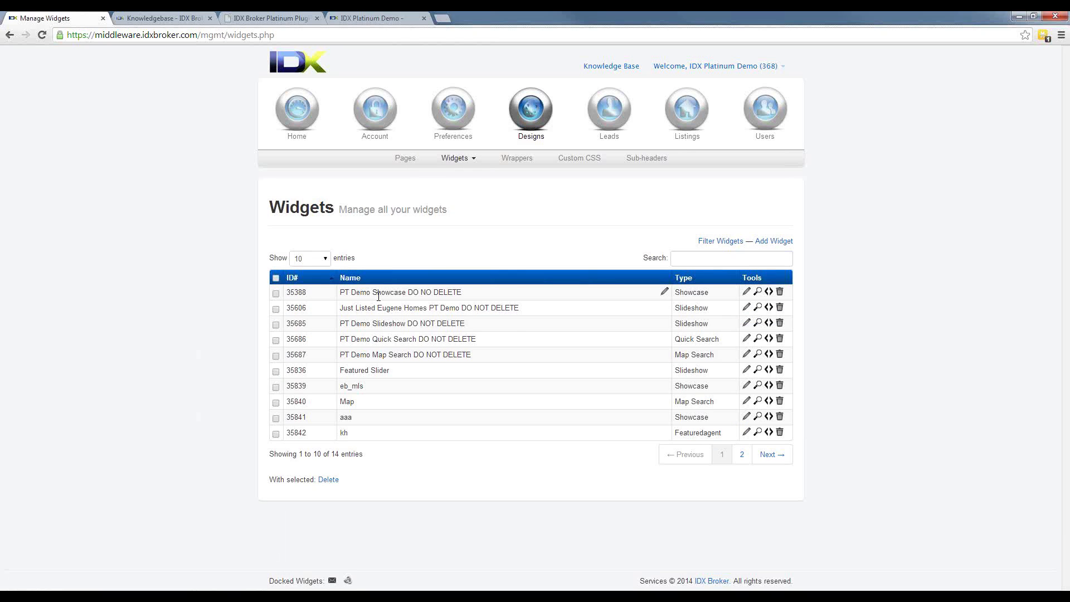
Step: Preview the PT Demo Showcase widget, highlight the preview page's address, and return to the widgets list
left_click(757, 293)
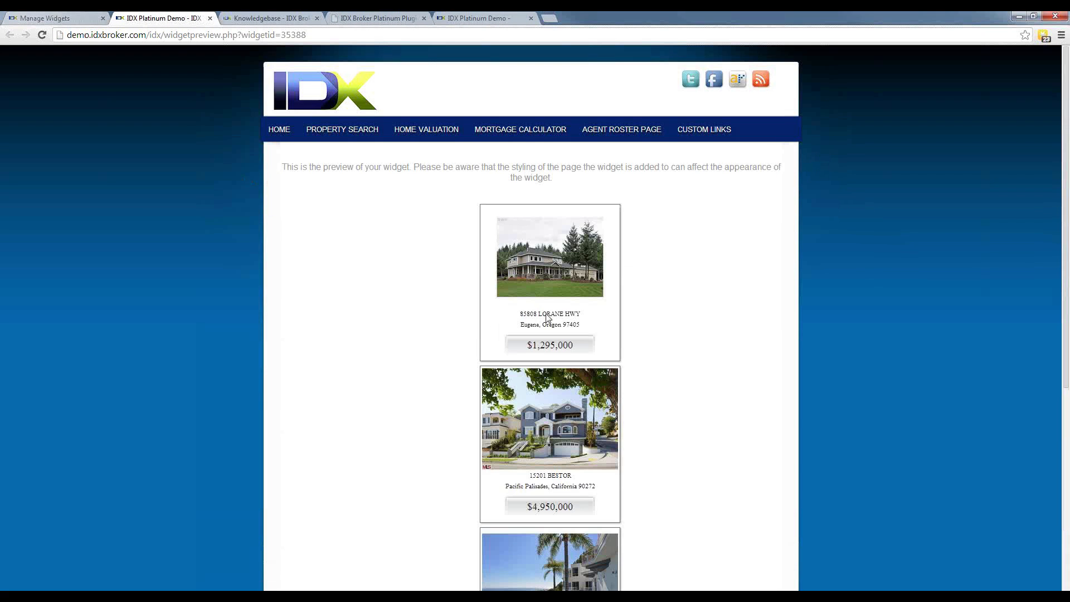
left_click(60, 20)
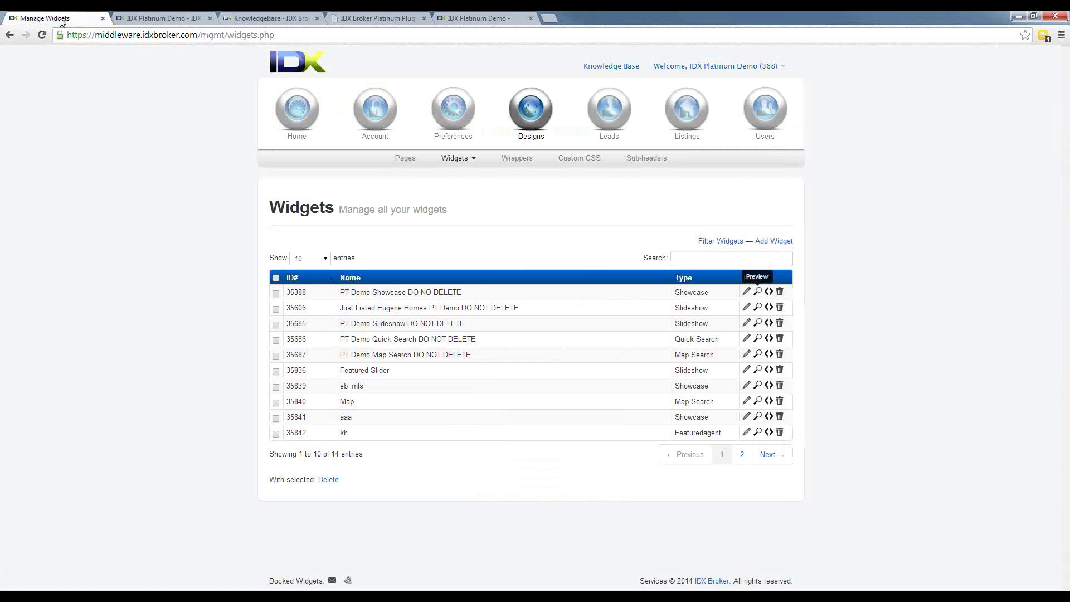
left_click(139, 20)
left_click_drag(321, 37, 61, 34)
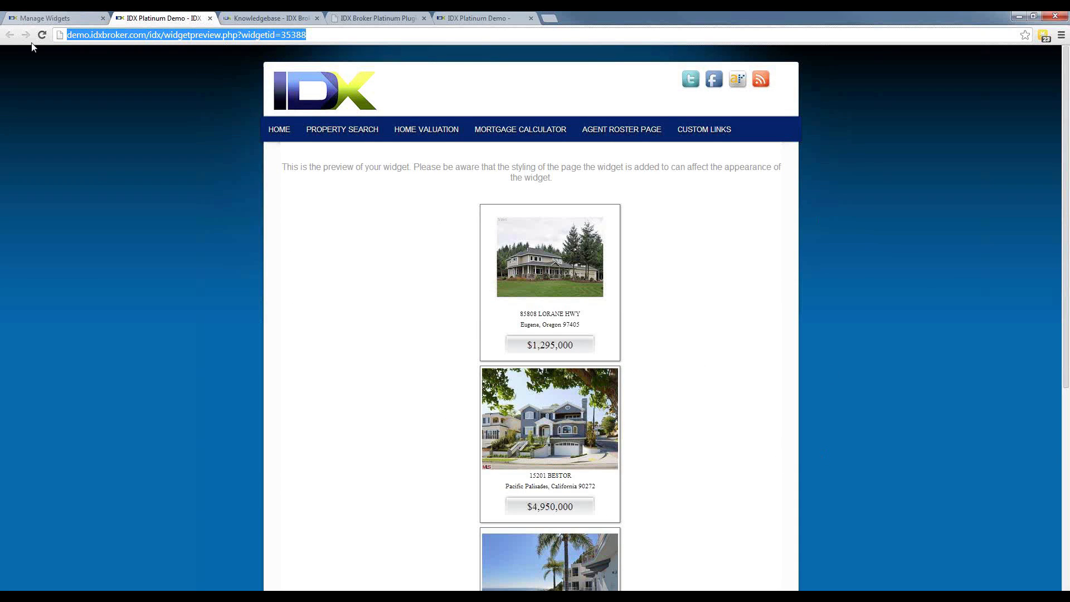
left_click(34, 19)
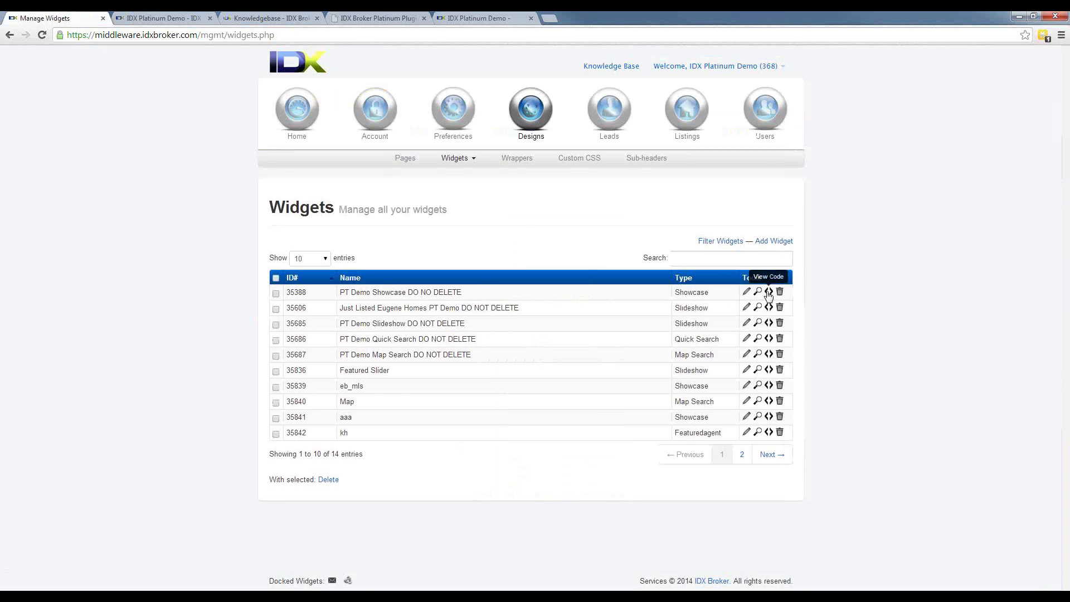
Step: View the embed code of the PT Demo Showcase widget, highlighting it, and of the Just Listed Eugene Homes slideshow widget
left_click(768, 291)
left_click_drag(428, 271, 392, 250)
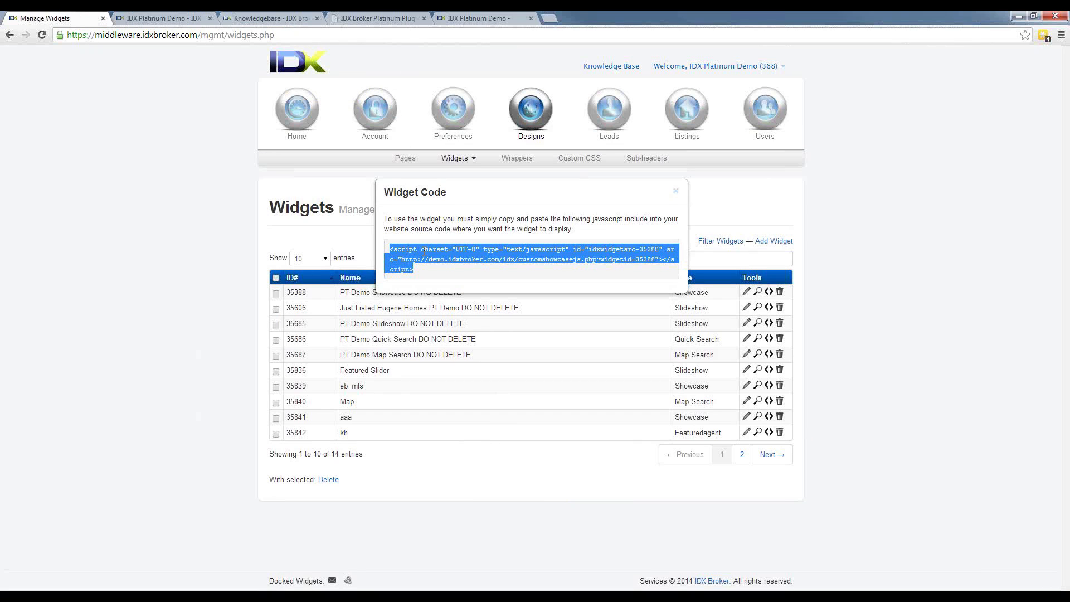
left_click(676, 190)
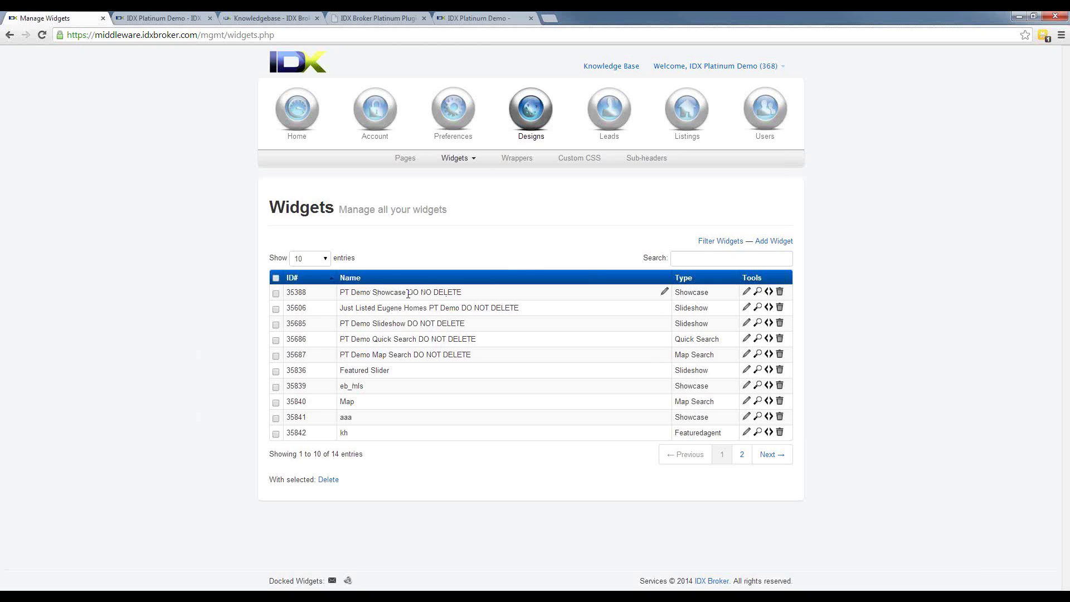
left_click_drag(451, 293, 452, 293)
left_click(769, 308)
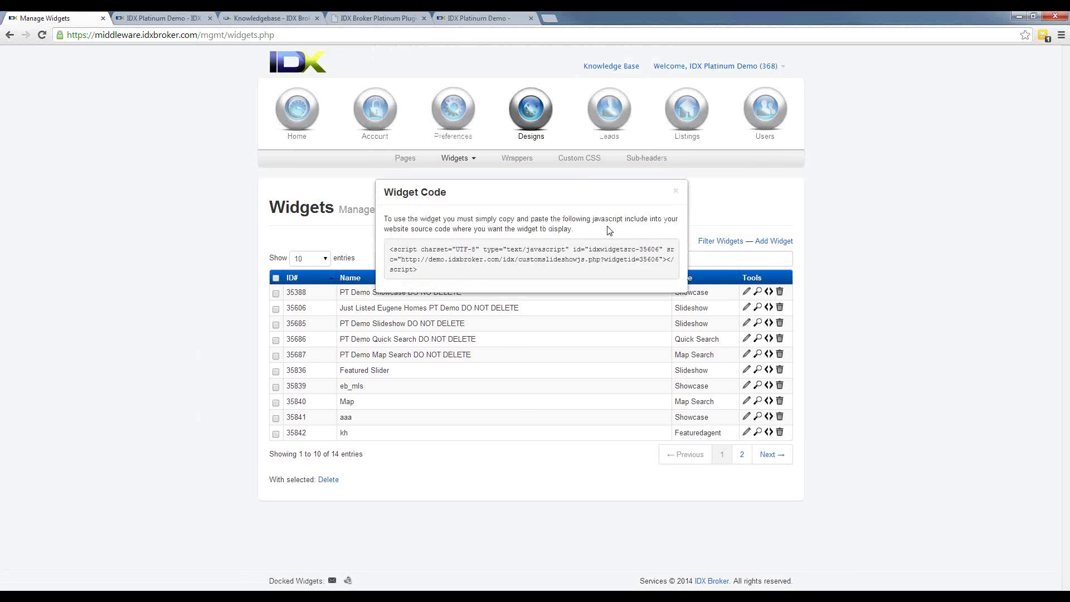
left_click(676, 191)
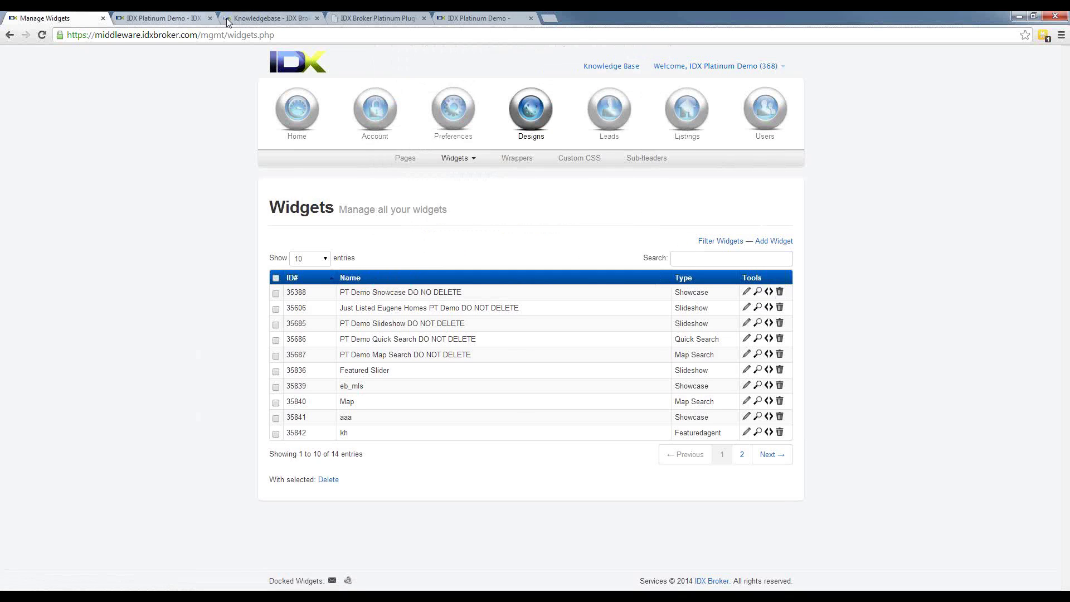
Step: Switch to the WordPress admin, open its widgets page, and add the IDX Broker Quick Search widget to the General Sidebar
left_click(372, 18)
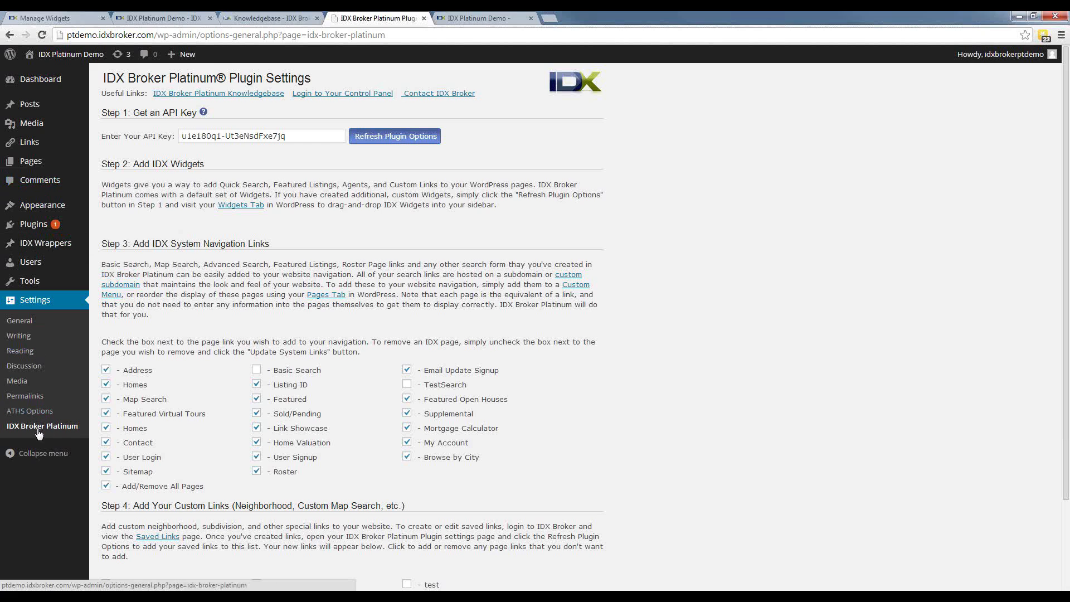
mouse_move(50, 205)
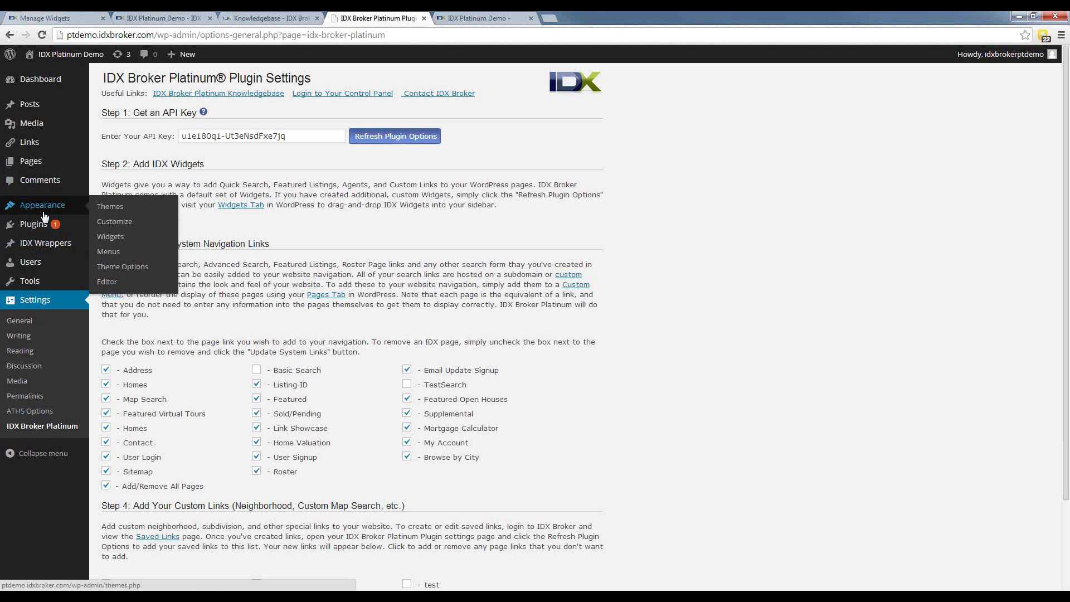
left_click(162, 224)
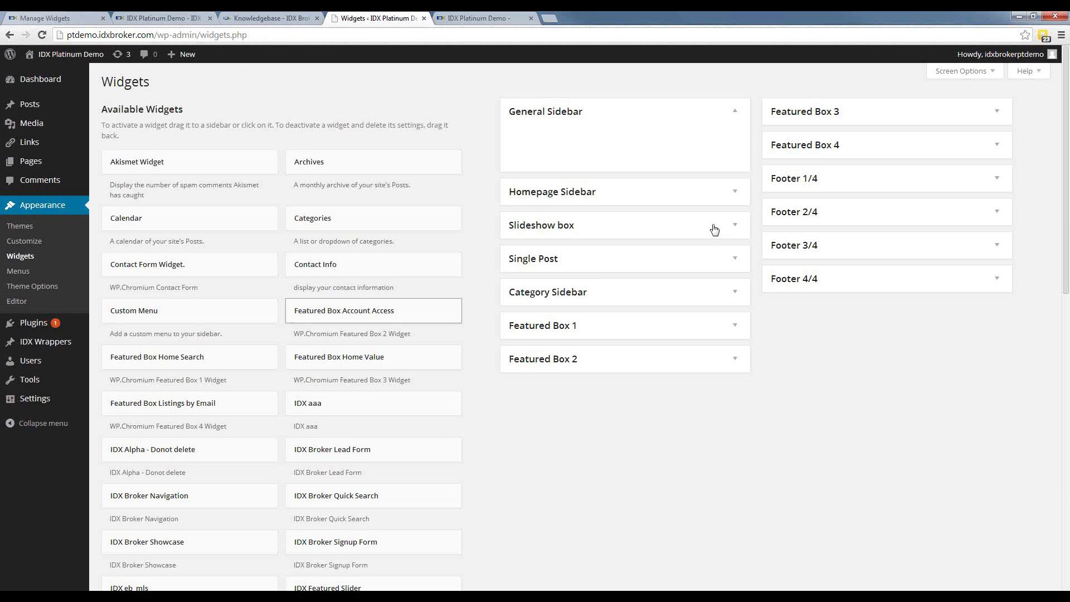
left_click(736, 112)
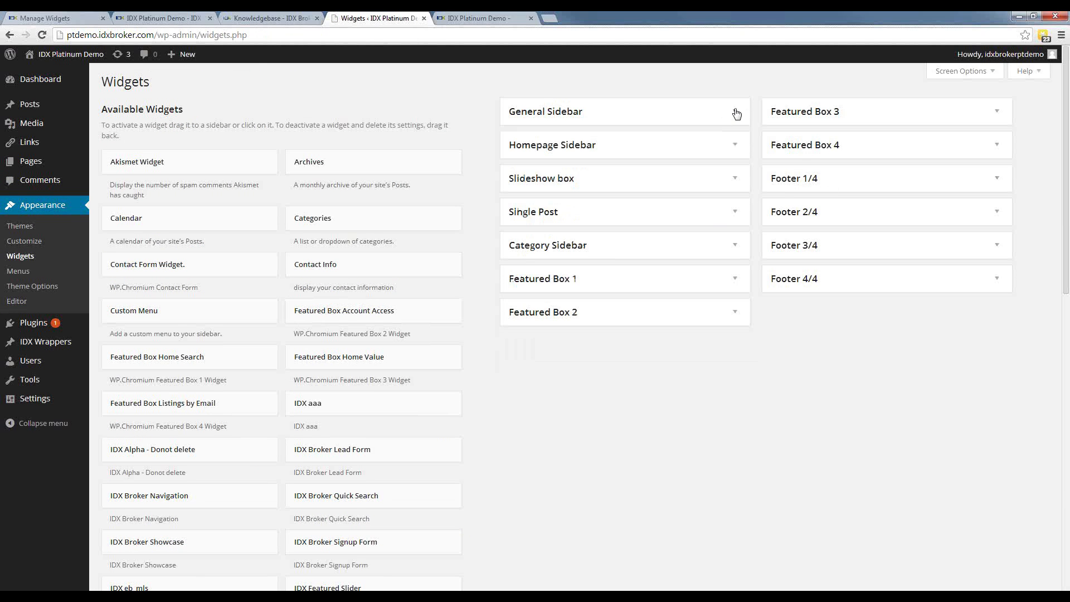
left_click(735, 113)
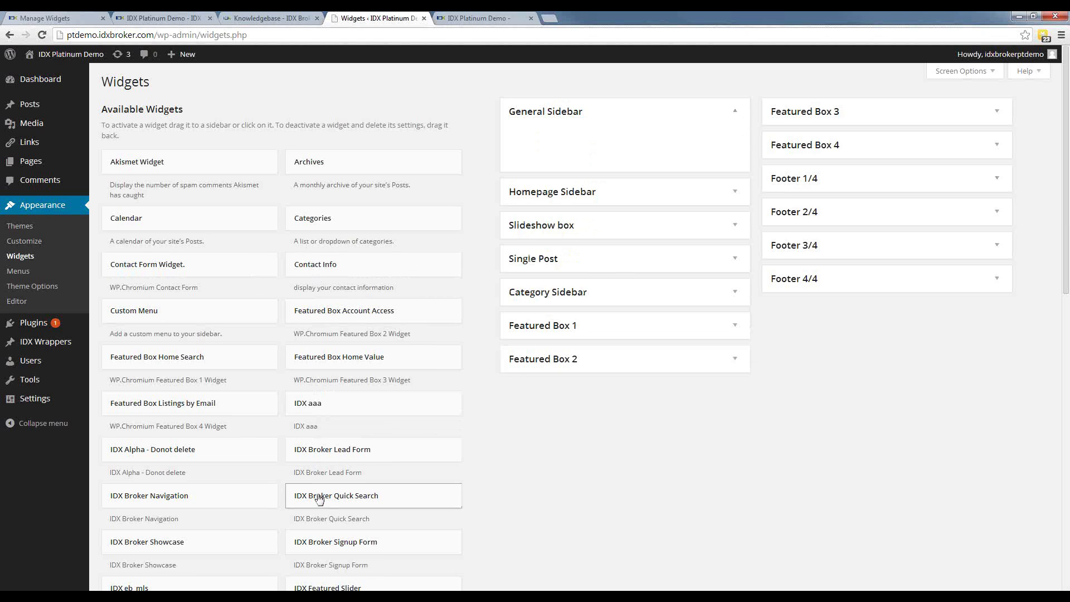
left_click_drag(319, 505, 574, 142)
left_click(682, 185)
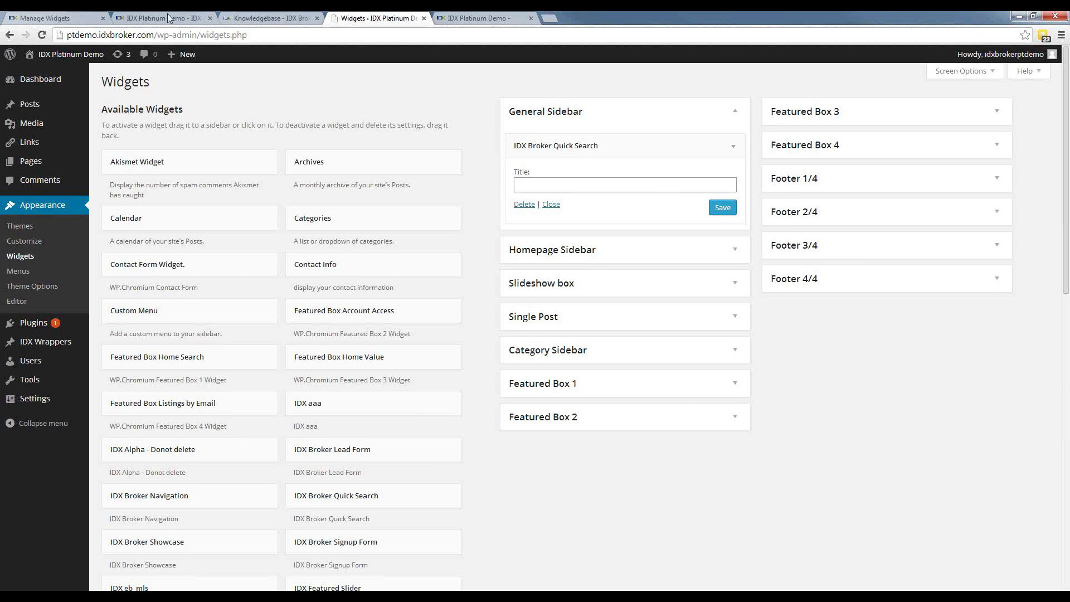
Step: Return to the IDX Broker control panel, start creating a widget, and view the options of the Map Search type
left_click(57, 19)
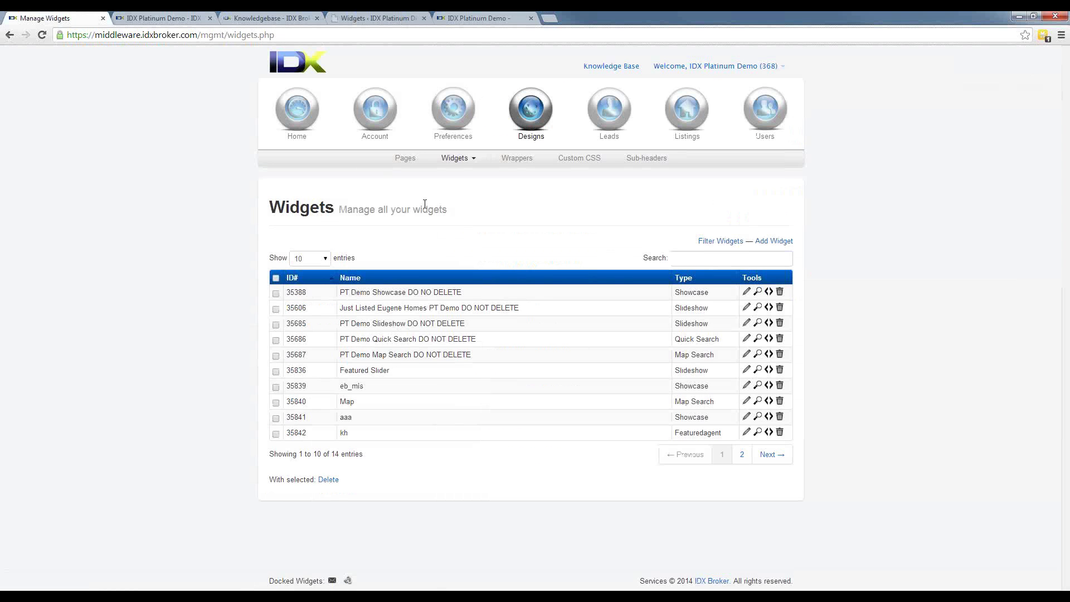
left_click(517, 159)
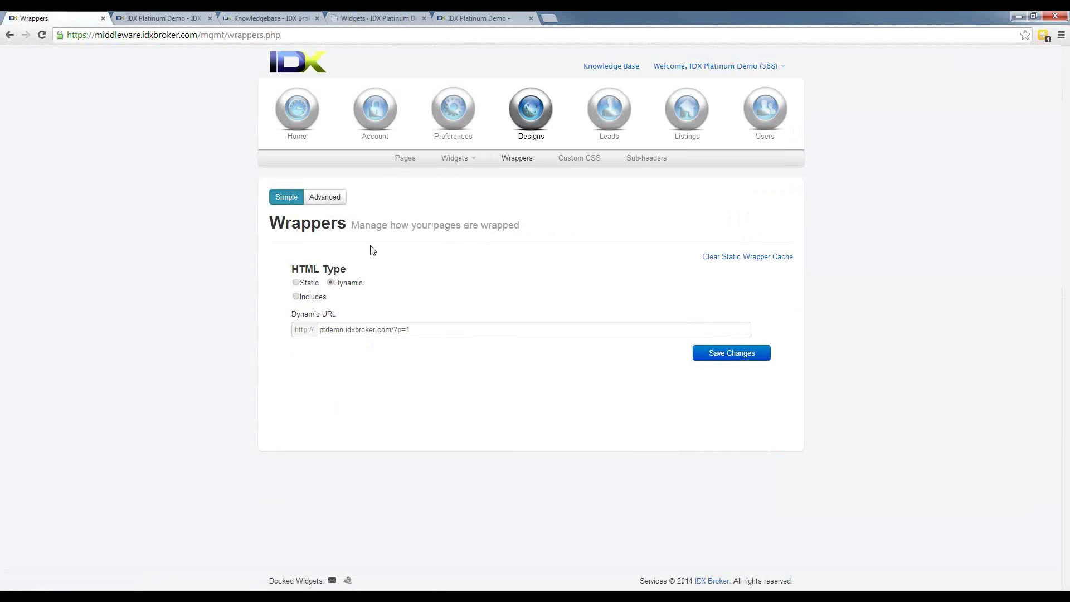
left_click(466, 160)
left_click(460, 186)
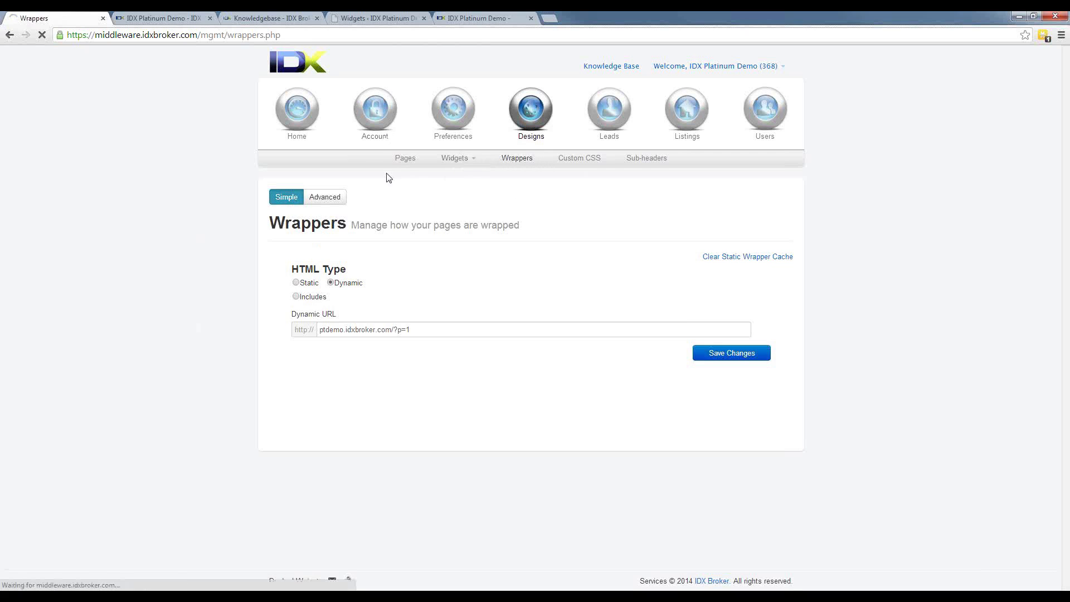
left_click(357, 279)
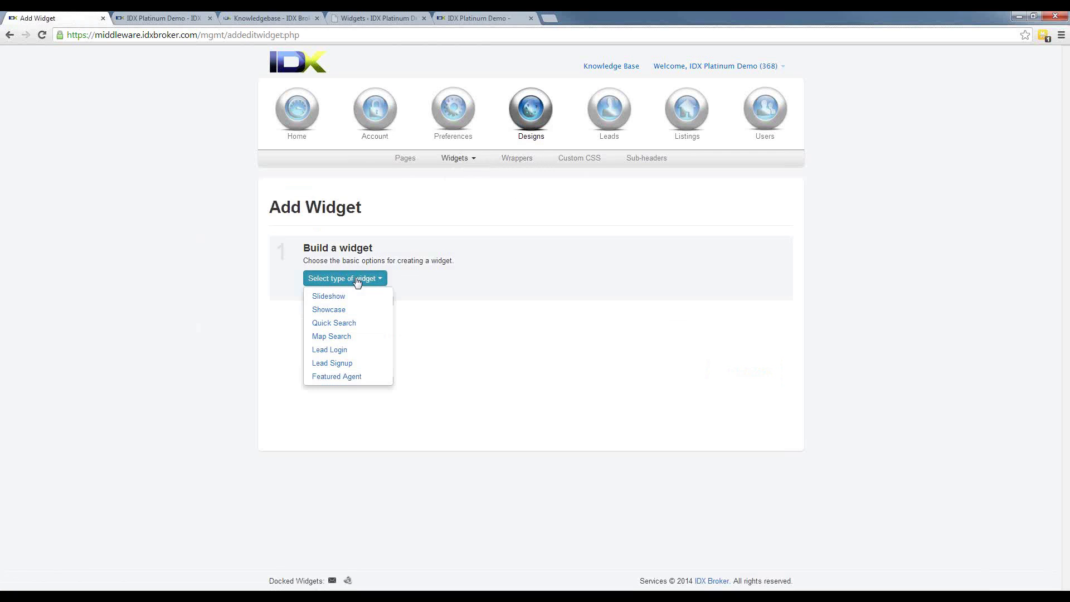
left_click(338, 339)
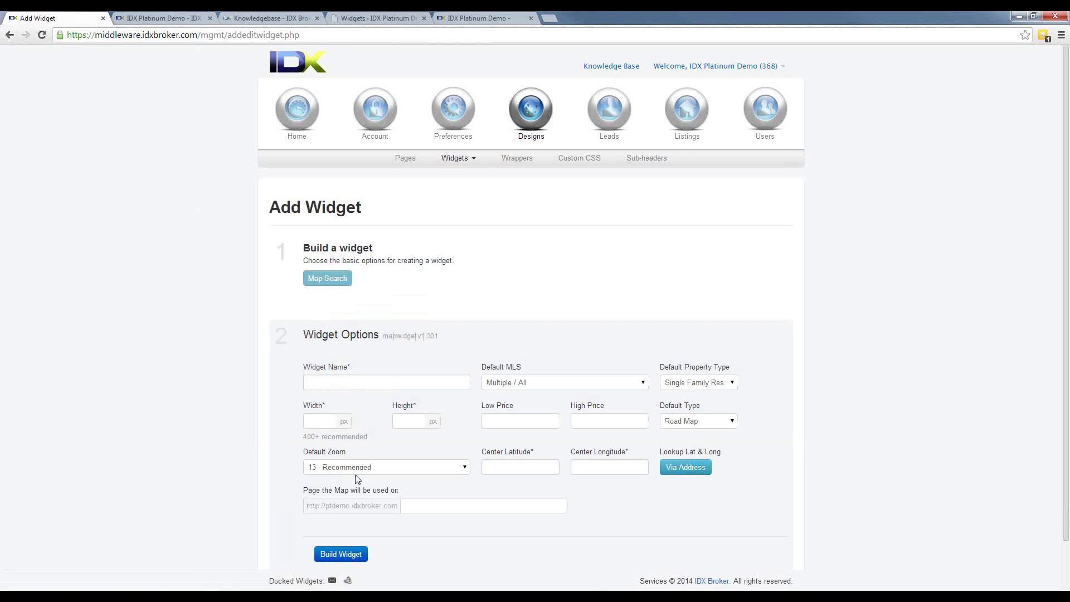
Step: Restart widget creation to view the Featured Agent options, then reload the page and show the list of widget types
left_click(455, 159)
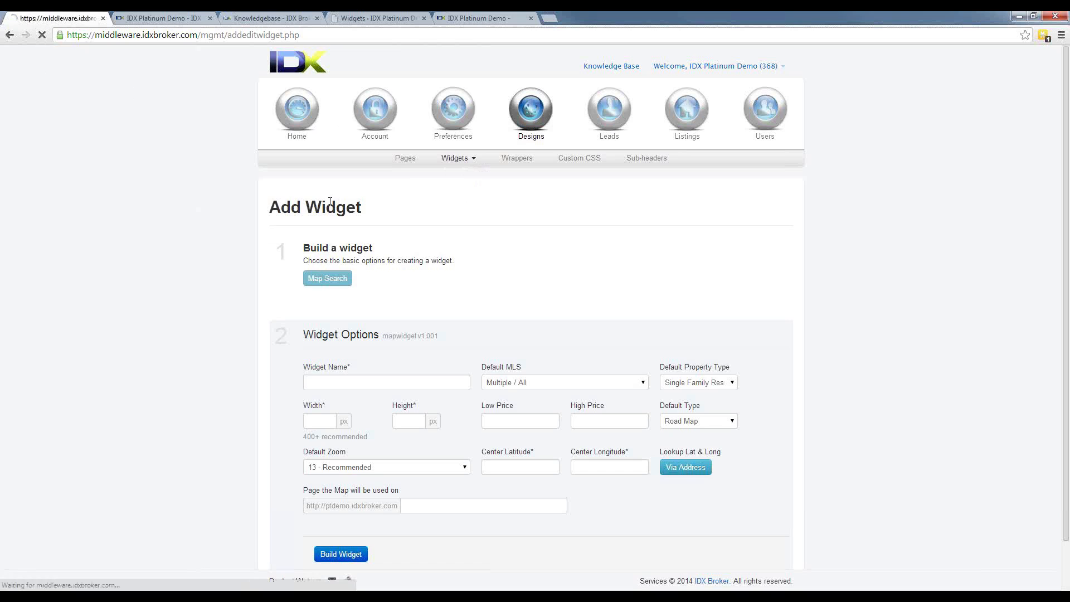
left_click(343, 279)
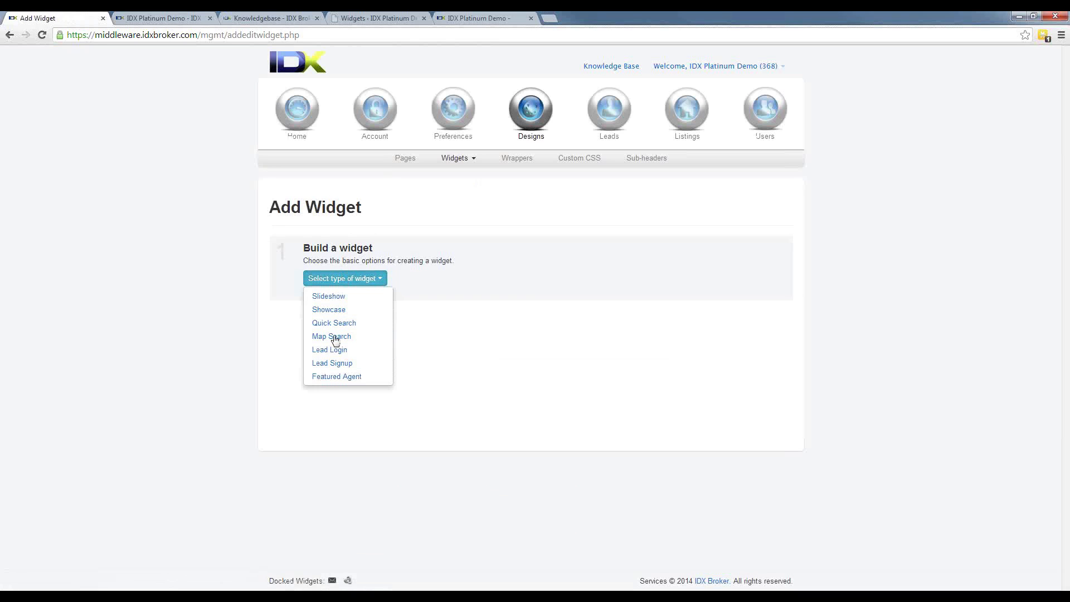
left_click(340, 377)
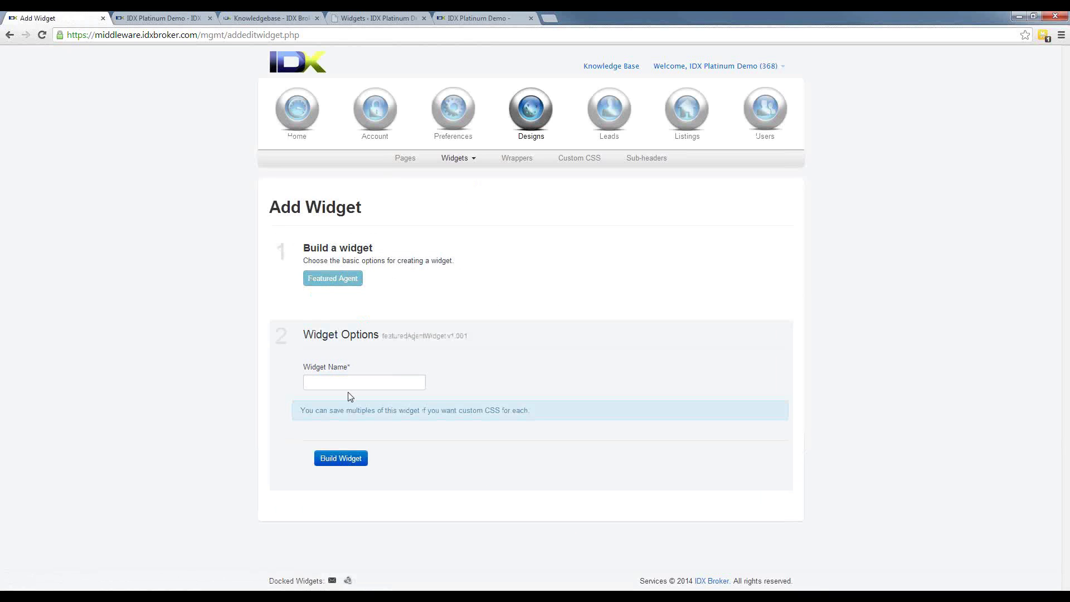
left_click(351, 385)
left_click(47, 37)
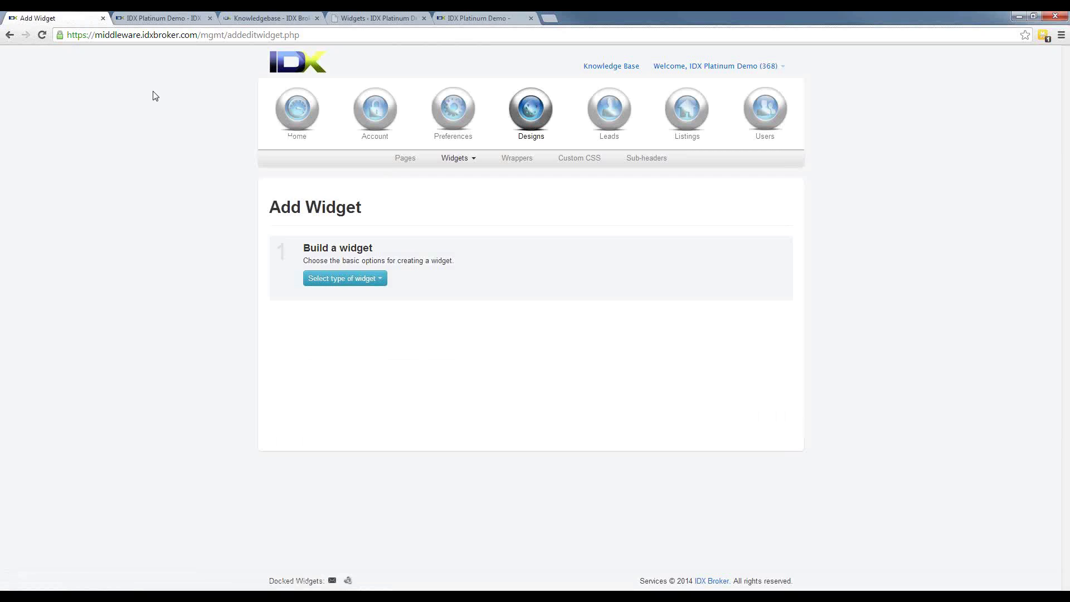
left_click(377, 283)
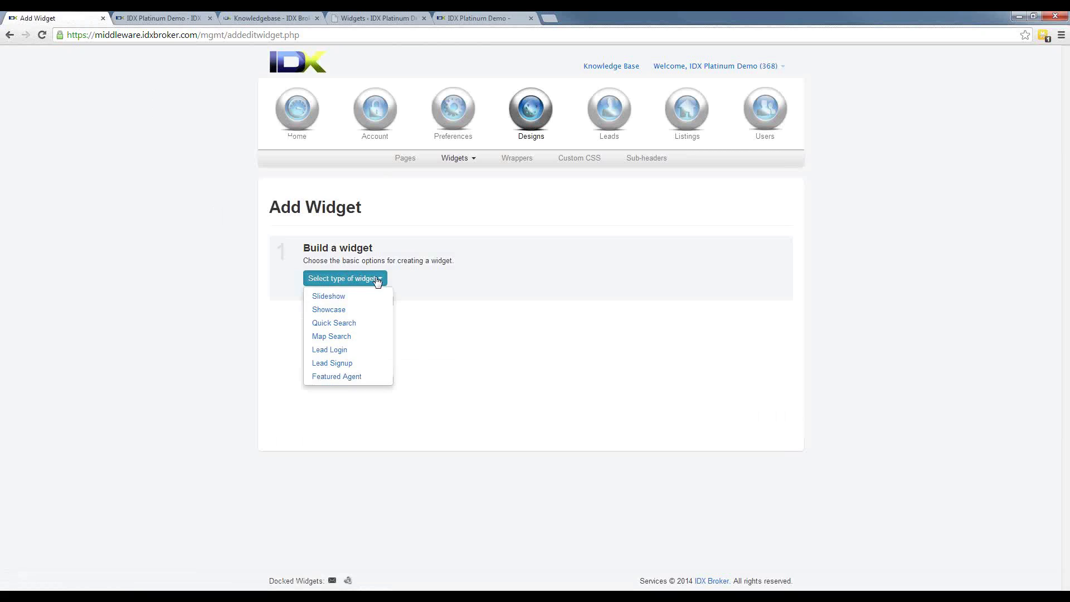
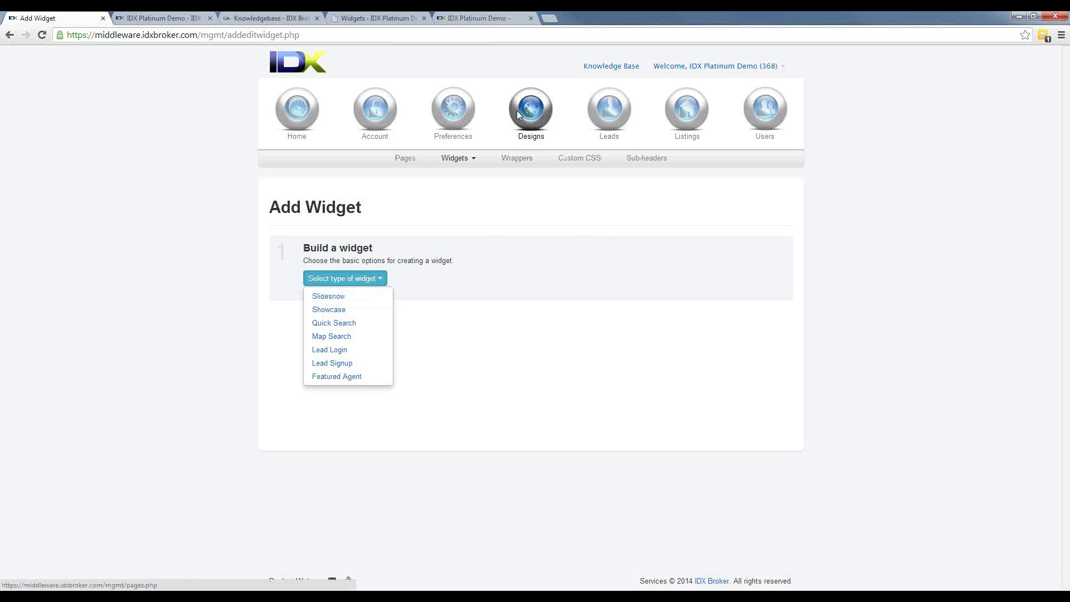
Step: Open the saved link creation page in the preferences and show the list of available search pages
left_click(456, 115)
left_click(576, 160)
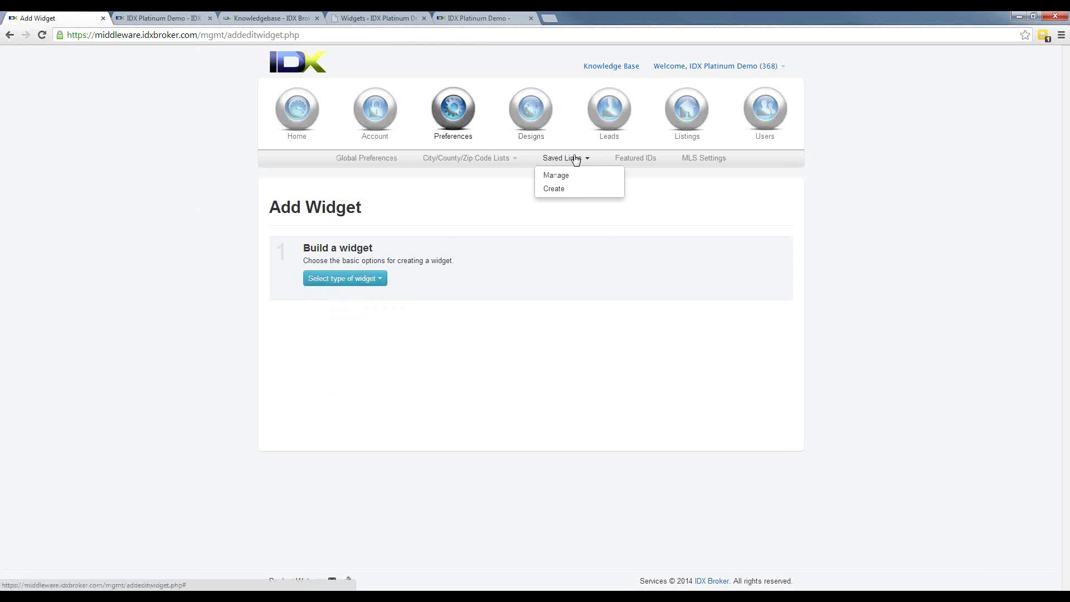
left_click(553, 188)
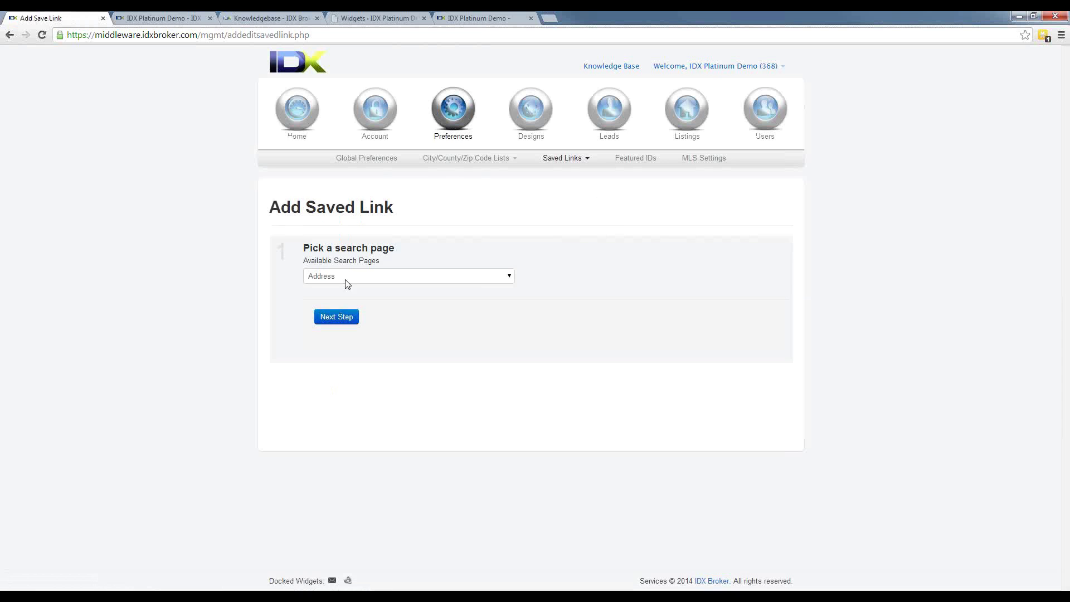
left_click(352, 280)
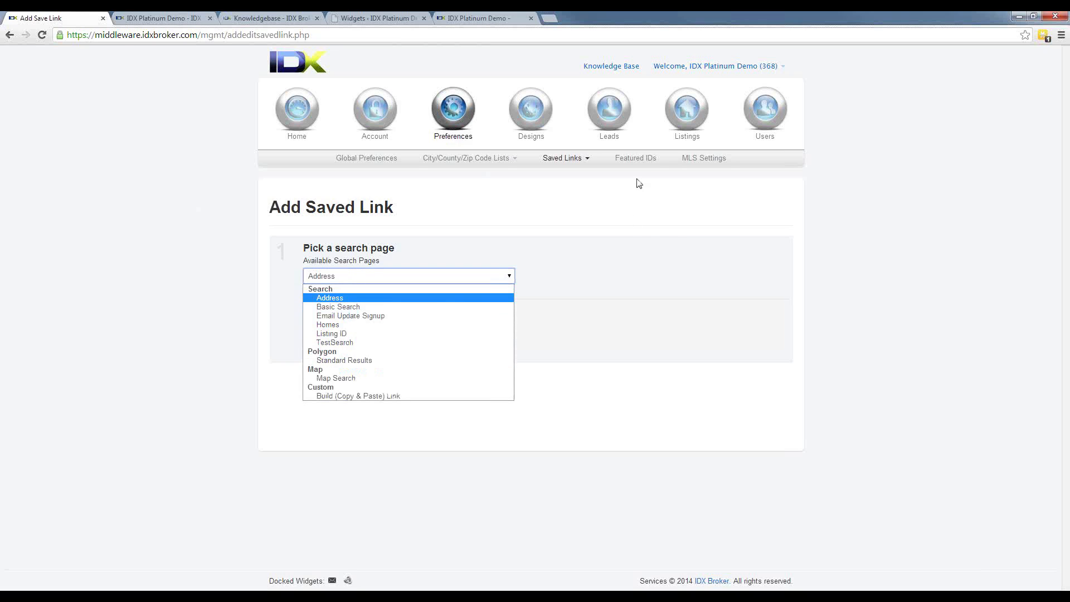
Step: Open the wrapper settings in the designs section and put the cursor in the Dynamic URL field
left_click(530, 115)
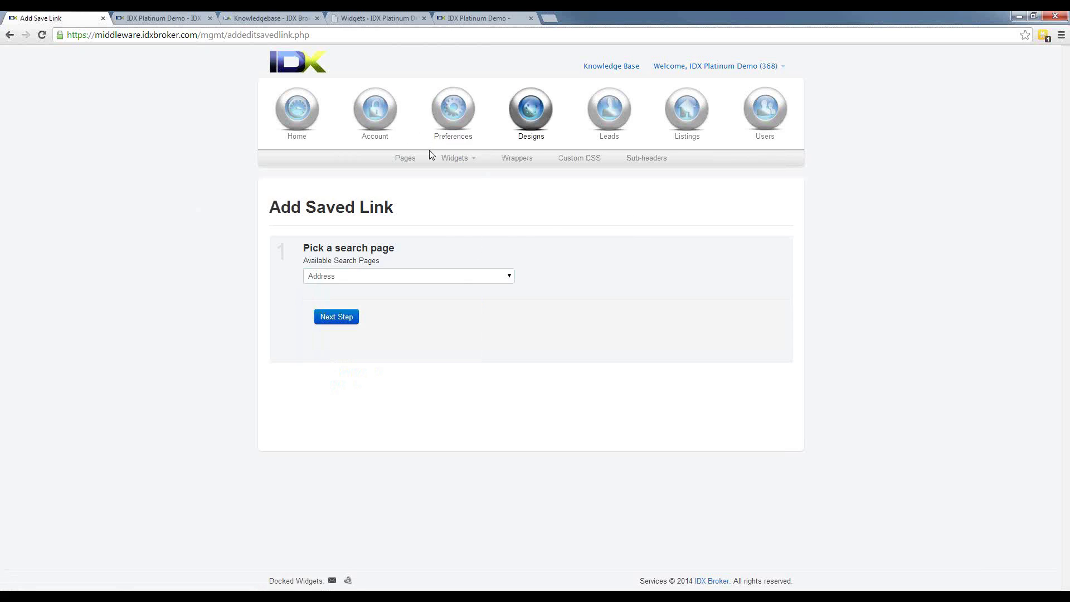
left_click(459, 160)
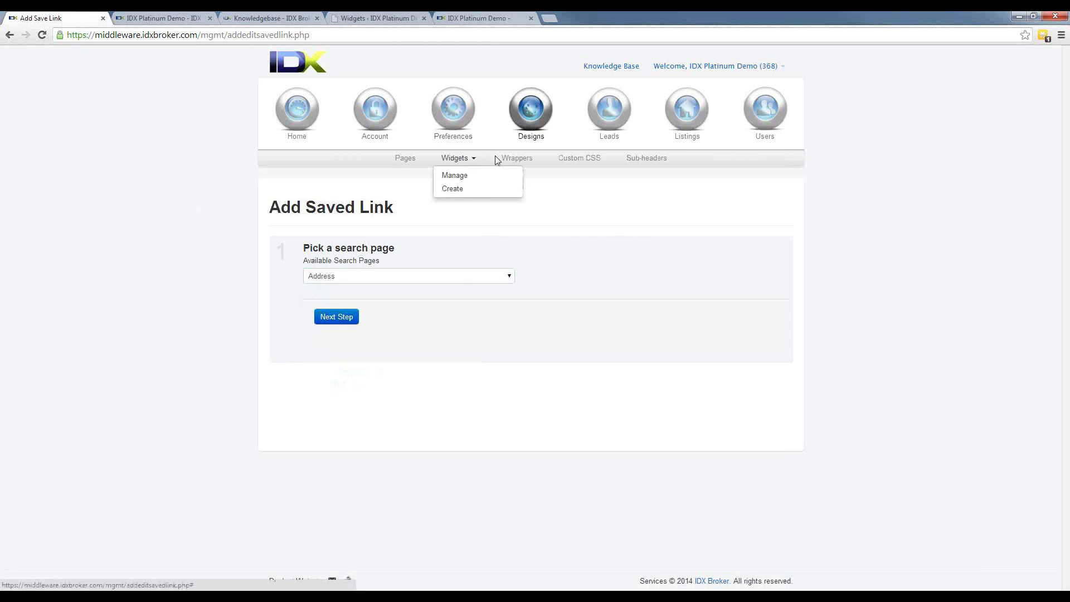
left_click(515, 158)
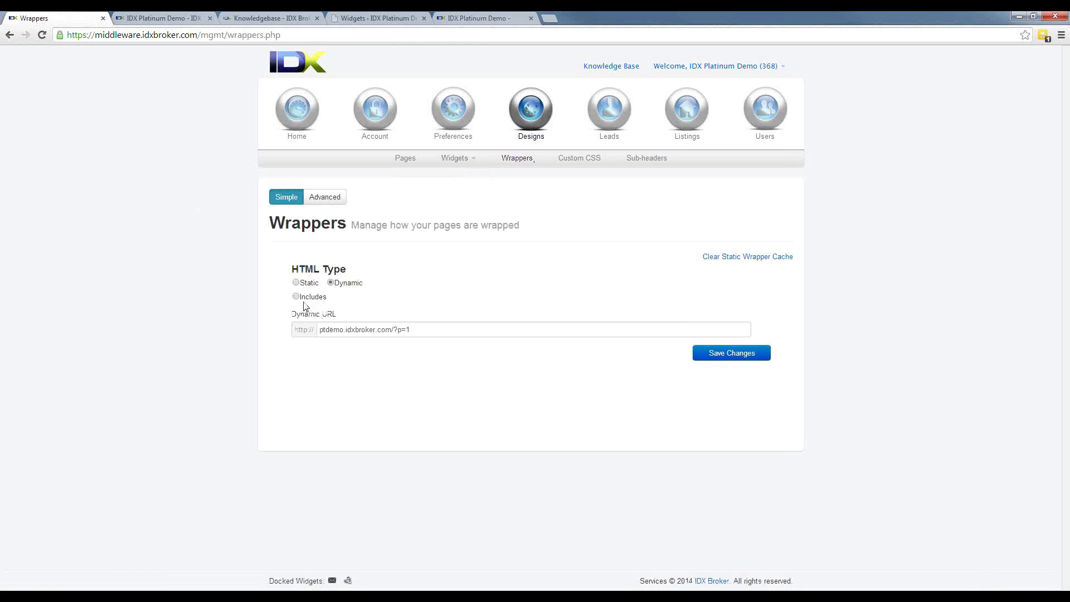
left_click(421, 333)
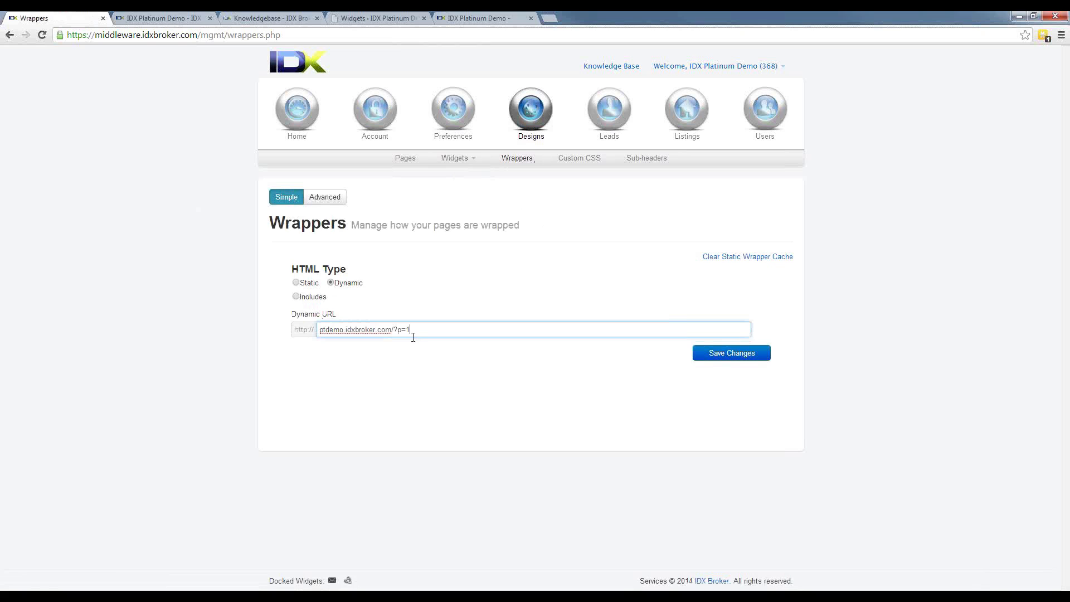
Step: View the HTML header and footer fields of the Static wrapper type, then switch back to Dynamic and highlight its URL
left_click(296, 282)
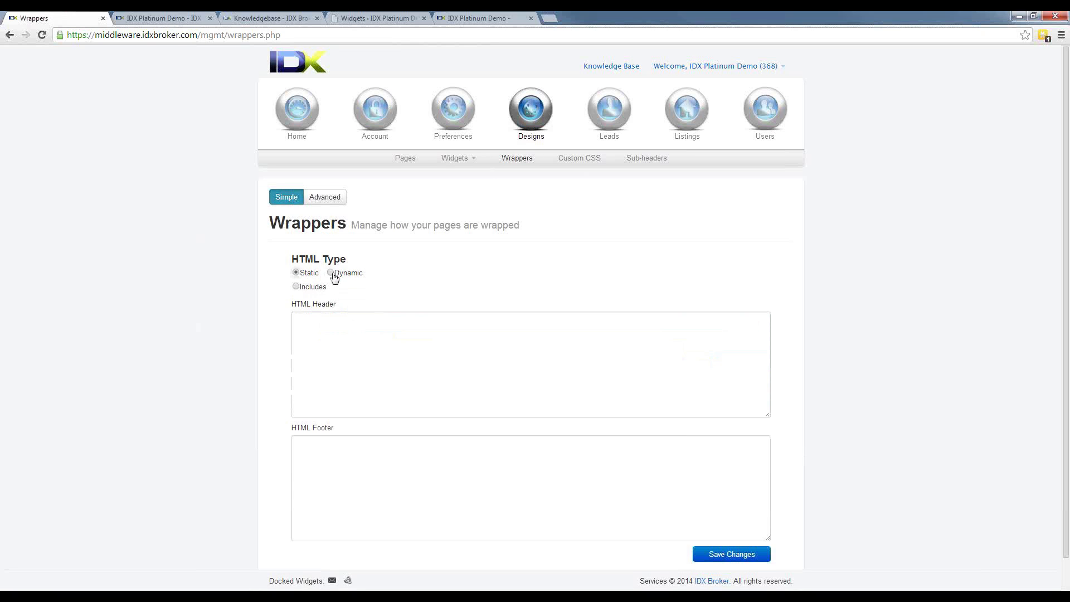
left_click(364, 355)
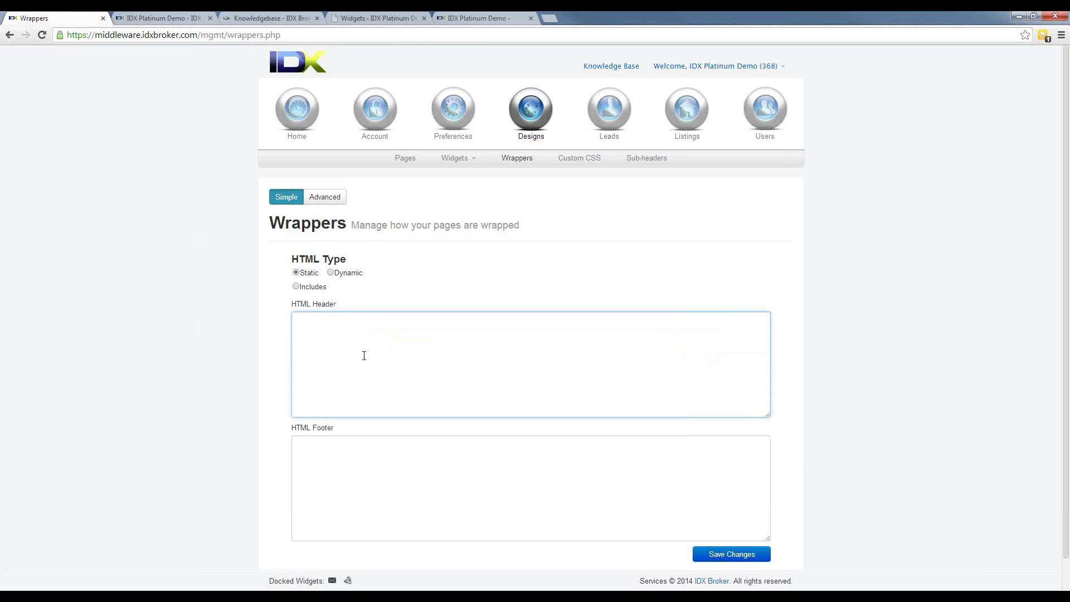
left_click(330, 273)
triple_click(407, 329)
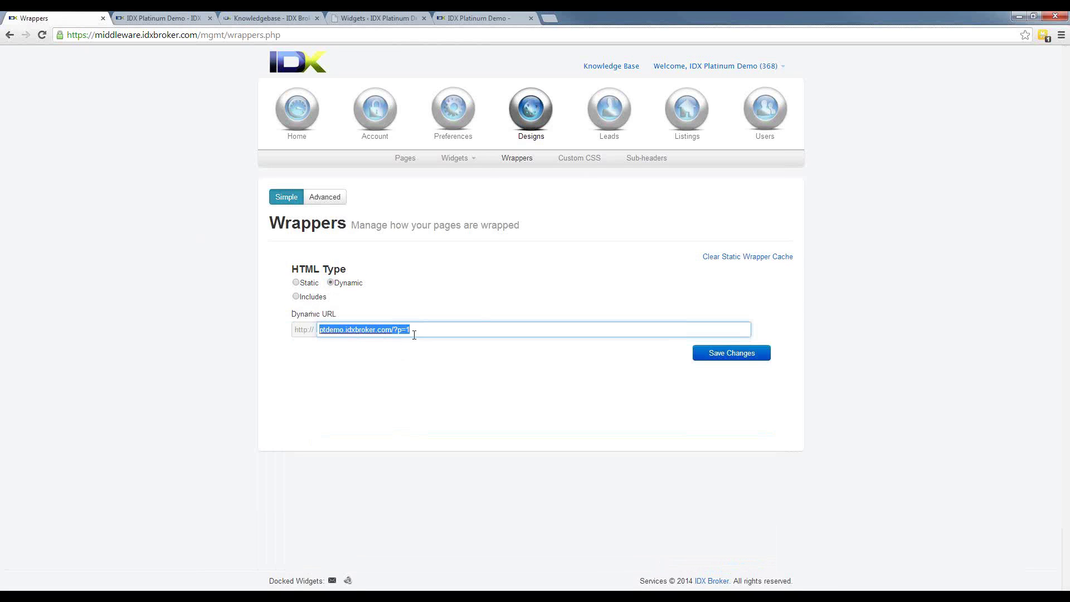
mouse_move(411, 329)
left_mouse_down()
mouse_move(306, 330)
mouse_move(423, 329)
left_mouse_up()
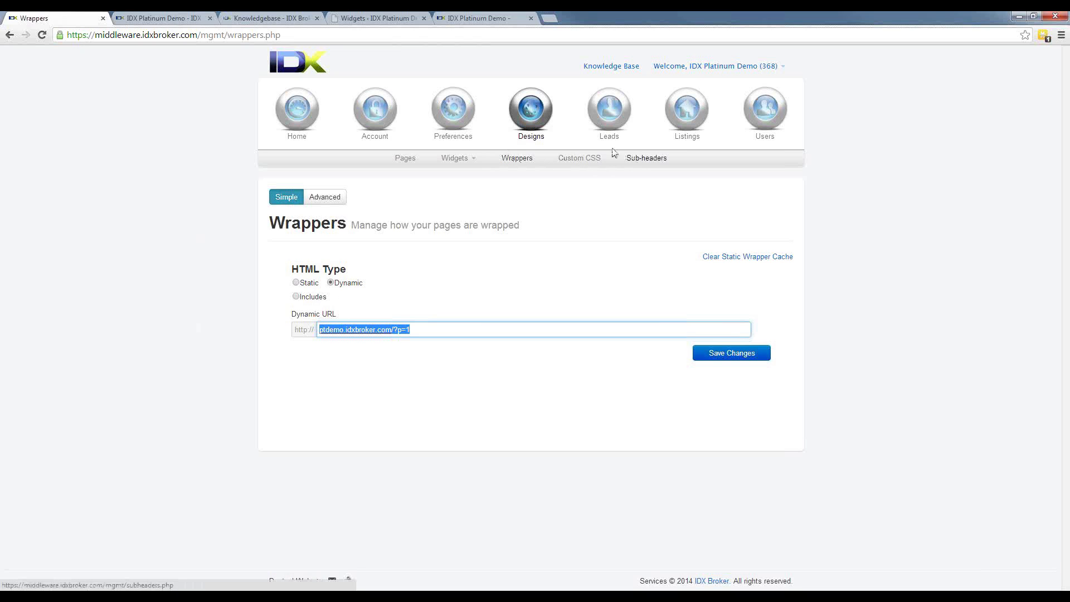
Step: Switch to the demo site, view its Advanced Search page, then return to the home page and highlight its address
left_click(146, 18)
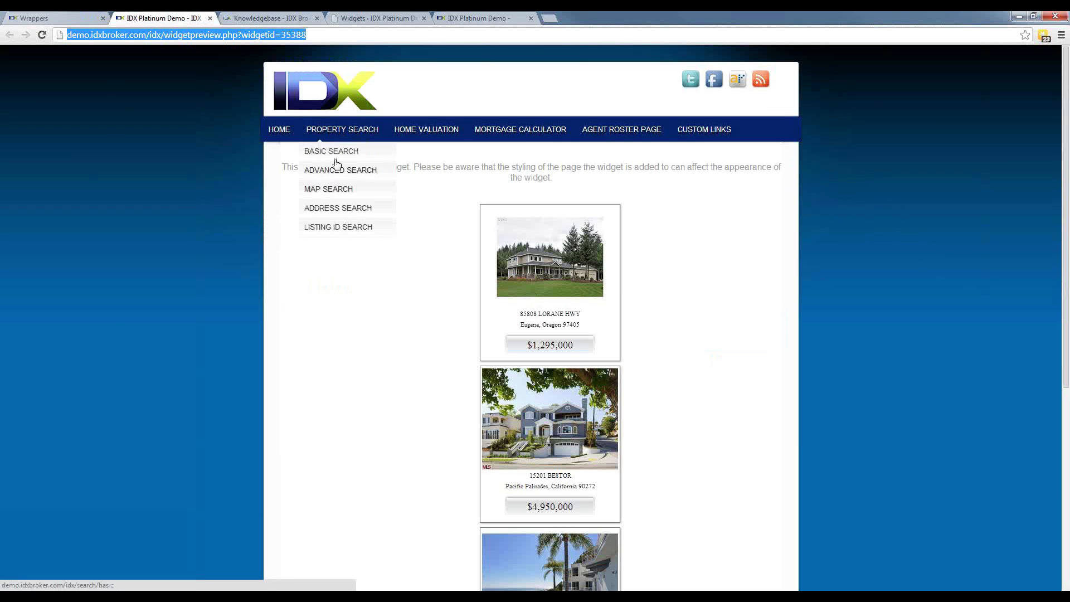
key("Return")
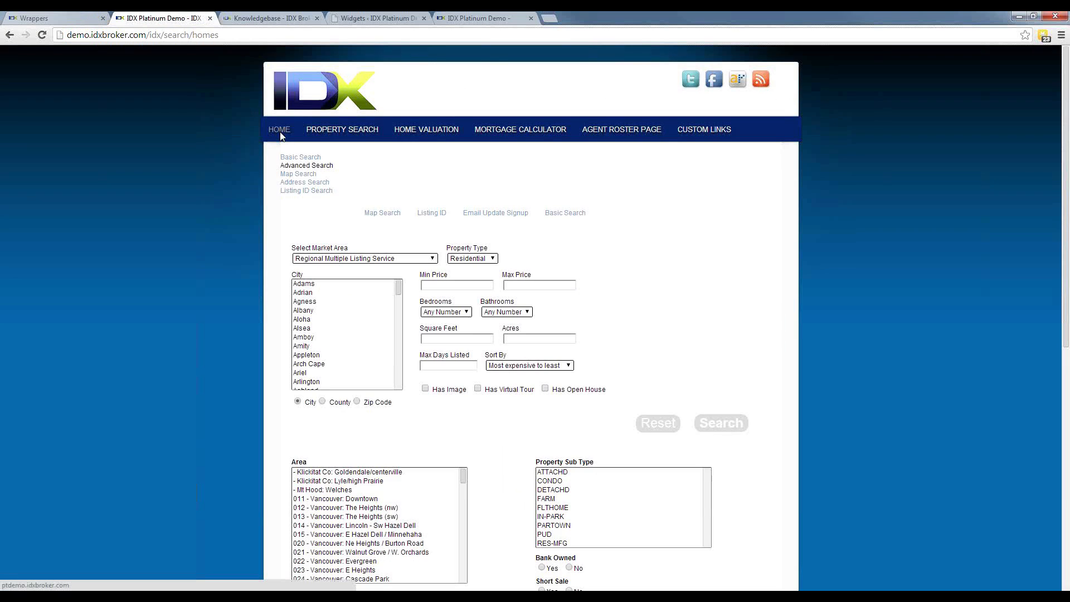
left_click(281, 136)
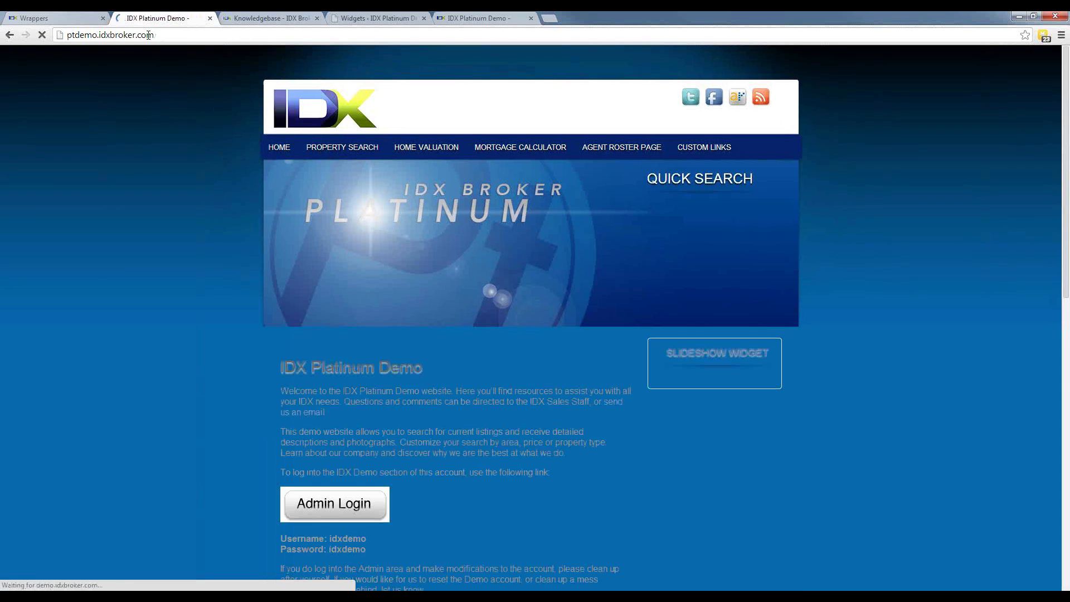
left_click(148, 35)
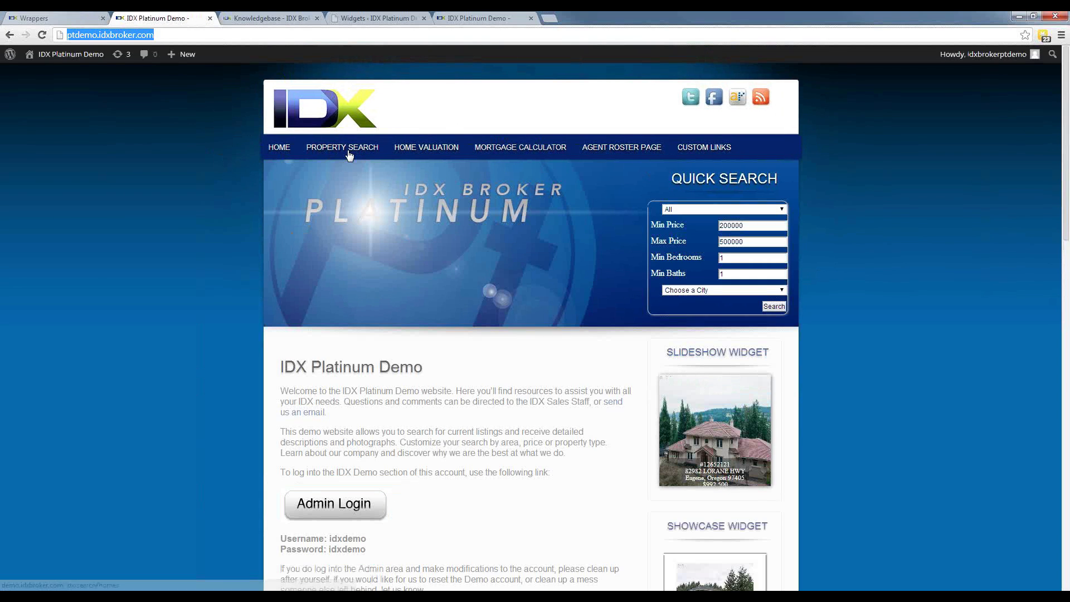
Step: Reopen the demo site's Advanced Search page and compare it with the Dynamic URL in the control panel's wrapper settings
mouse_move(346, 150)
left_click(342, 186)
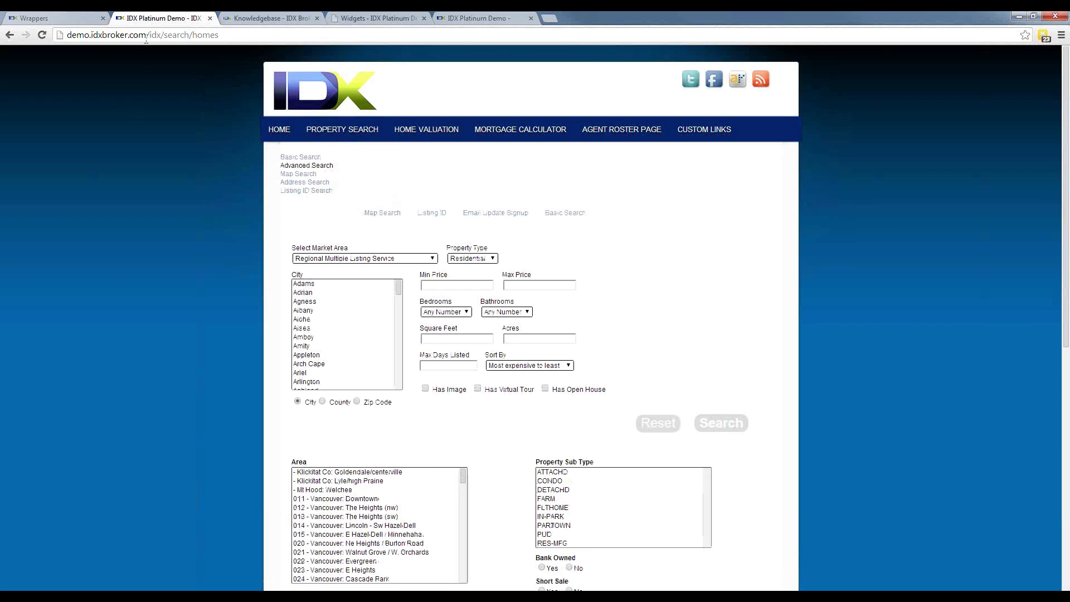
left_click(73, 18)
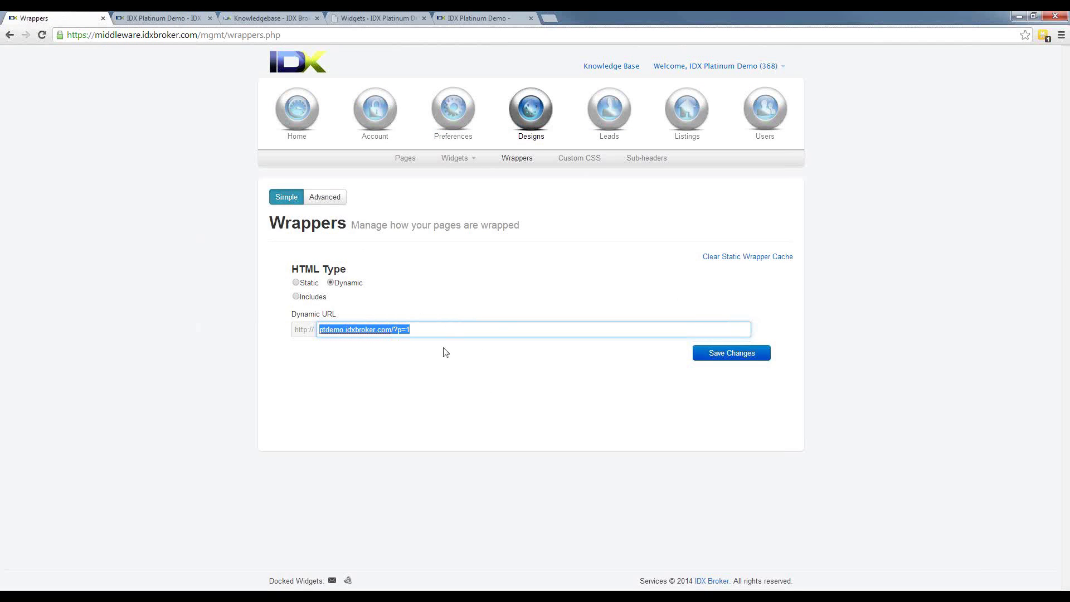
left_click(182, 17)
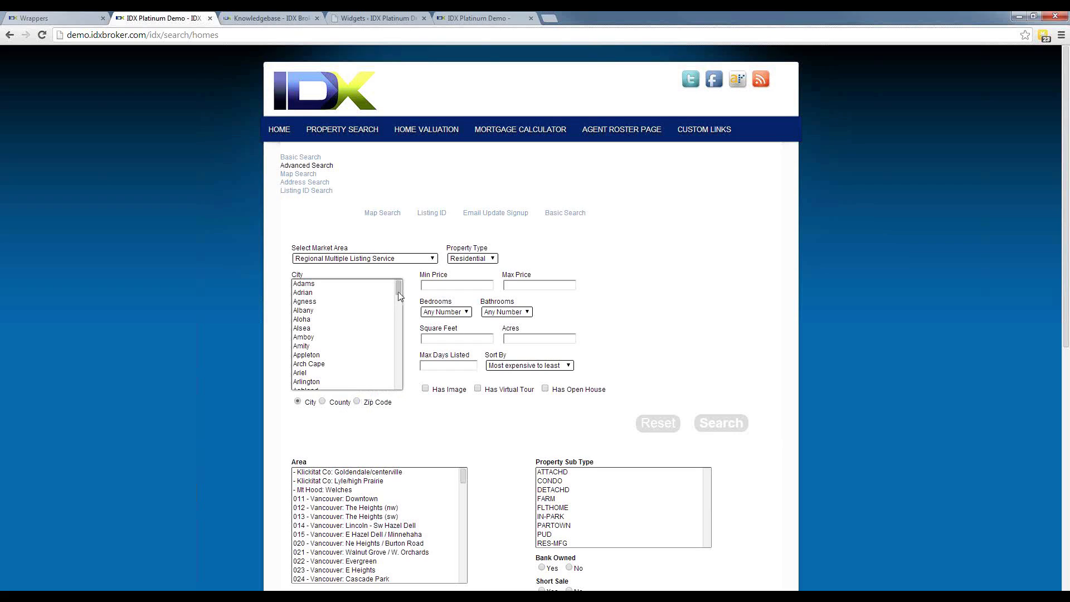
Step: Return to the control panel, open the Sub-headers settings, highlight the global sub-header text, and switch to the Advanced view
left_click(72, 23)
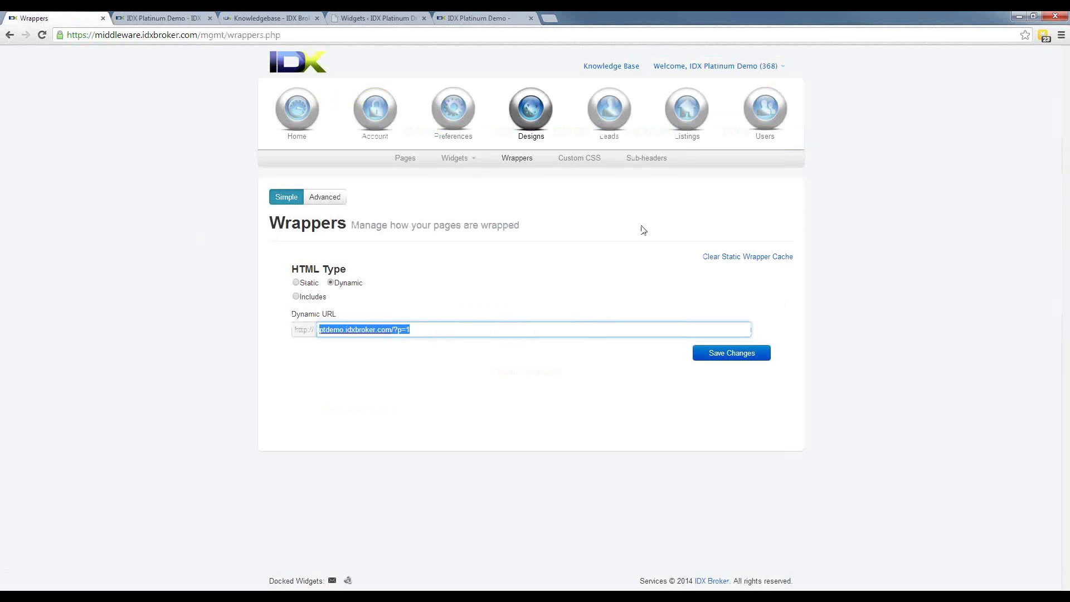
left_click(646, 159)
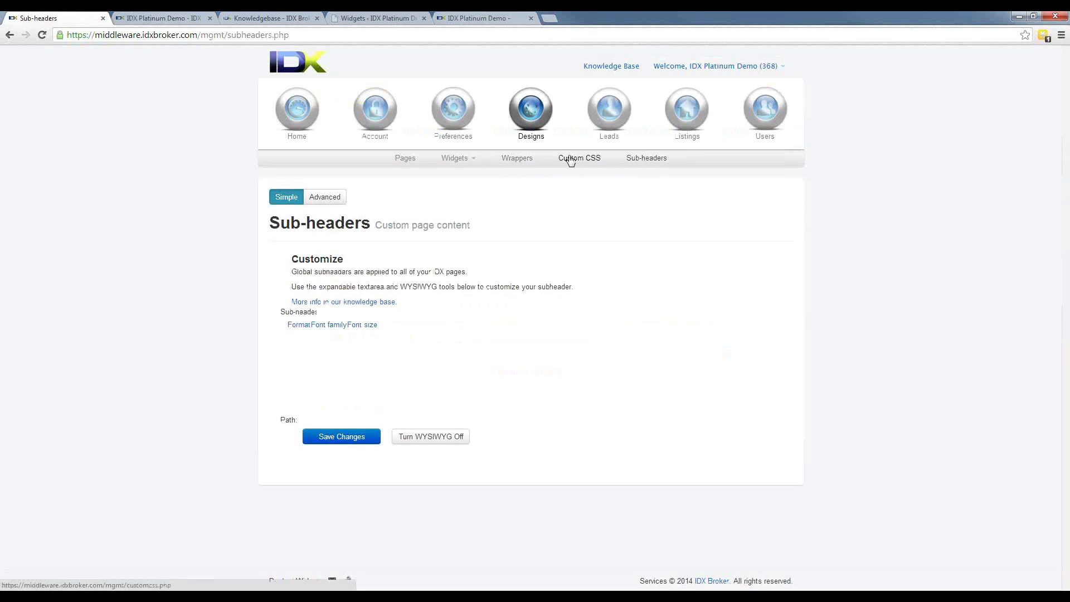
left_click_drag(351, 371, 278, 326)
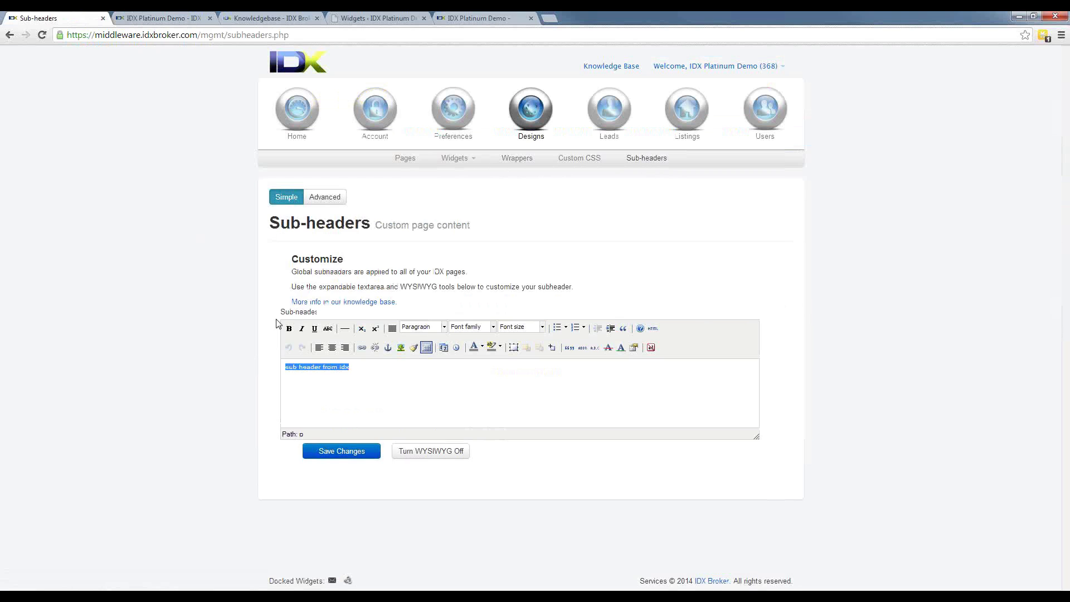
left_click(324, 205)
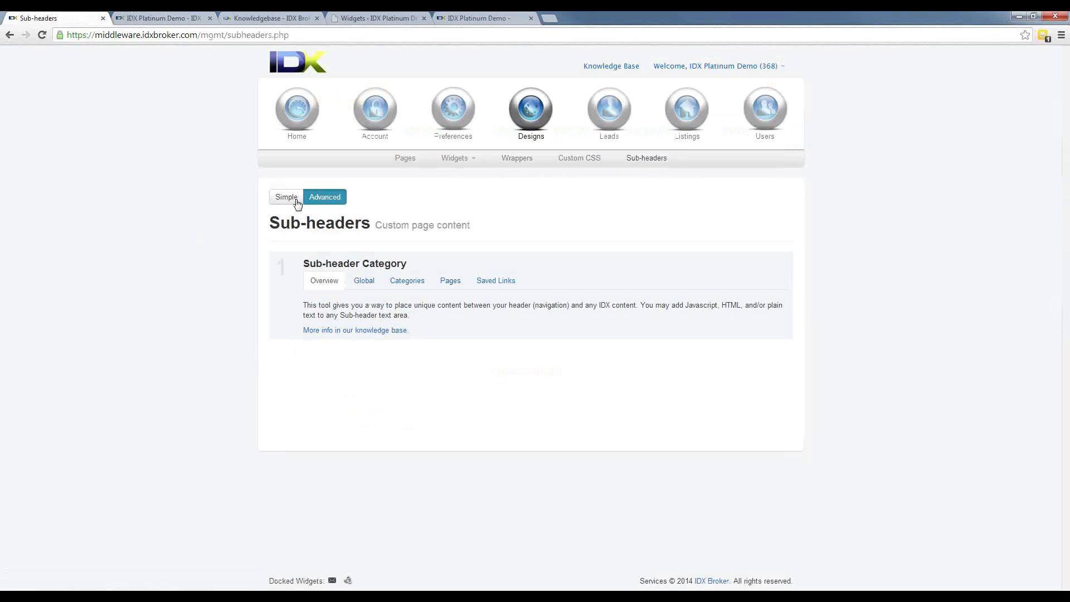
Step: Open the Custom CSS page, view its Global category, and return to the Overview
left_click(564, 160)
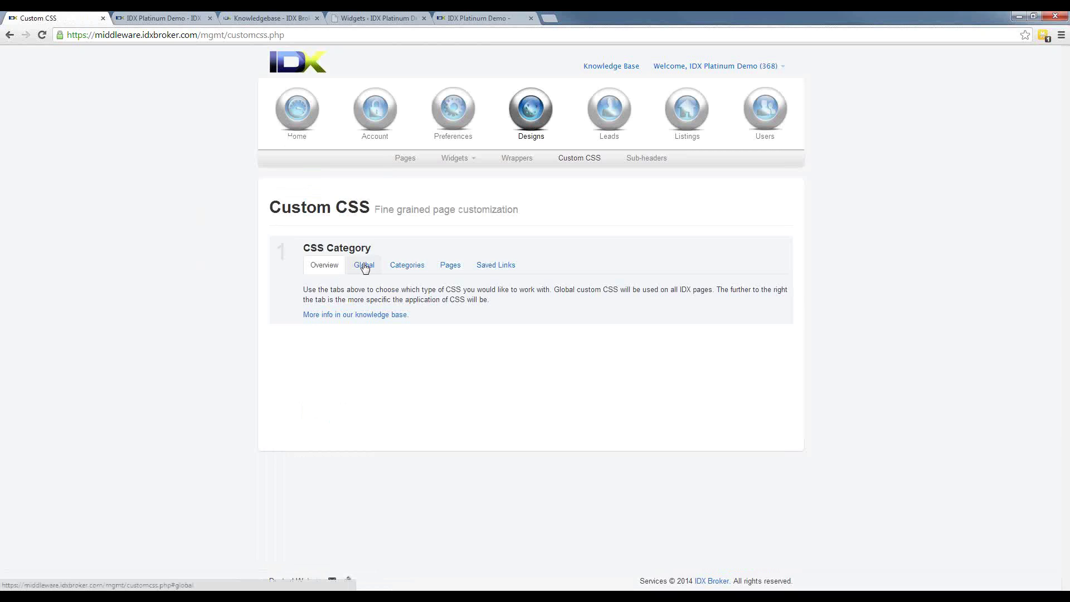
left_click(363, 265)
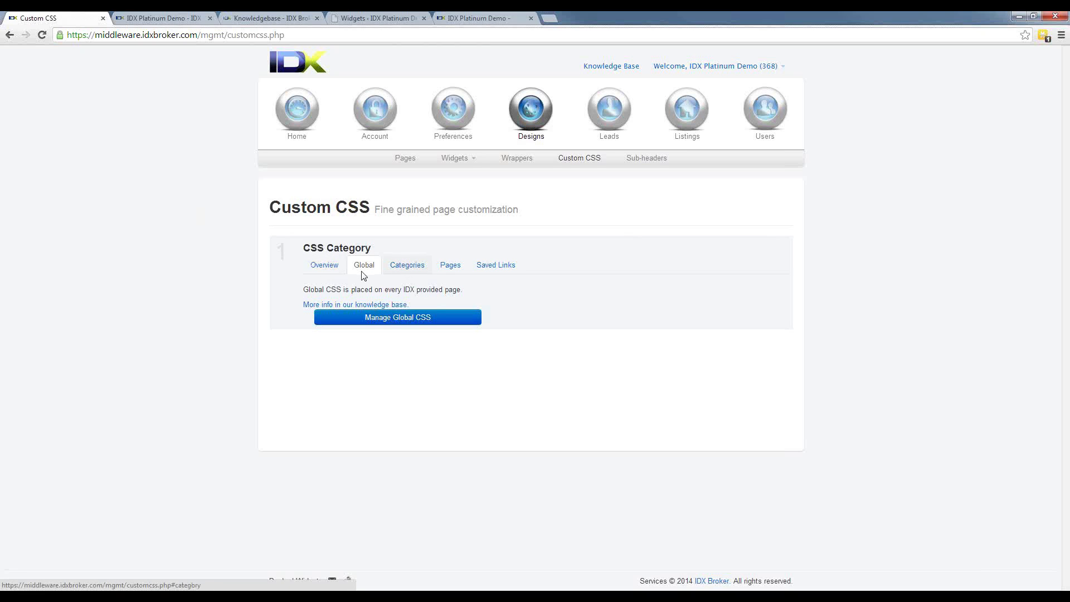
left_click(323, 268)
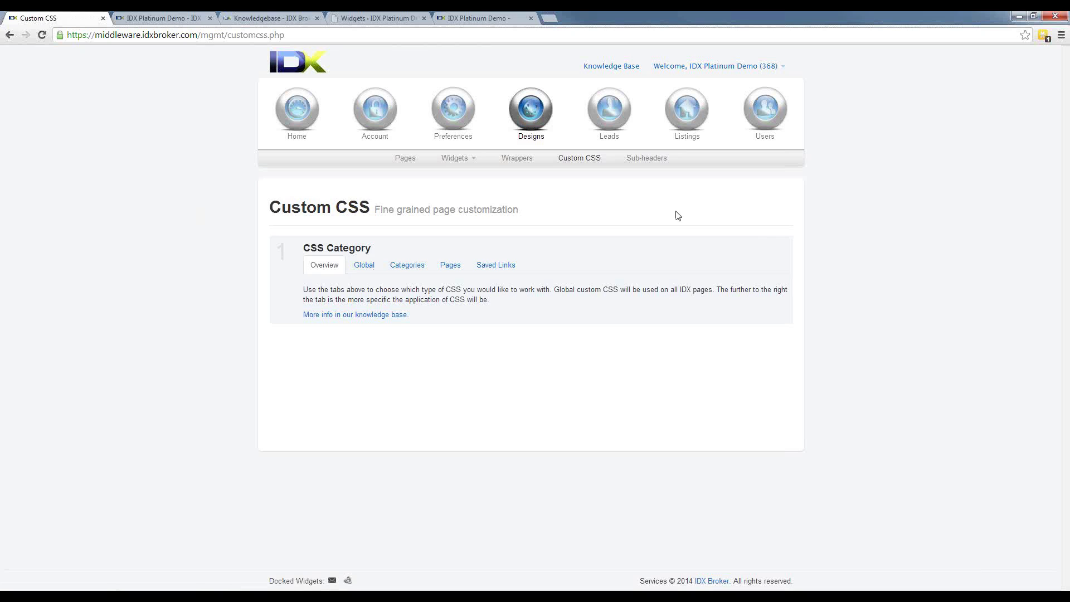
Step: Open the Manage Leads page and look through its filters and the list of leads
mouse_move(610, 129)
left_click(396, 160)
left_click(394, 177)
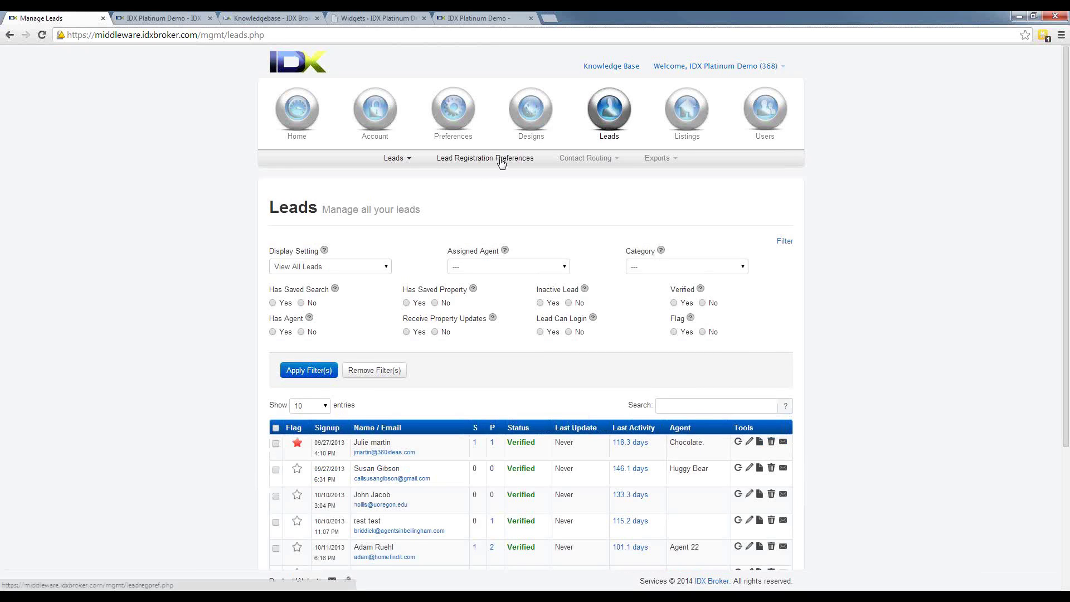
mouse_move(539, 122)
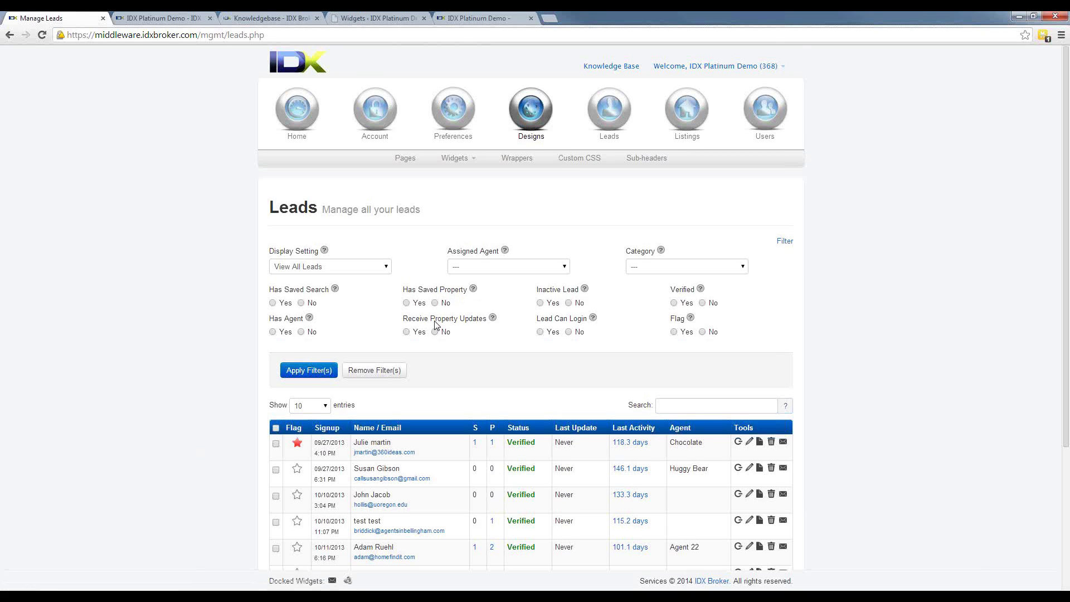
scroll(436, 325, "down", 1)
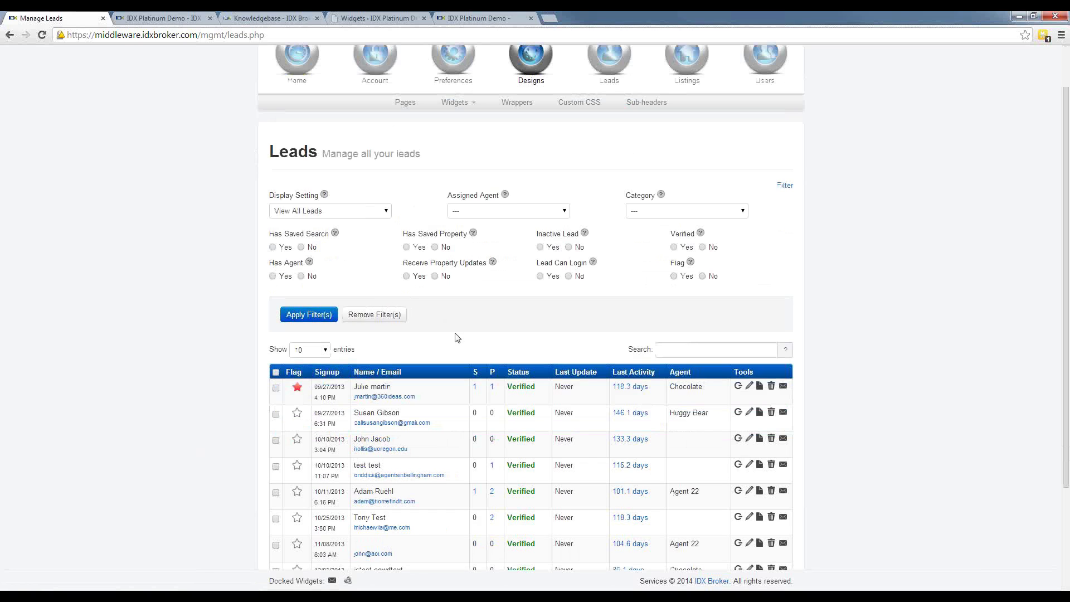
scroll(457, 337, "down", 2)
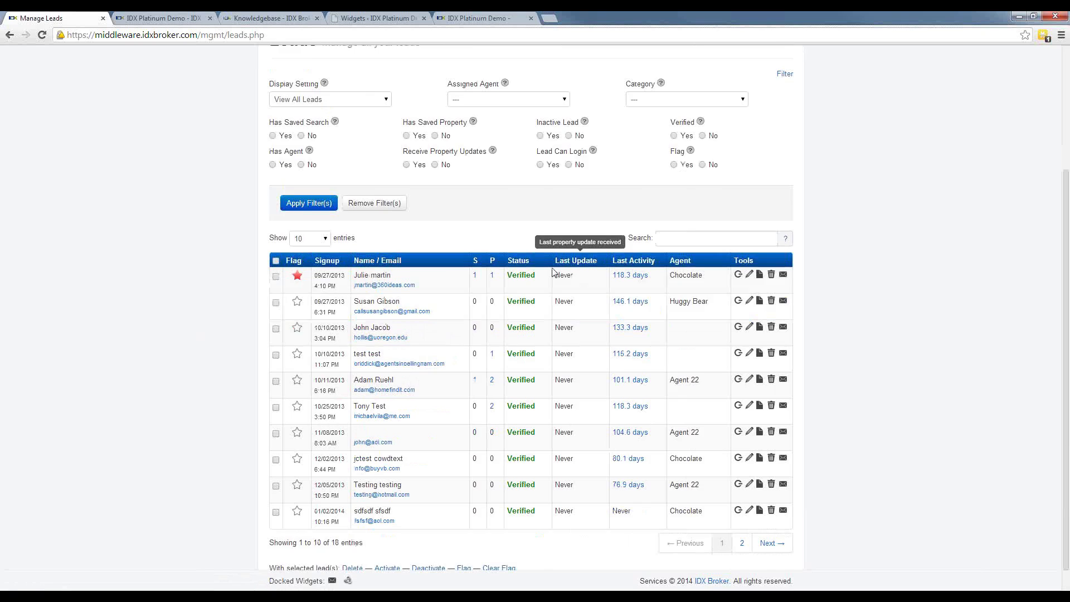
scroll(555, 272, "up", 3)
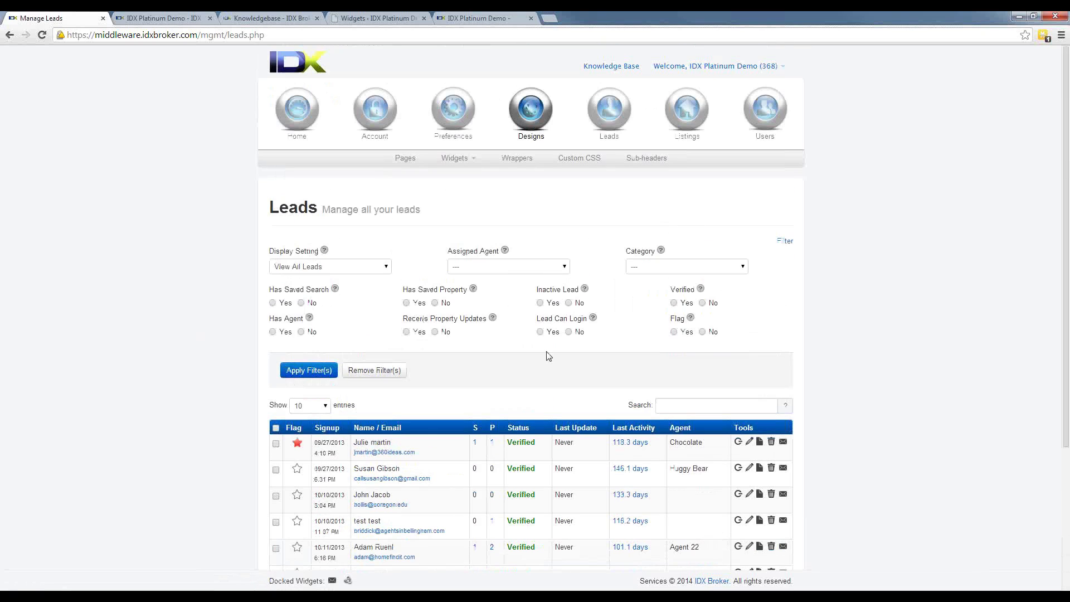
Step: Try the first lead's info page, then return to the list and open the info of the test lead signed up 12/05/2013
left_click(749, 441)
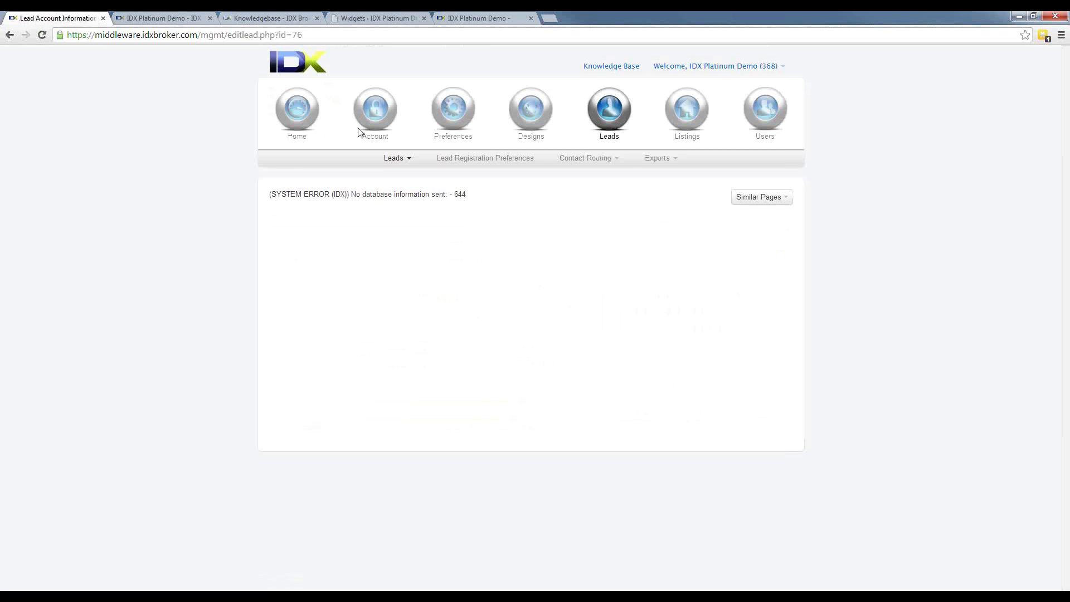
left_click(10, 34)
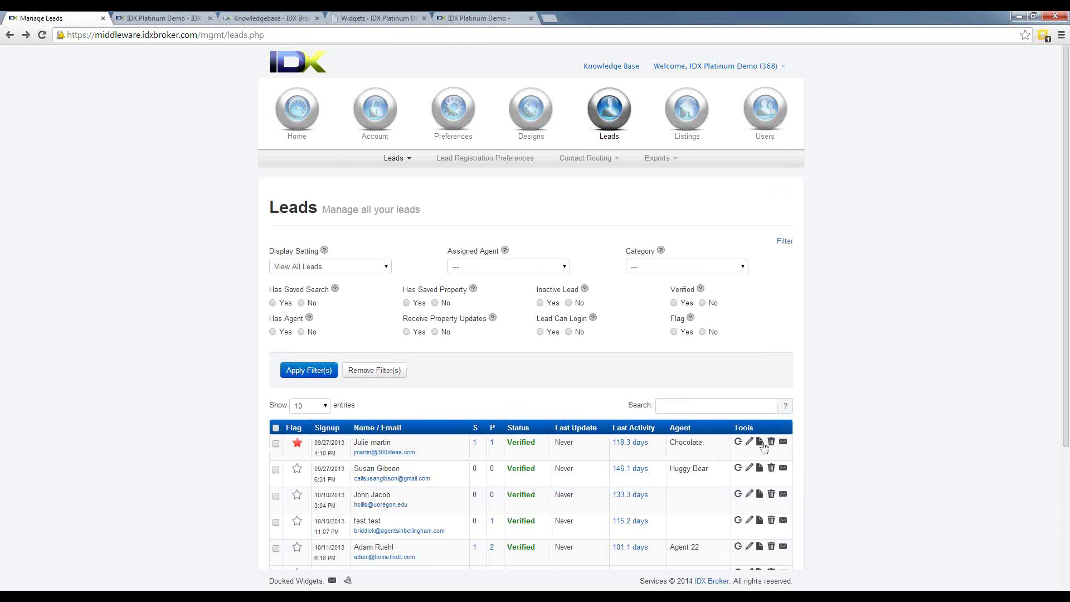
scroll(714, 442, "down", 2)
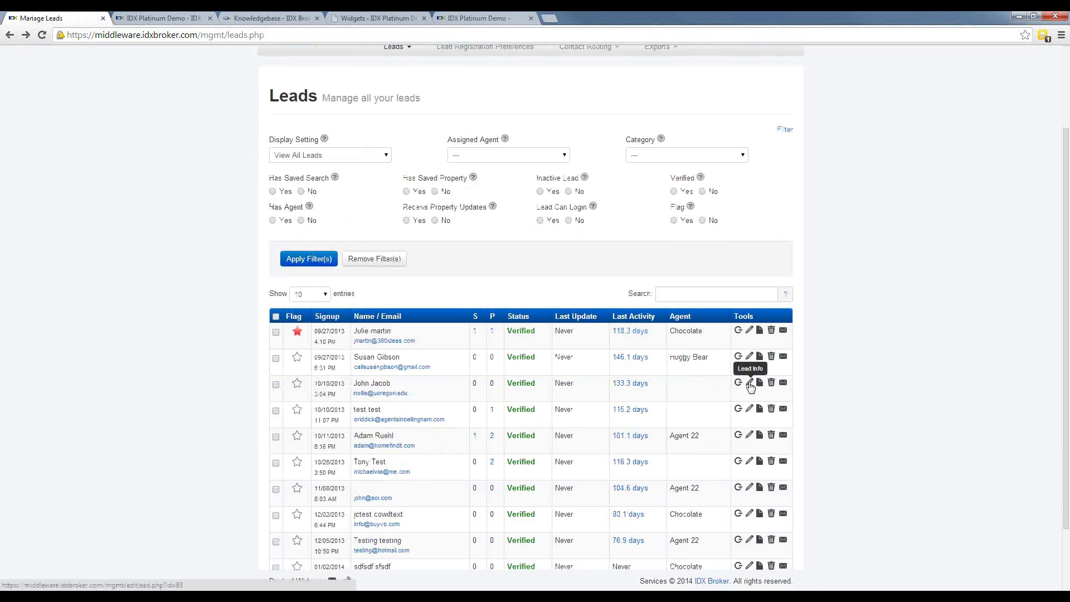
scroll(659, 502, "down", 2)
left_click(750, 463)
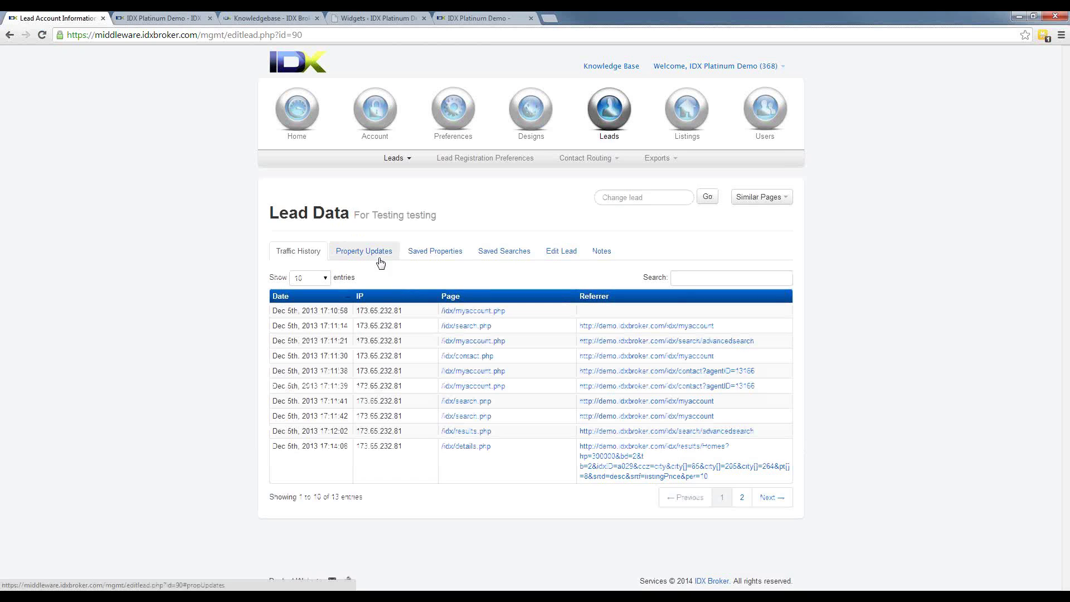
Step: View the lead's saved searches, check the available search pages for adding one, and return to the lead data without saving
left_click(508, 254)
left_click(436, 308)
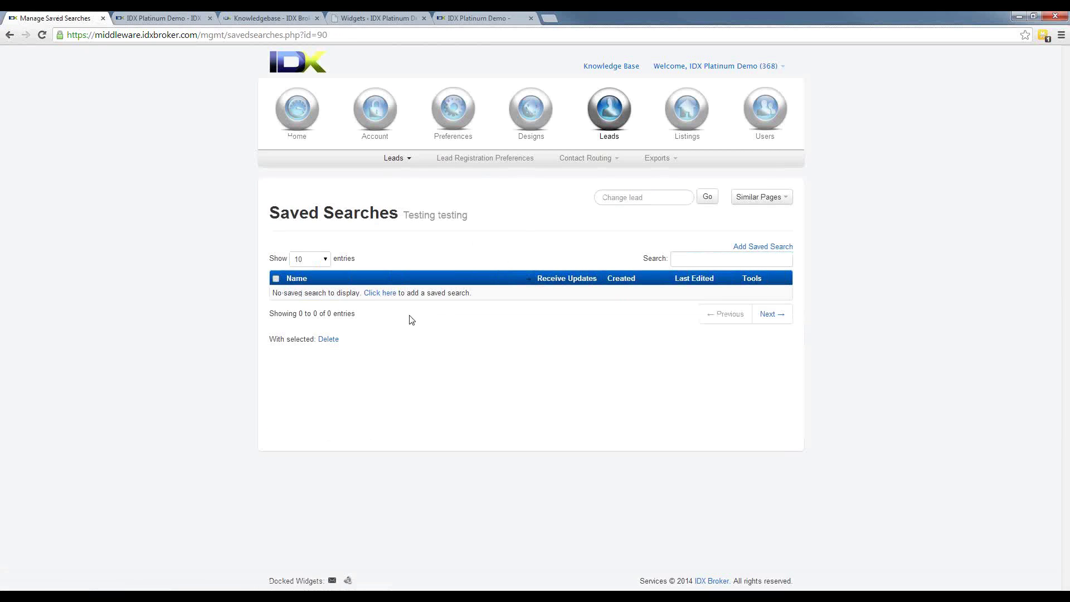
left_click(388, 293)
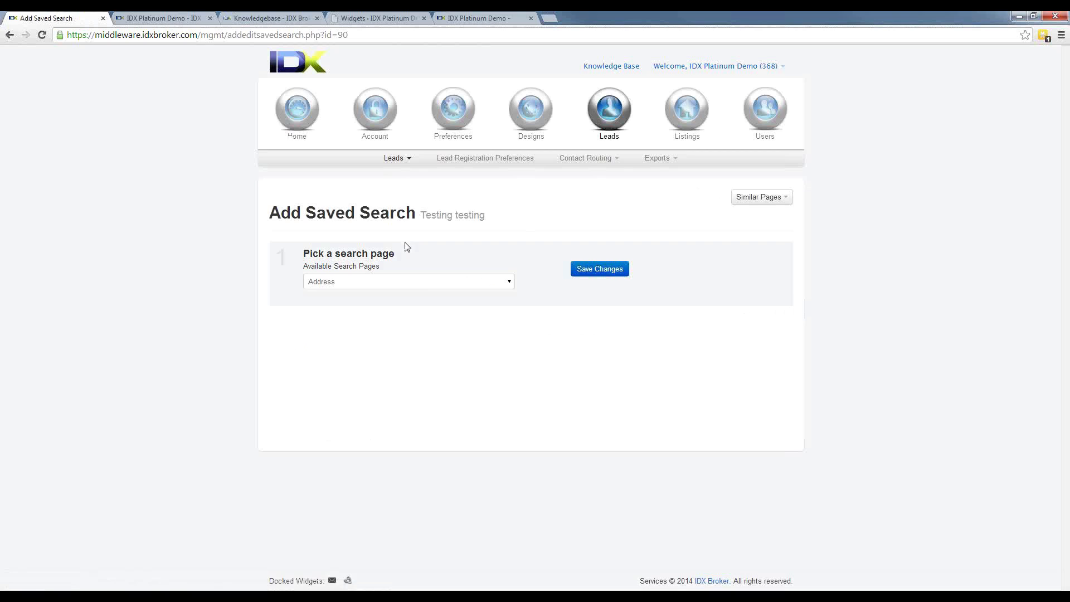
left_click(423, 282)
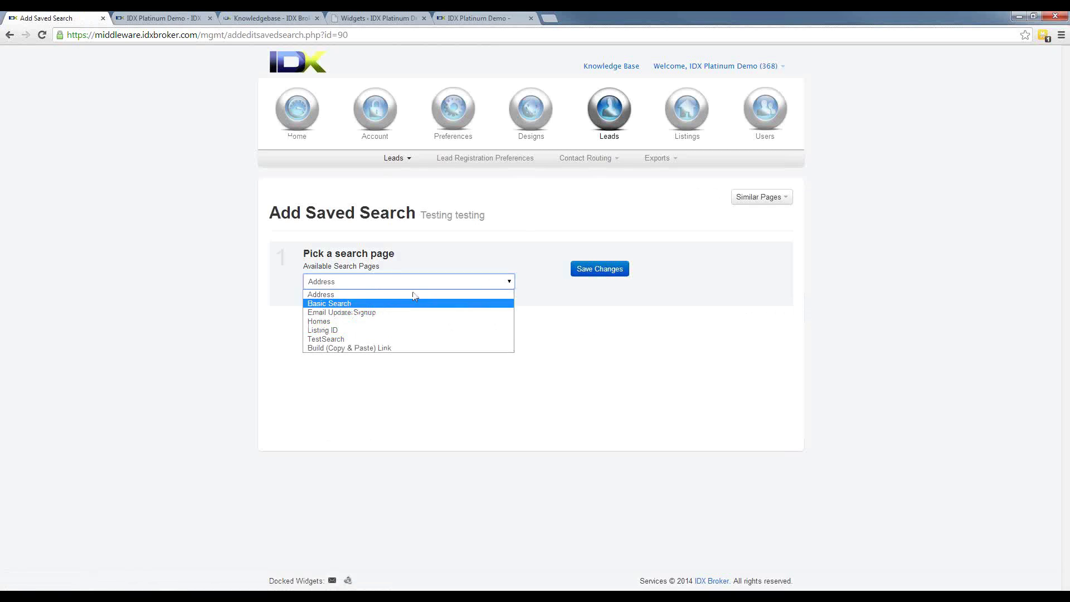
left_click(489, 244)
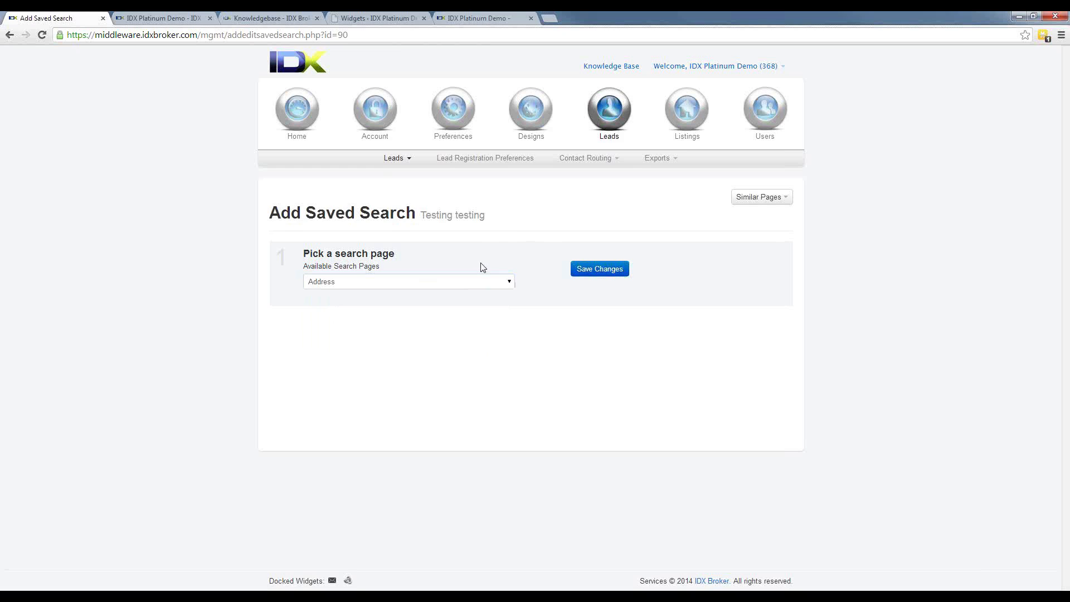
left_click(463, 284)
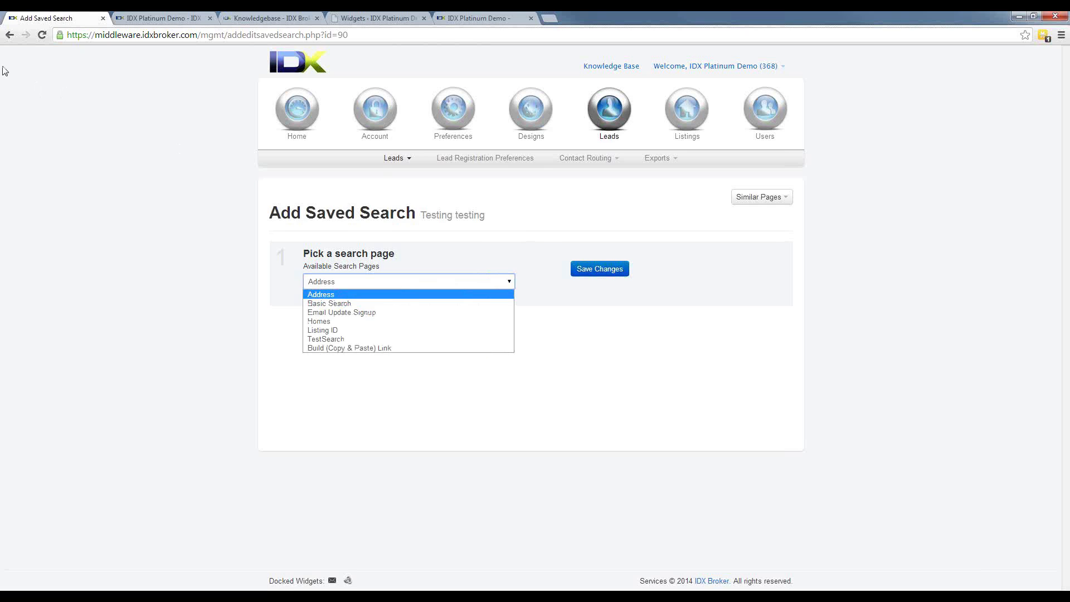
left_click(9, 35)
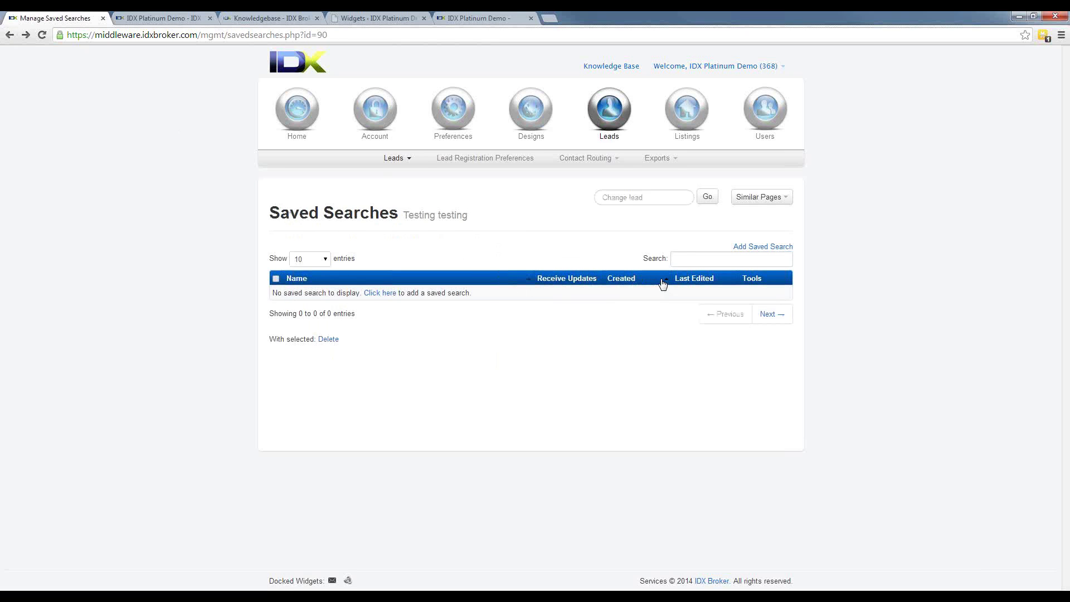
left_click(9, 34)
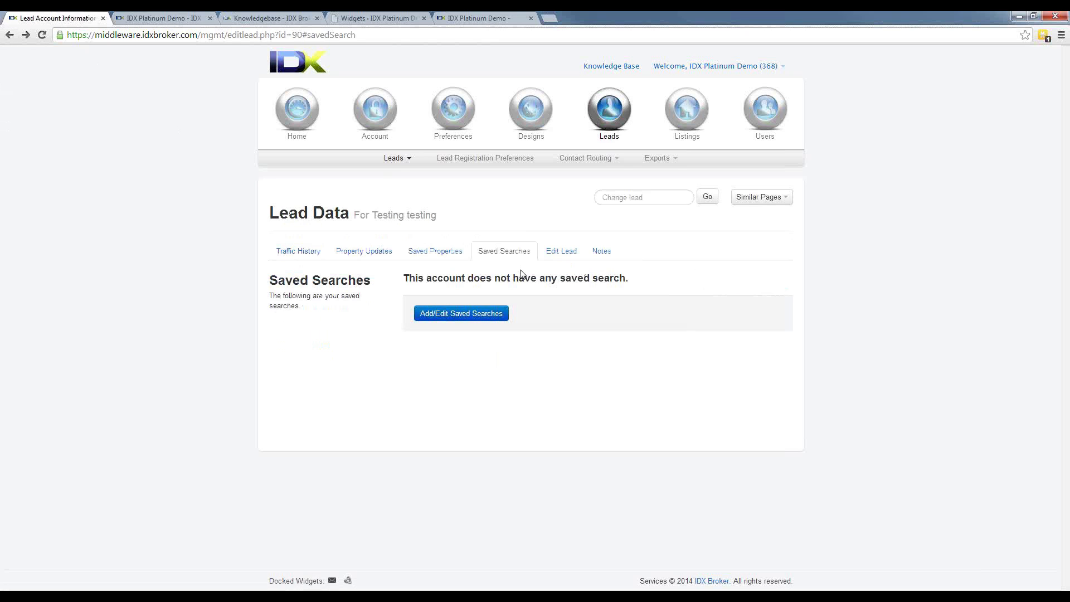
Step: View the lead's saved properties and the list of similar pages, then reopen the traffic history
left_click(435, 251)
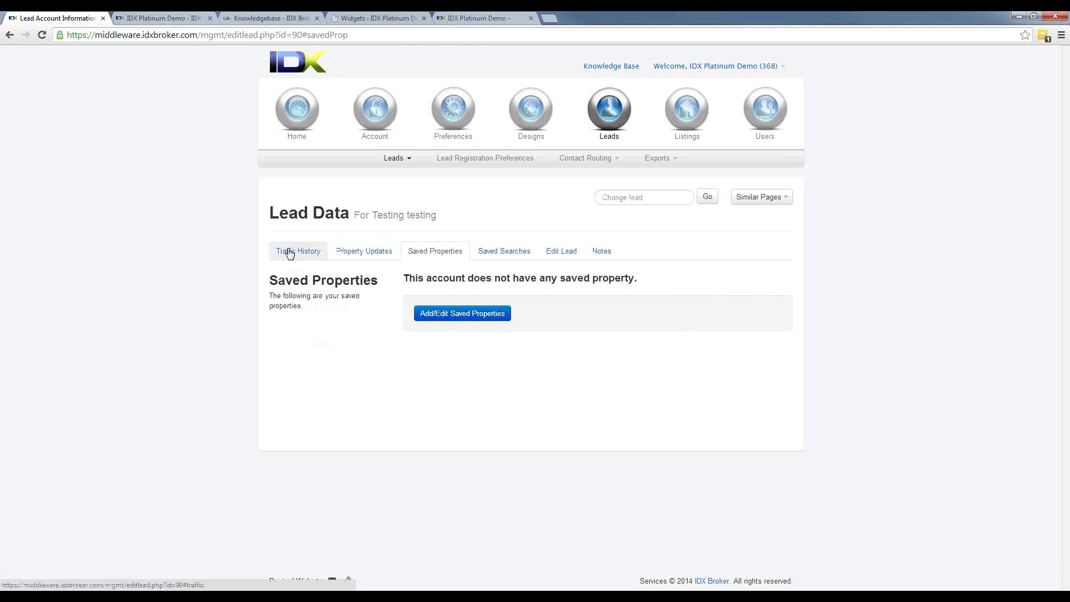
left_click(763, 199)
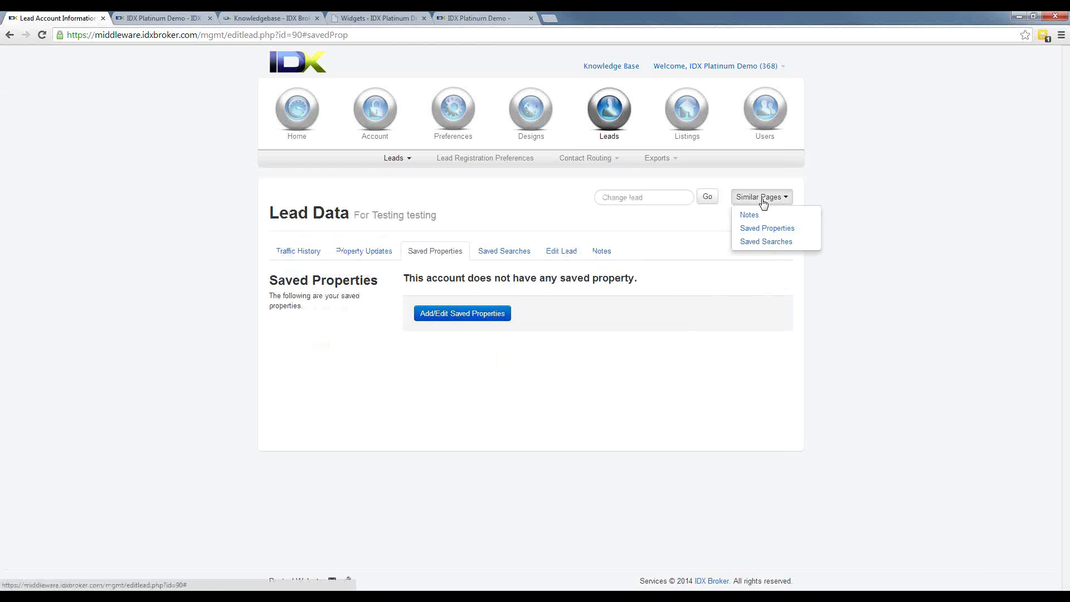
left_click(626, 248)
left_click(304, 252)
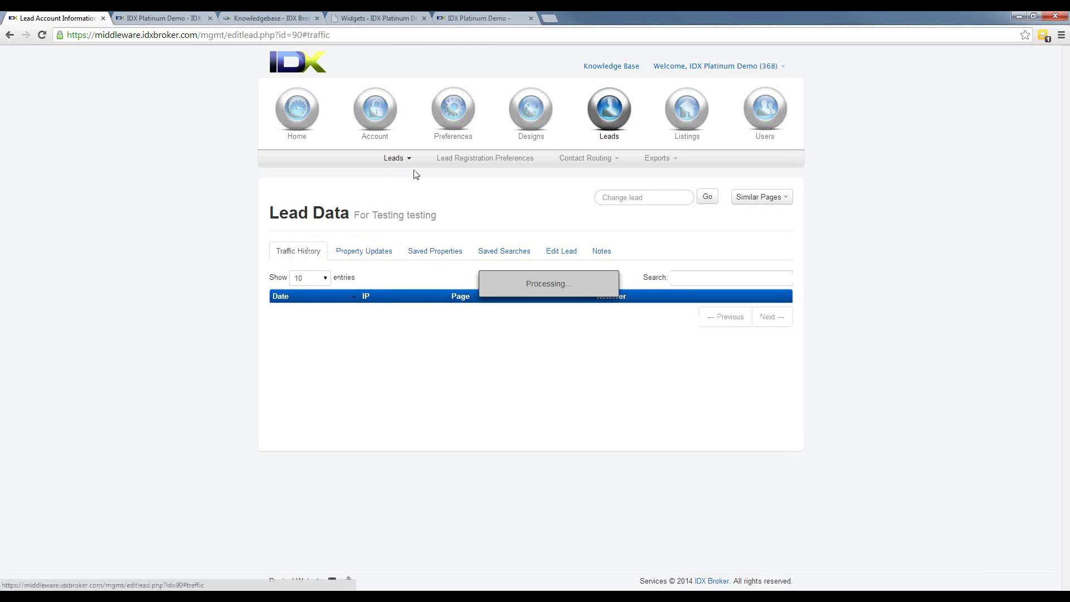
Step: Return to the leads list and log in to the demo site as the test lead signed up 12/05/2013
left_click(397, 162)
left_click(395, 176)
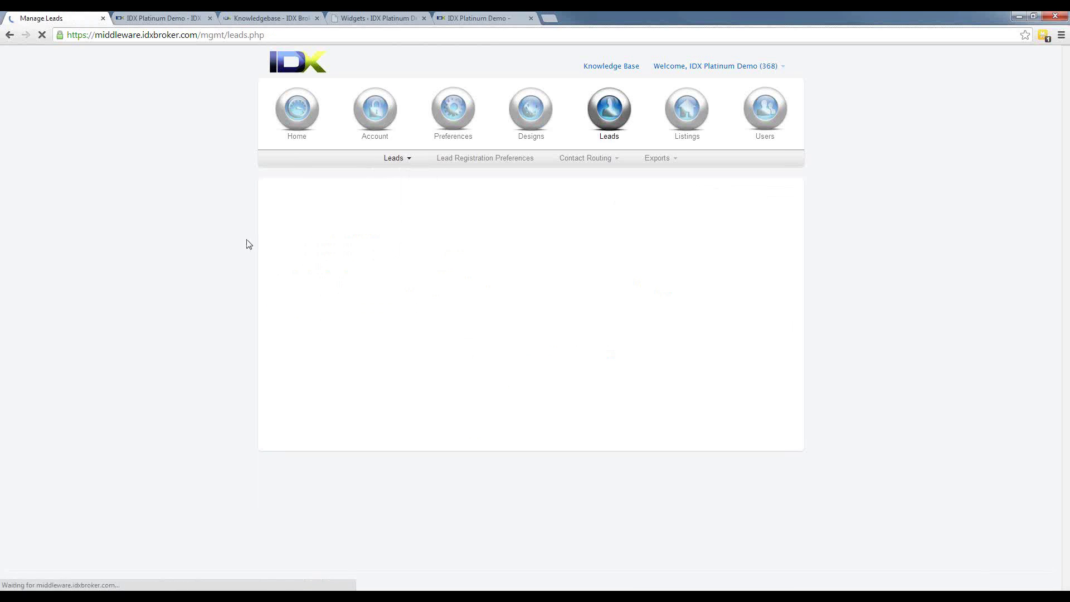
scroll(681, 506, "down", 3)
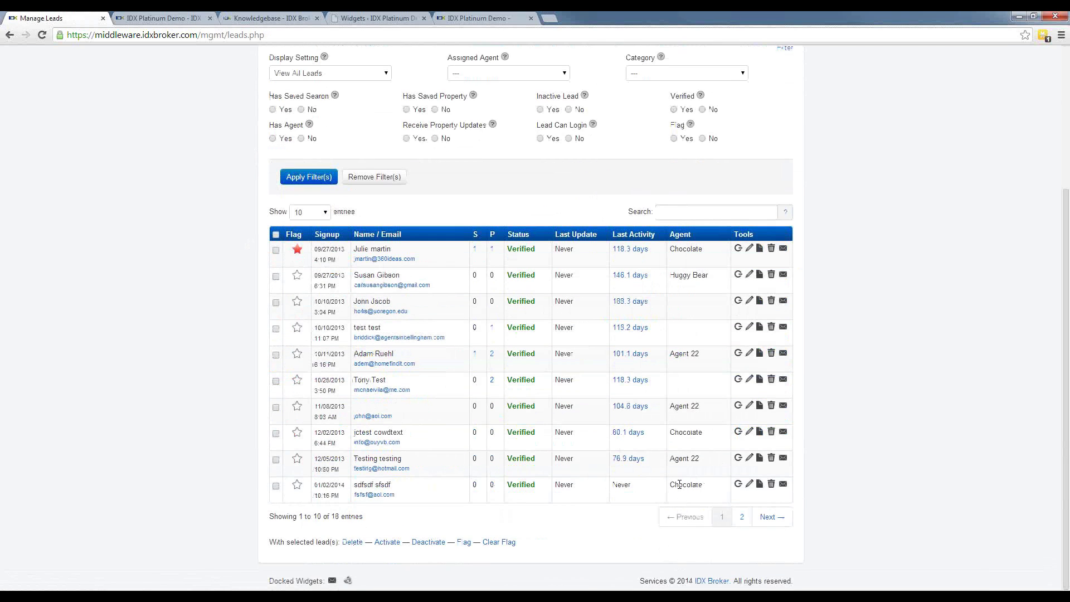
left_click(739, 458)
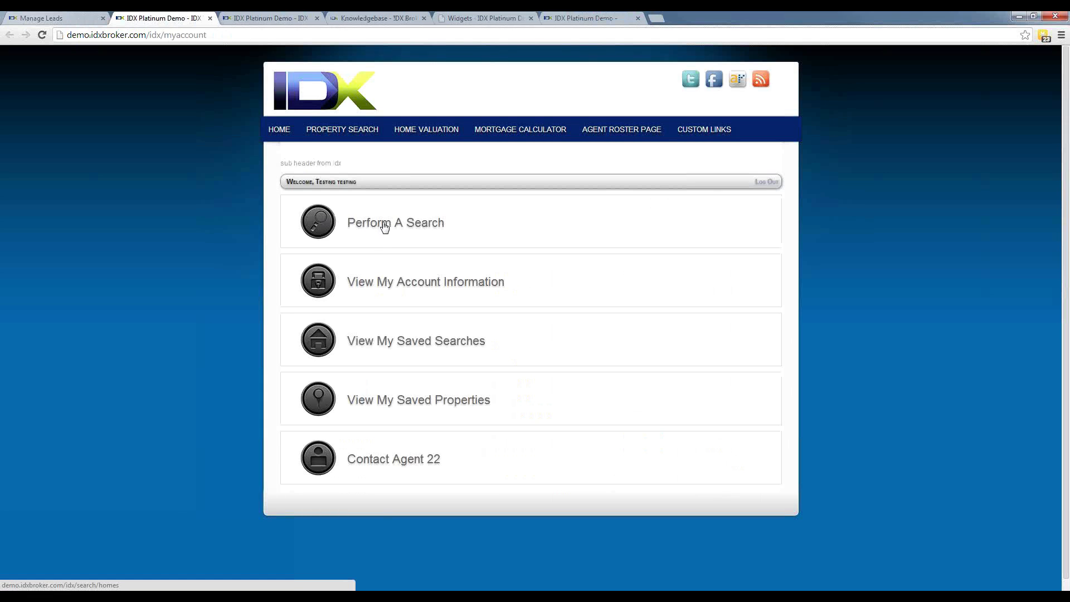
Step: Perform a Residential property search from the lead's account, save the search, and highlight the confirmation text
left_click(323, 220)
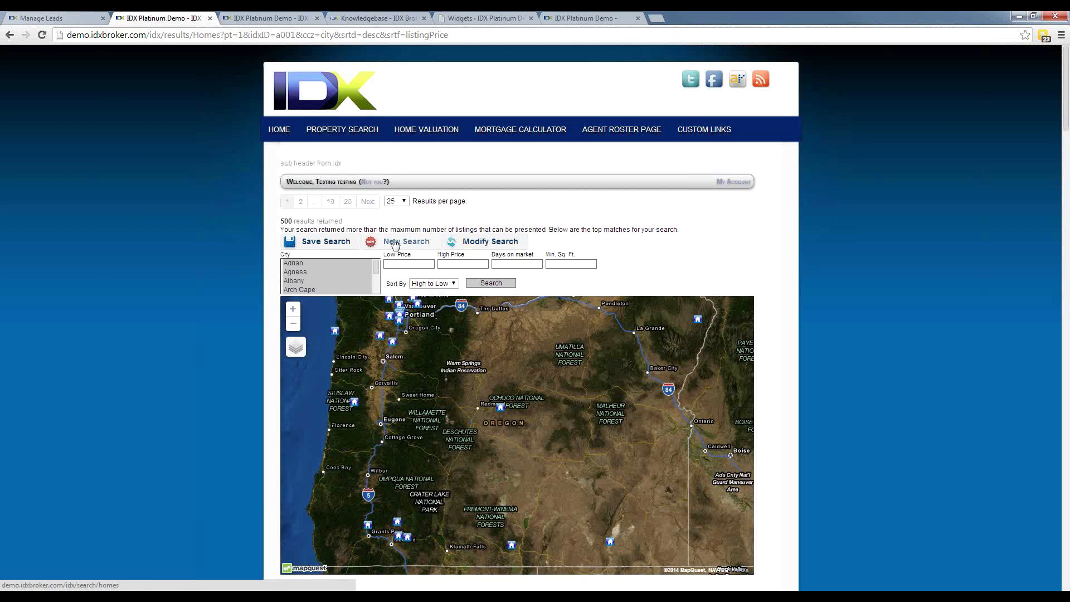
left_click(324, 243)
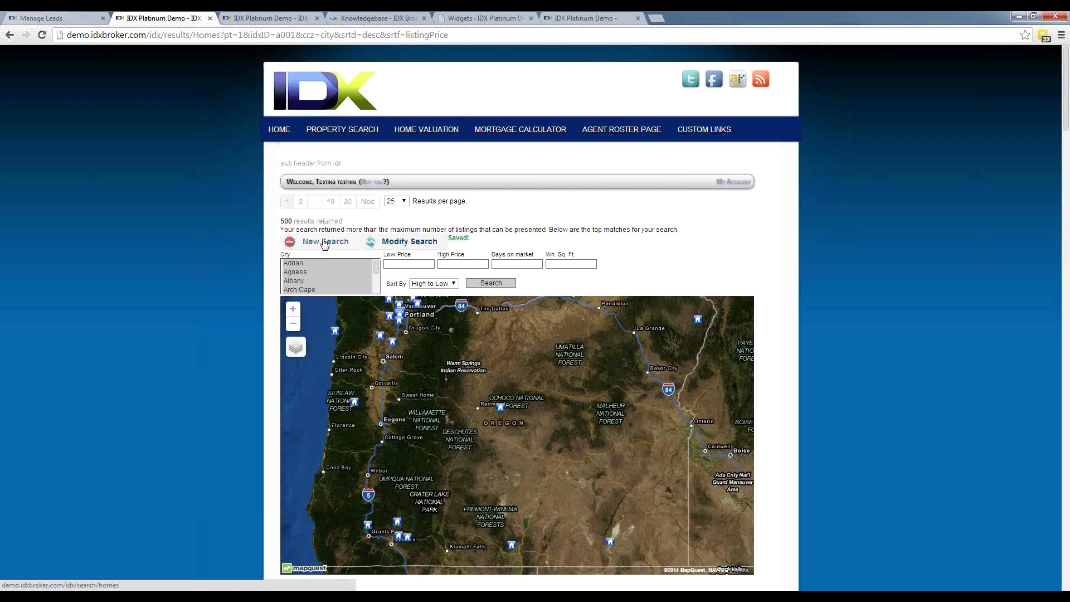
left_click_drag(473, 239, 452, 239)
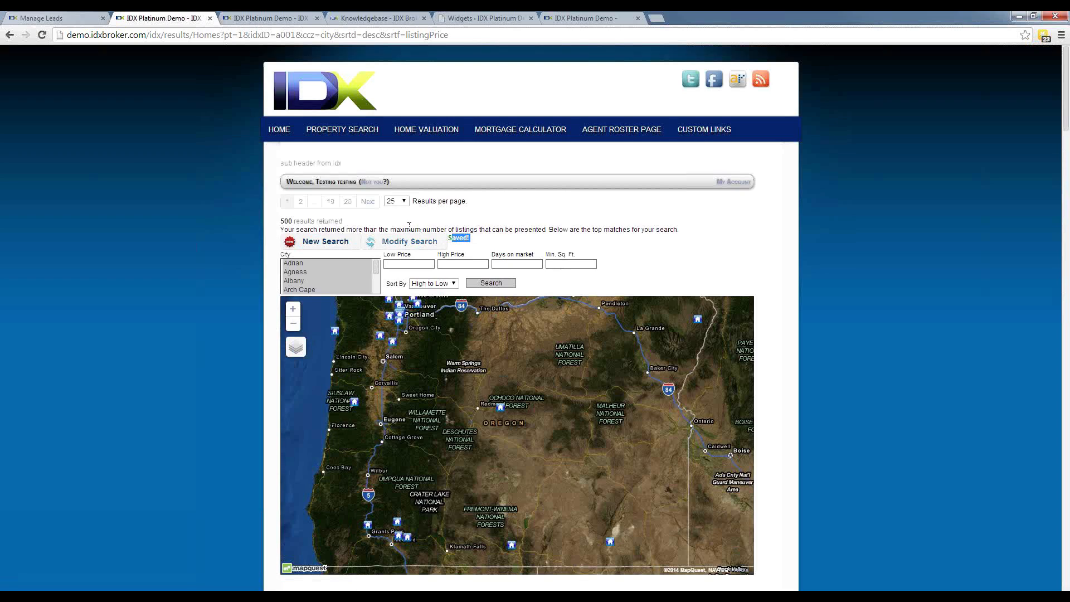
Step: Open the lead's saved searches from My Account, place the cursor in the search name field, and check the past 7 days' new listings
left_click(732, 182)
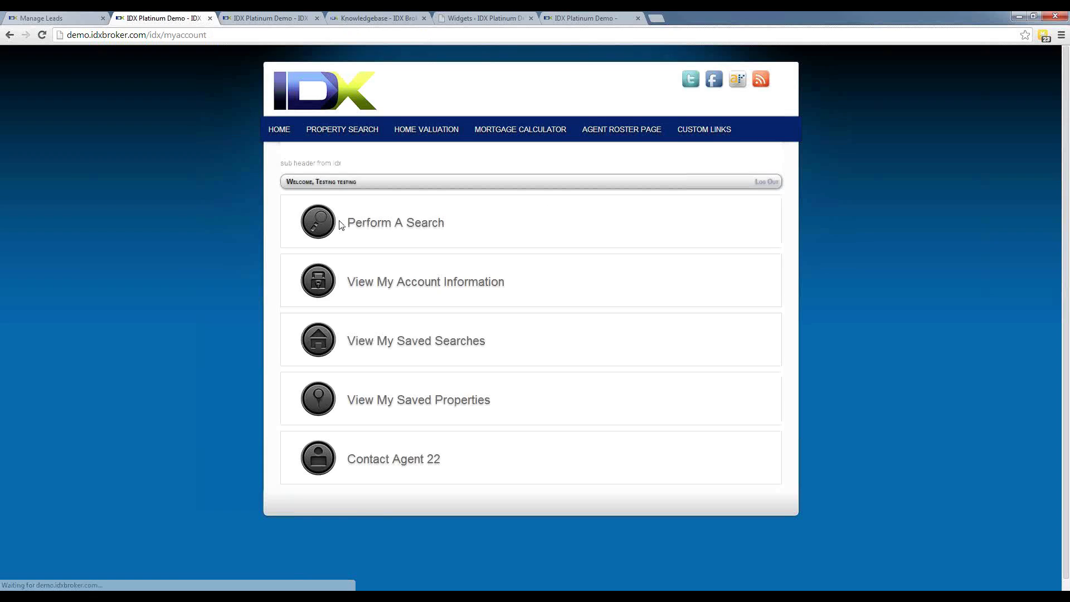
left_click(367, 346)
left_click(362, 282)
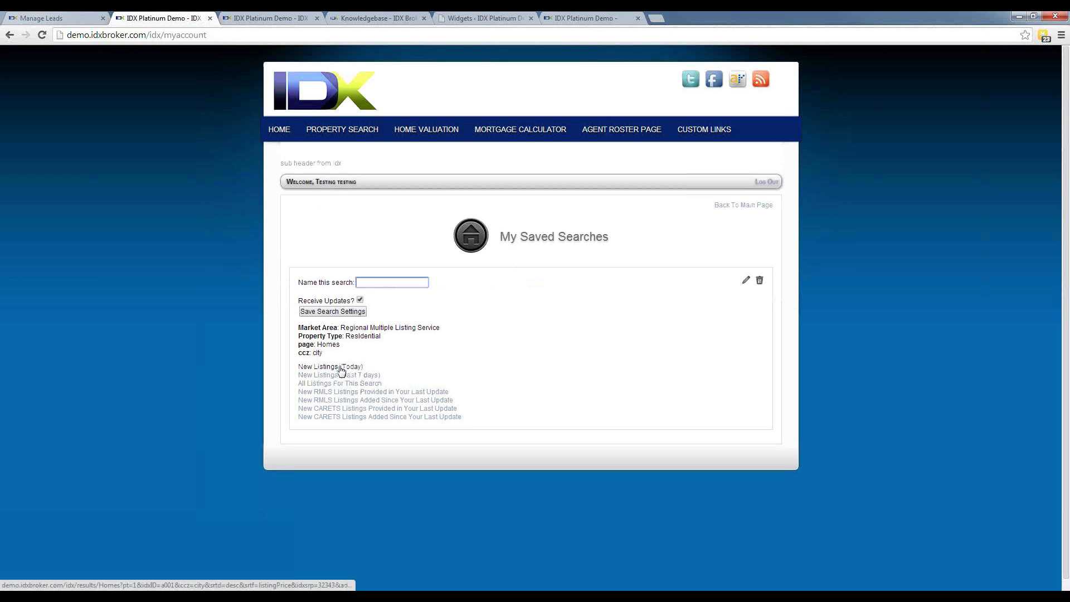
left_click(341, 375)
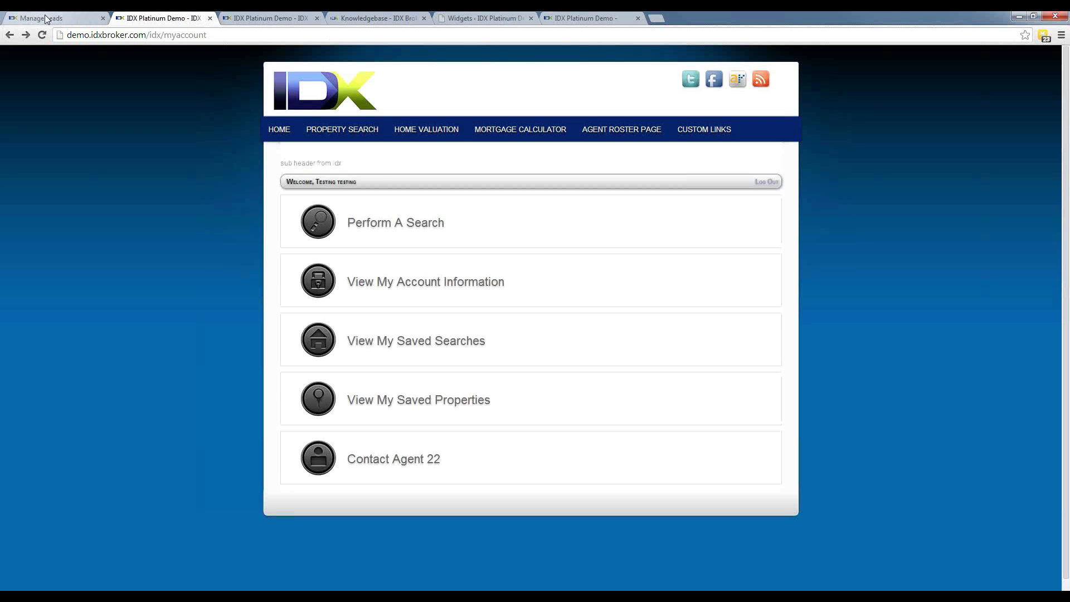
Step: Log the test lead out of the demo site and review the leads list in the control panel
left_click(46, 18)
left_click(142, 19)
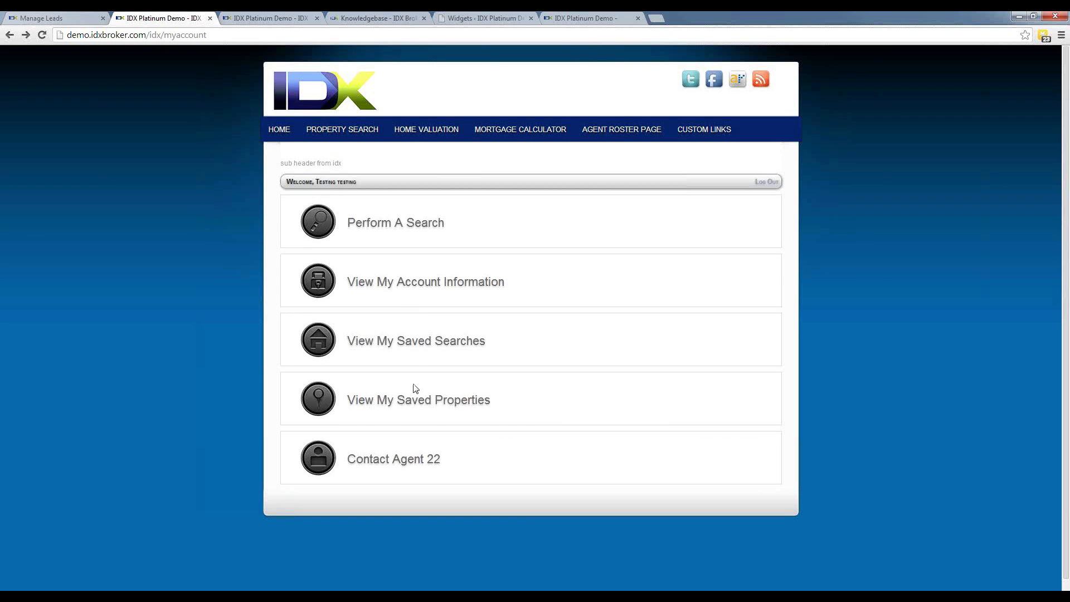
left_click(773, 185)
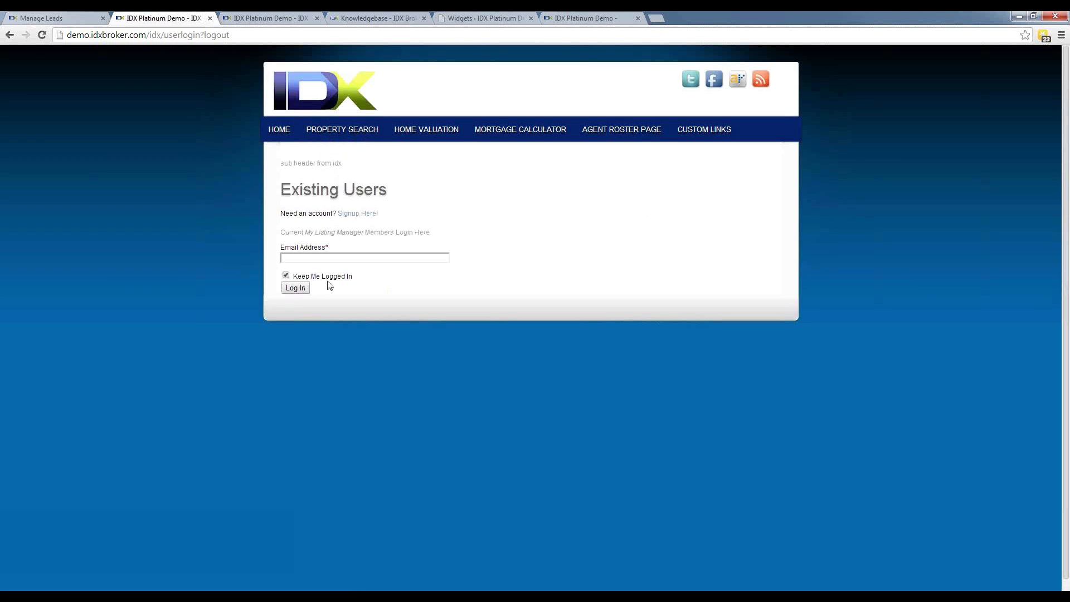
left_click(40, 18)
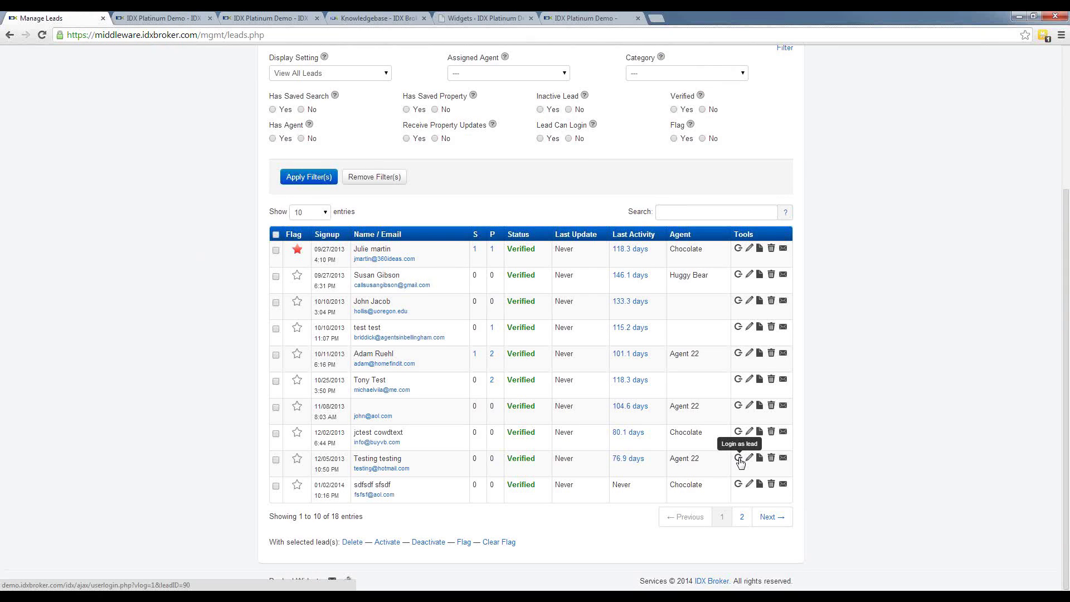
scroll(739, 463, "up", 1)
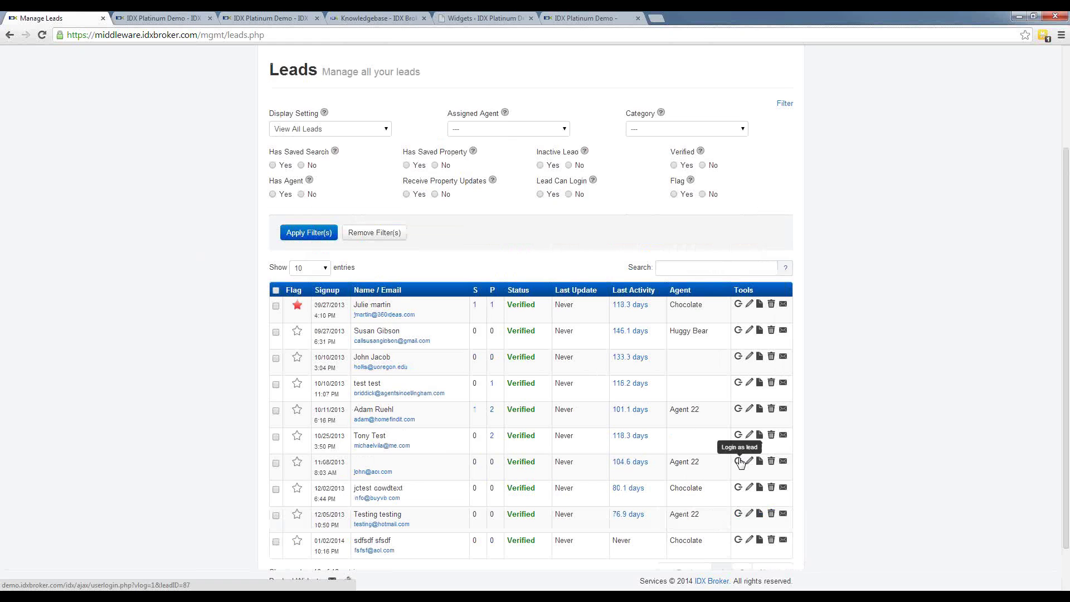
scroll(740, 462, "up", 3)
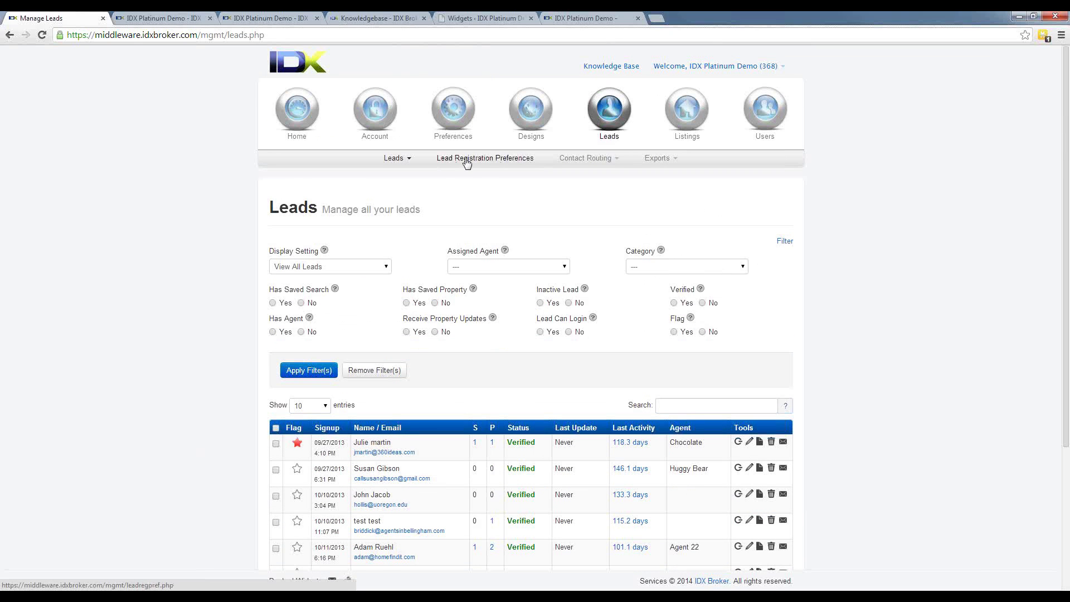
scroll(568, 357, "down", 3)
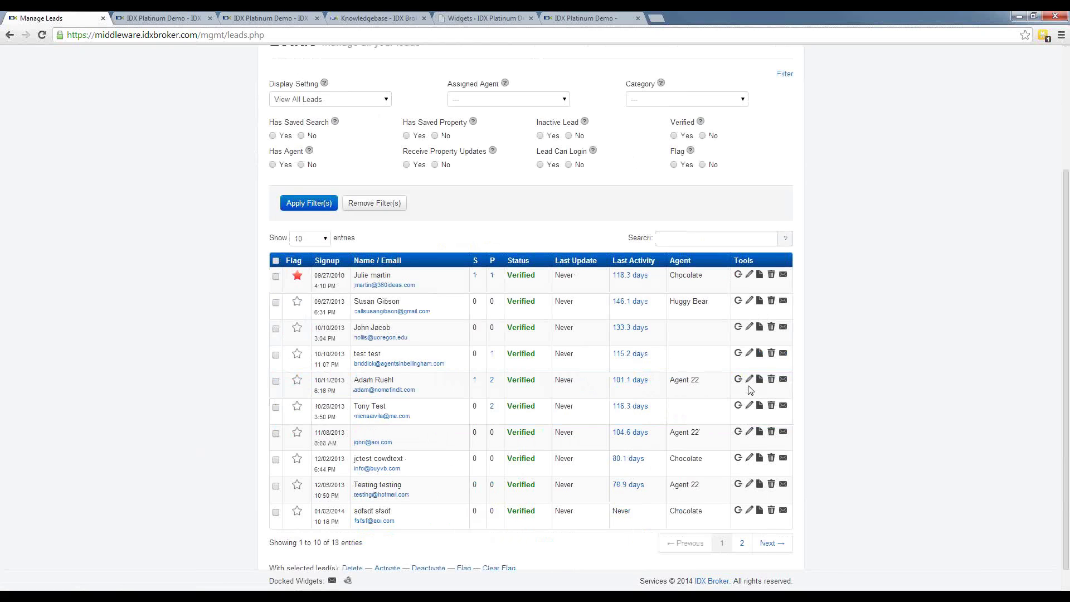
Step: Open the demo site's home page and review its polygon search, saved links and mobile design sections
left_click(170, 19)
left_click(279, 130)
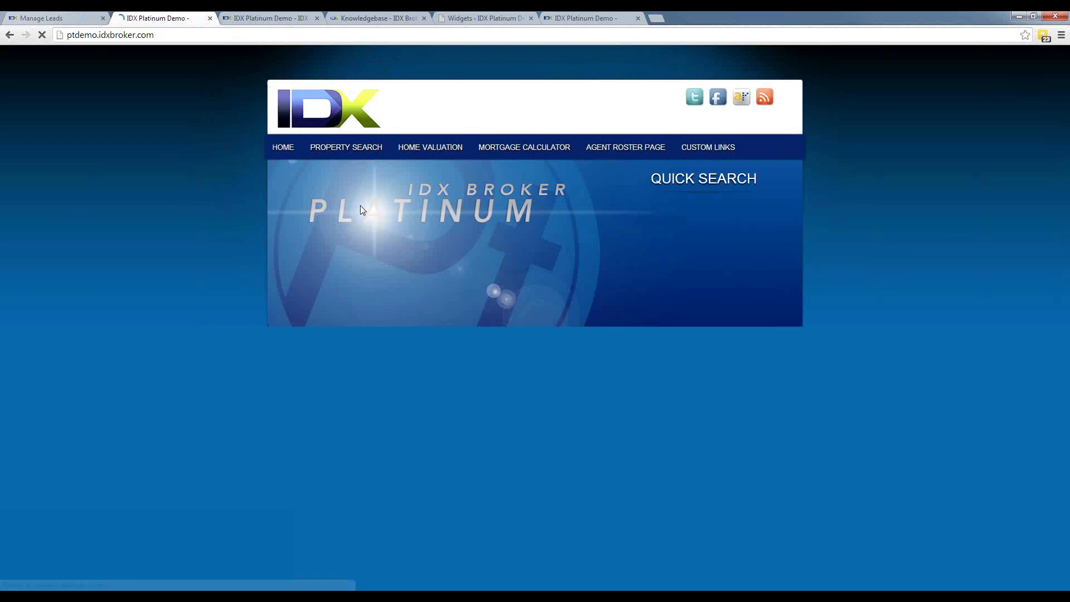
scroll(390, 332, "down", 5)
scroll(504, 333, "down", 8)
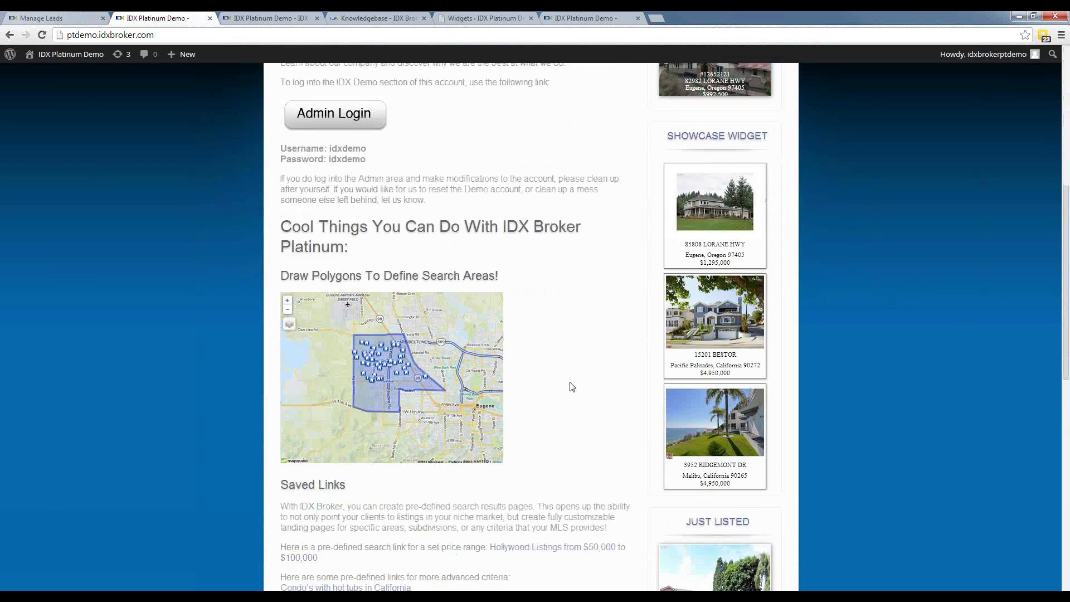
scroll(511, 362, "up", 4)
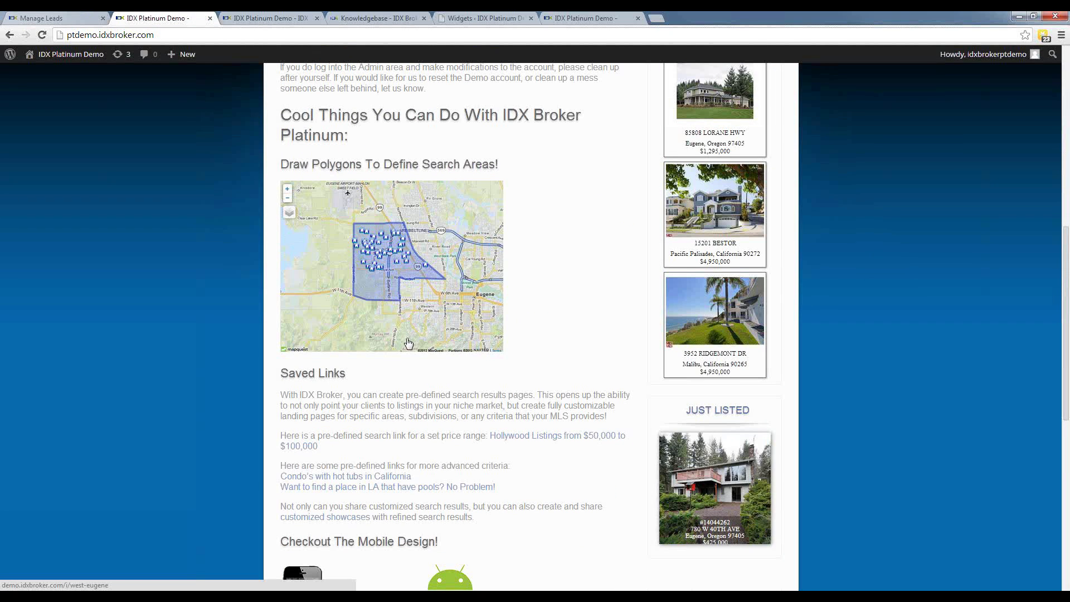
scroll(406, 340, "down", 4)
scroll(370, 405, "down", 1)
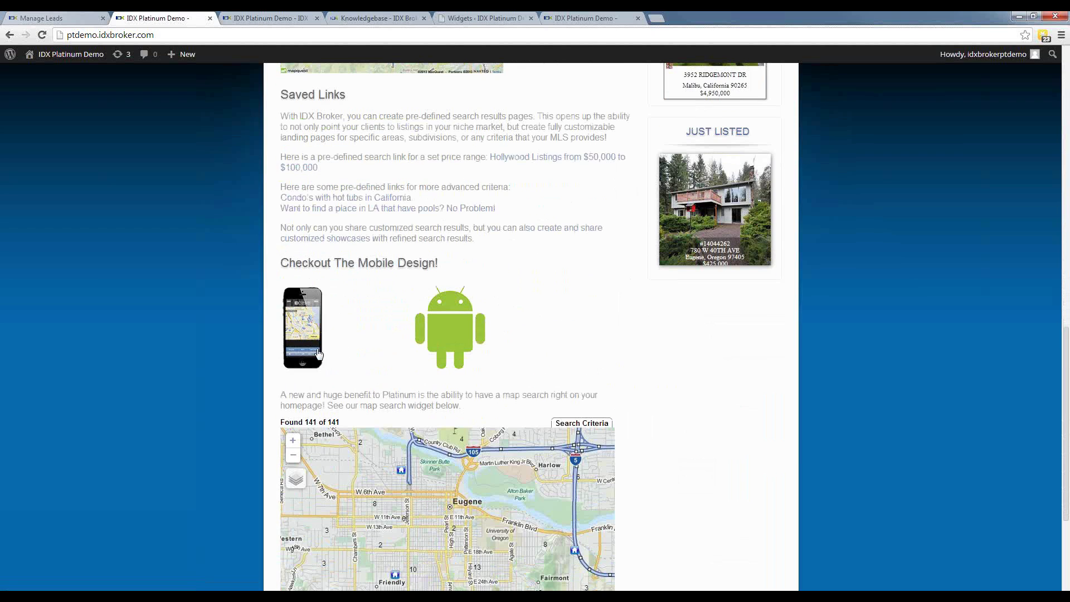
Step: Preview the mobile design on the iPhone, review the property details page from photos to contact section, and close the preview
left_click(303, 352)
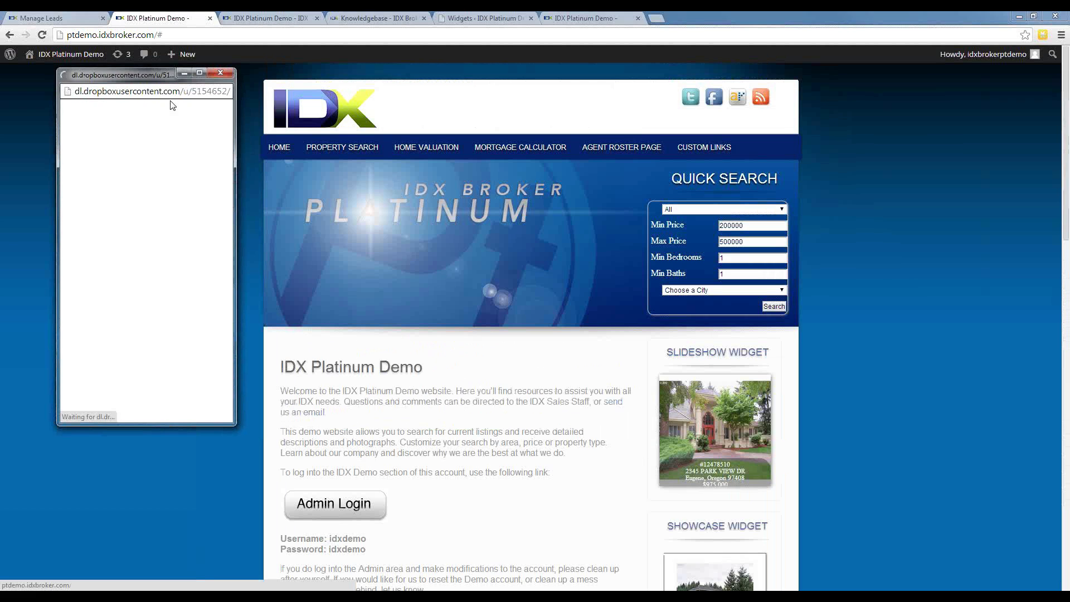
left_click_drag(167, 74, 610, 147)
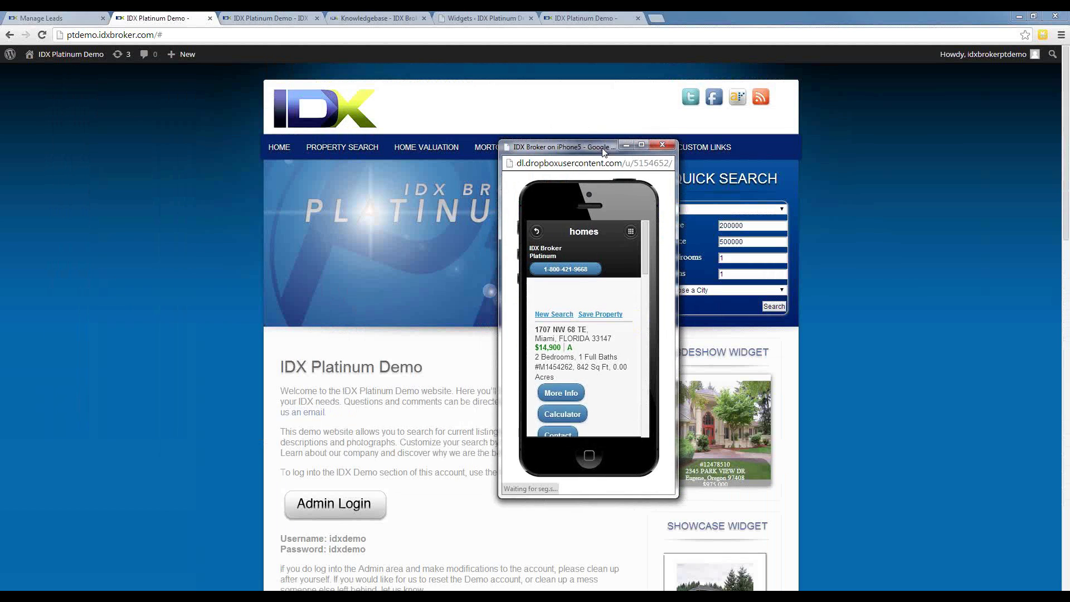
mouse_move(638, 257)
left_mouse_down()
mouse_move(639, 316)
mouse_move(643, 244)
left_mouse_up()
scroll(615, 328, "down", 5)
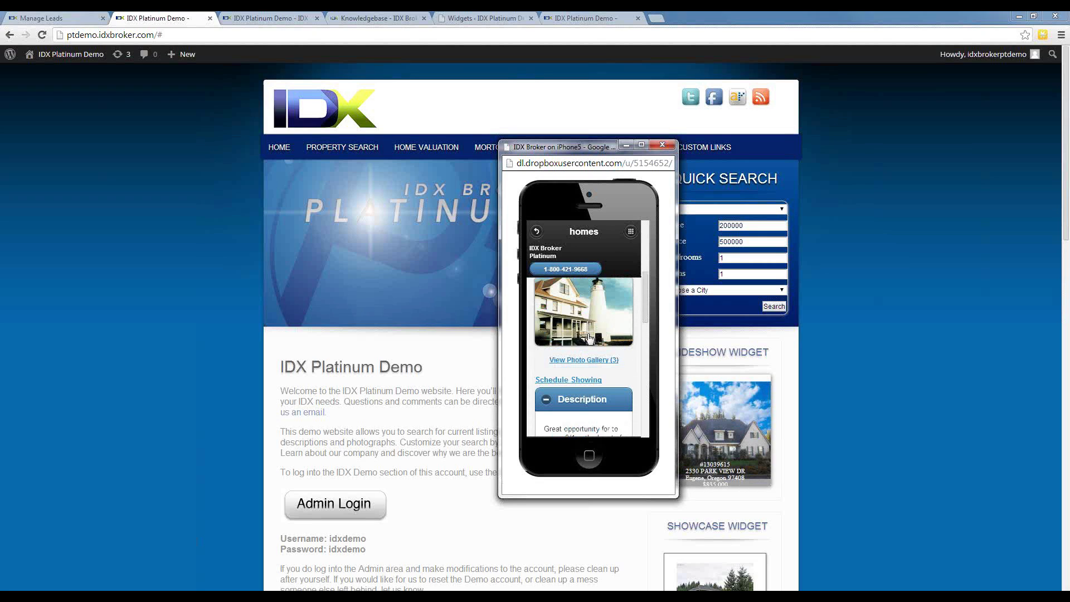
left_click_drag(644, 313, 633, 431)
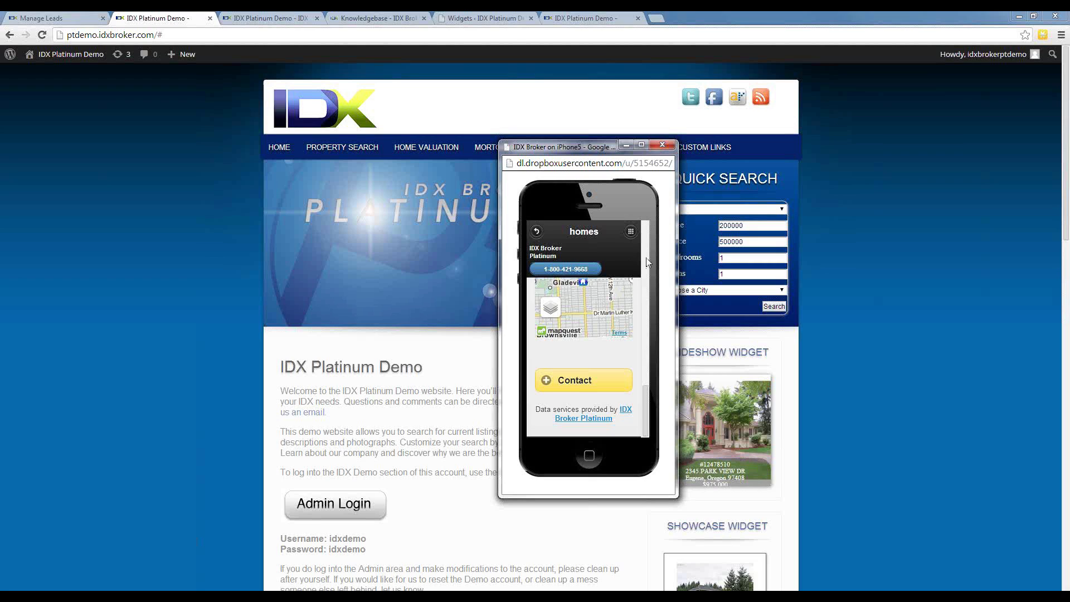
scroll(645, 262, "up", 3)
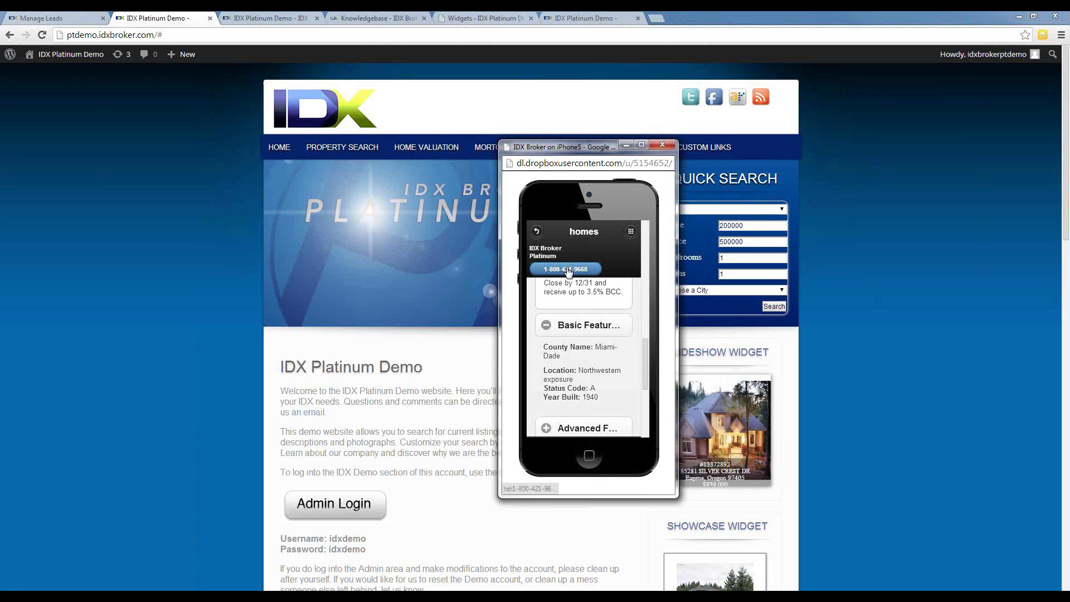
left_click(662, 145)
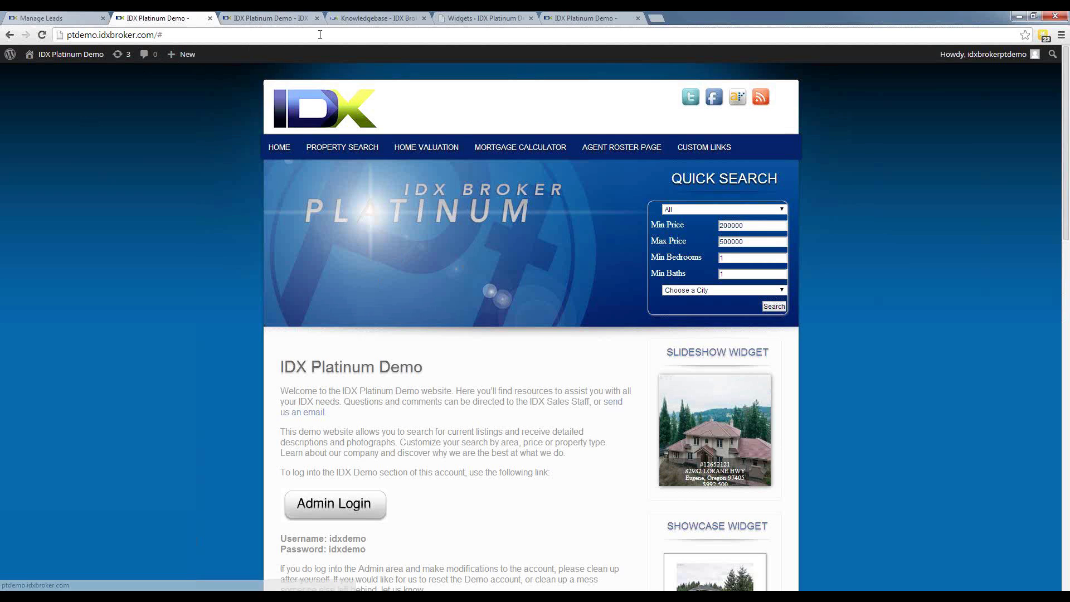
Step: Return to the control panel and show the Lead Registration Preferences in the Advanced view
left_click(32, 21)
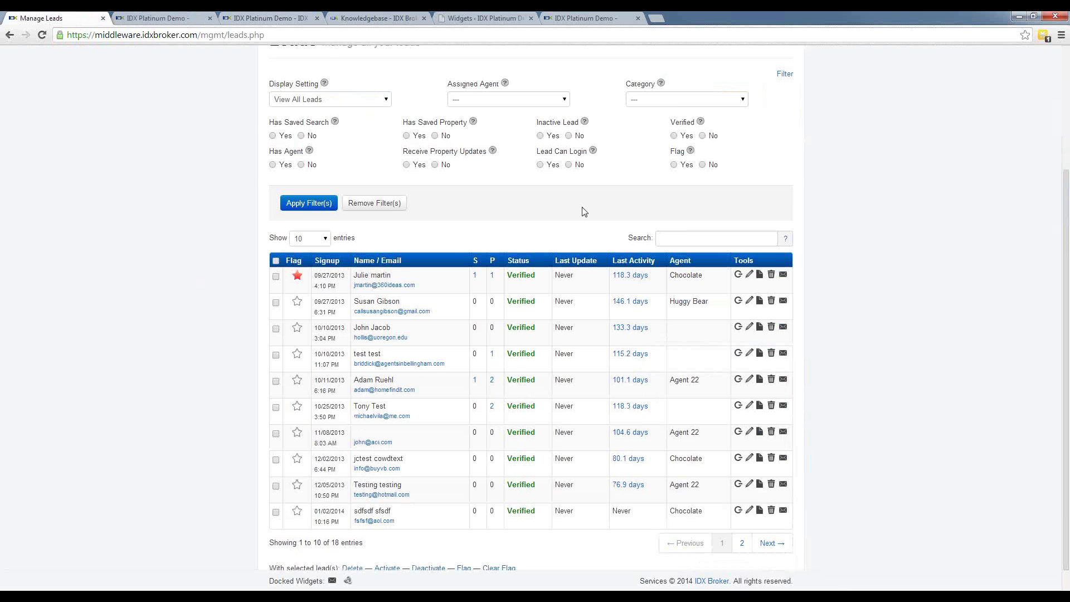
scroll(585, 209, "up", 4)
left_click(483, 159)
left_click(324, 198)
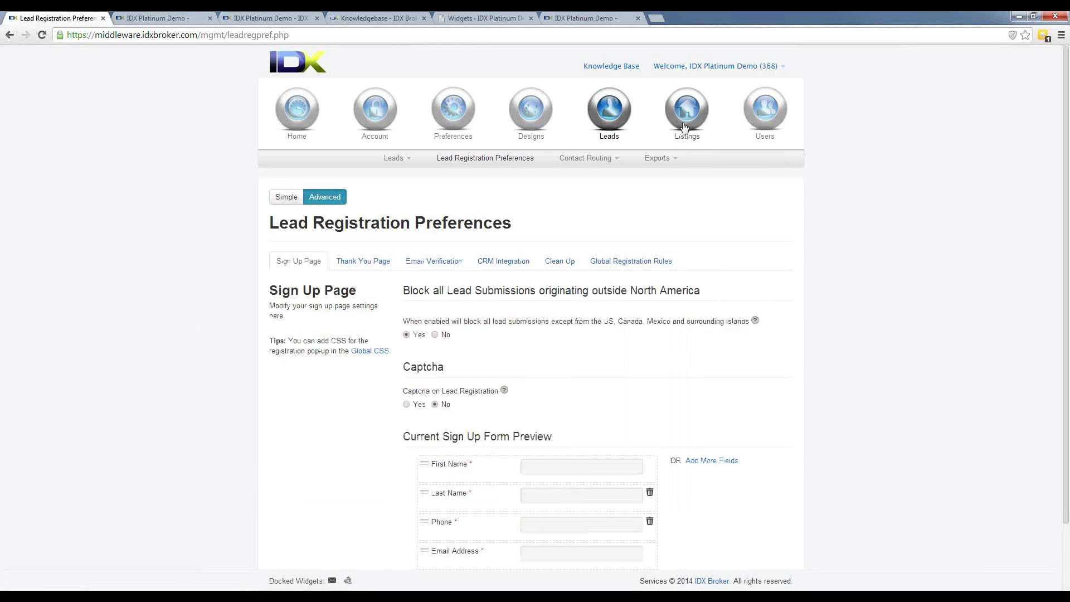
Step: View the account's active listings and the sold/pending listings
mouse_move(686, 114)
left_click(427, 160)
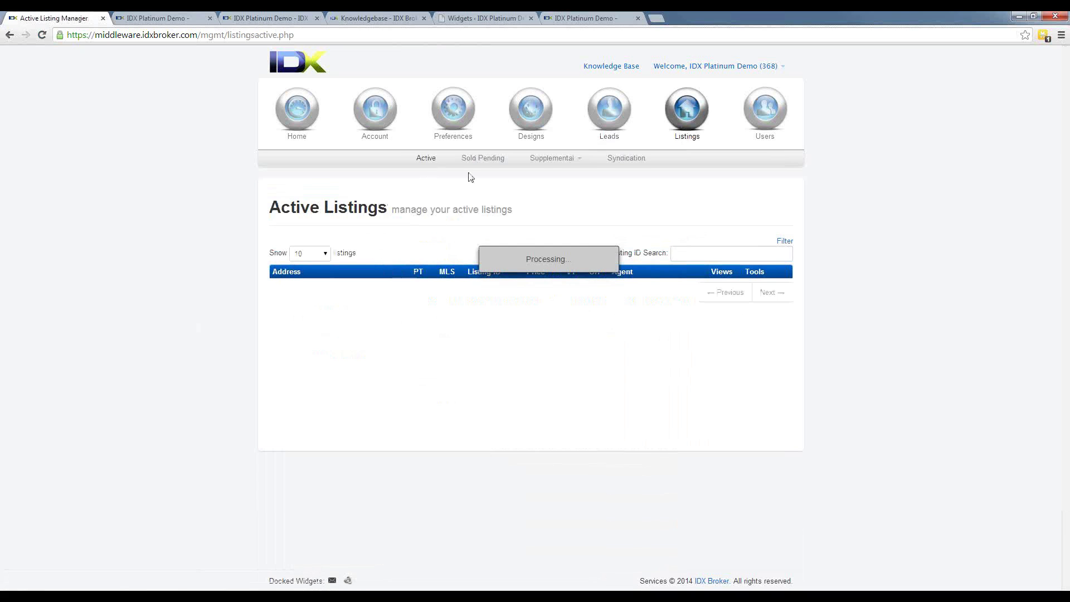
left_click(489, 159)
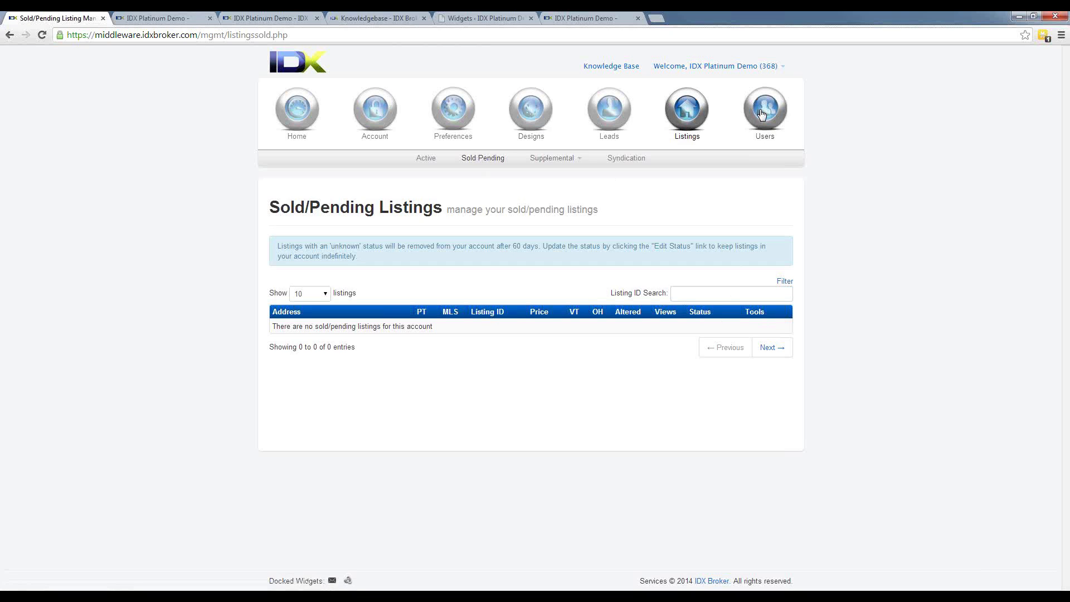
Step: Show the agents available for import from the MLS, including inactive agents, and return to the list of managed agents
mouse_move(761, 113)
mouse_move(446, 161)
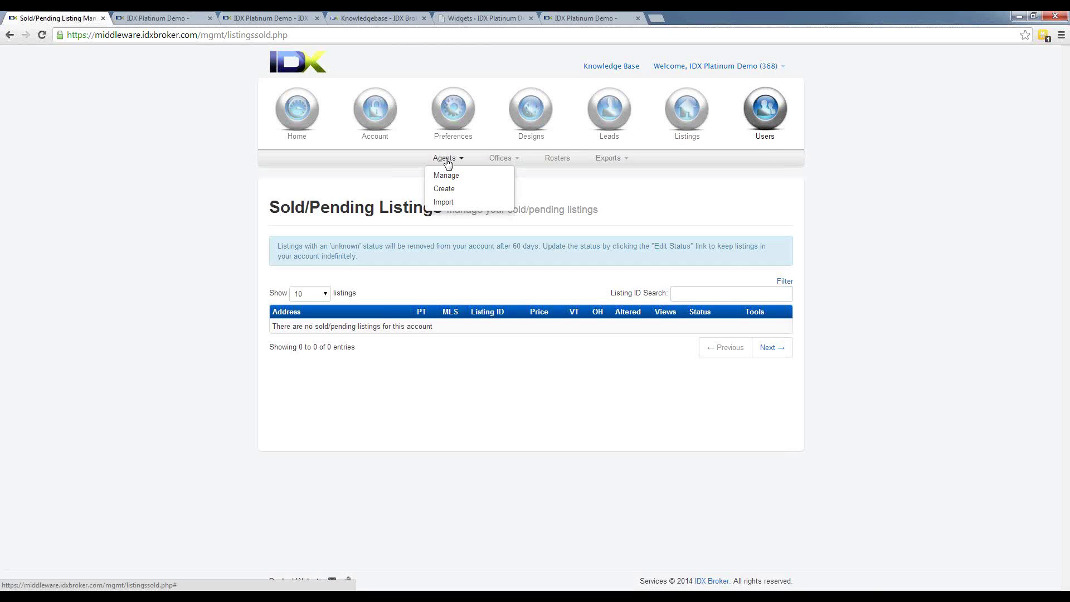
left_click(445, 176)
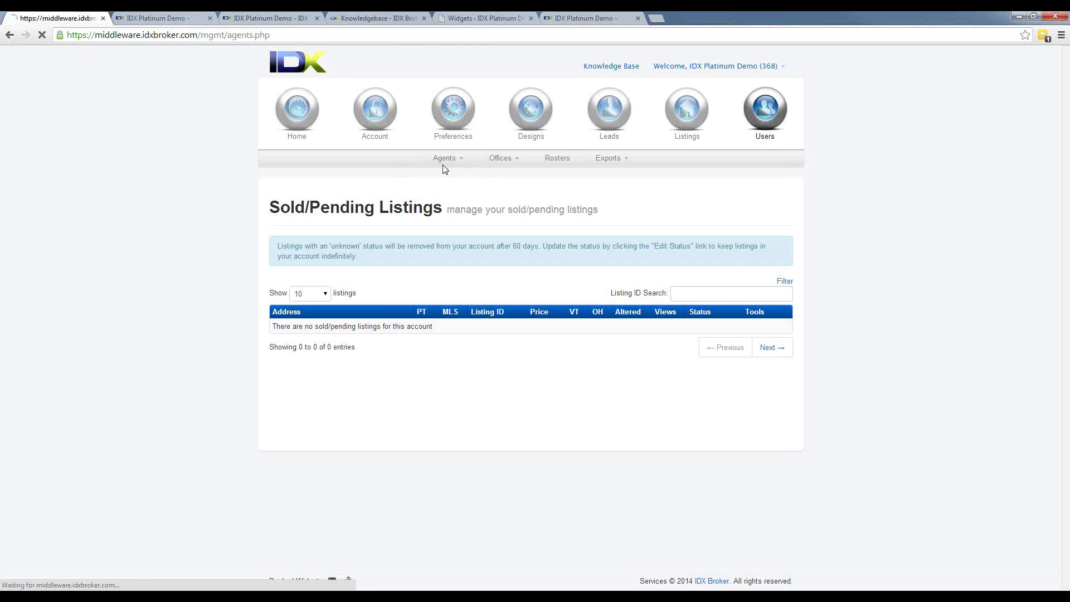
mouse_move(444, 163)
left_click(440, 203)
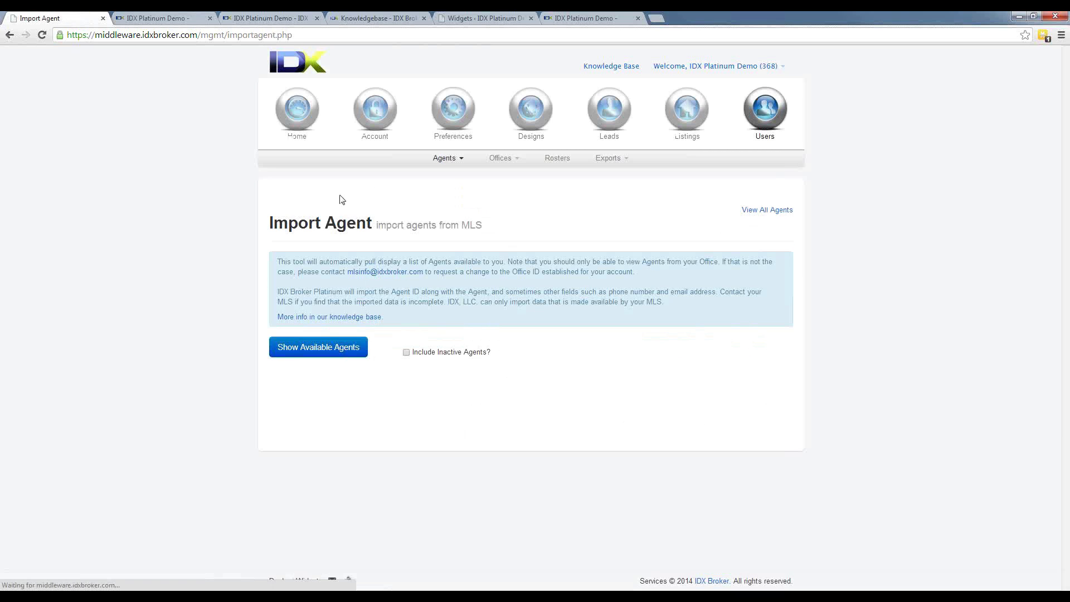
left_click(407, 352)
left_click(362, 349)
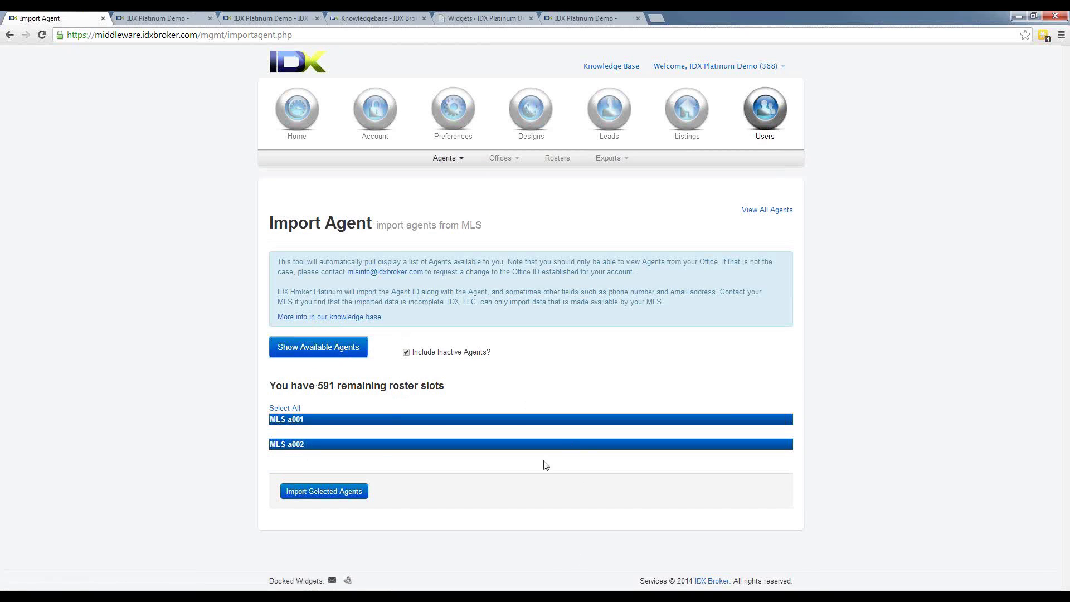
left_click(449, 161)
left_click(449, 176)
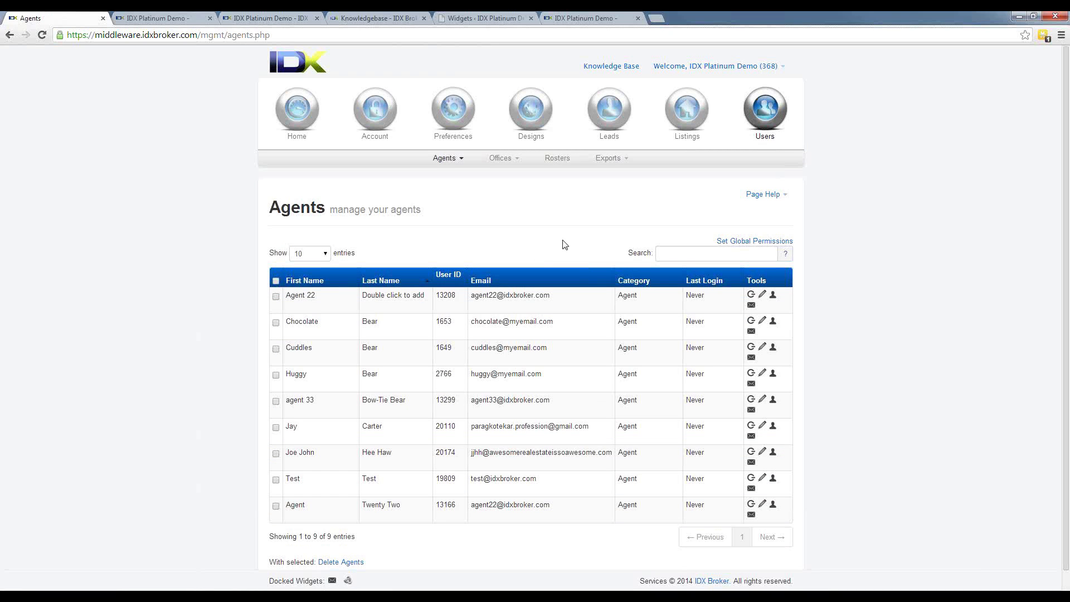
Step: Open the design Pages list and review its search, results, details, listing, contact and user pages
mouse_move(527, 115)
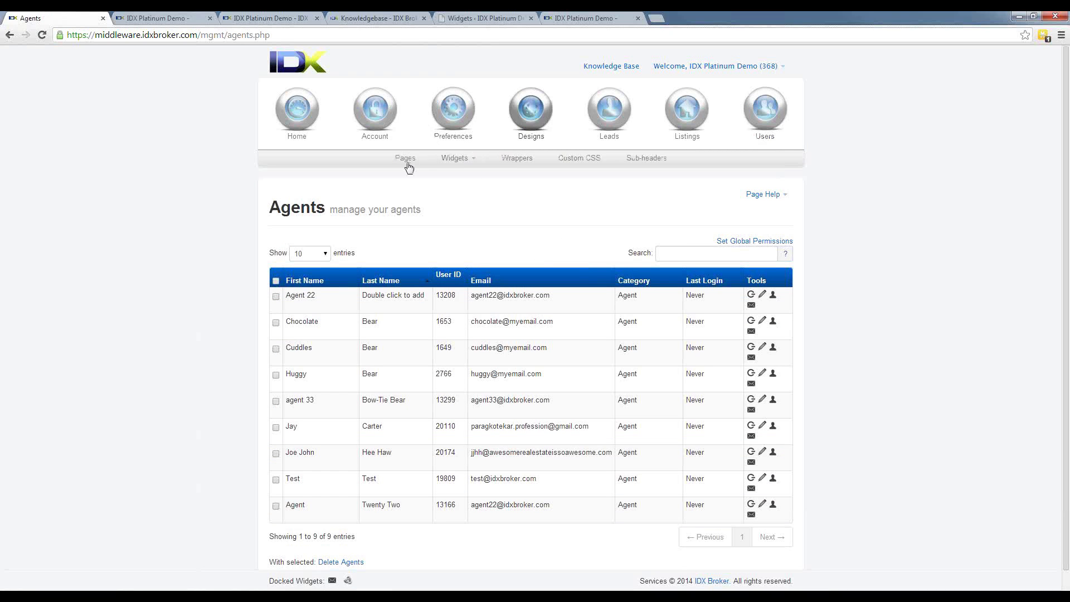
left_click(405, 158)
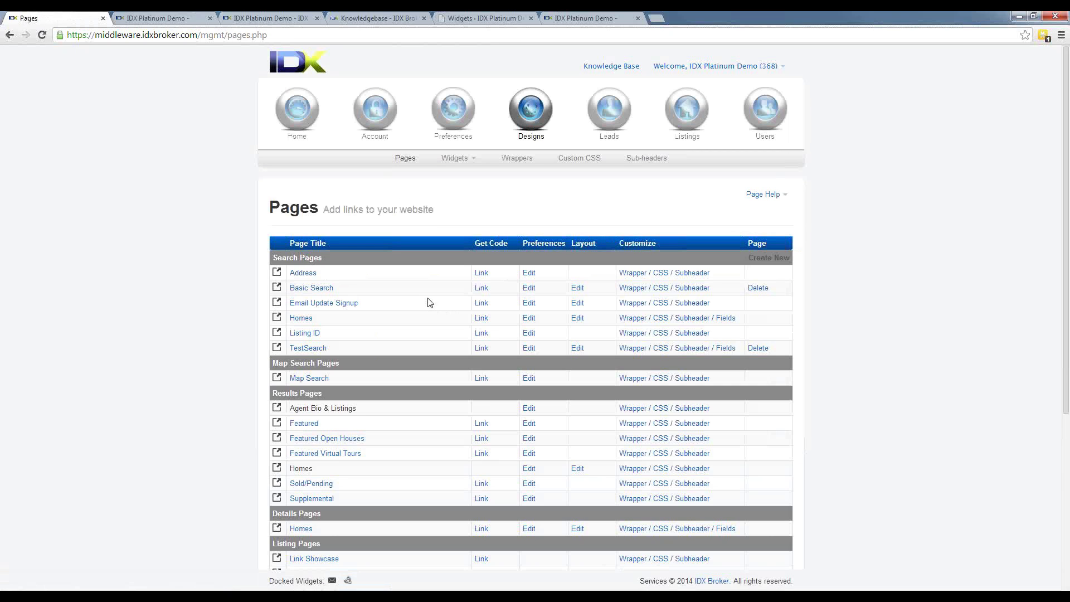
scroll(418, 367, "down", 1)
scroll(419, 369, "down", 2)
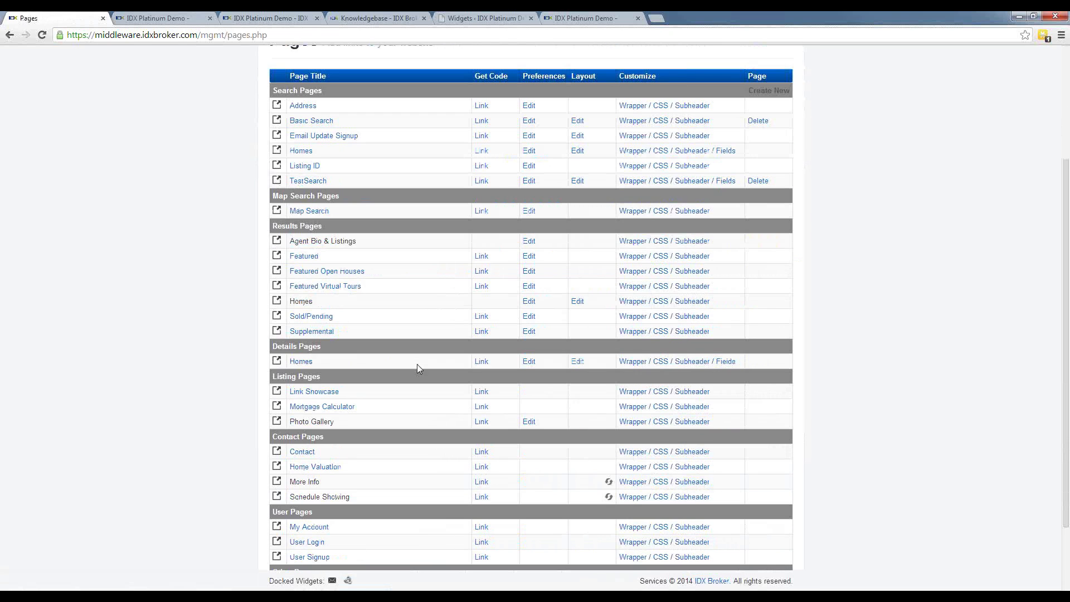
scroll(419, 369, "up", 2)
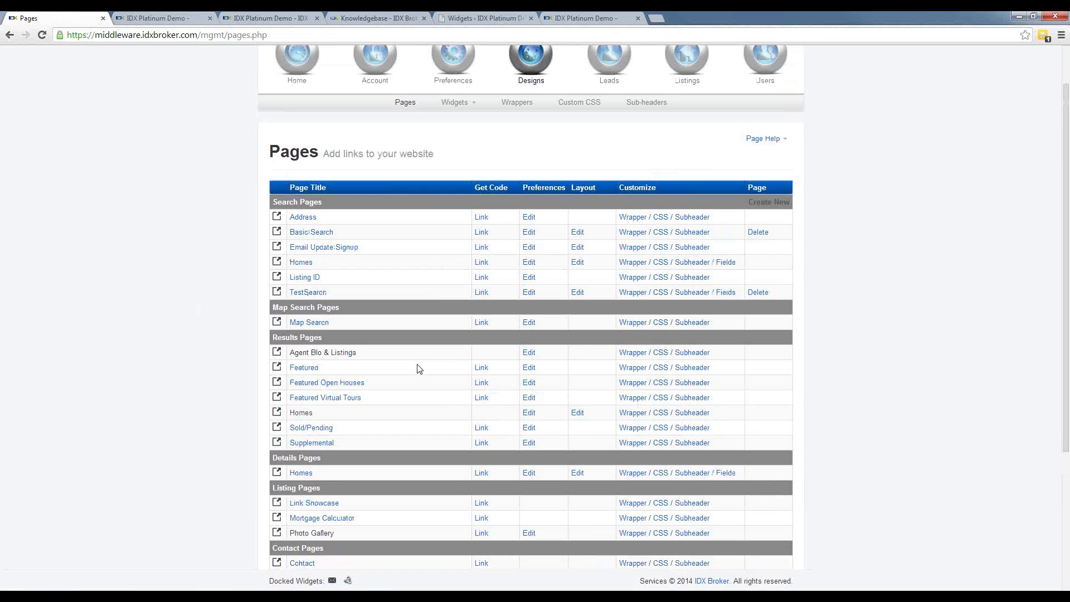
scroll(419, 369, "up", 1)
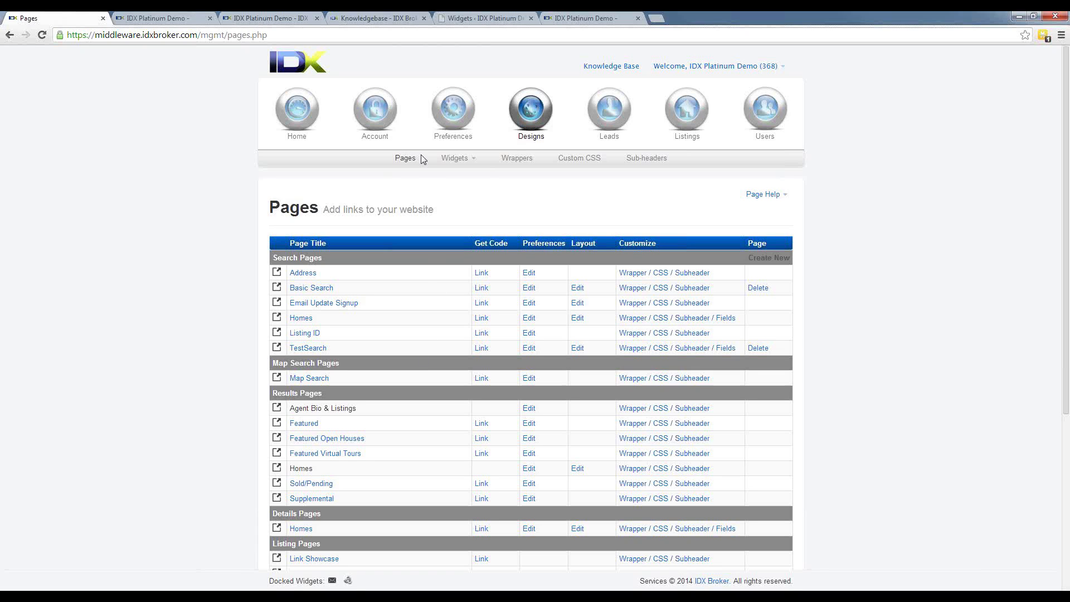
Step: Open the Map Search page on the demo site, zoom into a listing cluster in Eugene, and return to the Pages list
left_click(308, 379)
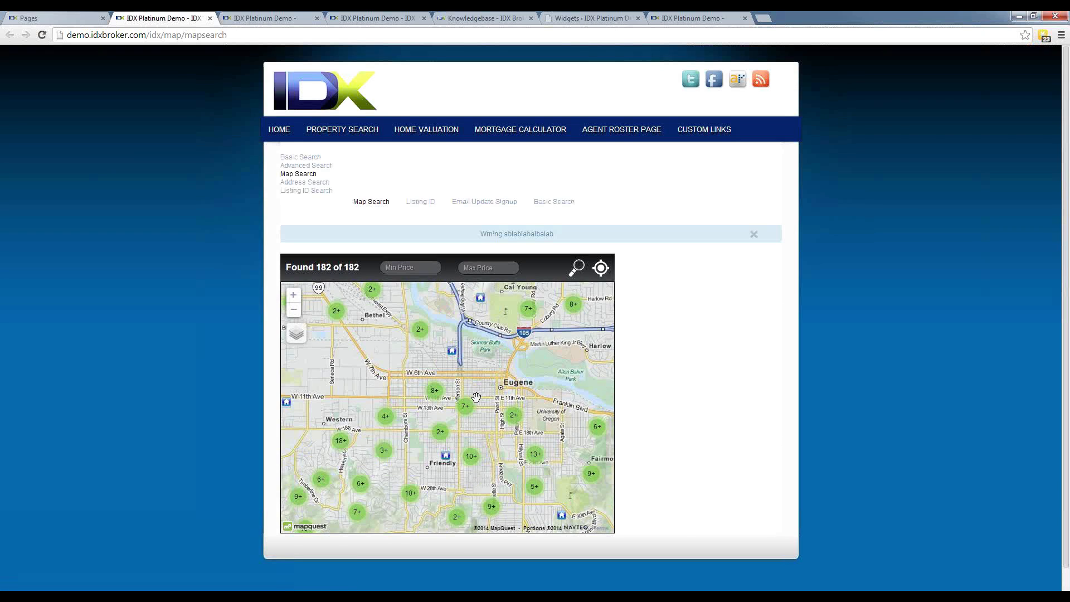
left_click(435, 387)
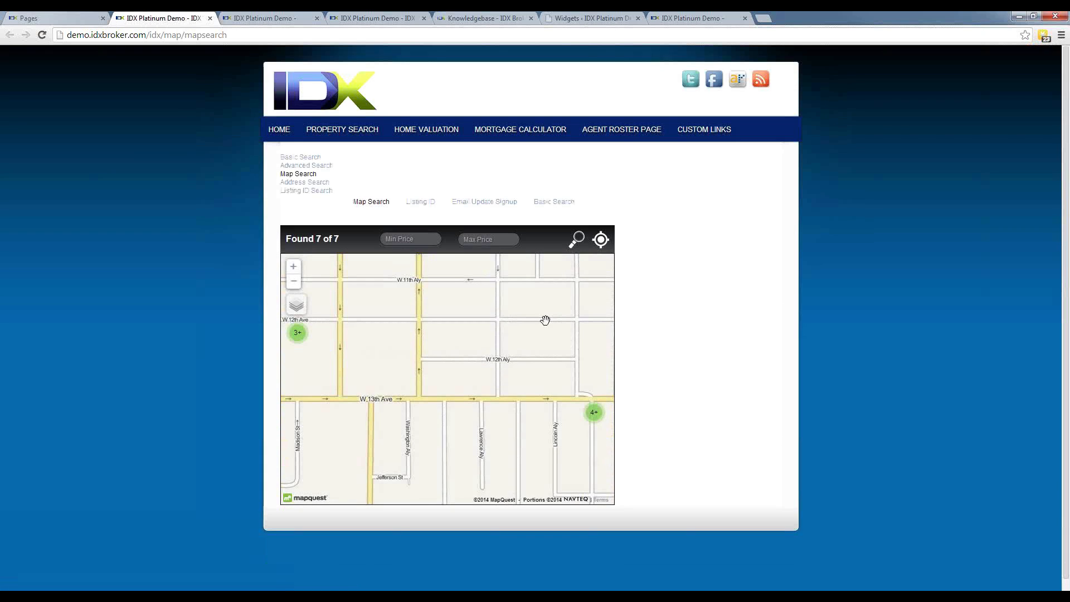
scroll(442, 372, "down", 2)
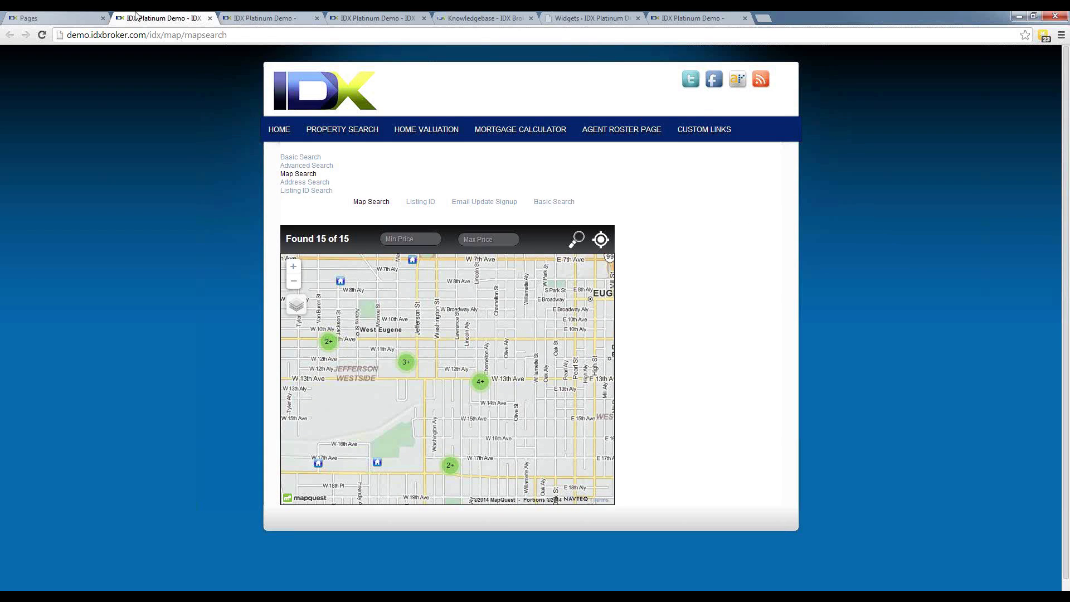
left_click(58, 18)
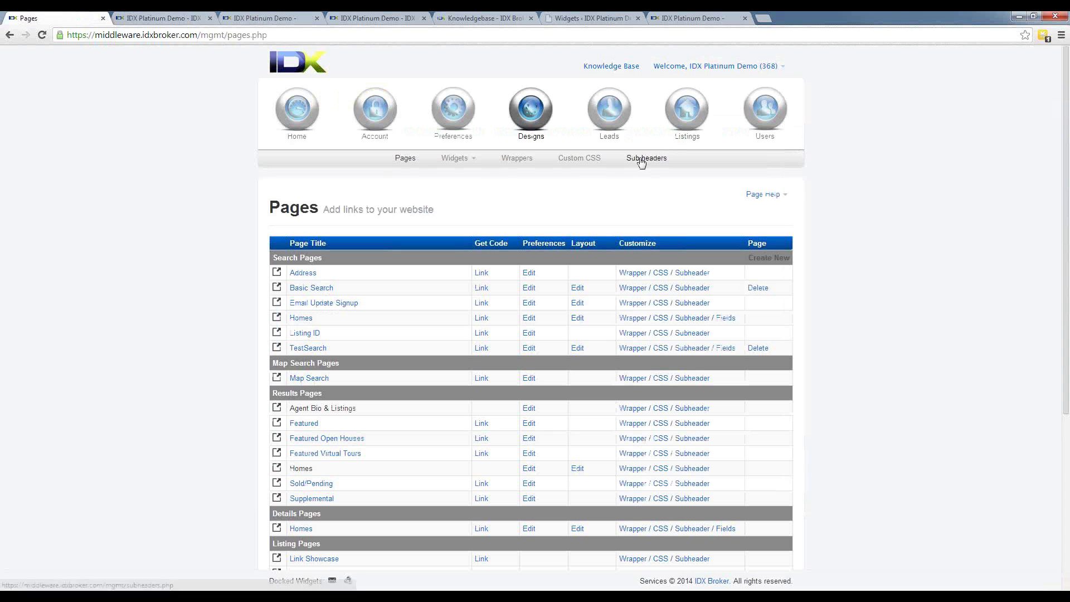
mouse_move(694, 113)
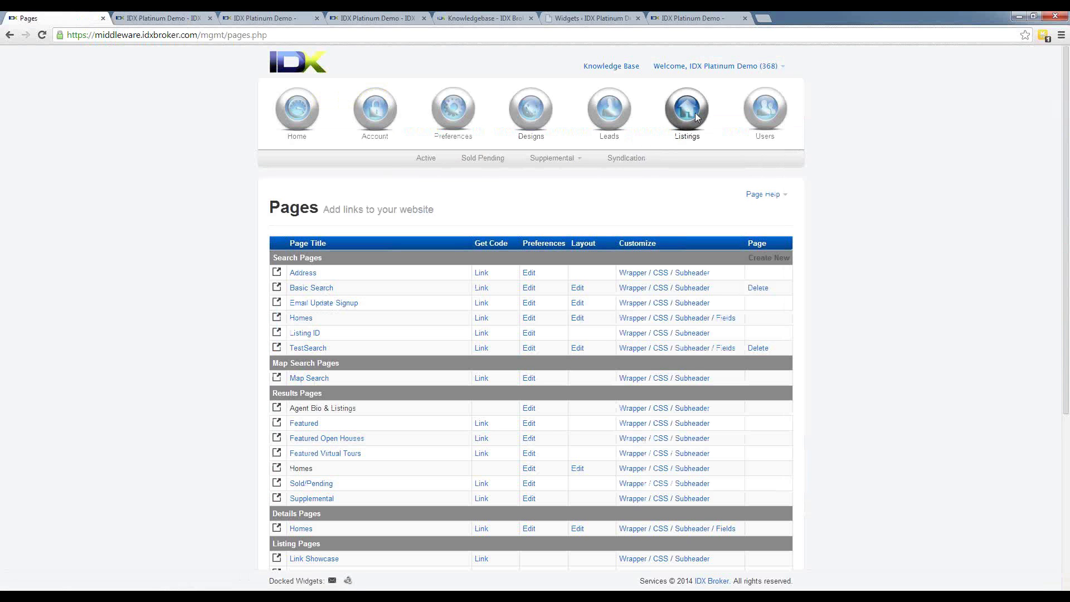
Step: Open the listing Syndication feeds and review both pages of syndication sites
left_click(627, 159)
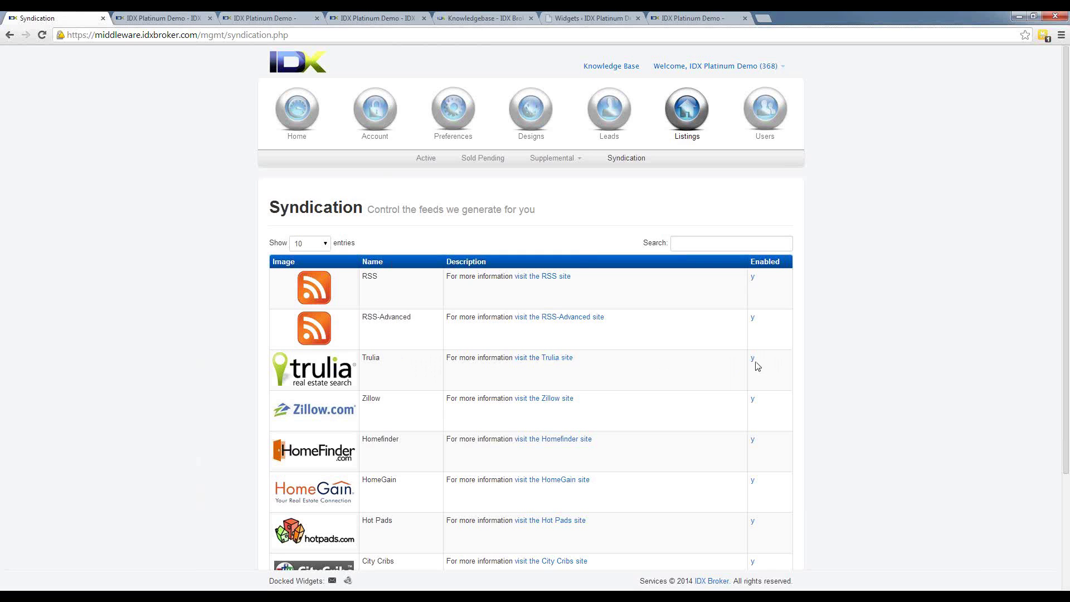
scroll(500, 493, "down", 3)
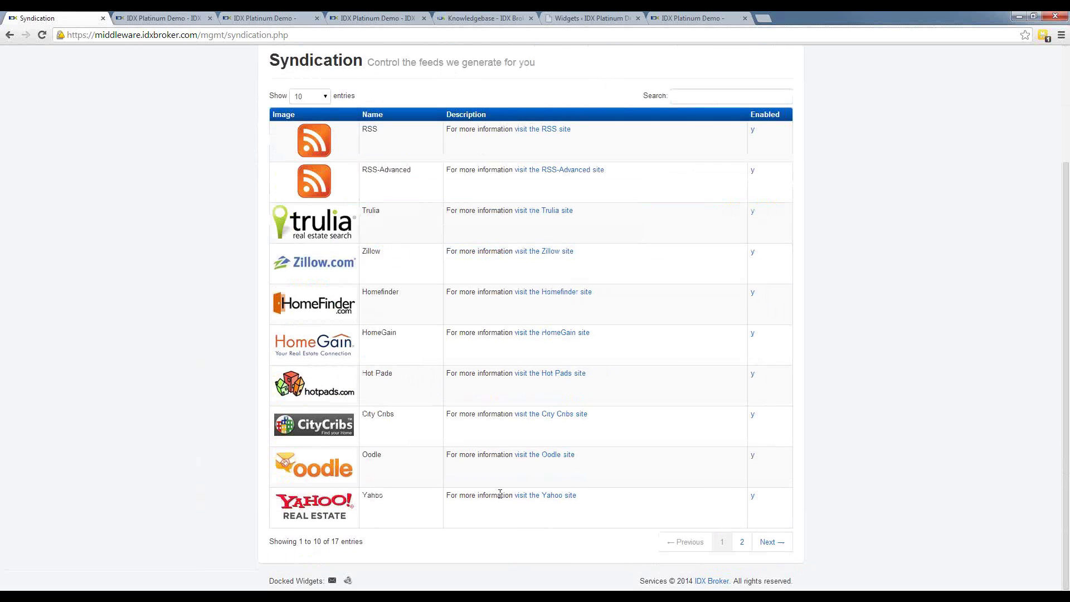
left_click(741, 541)
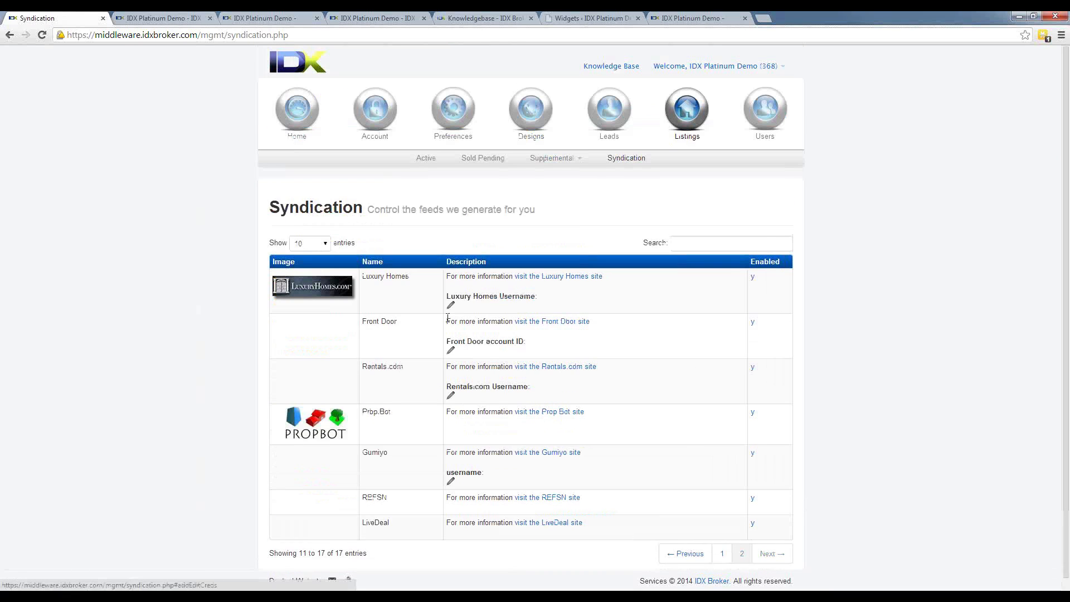
scroll(424, 420, "down", 1)
scroll(424, 419, "up", 1)
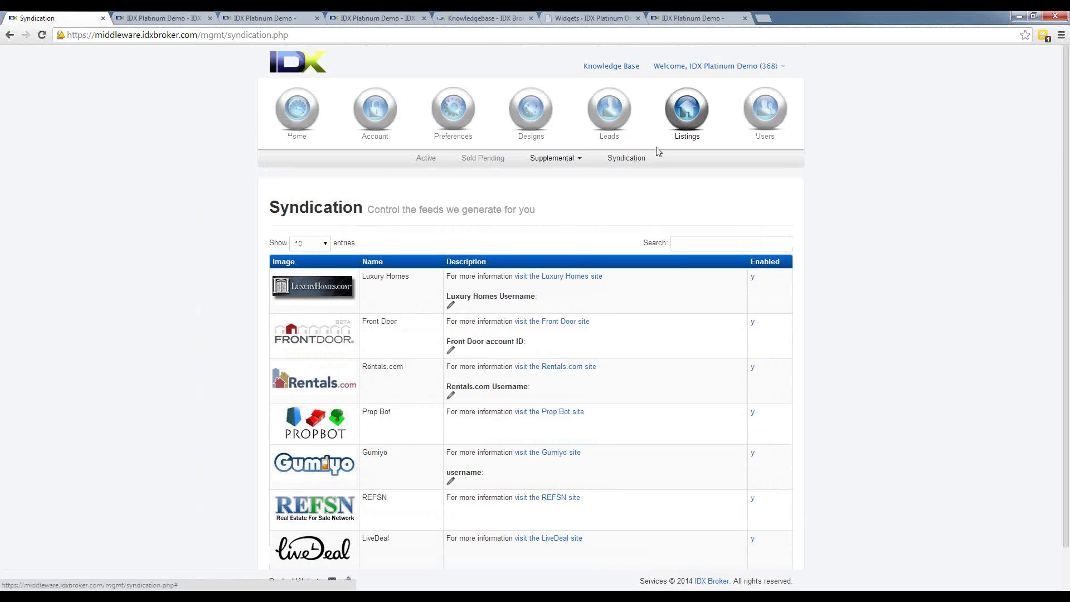
Step: Open the saved agent and office exports and check the options for managing agents
mouse_move(762, 116)
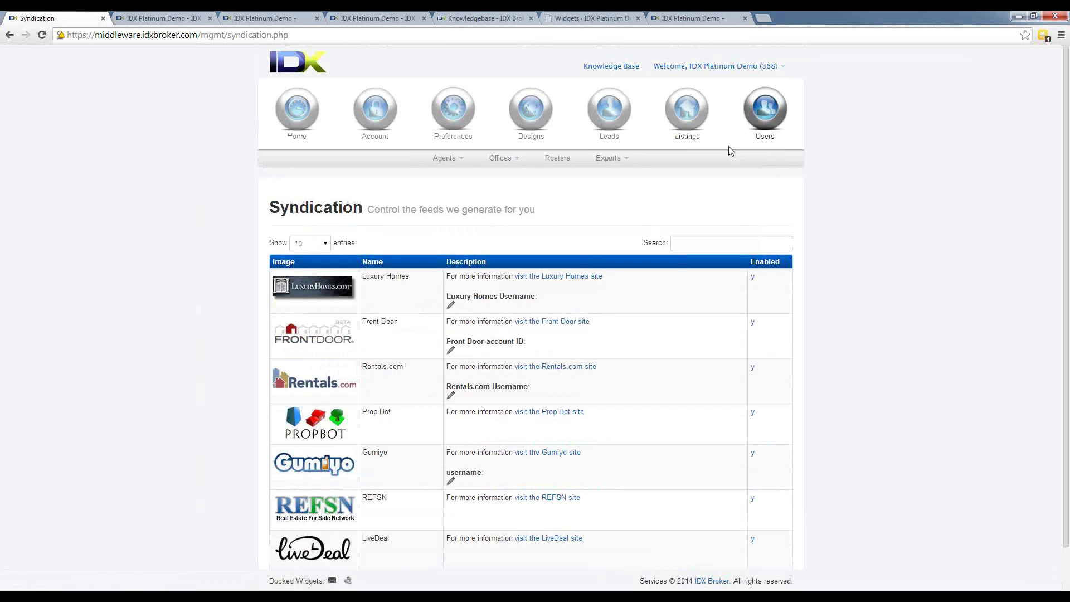
left_click(446, 160)
left_click(611, 158)
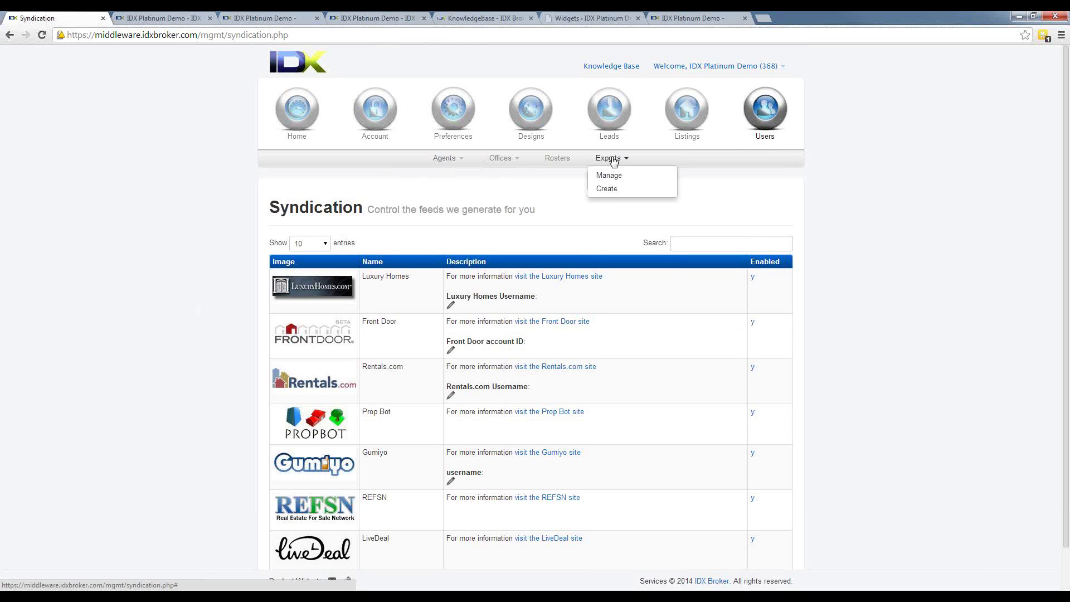
left_click(614, 184)
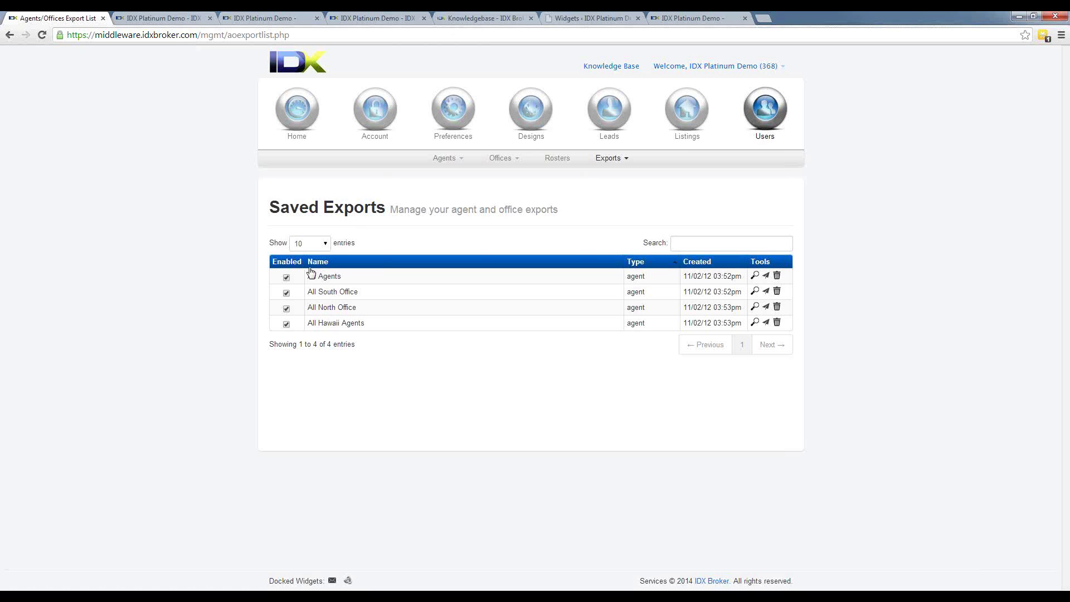
left_click(448, 159)
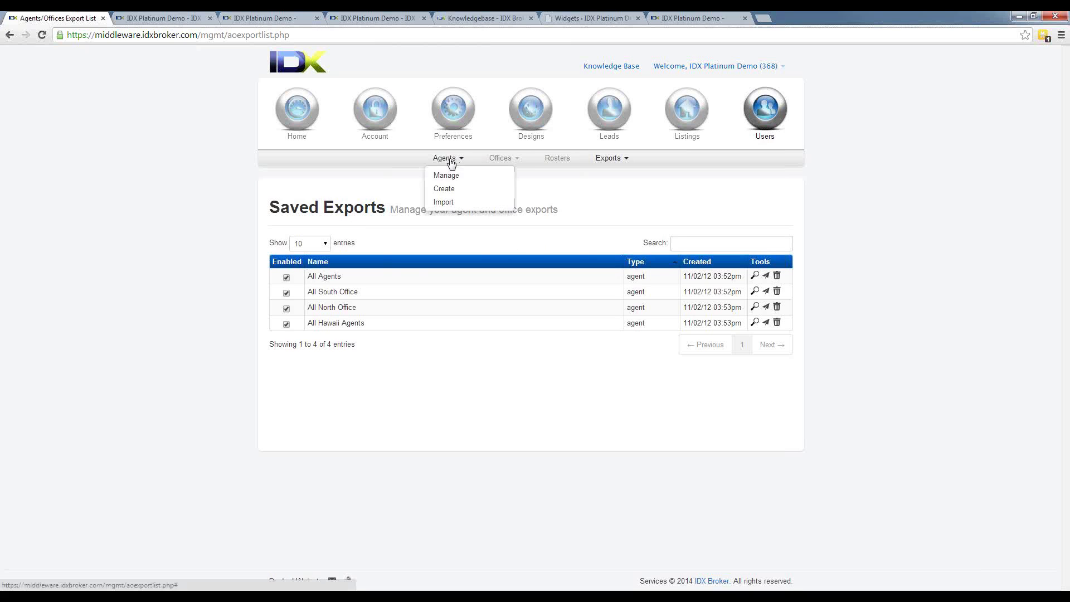
left_click(443, 173)
Step: Open a new user export, select the Password field, and review the export refinement options
left_click(606, 158)
left_click(607, 189)
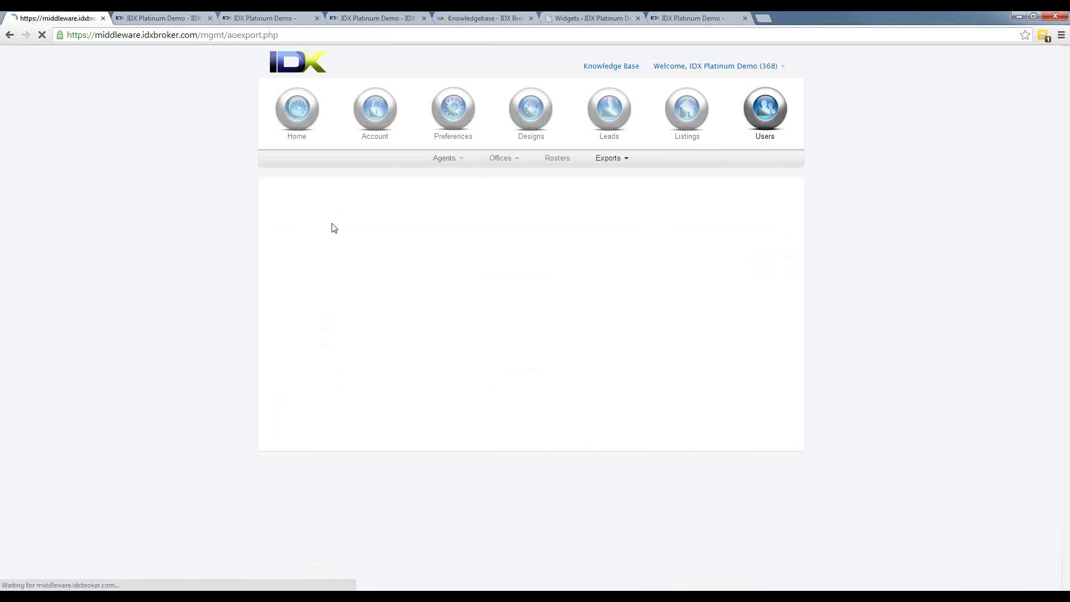
left_click(324, 412)
scroll(333, 474, "down", 2)
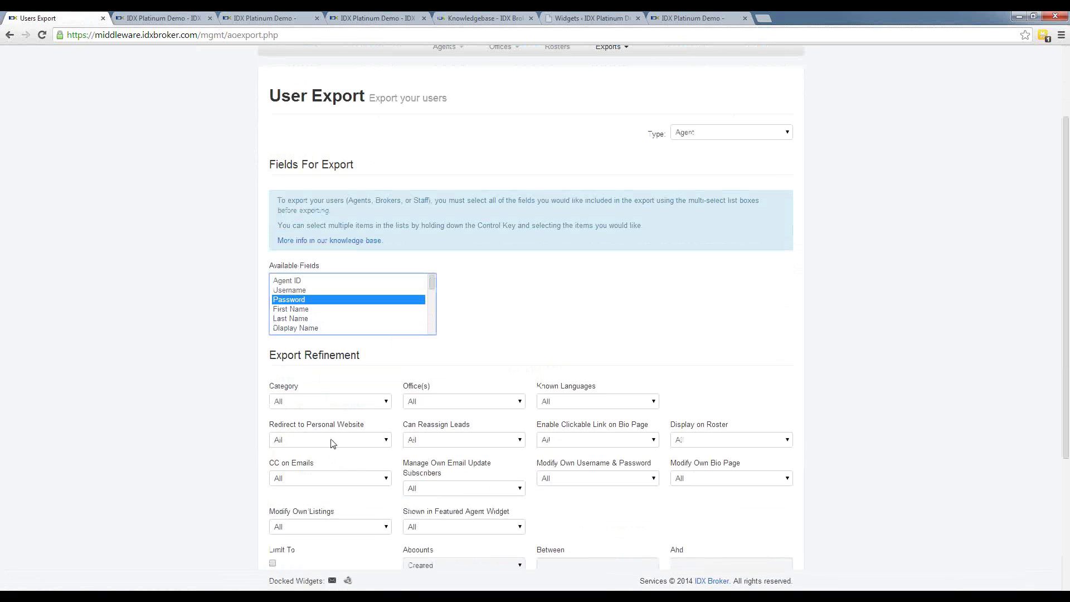
scroll(468, 406, "down", 1)
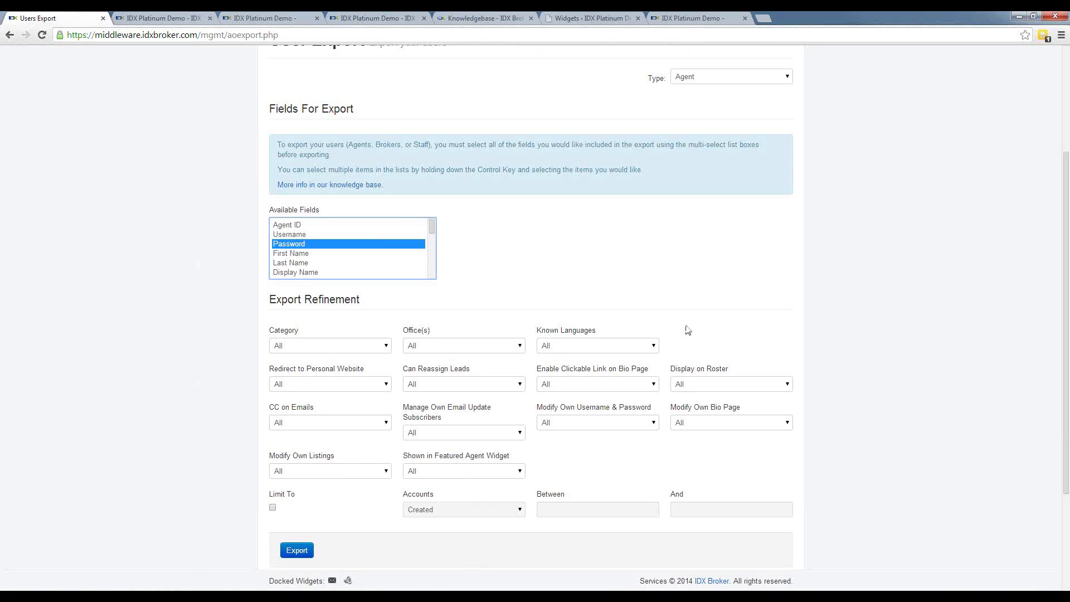
scroll(593, 373, "up", 3)
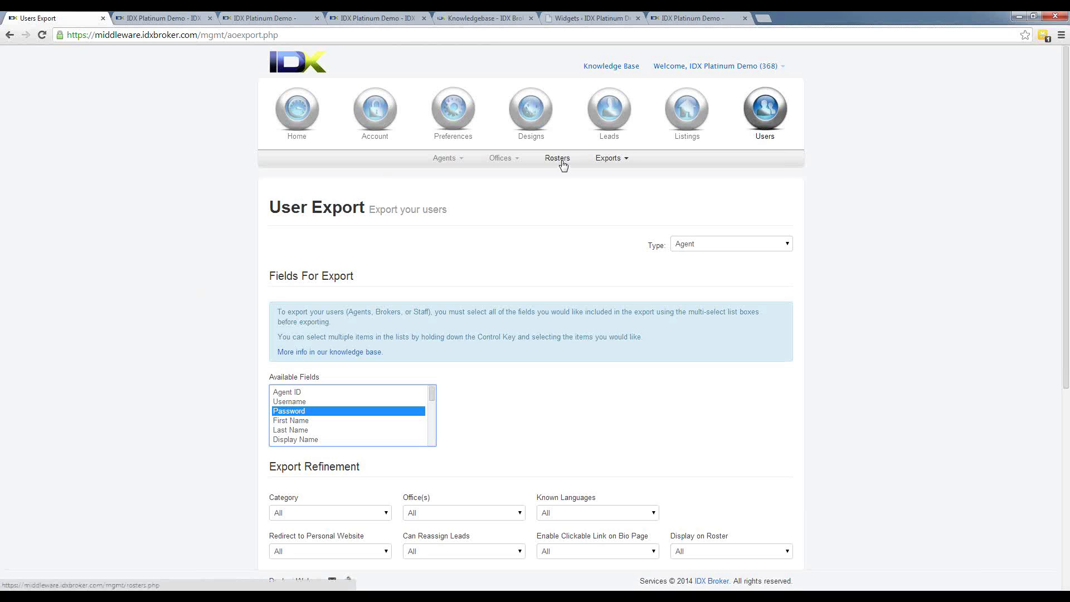
Step: View the demo site's home page and return to the control panel
left_click(179, 15)
left_click(266, 130)
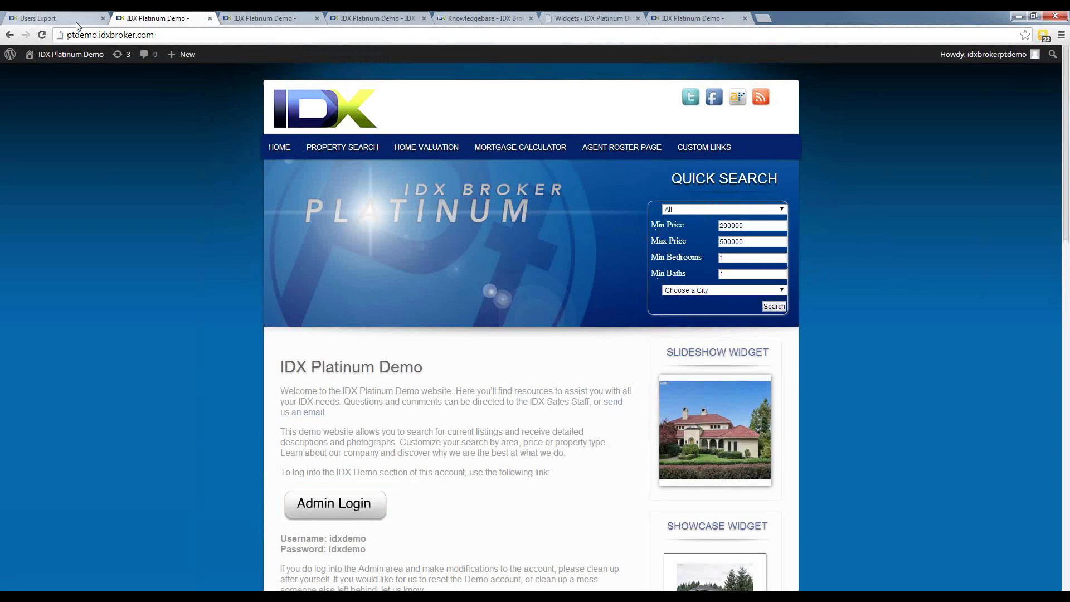
left_click(56, 18)
Step: Open the Email Update Signup page from the design Pages list and advance its form to the account creation step
mouse_move(528, 123)
left_click(406, 157)
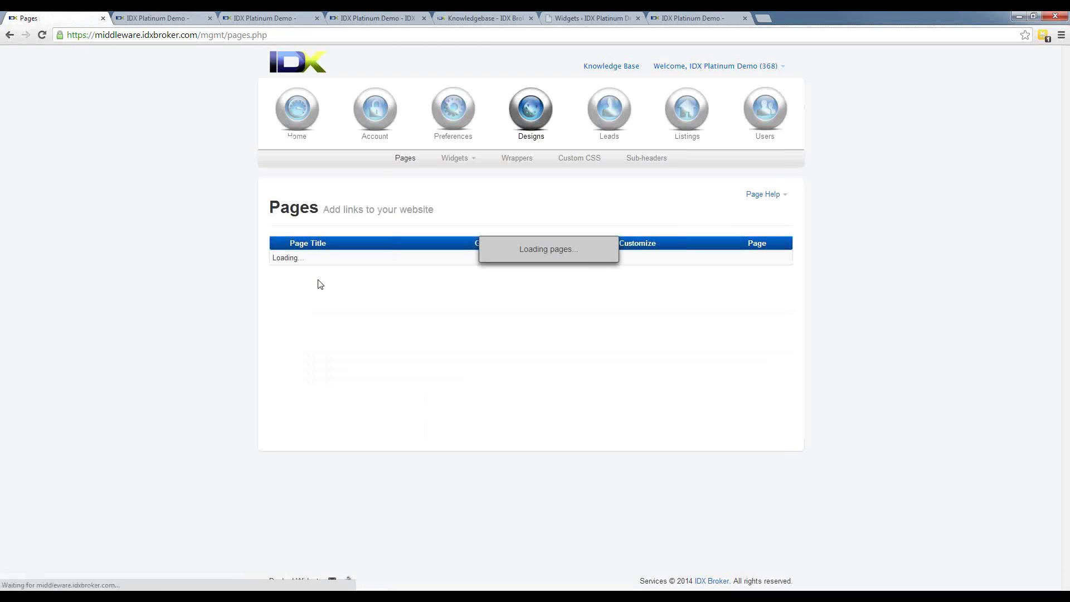
scroll(303, 417, "down", 3)
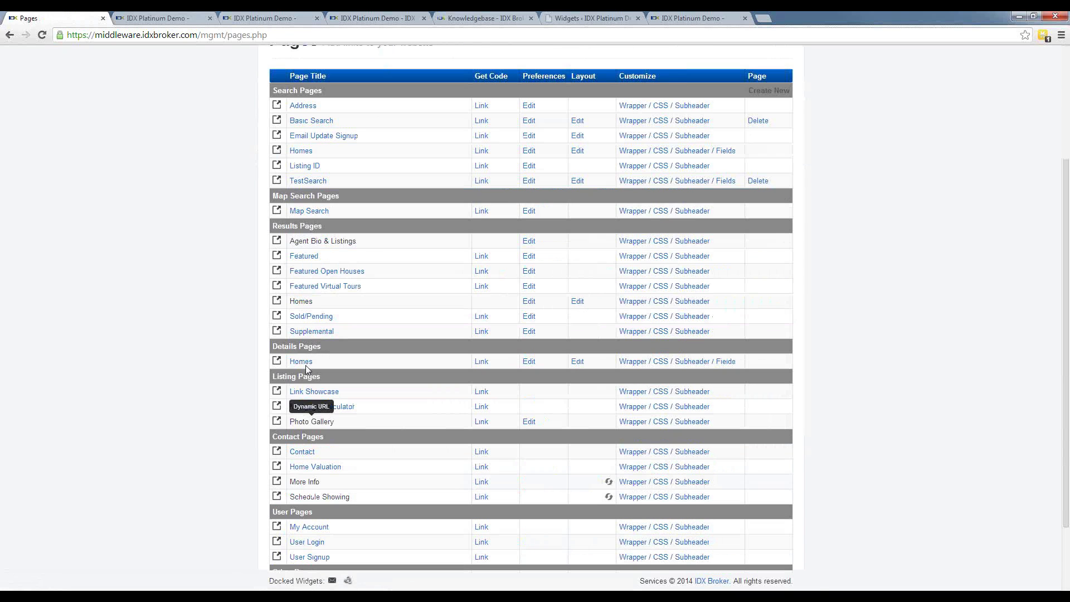
left_click(309, 136)
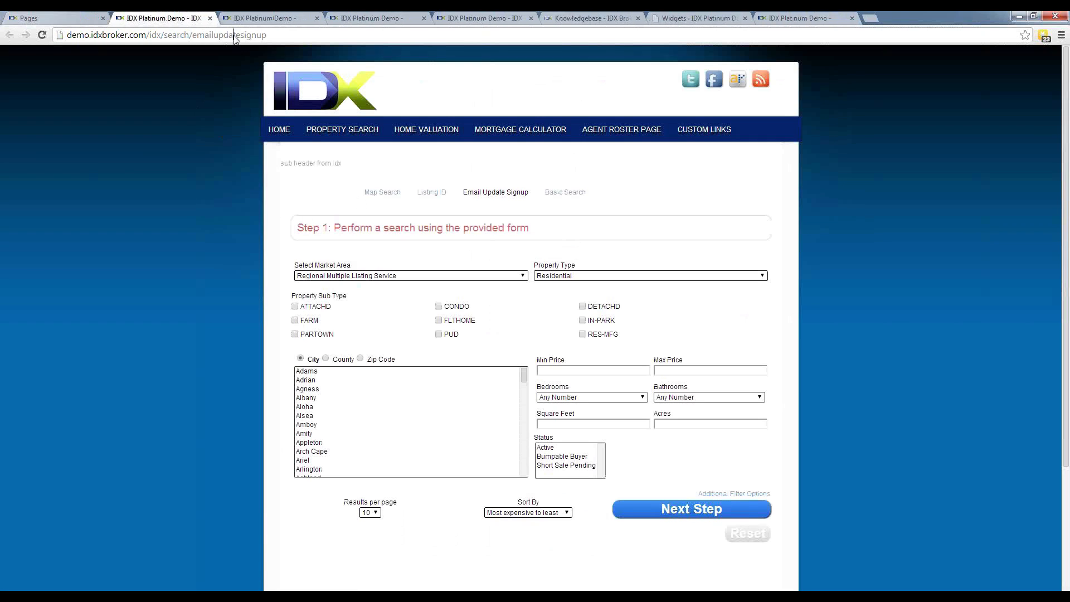
left_click(234, 36)
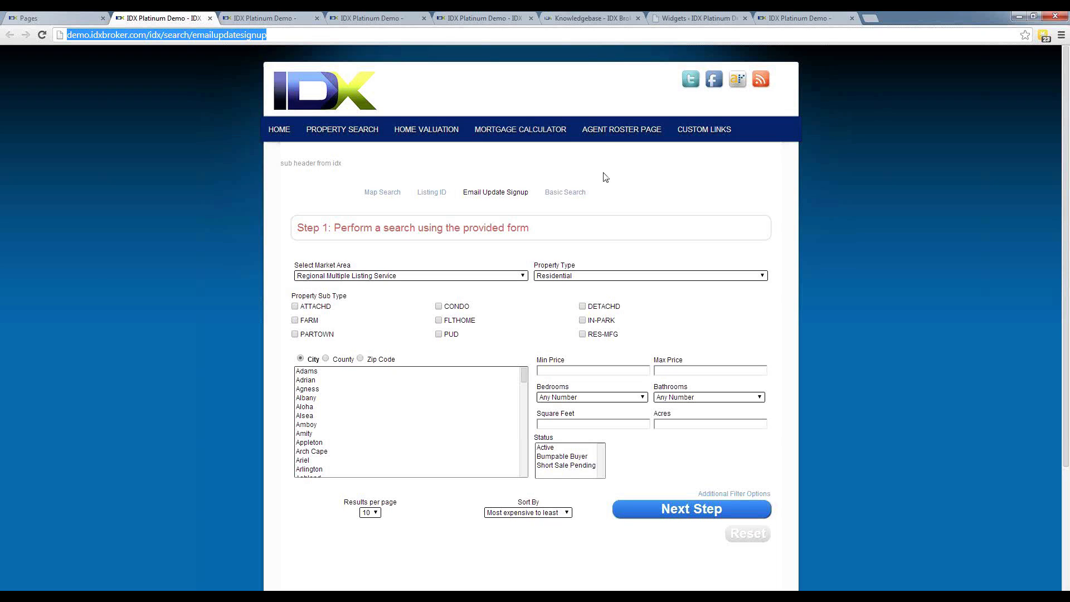
left_click(707, 512)
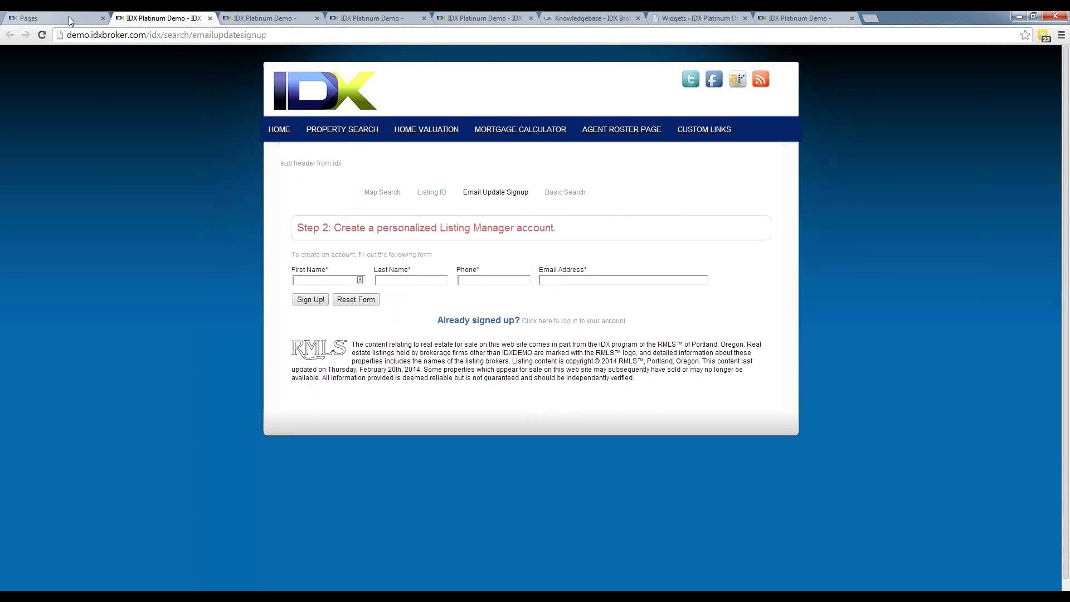
Step: Return to the control panel, open the list of managed leads and sort it by most recent last activity
left_click(29, 18)
scroll(477, 109, "up", 3)
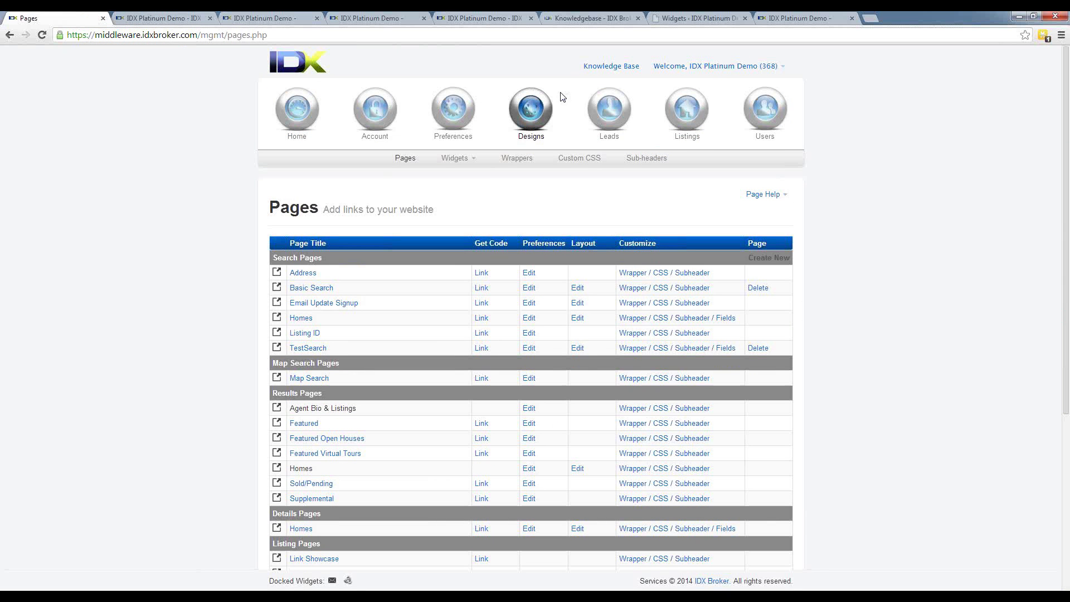
left_click(406, 162)
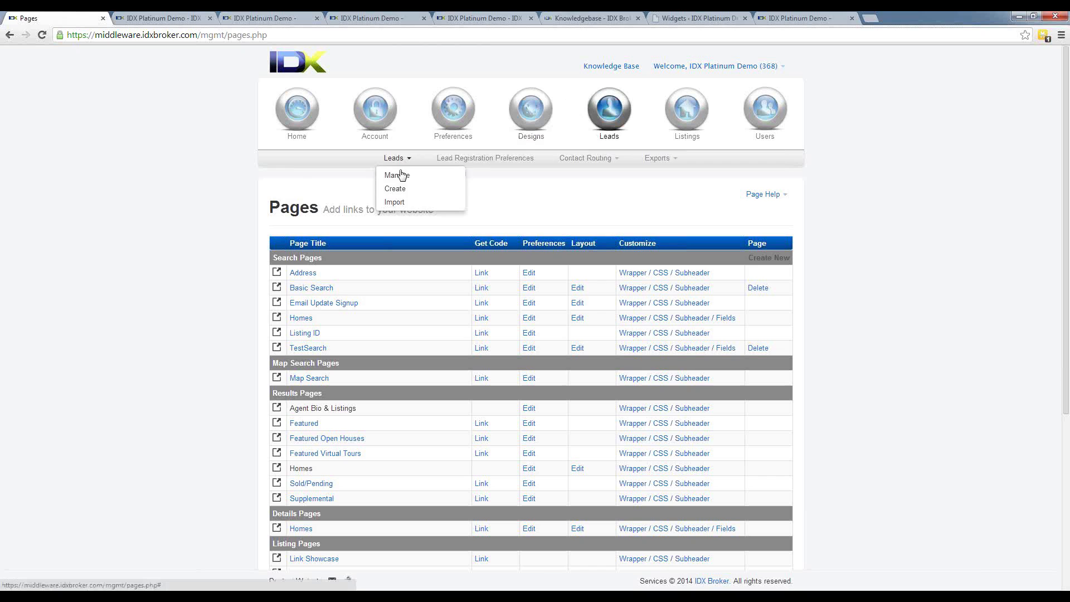
left_click(399, 175)
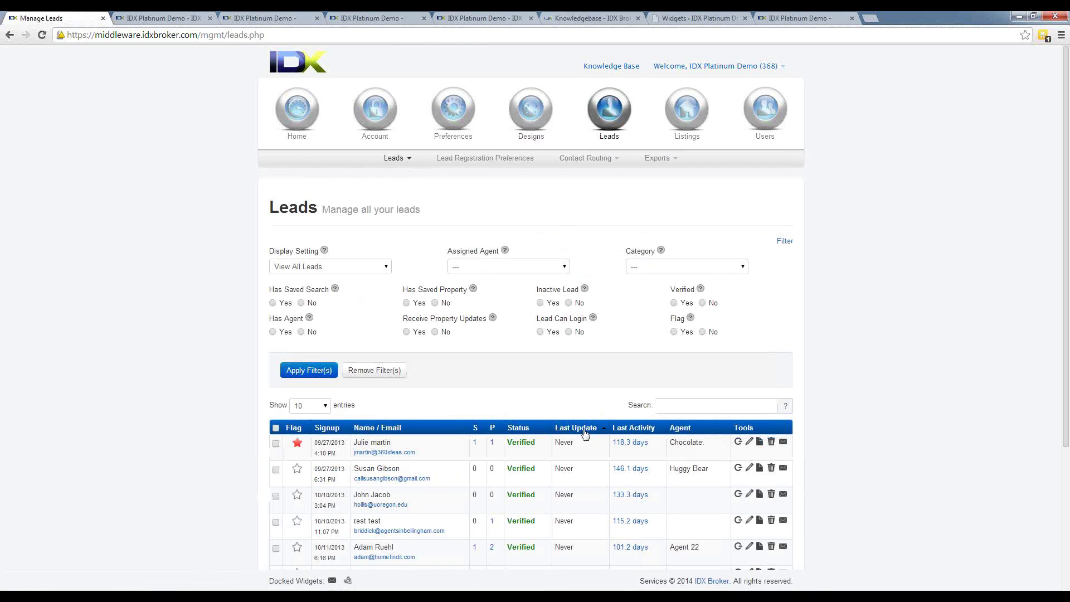
left_click(625, 433)
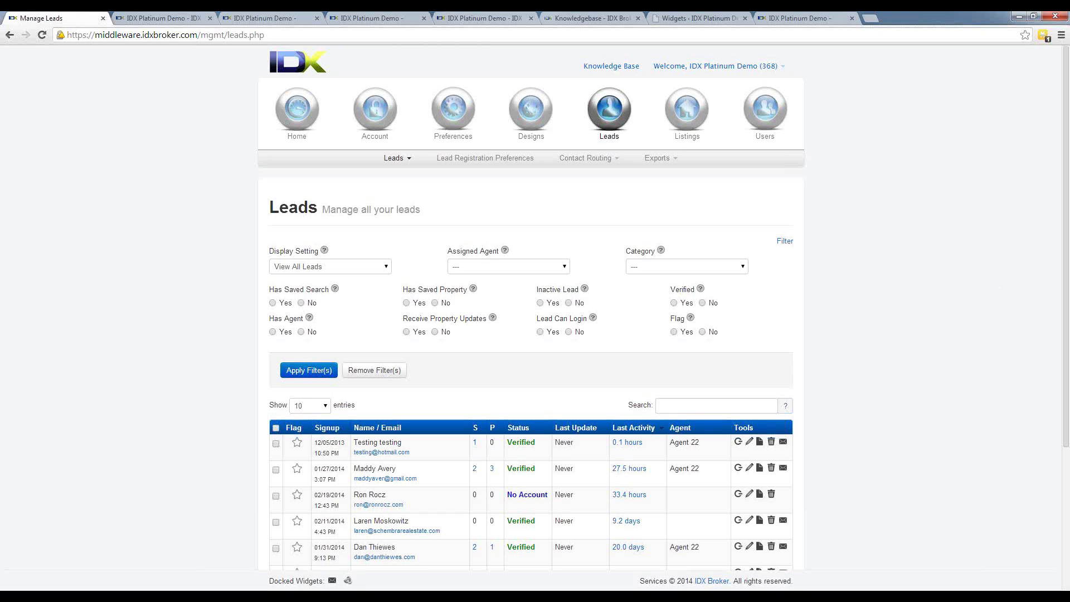
Step: Open the Knowledge Base and review its search, article categories, most popular and recent articles
left_click(595, 70)
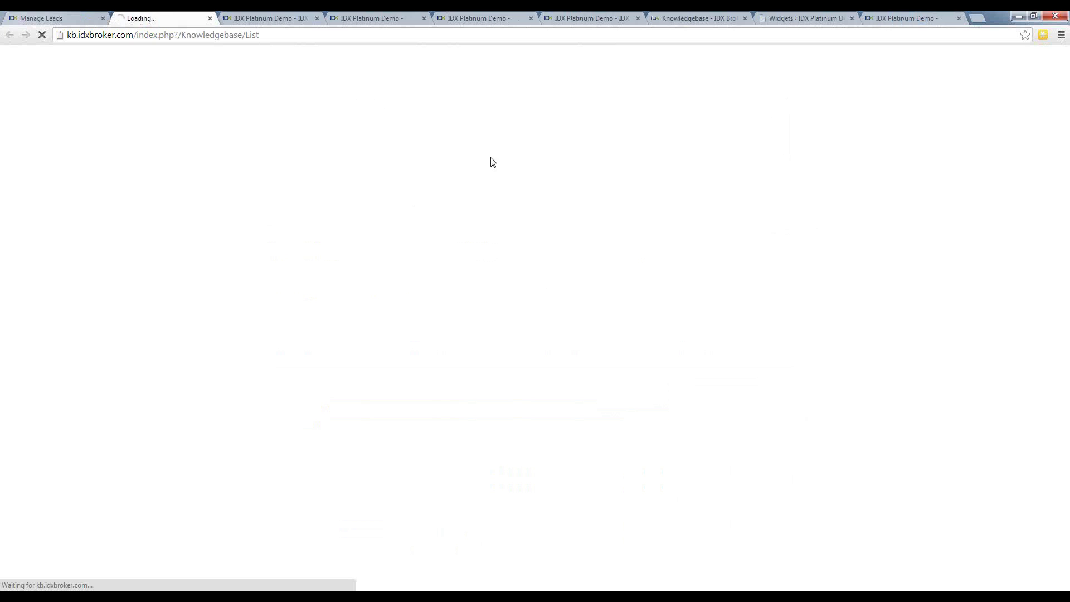
left_click(59, 19)
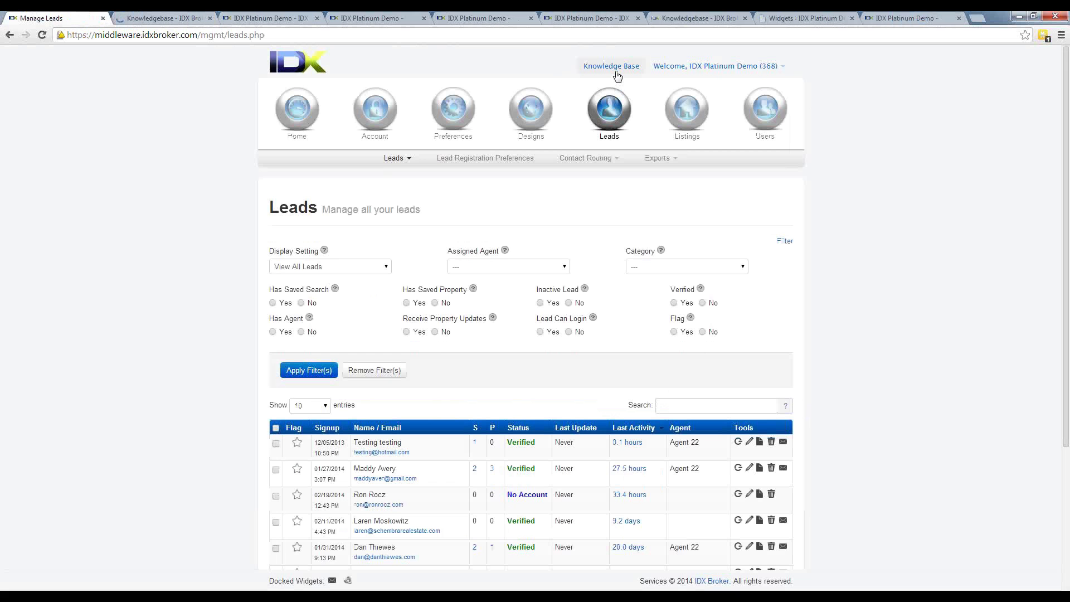
left_click(163, 18)
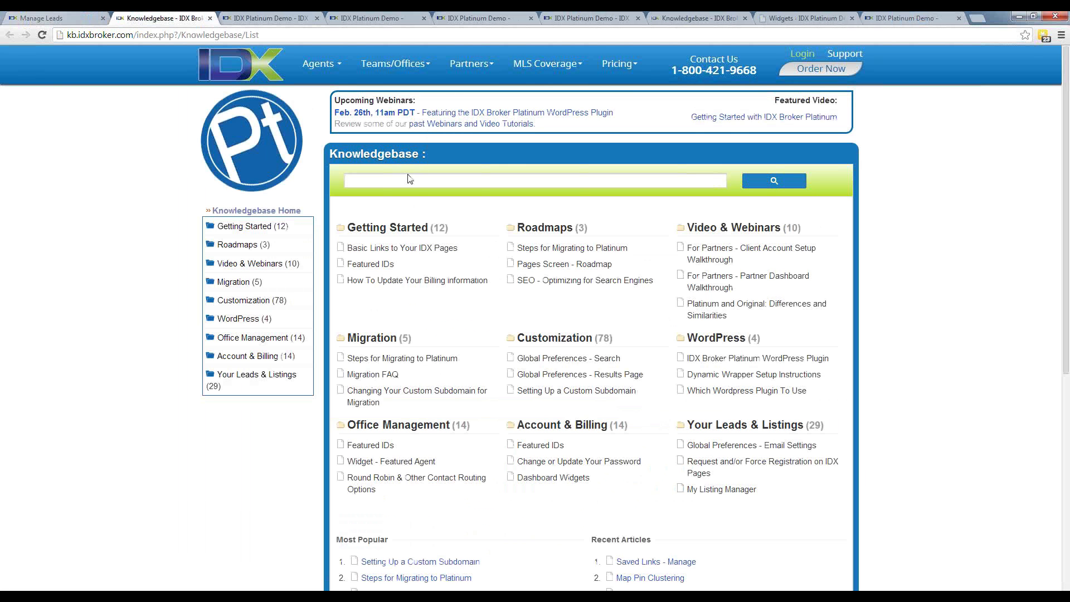
left_click(656, 185)
scroll(409, 337, "down", 3)
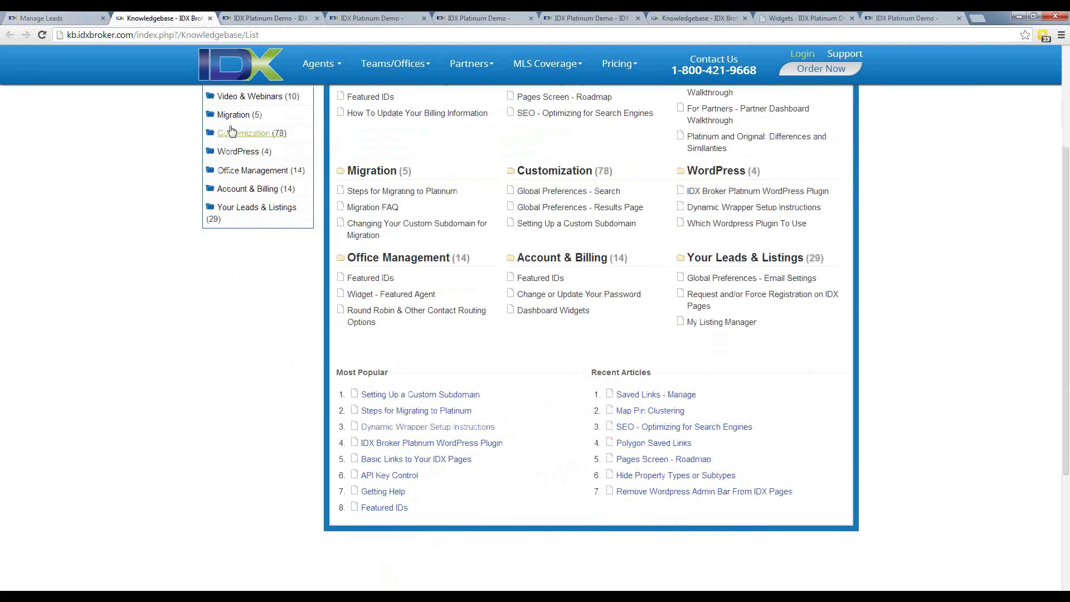
scroll(234, 209, "up", 1)
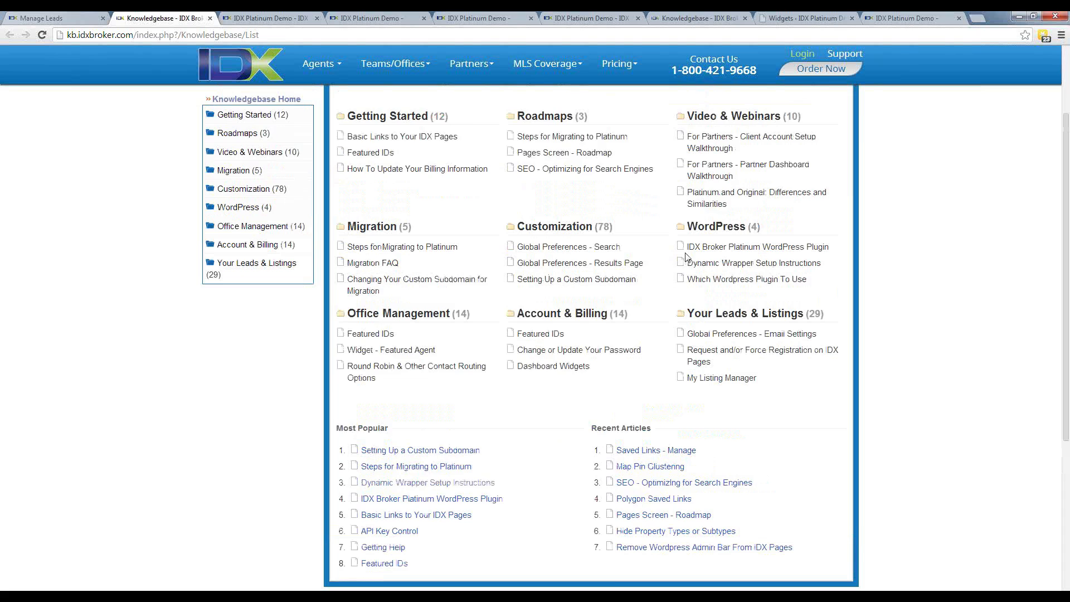
scroll(686, 256, "up", 2)
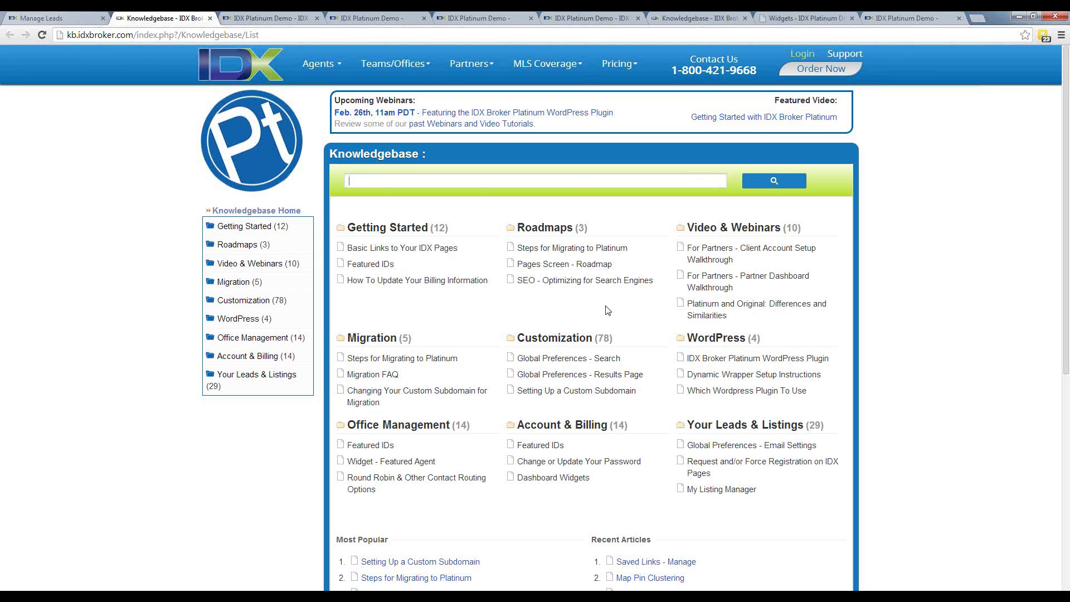
left_click(535, 180)
Step: Return to the control panel's leads page and bring up the Listings section options
left_click(76, 19)
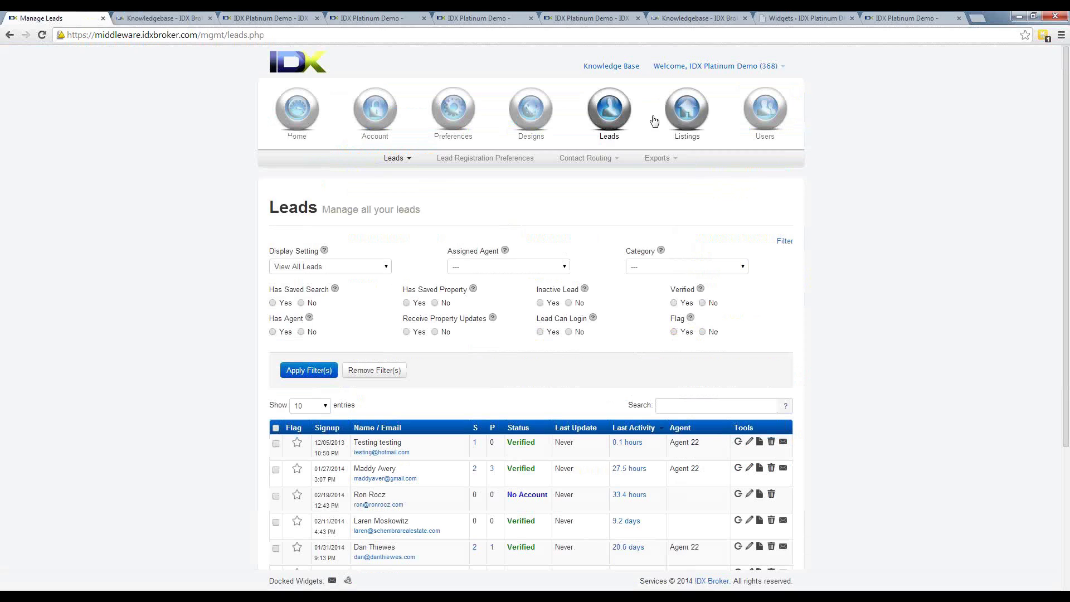
mouse_move(687, 114)
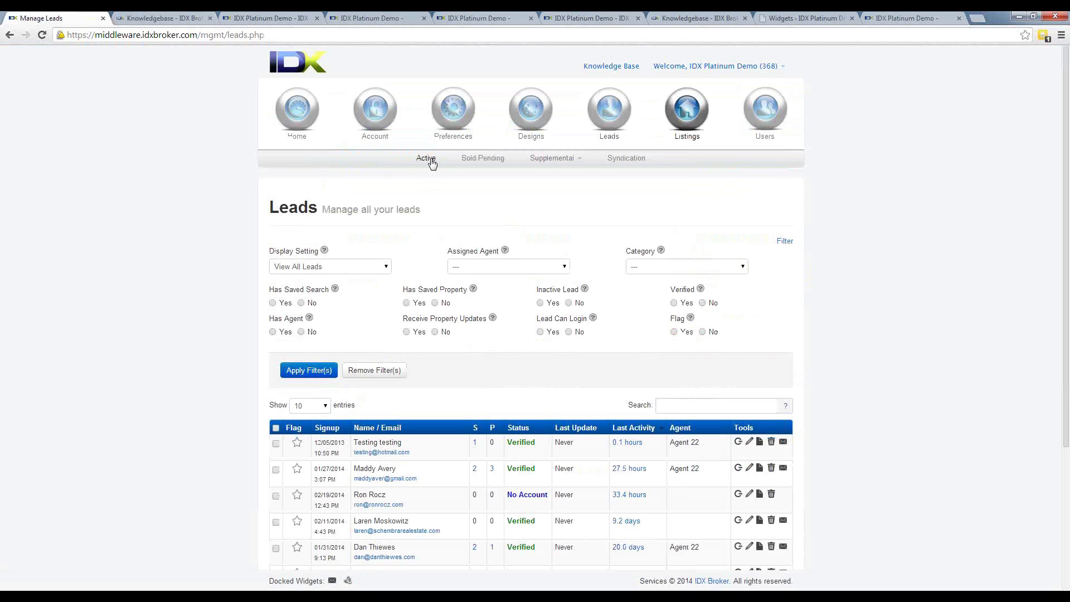